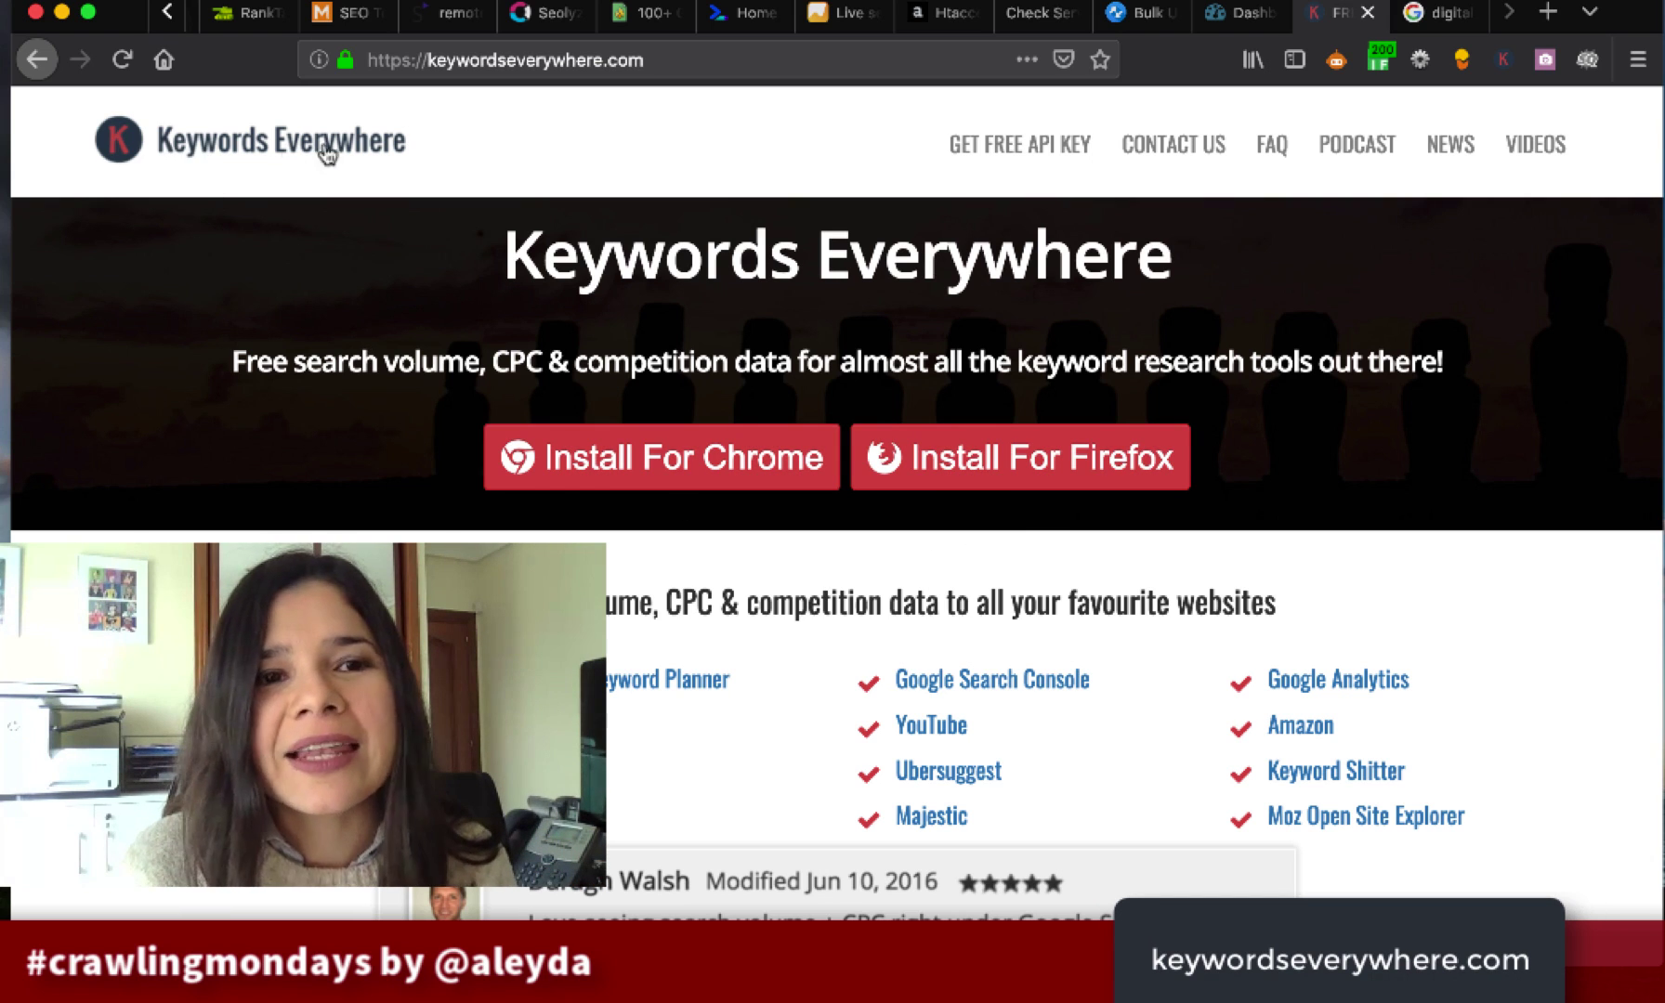
- Examine the Keywords Everywhere volume, CPC and competition data for "digital nomad backpacks" in the search suggestions and both keyword lists
{"action": "key", "text": "ctrl+Tab"}
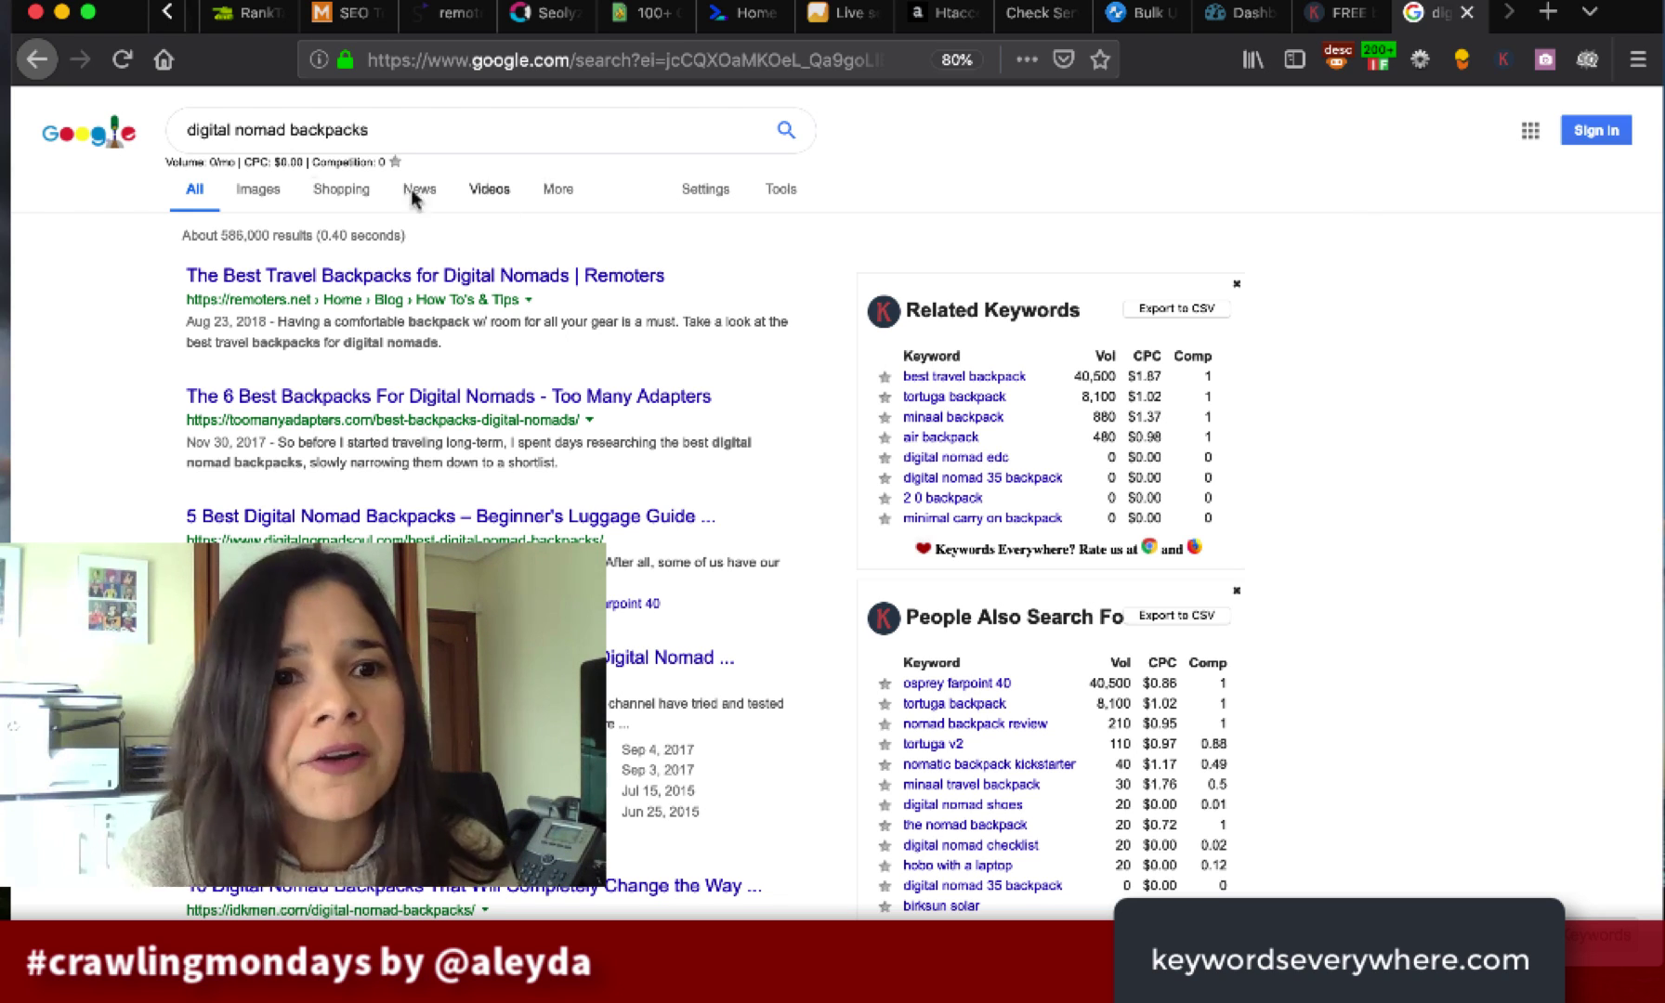
{"action": "triple_click", "coordinate": [342, 130]}
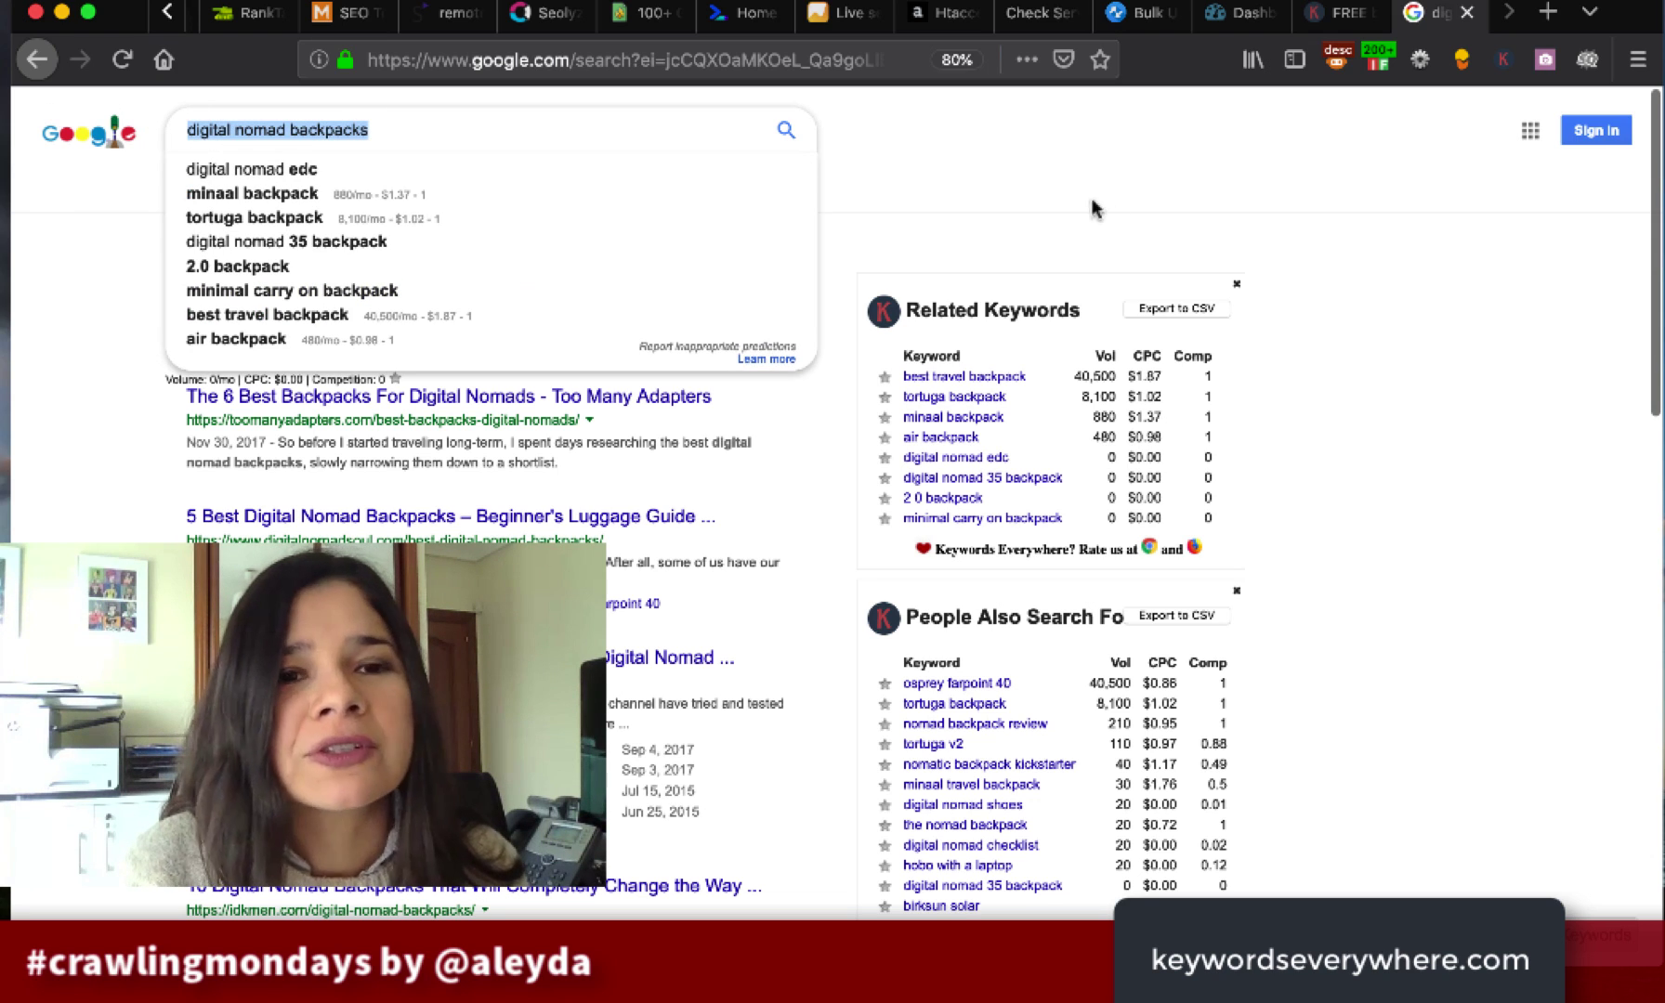
{"action": "left_click", "coordinate": [1153, 205]}
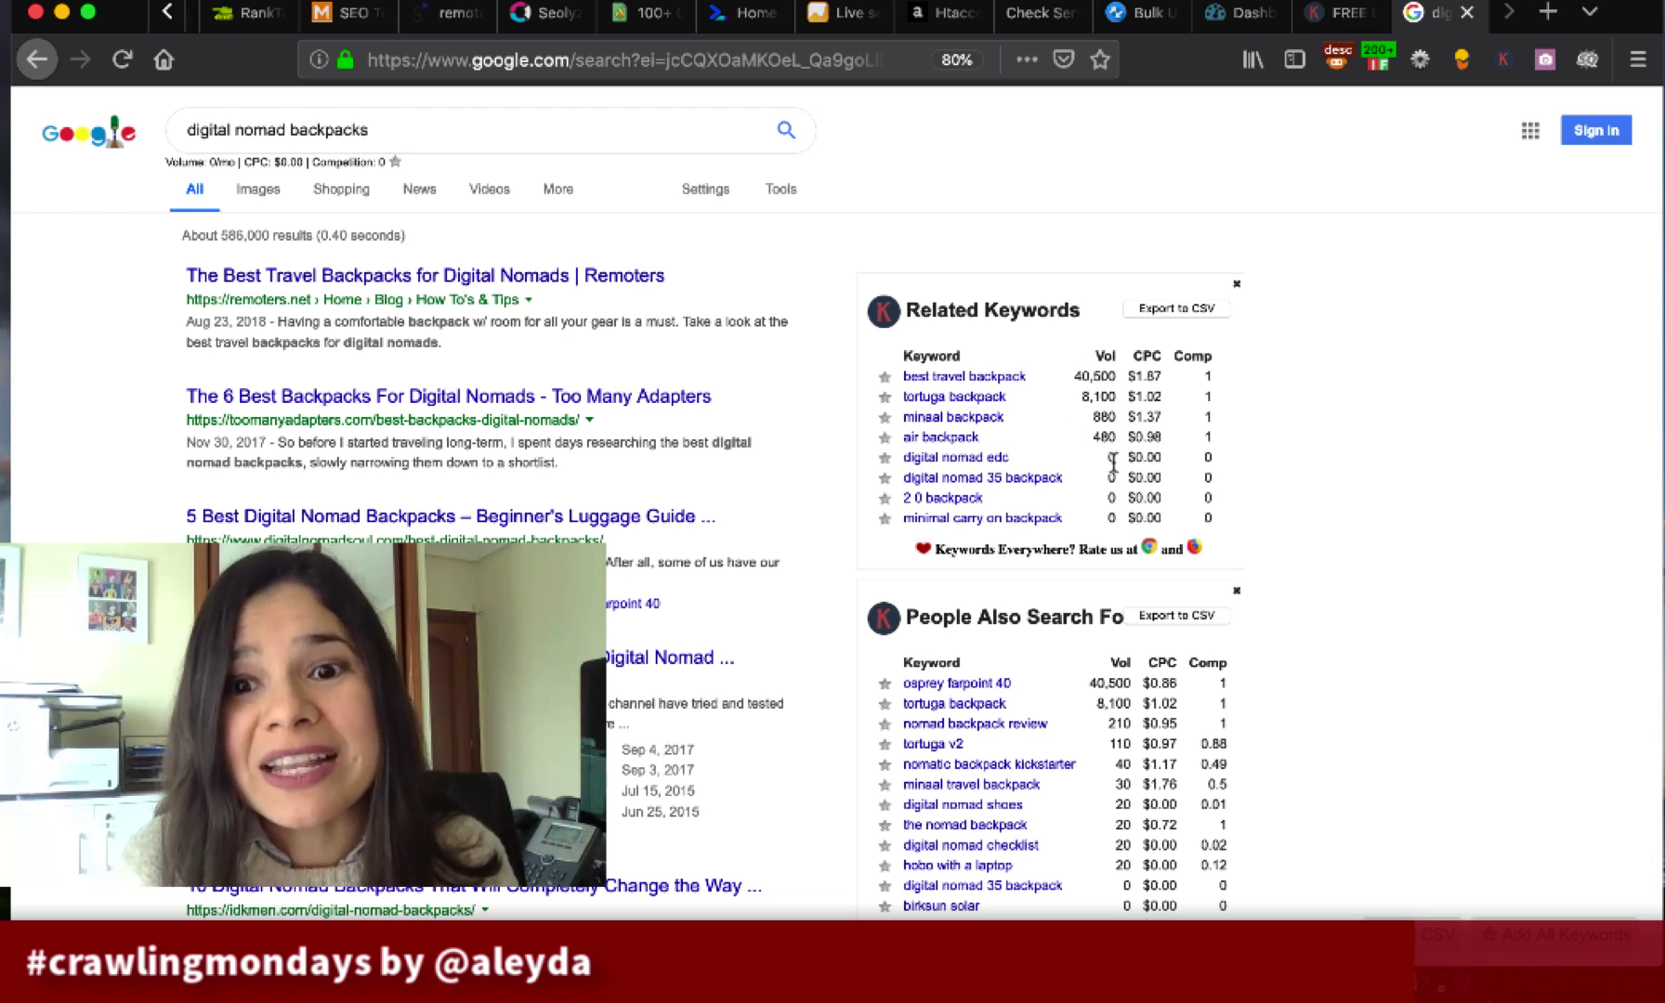
{"action": "scroll", "coordinate": [1095, 711], "scroll_direction": "down", "scroll_amount": 3}
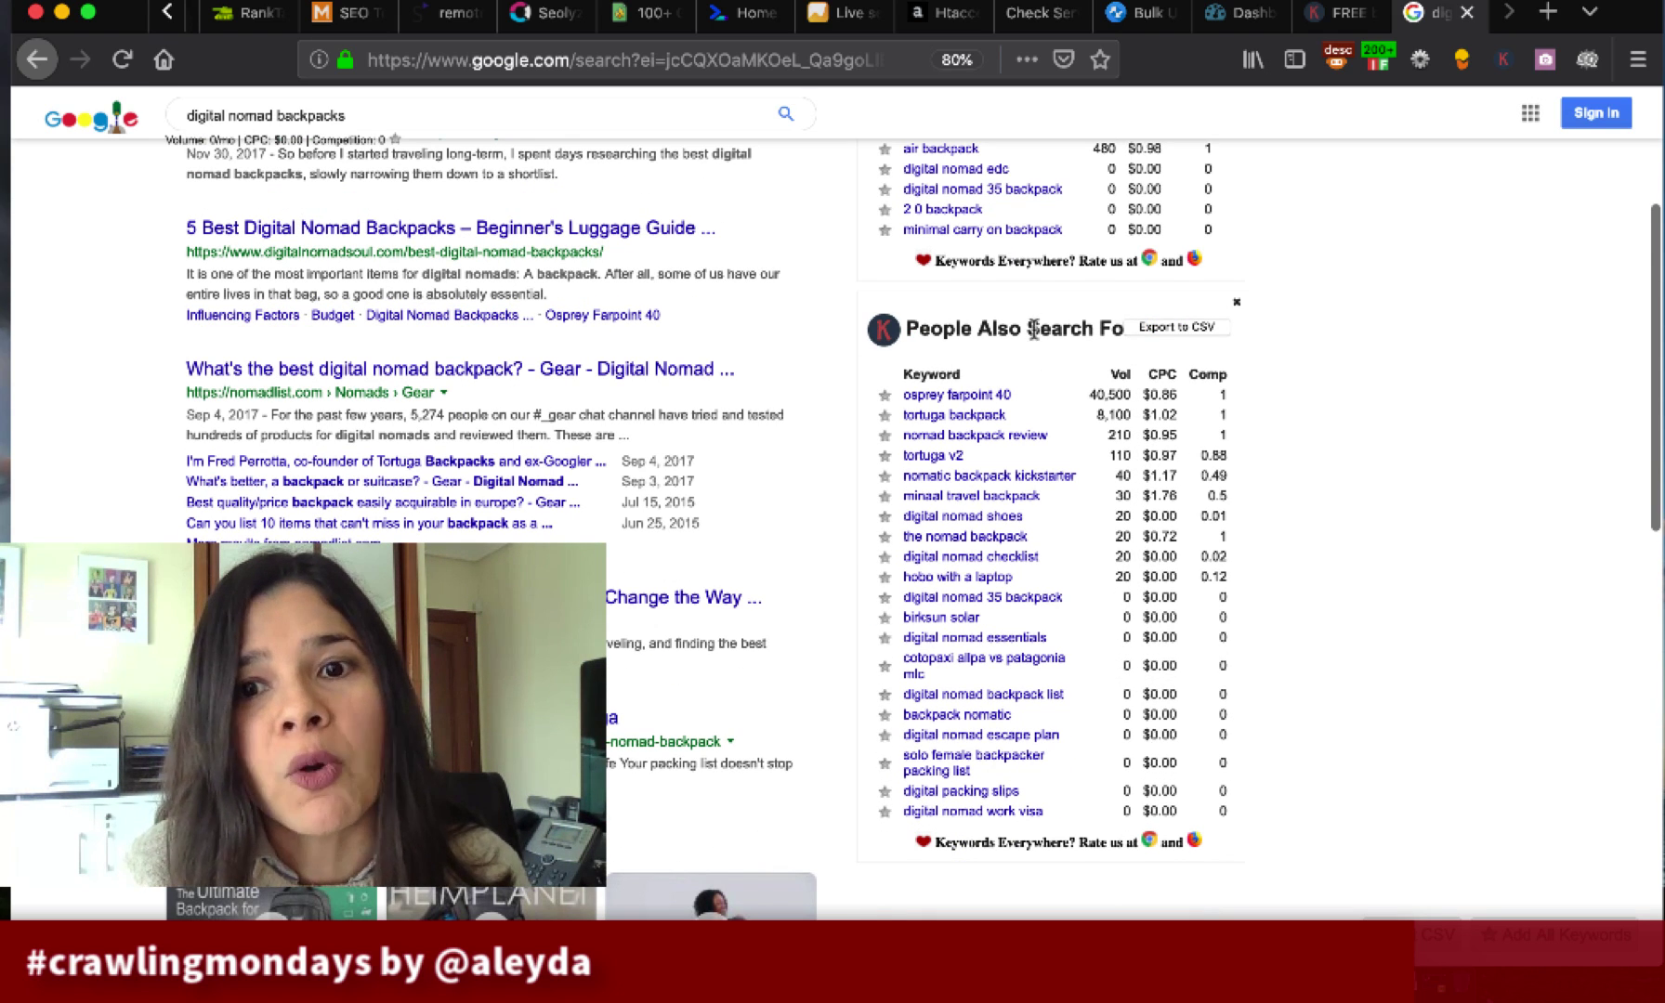
{"action": "scroll", "coordinate": [1010, 599], "scroll_direction": "up", "scroll_amount": 3}
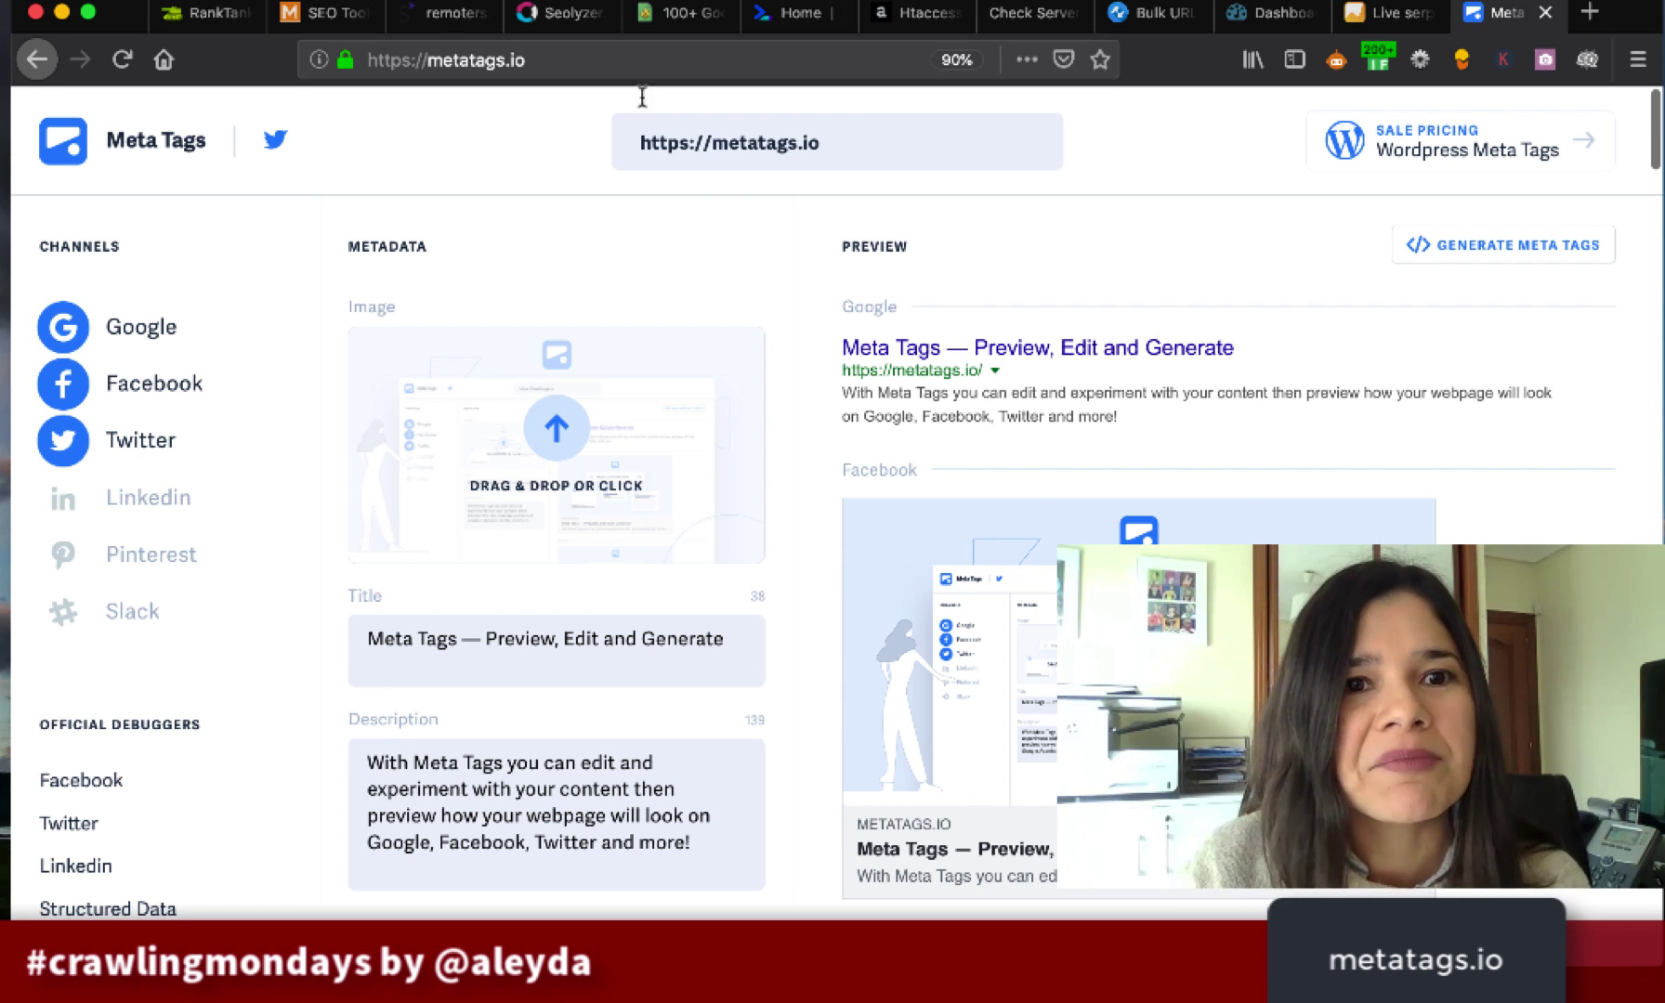
{"action": "left_click", "coordinate": [838, 142]}
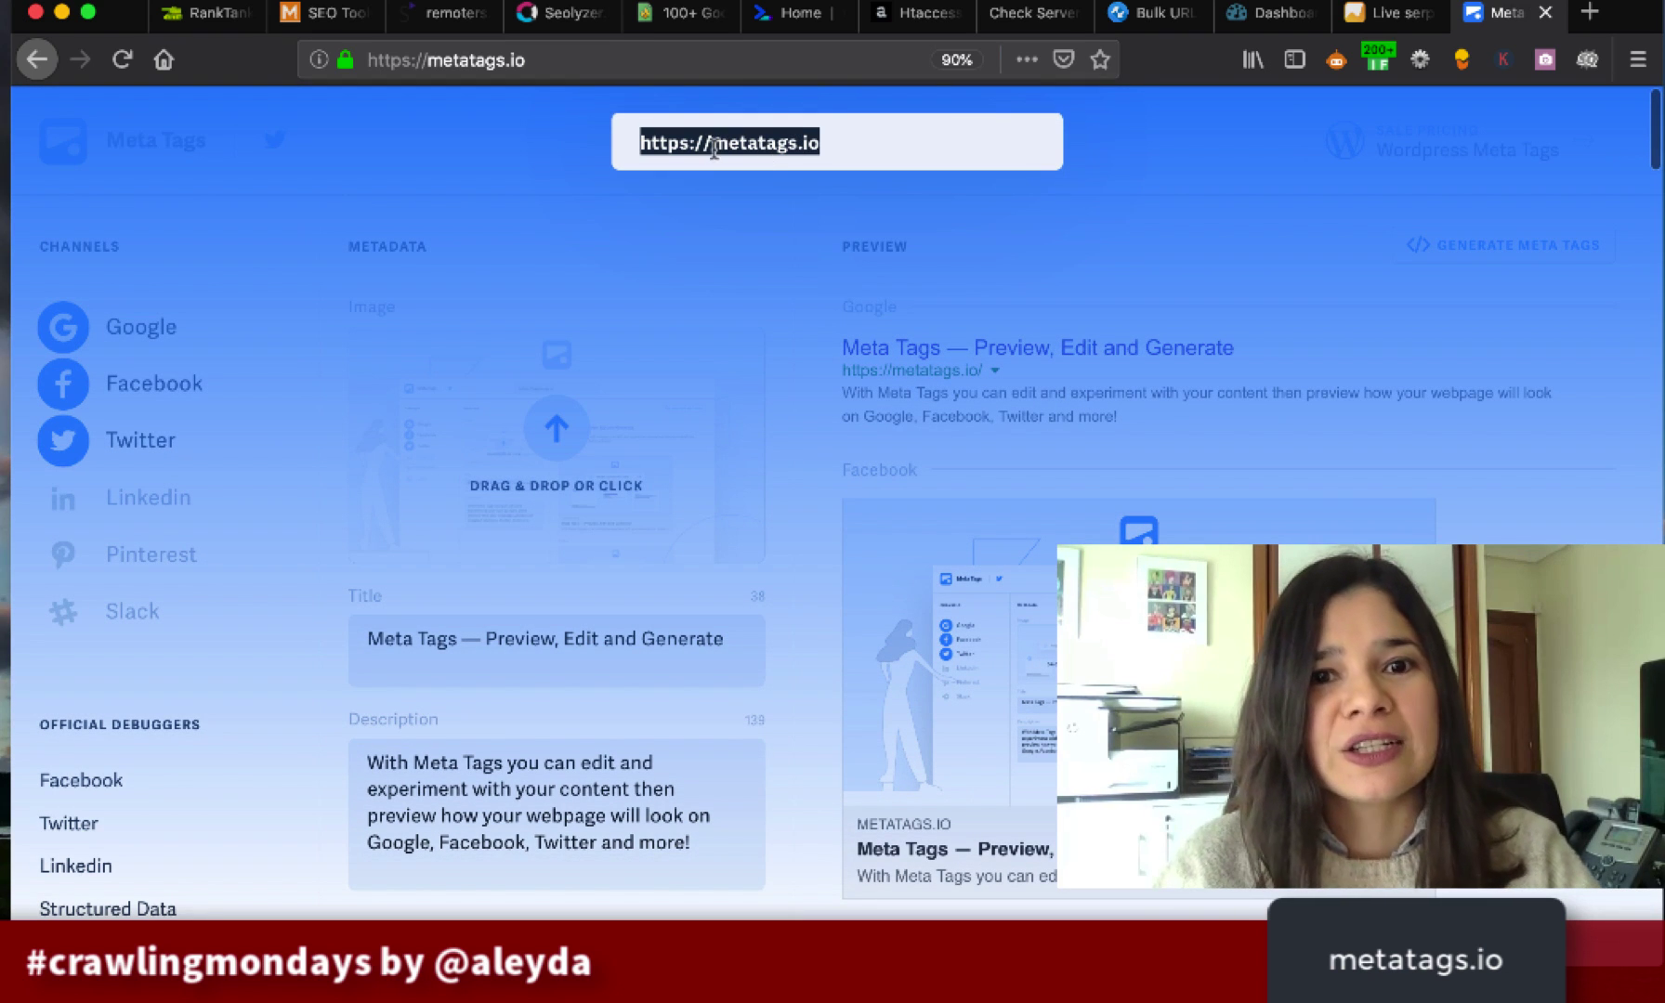
{"action": "type", "text": "http"}
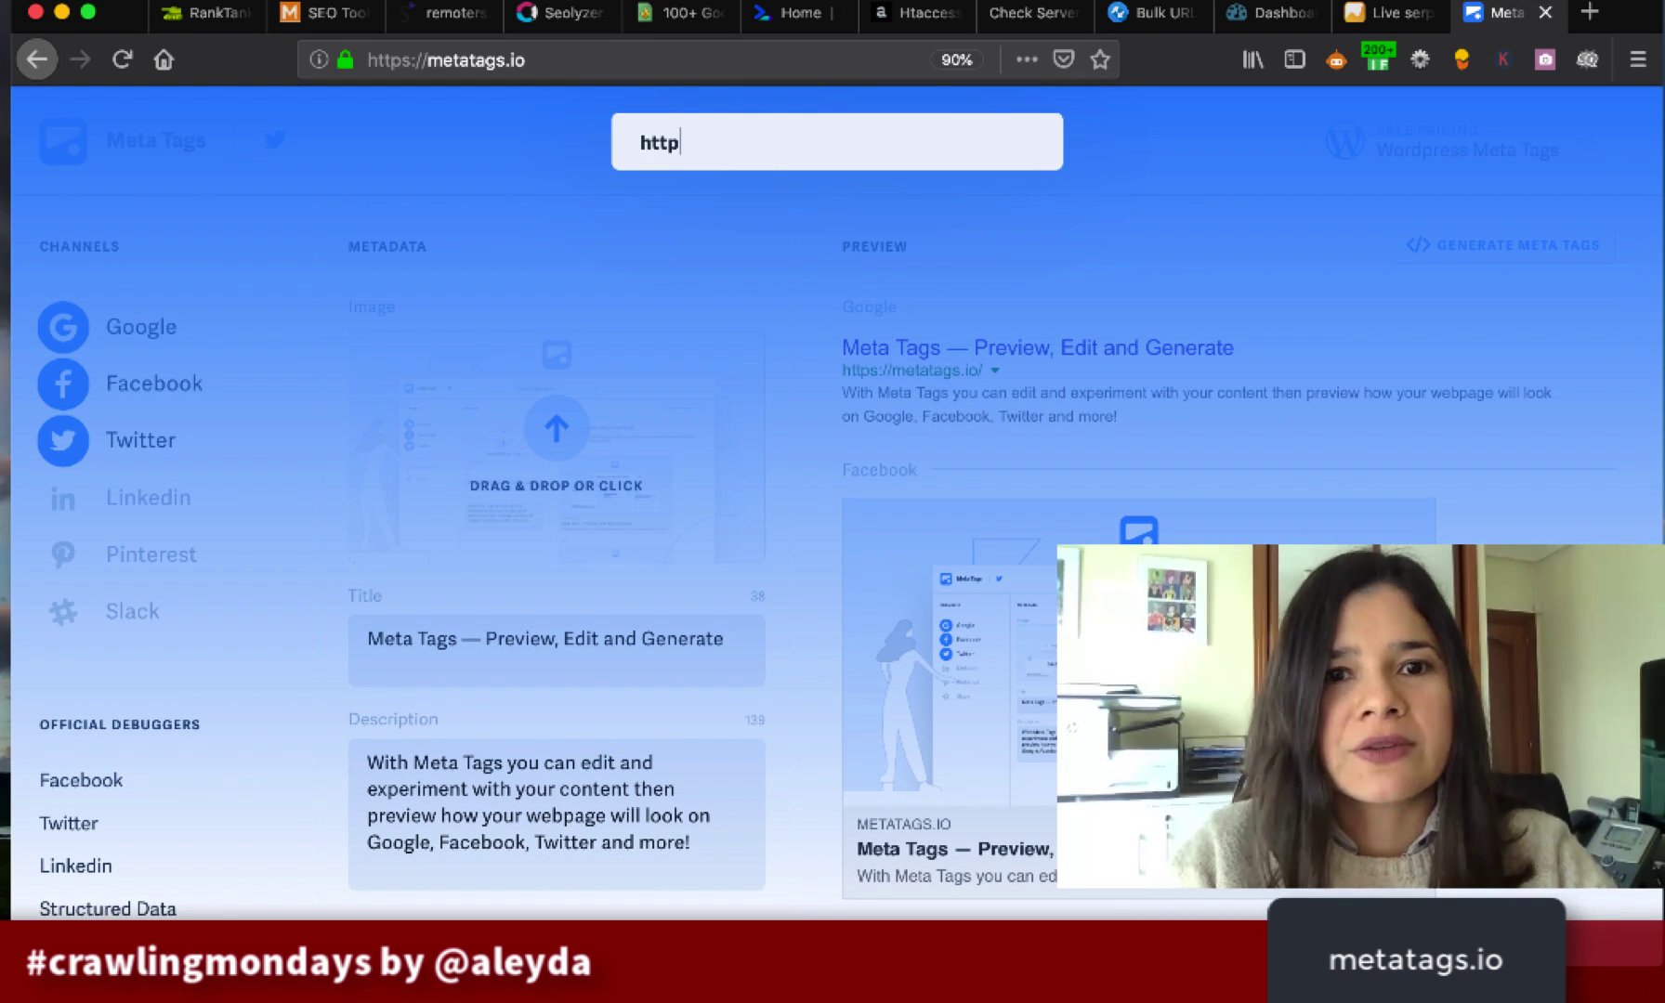
{"action": "type", "text": "s://remoters.ne"}
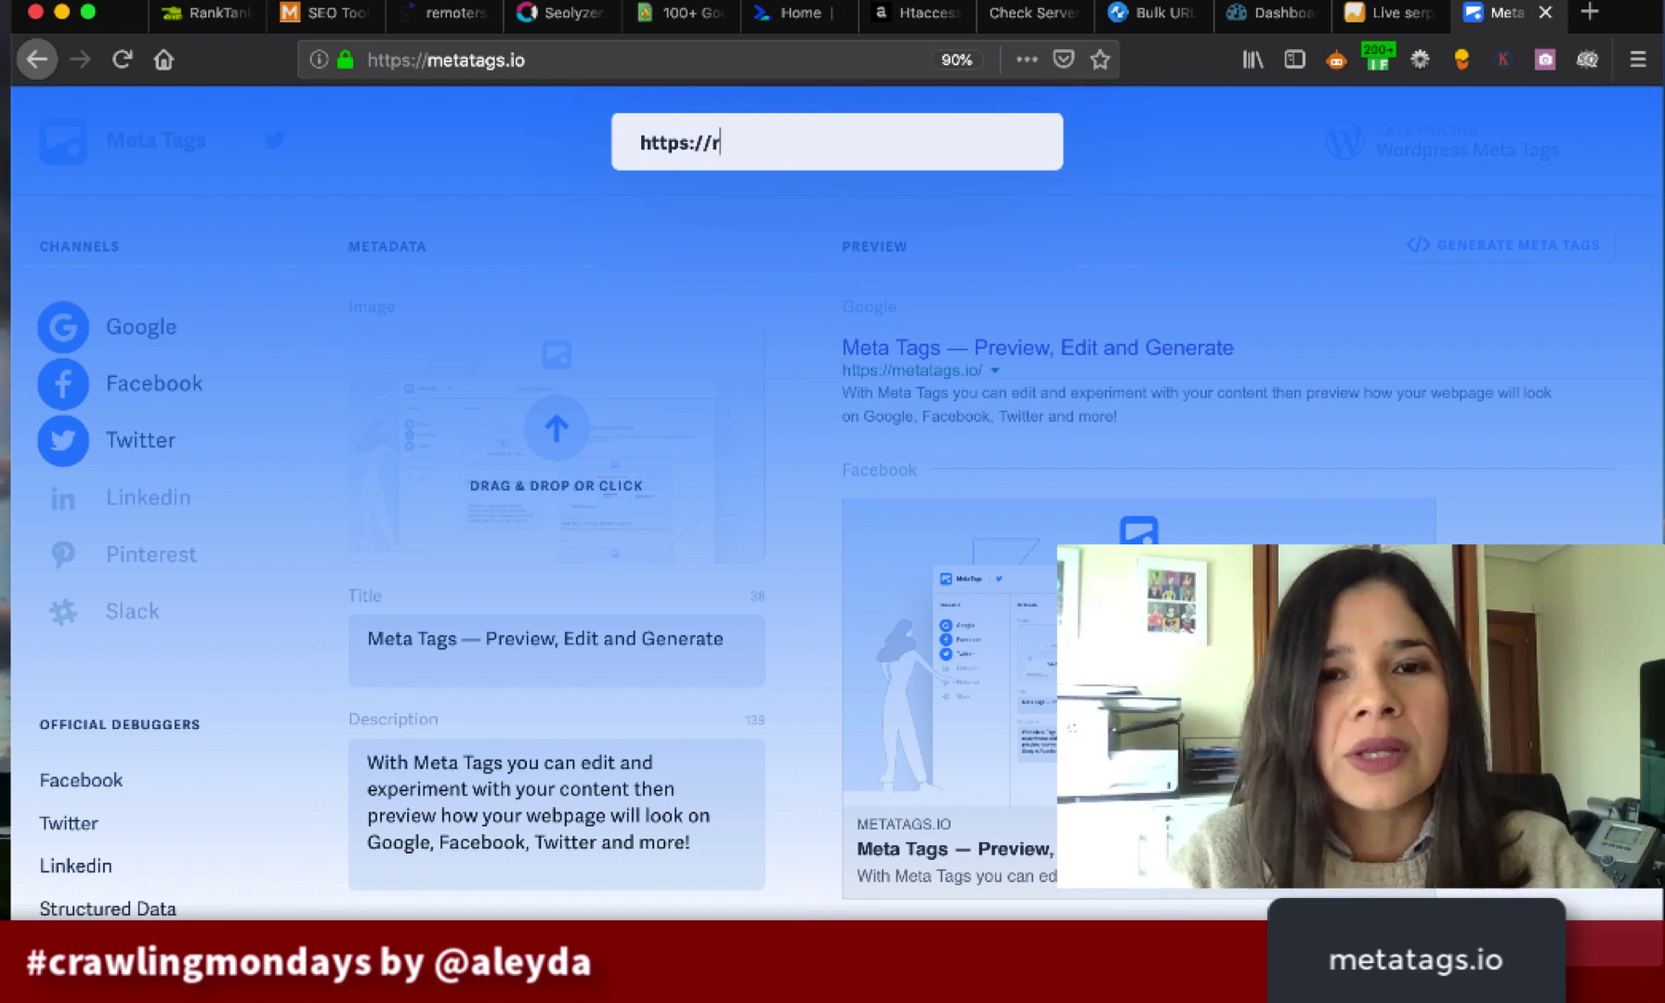
{"action": "type", "text": "t/jobs/"}
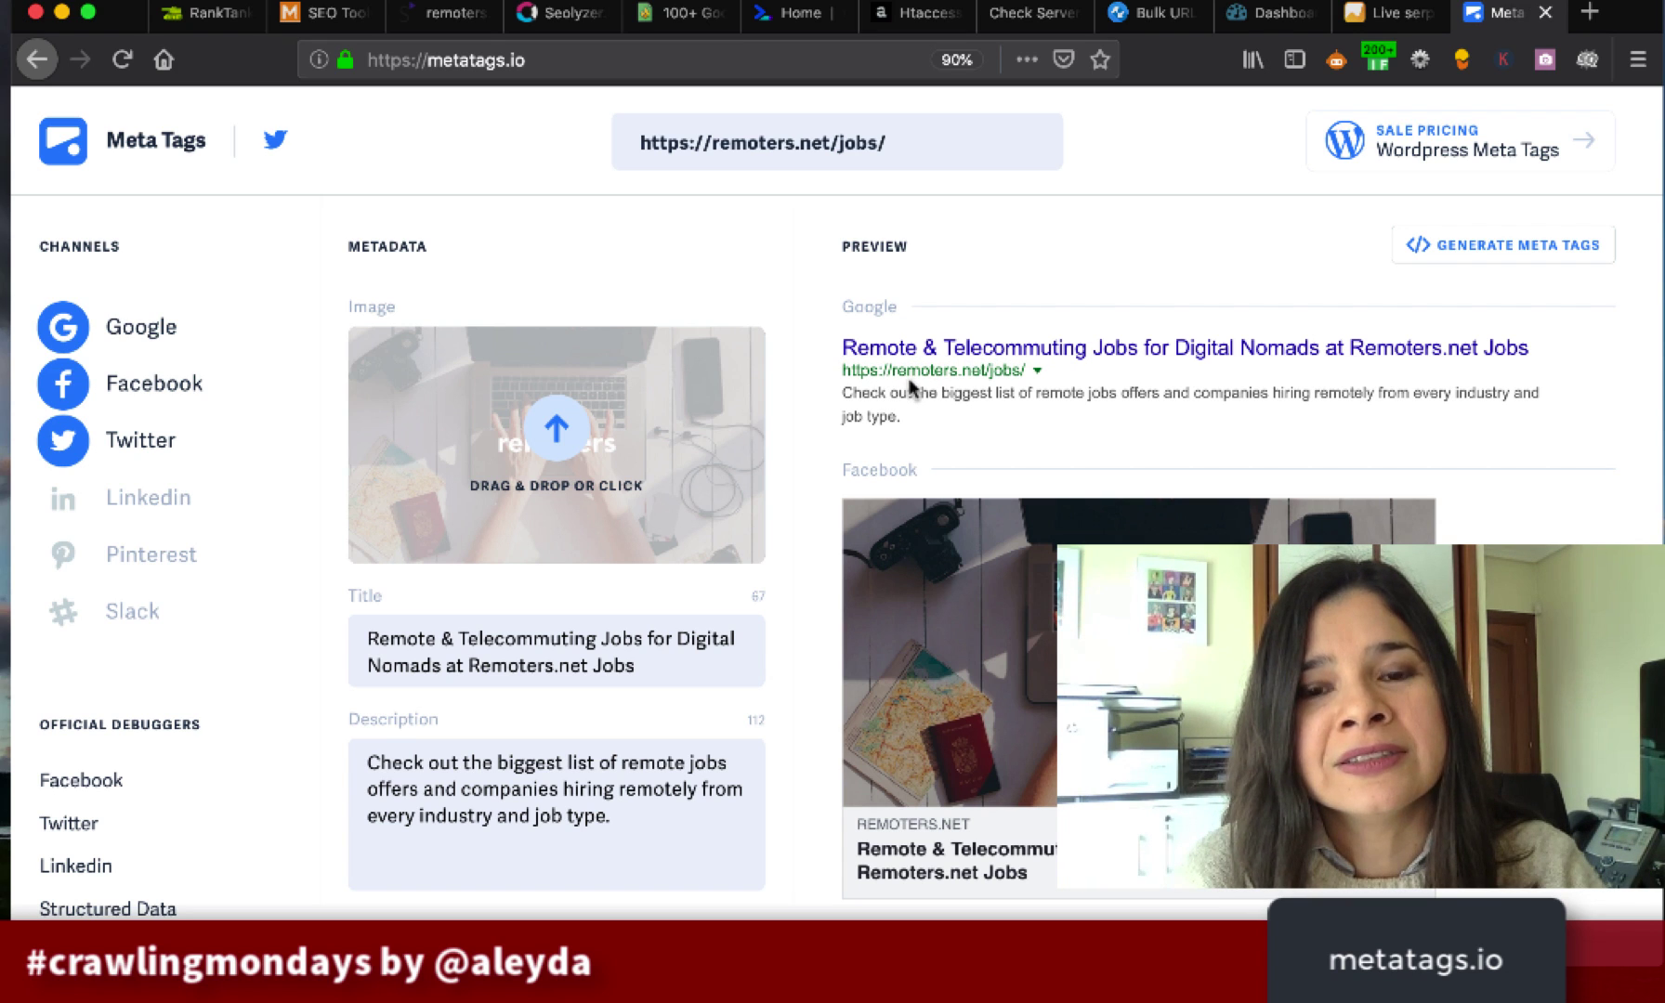
{"action": "scroll", "coordinate": [954, 614], "scroll_direction": "down", "scroll_amount": 1}
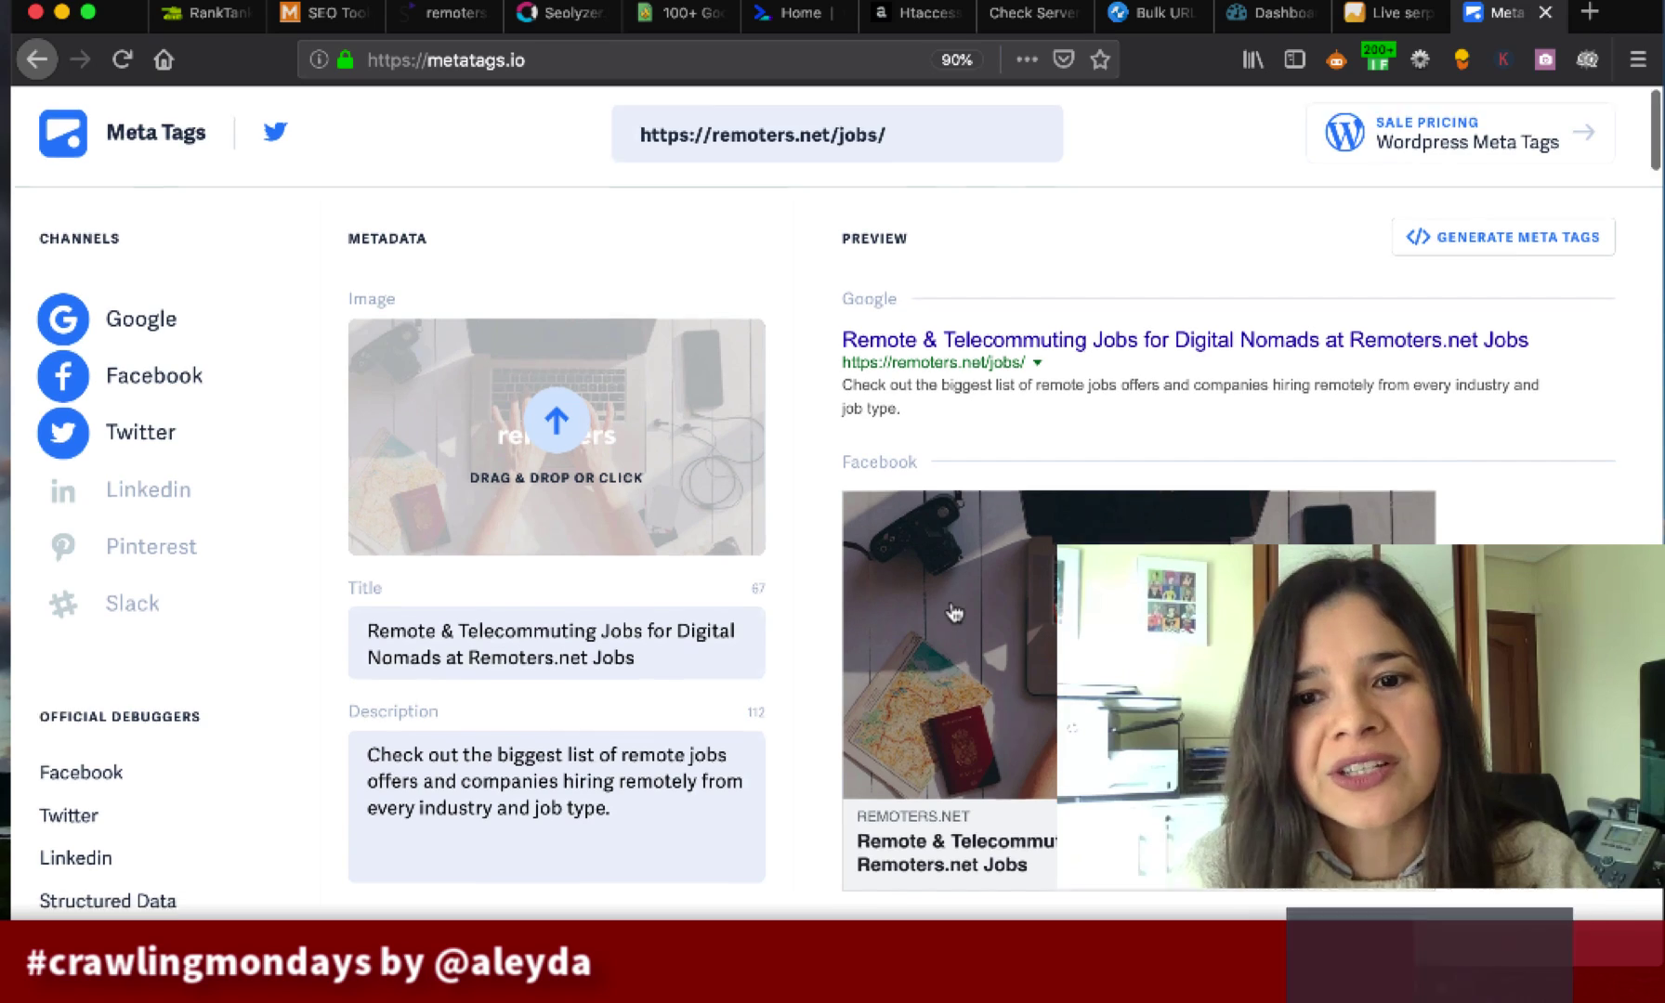
{"action": "scroll", "coordinate": [954, 613], "scroll_direction": "down", "scroll_amount": 3}
{"action": "scroll", "coordinate": [957, 502], "scroll_direction": "down", "scroll_amount": 5}
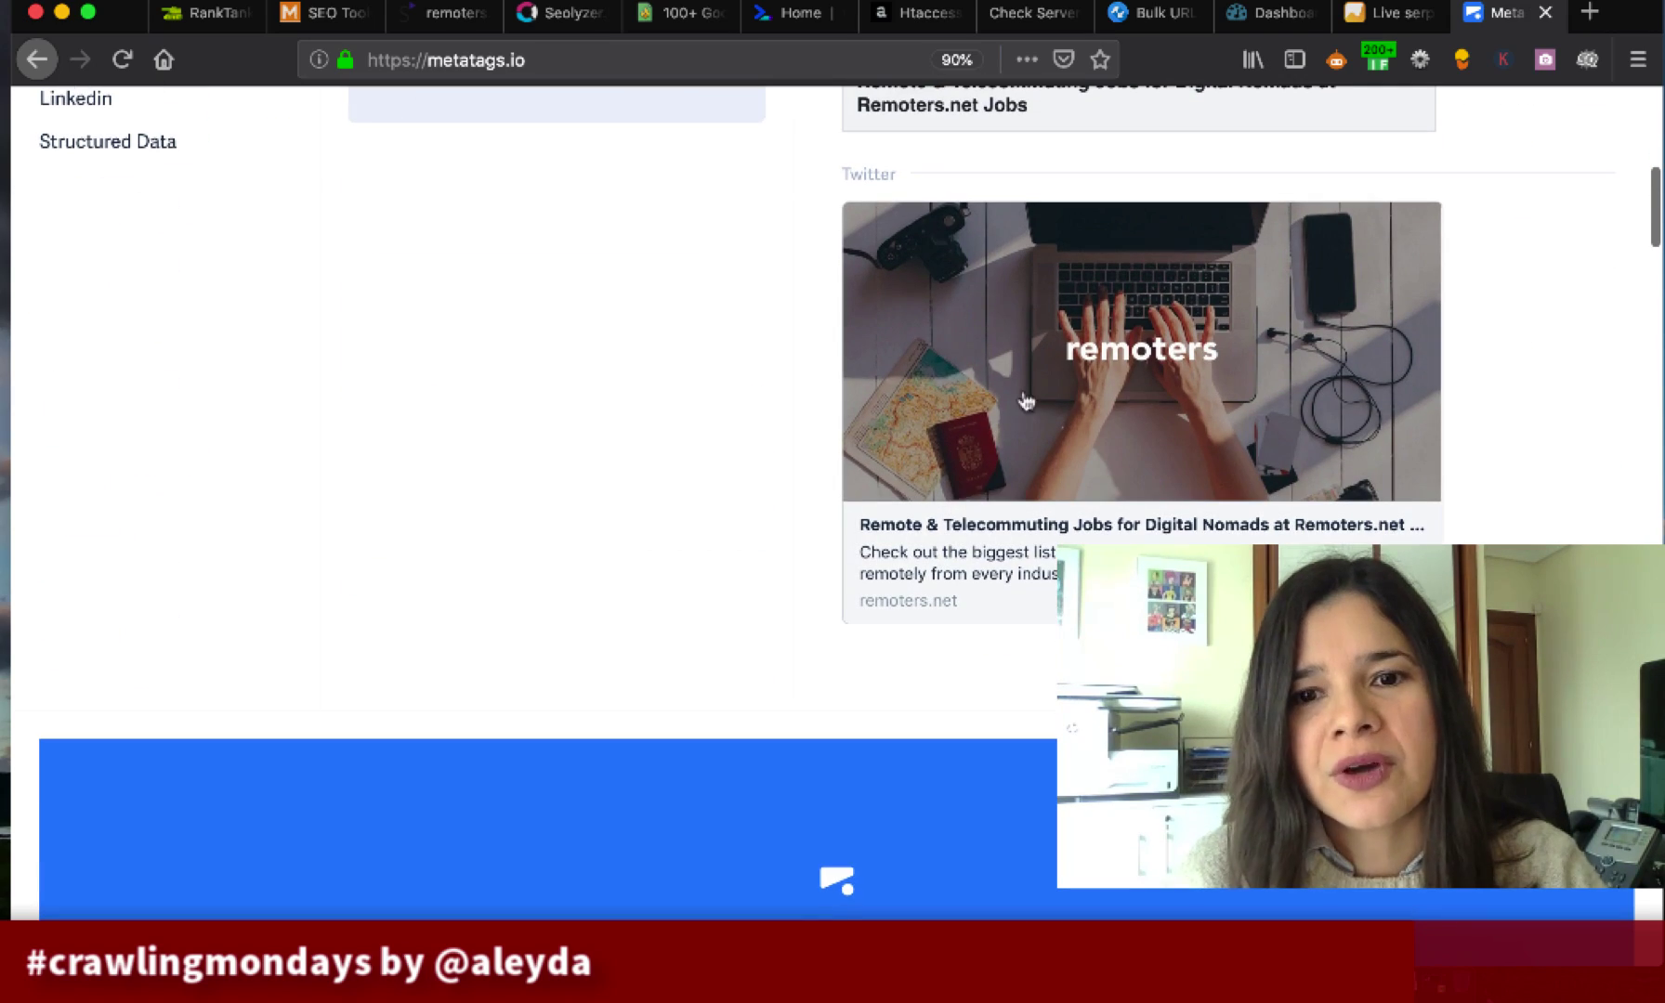
{"action": "scroll", "coordinate": [959, 631], "scroll_direction": "up", "scroll_amount": 10}
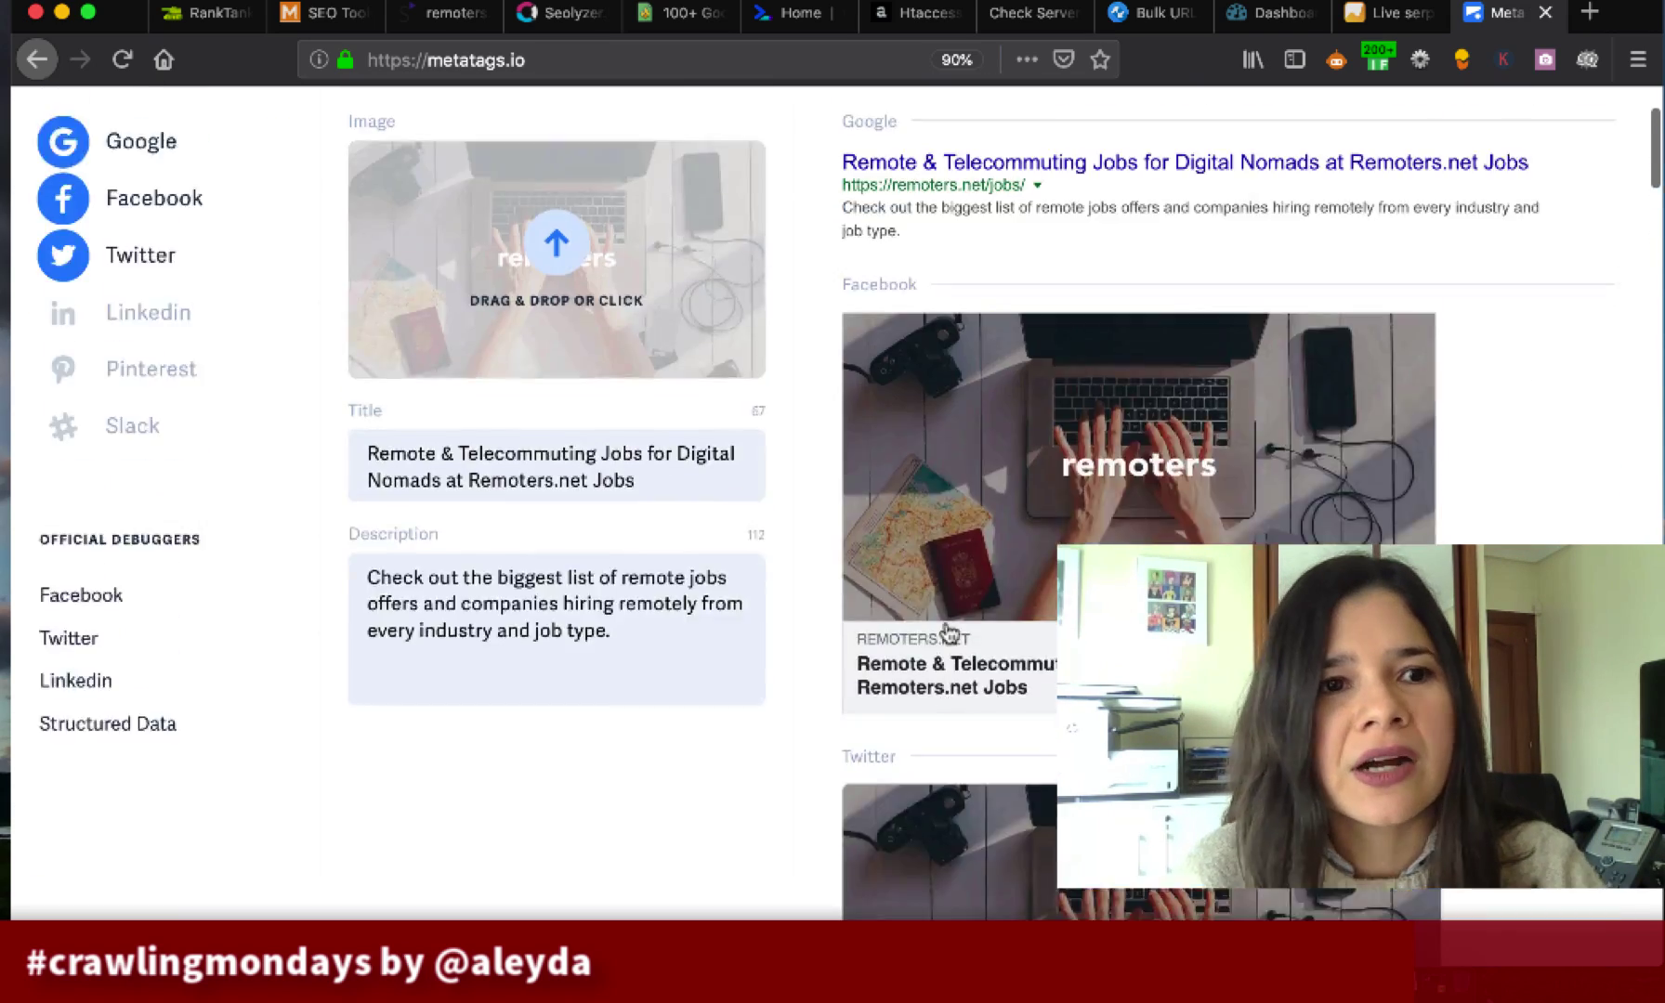
{"action": "scroll", "coordinate": [948, 632], "scroll_direction": "up", "scroll_amount": 3}
- Shorten the end of the metadata title, replacing "at Remoters.net Jobs" with "| Remoter"
{"action": "left_click", "coordinate": [587, 665]}
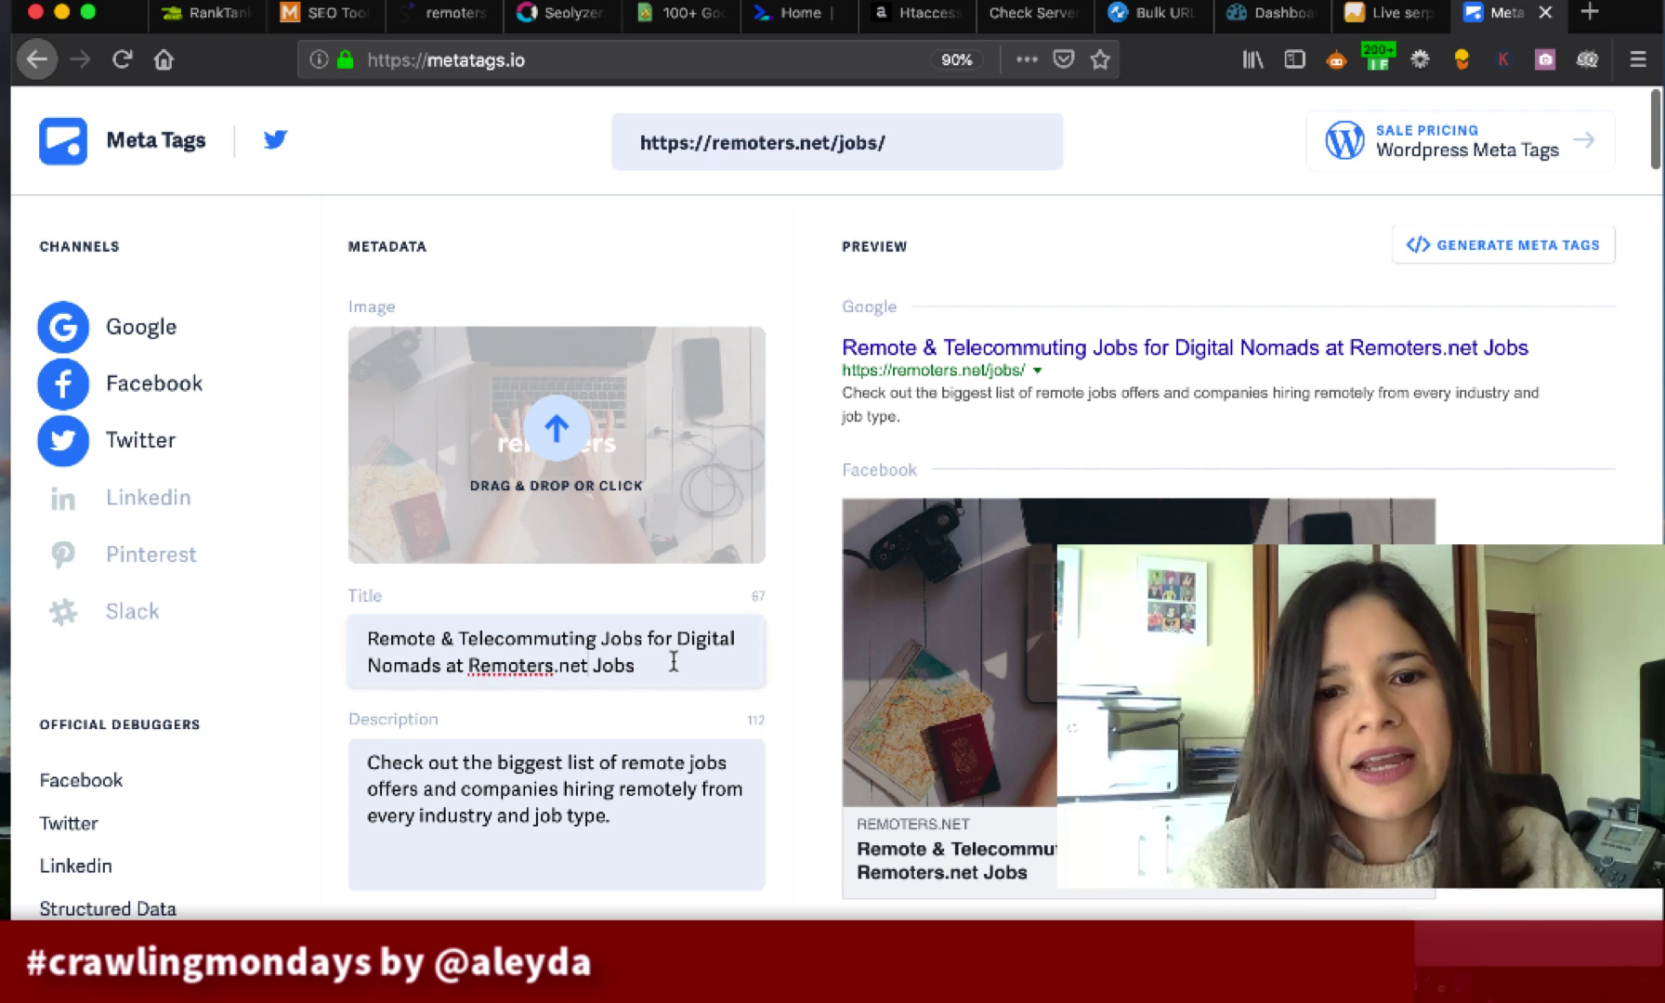
{"action": "left_click_drag", "start_coordinate": [674, 661], "coordinate": [318, 614]}
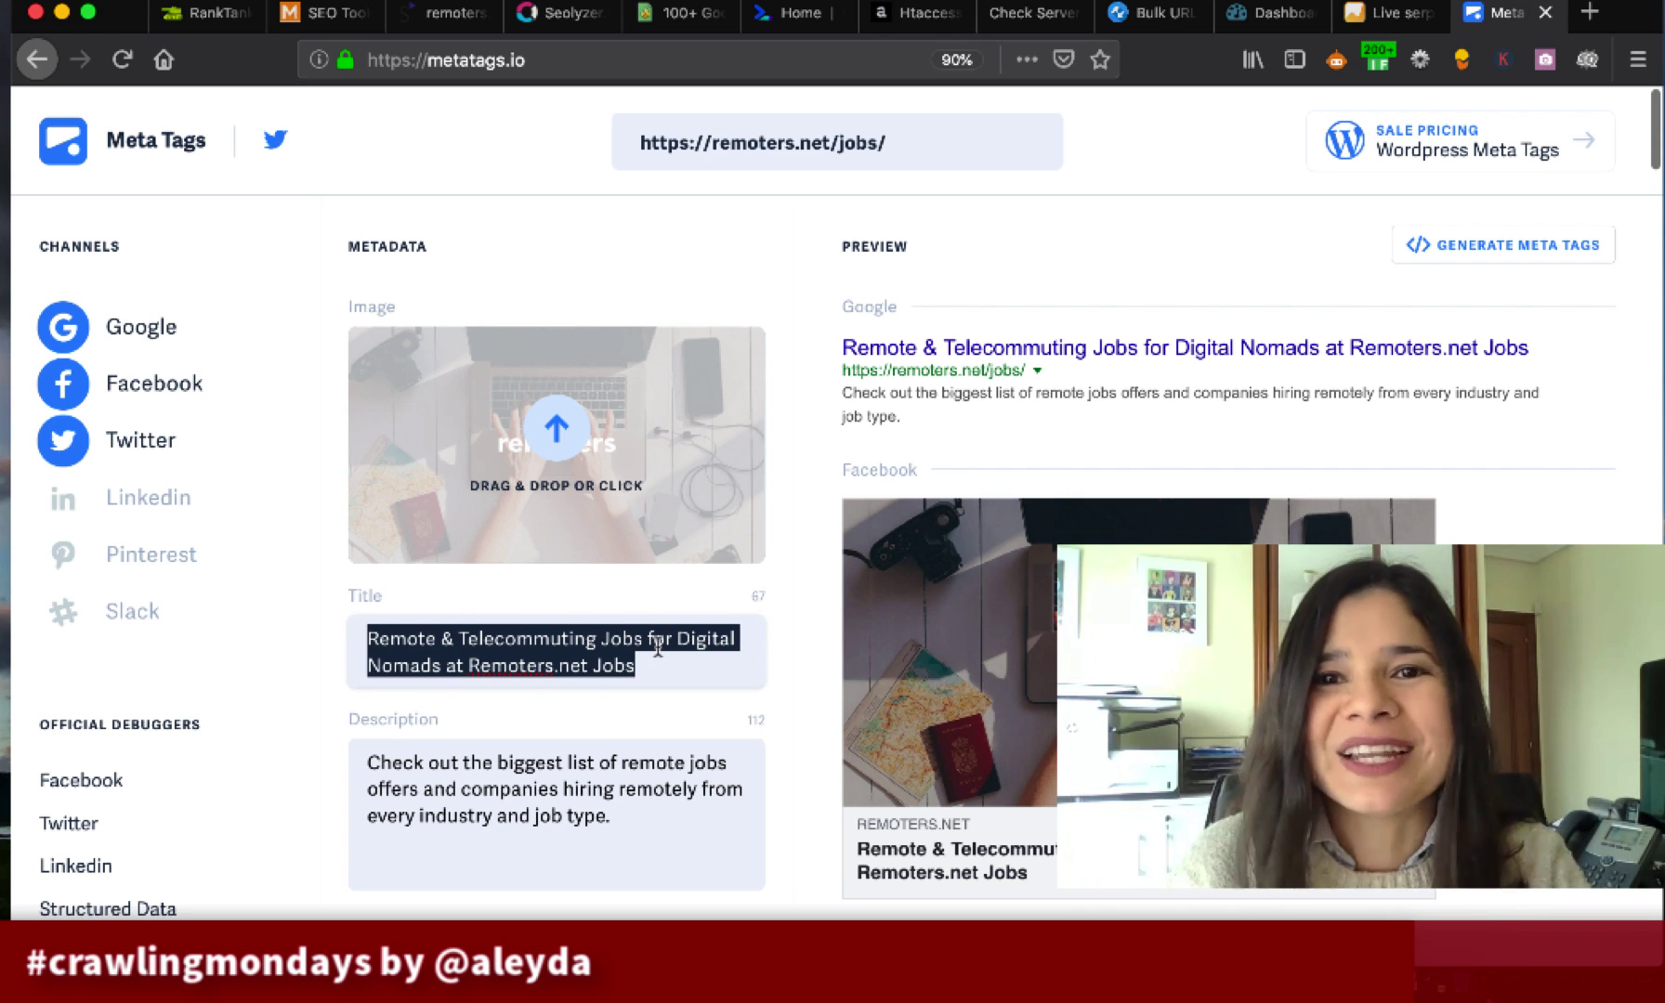
{"action": "left_click", "coordinate": [555, 662]}
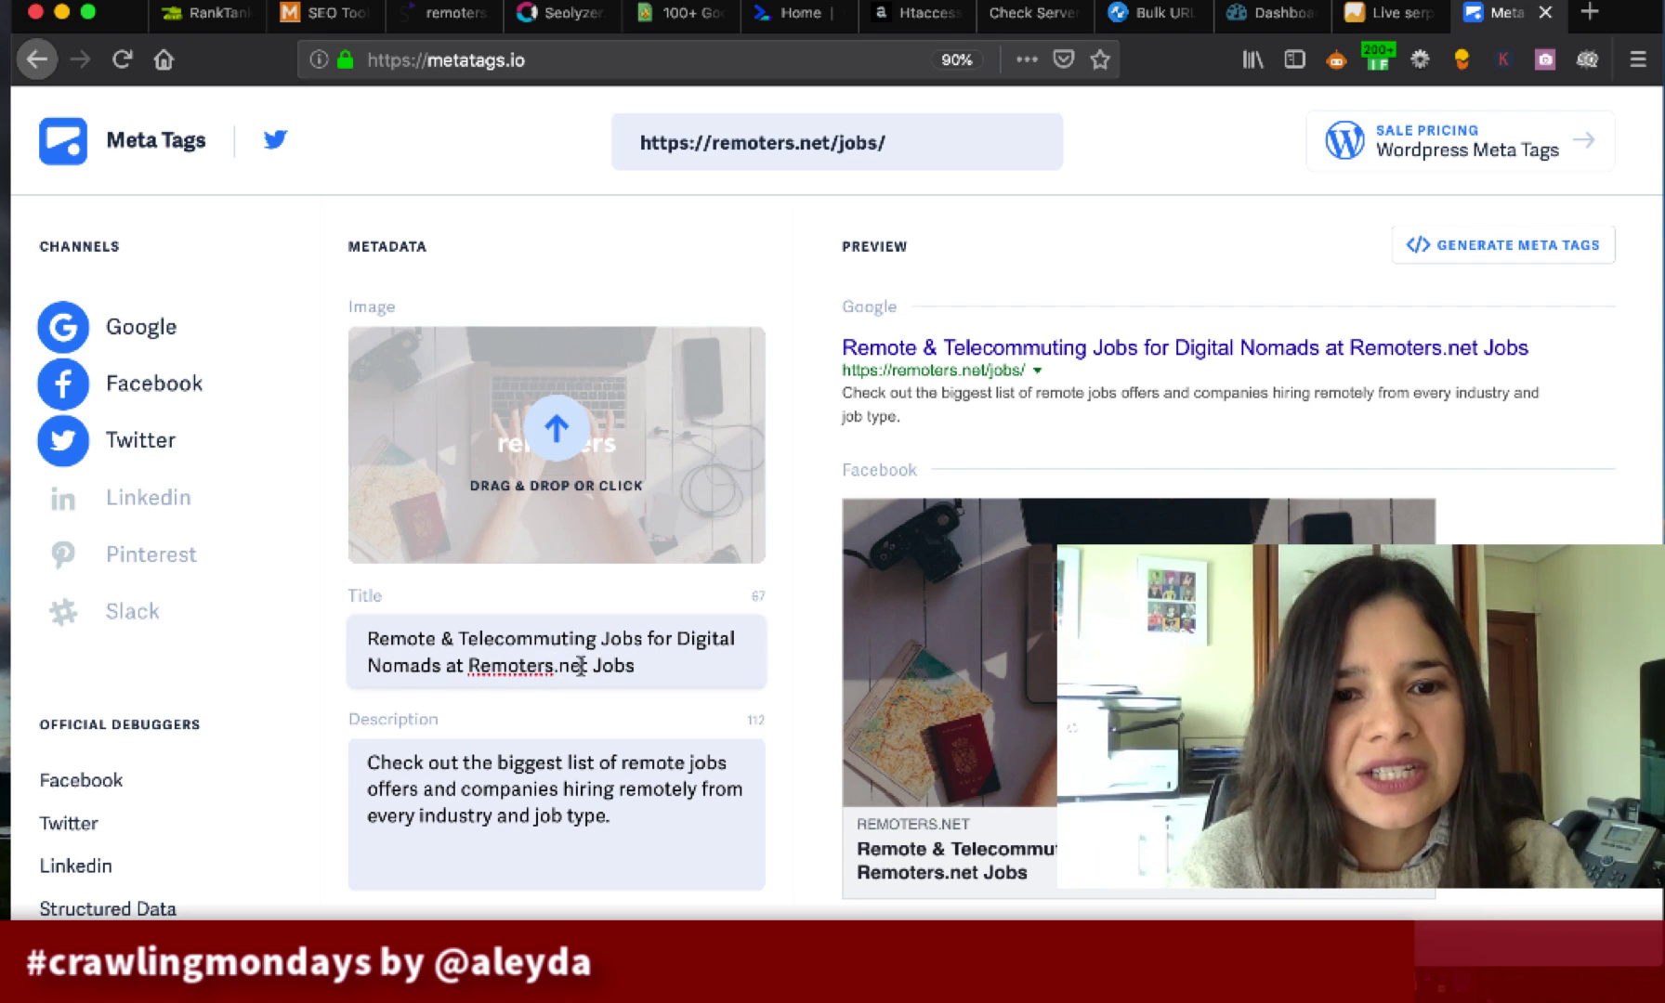
{"action": "left_click_drag", "start_coordinate": [544, 667], "coordinate": [635, 666]}
{"action": "key", "text": "BackSpace"}
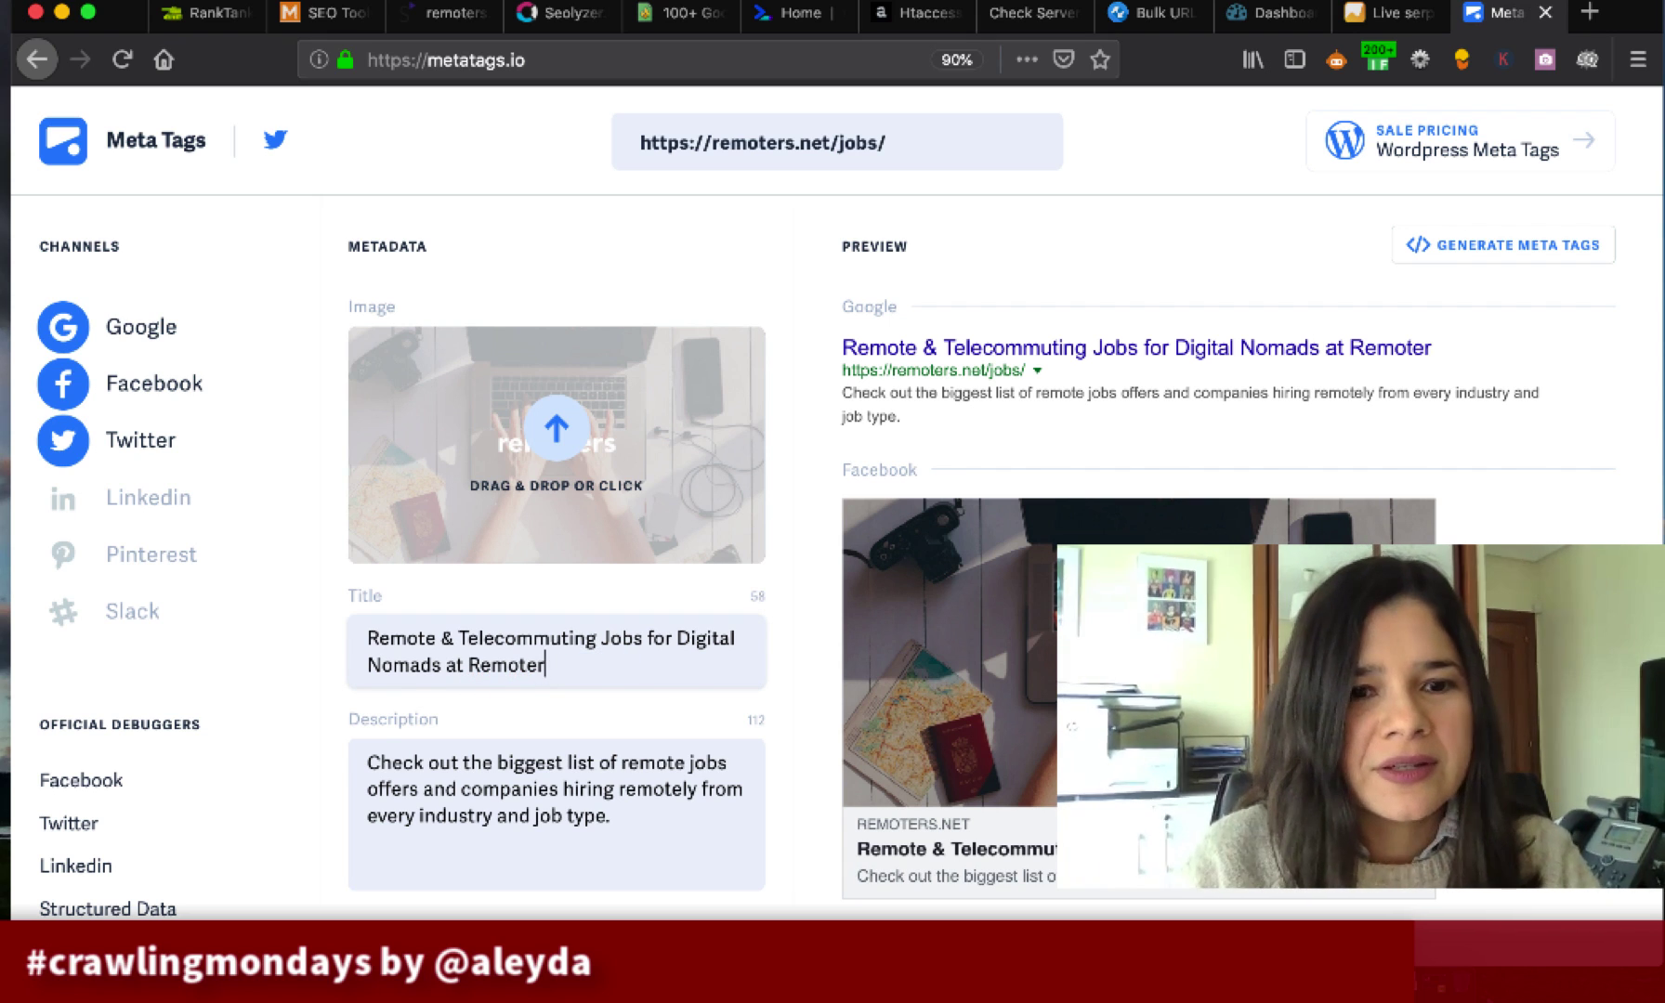
{"action": "left_click_drag", "start_coordinate": [463, 666], "coordinate": [446, 666]}
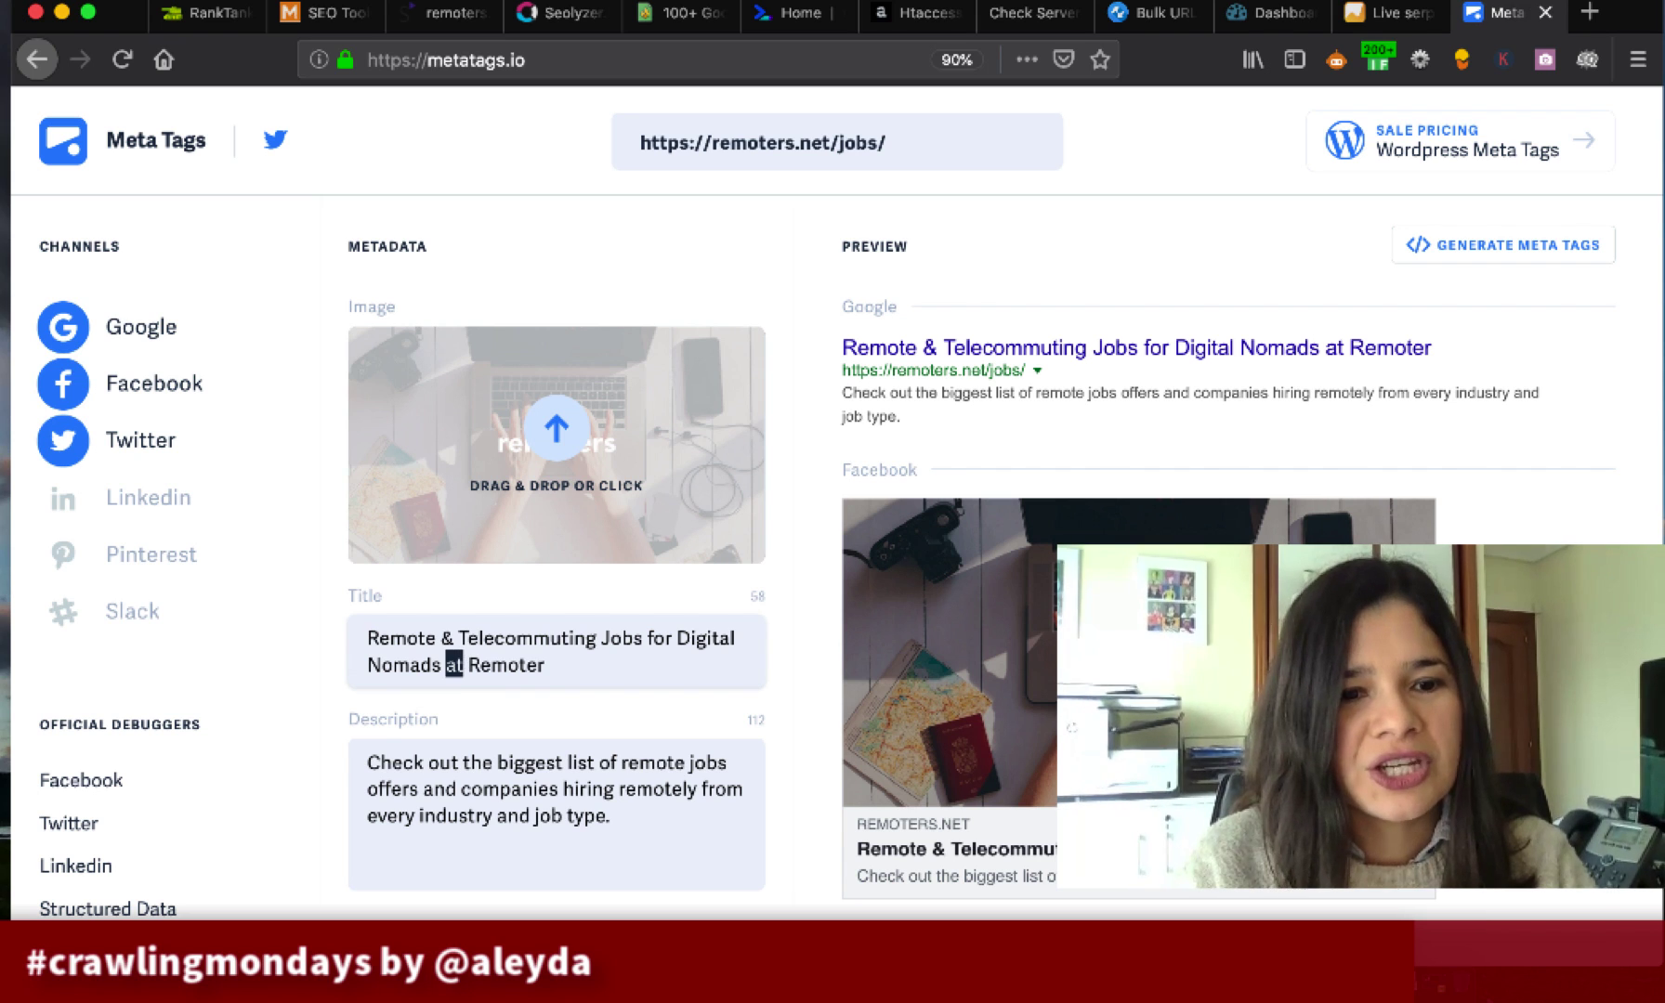
{"action": "type", "text": "|"}
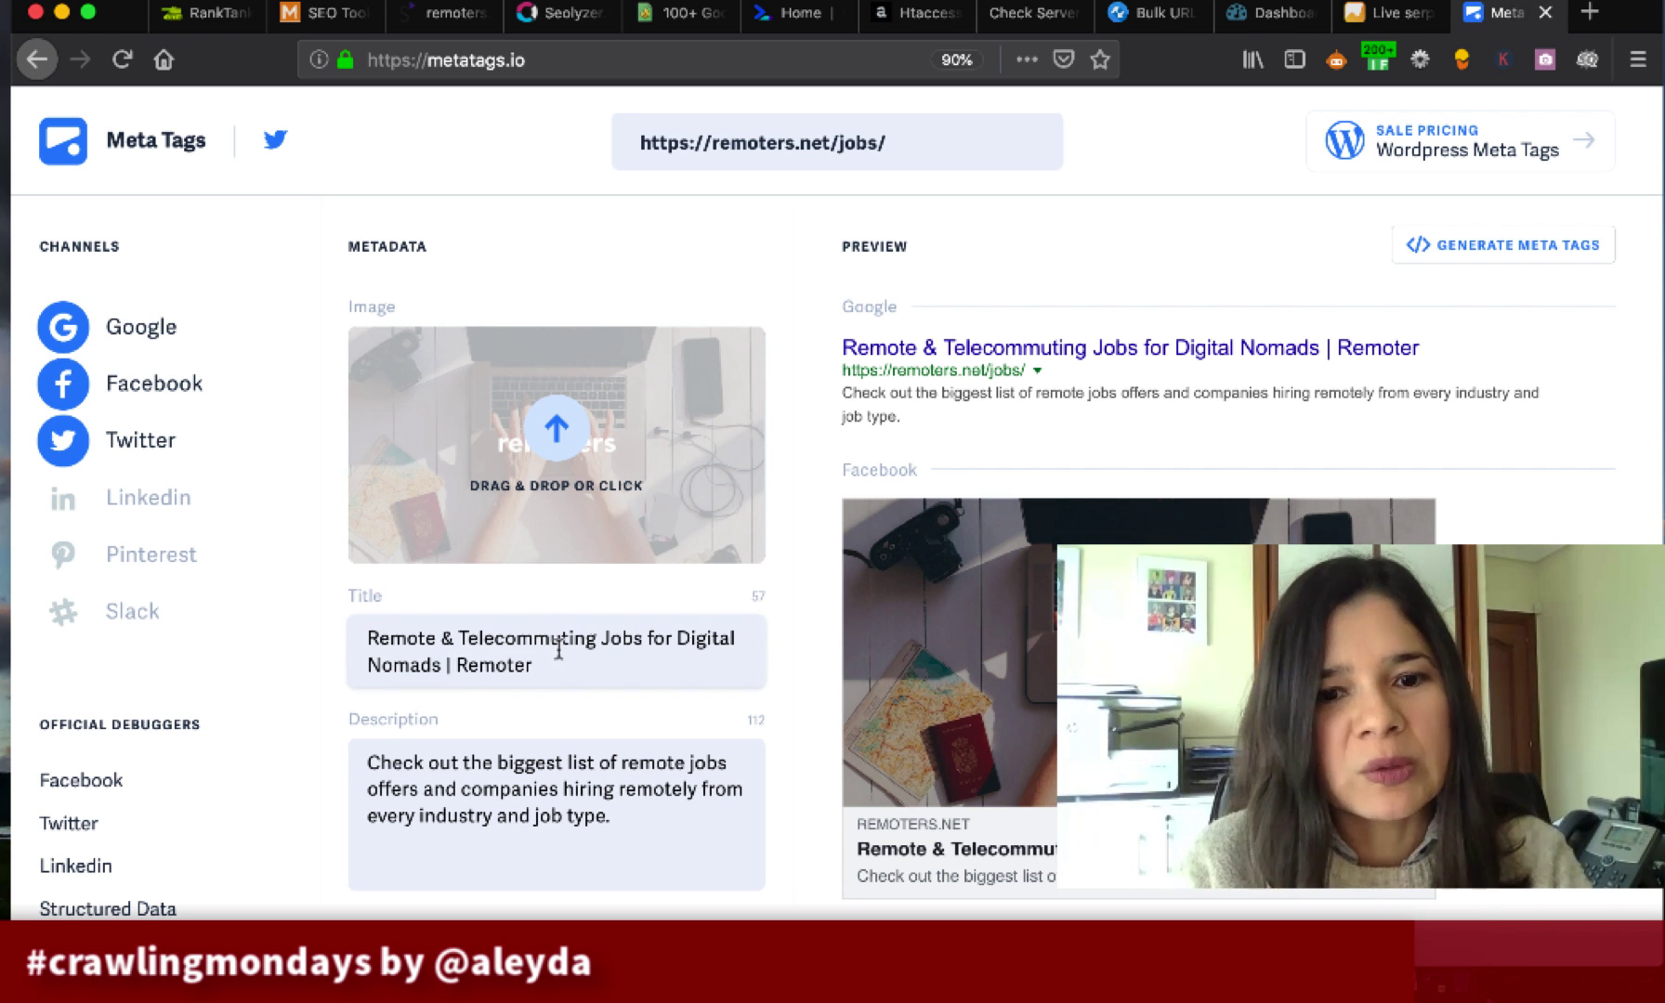
- Insert "and Professionals" after "Digital Nomads" in the metadata title
{"action": "left_click", "coordinate": [437, 667]}
{"action": "type", "text": "and Profe "}
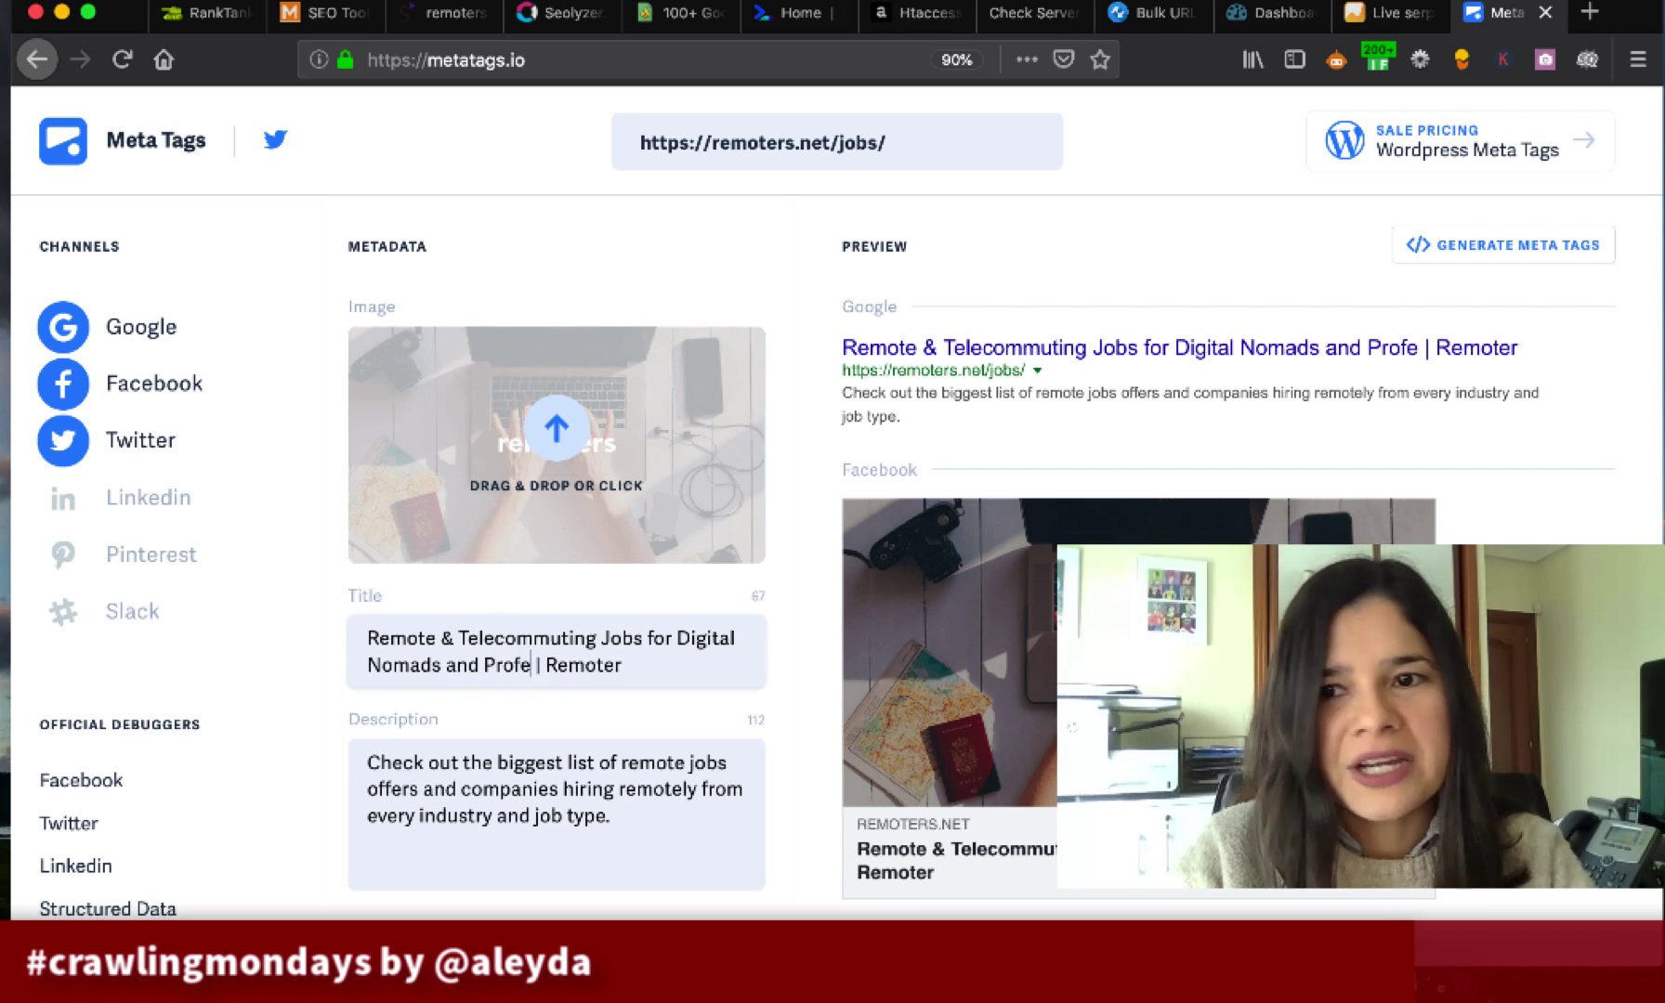
{"action": "type", "text": "ssionals"}
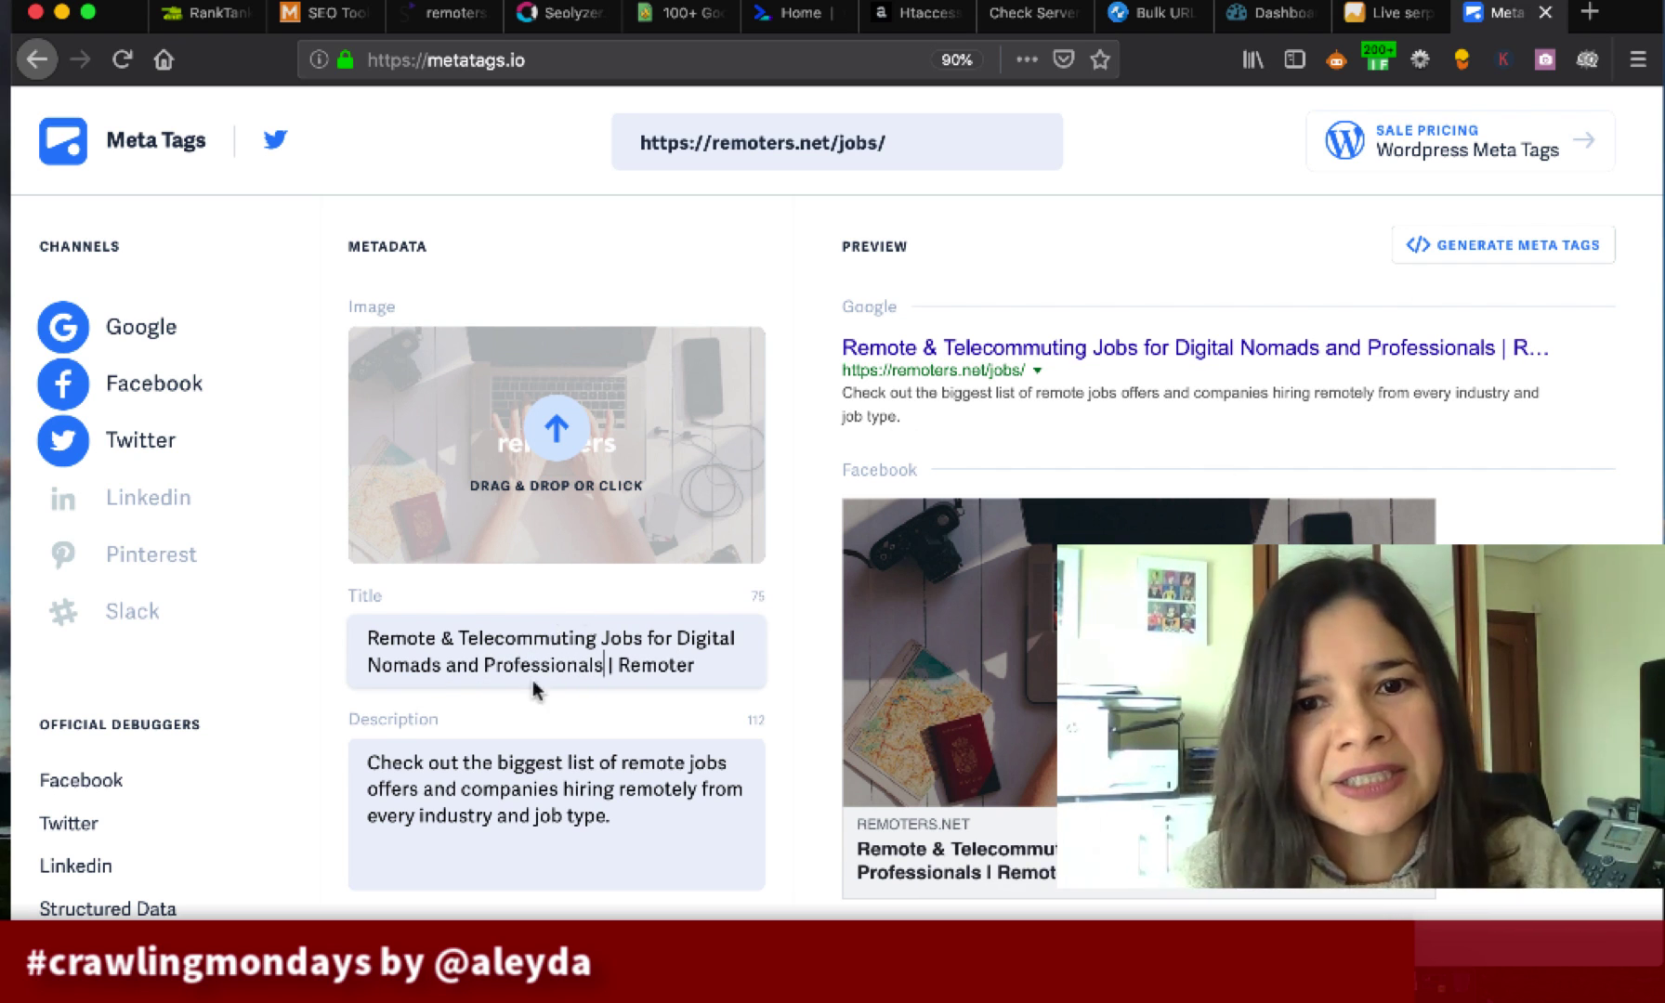
- Append "Don't miss any of them with the Remoters job board" to the end of the metadata description
{"action": "scroll", "coordinate": [521, 744], "scroll_direction": "down", "scroll_amount": 3}
{"action": "left_click_drag", "start_coordinate": [617, 665], "coordinate": [449, 575]}
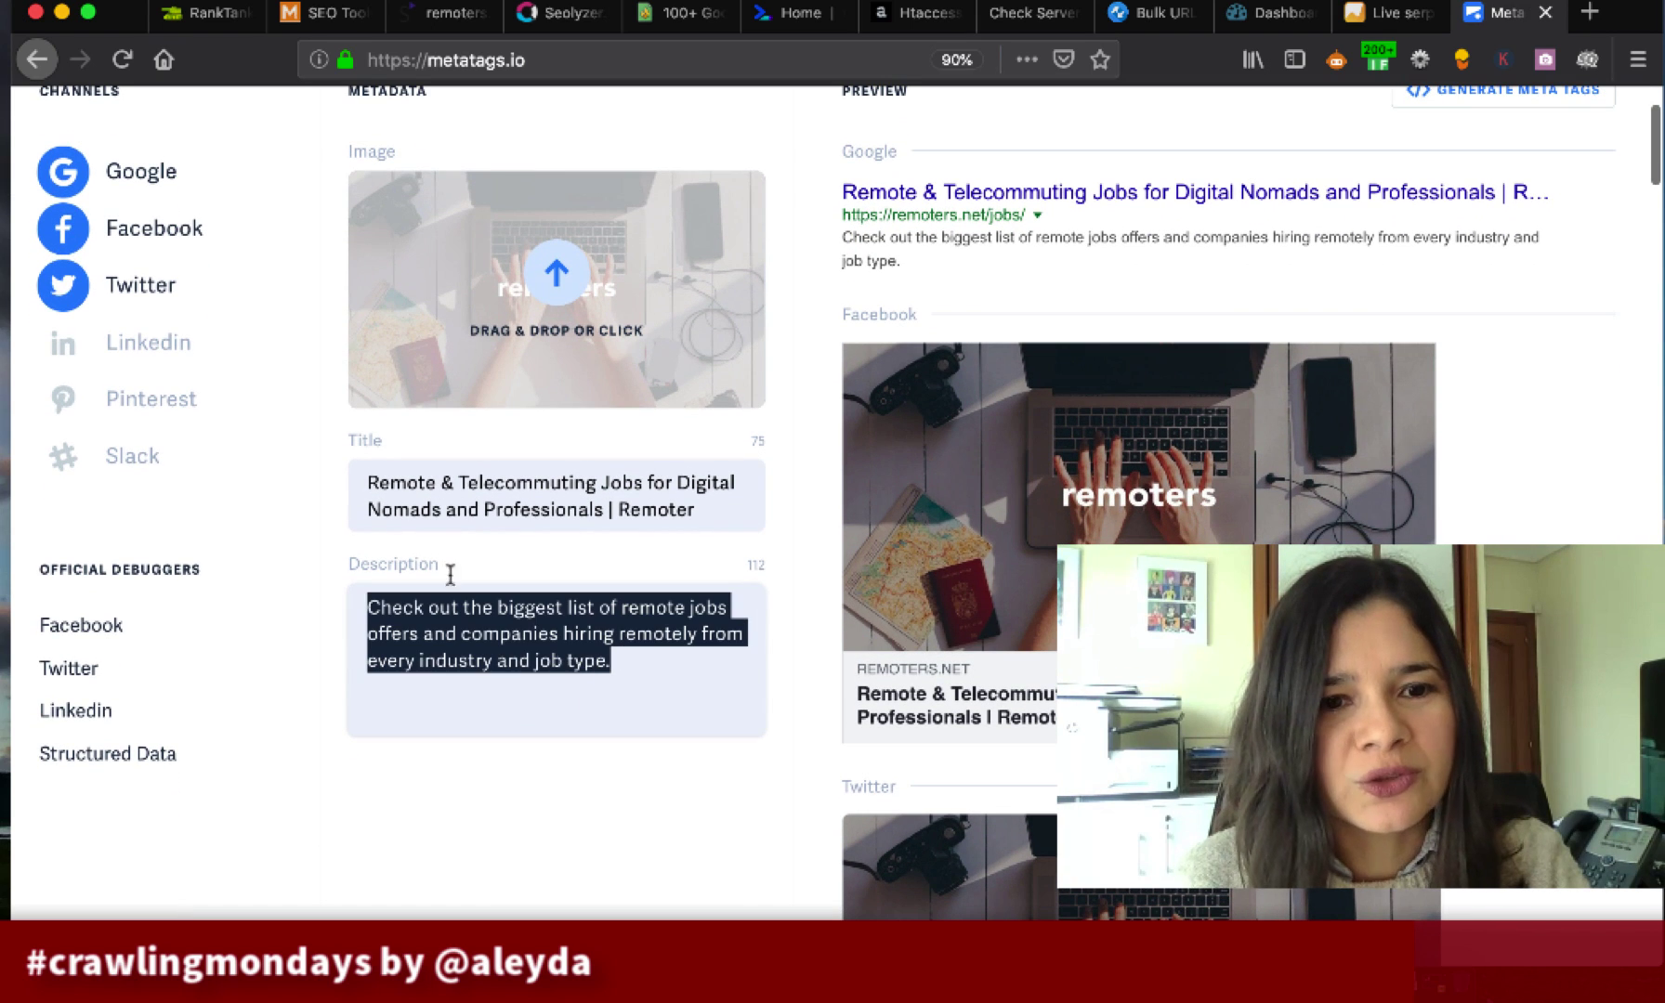
{"action": "left_click", "coordinate": [641, 631]}
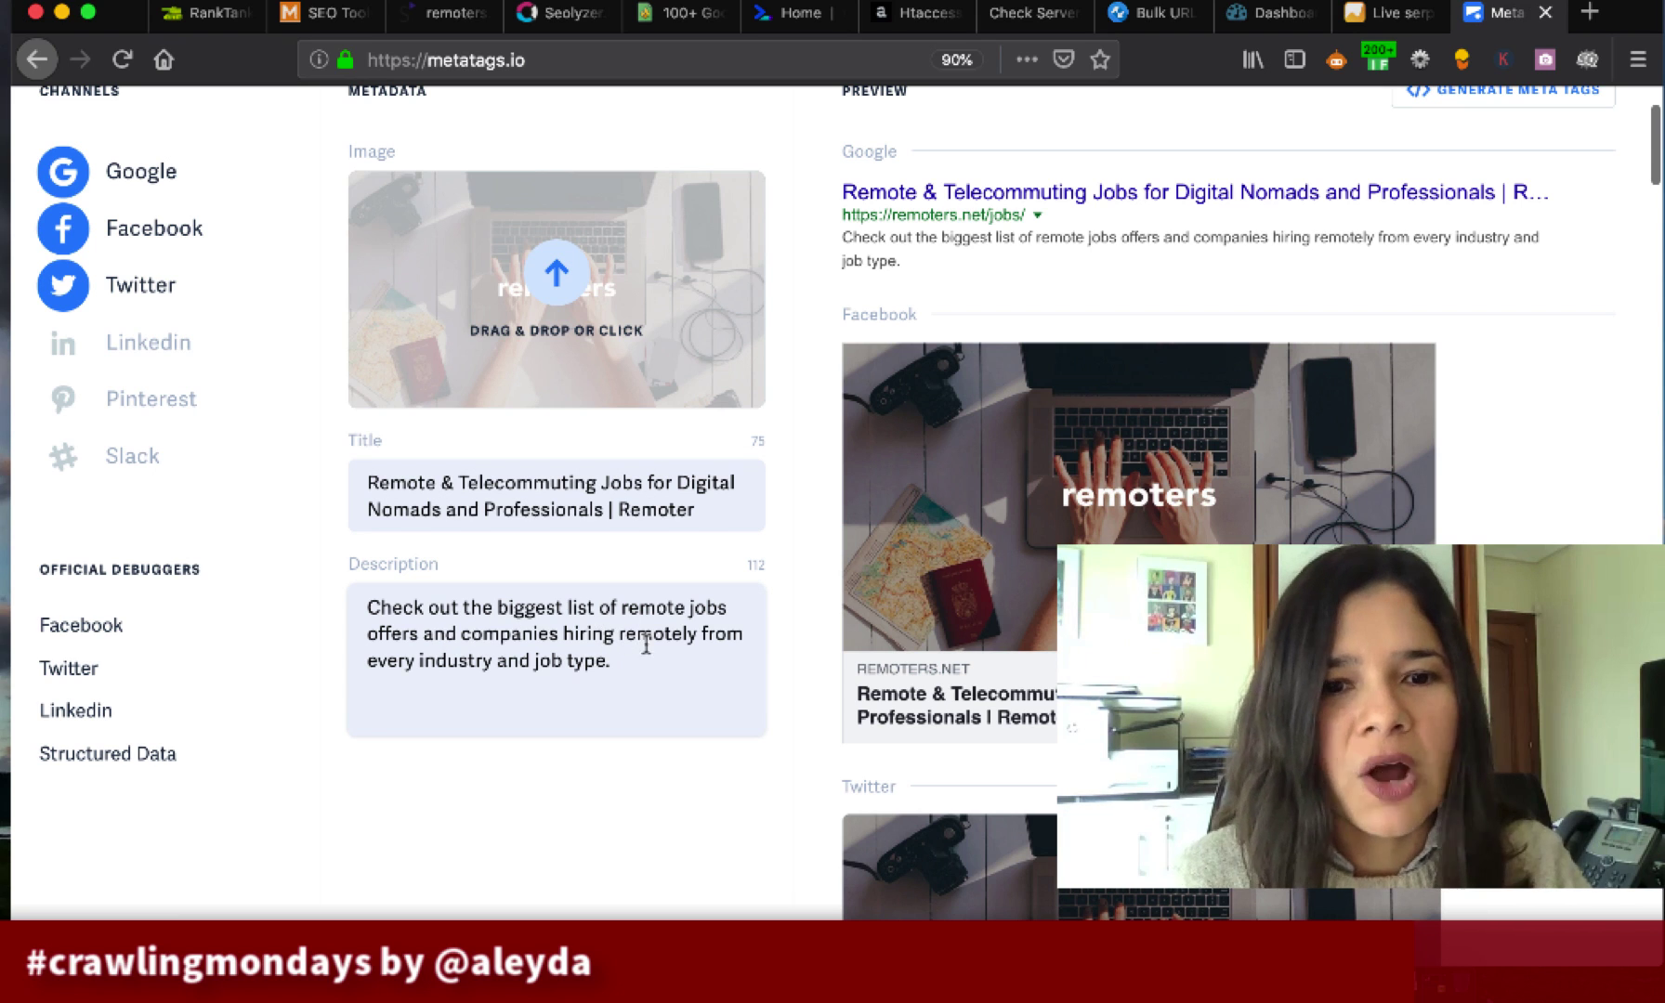
{"action": "left_click", "coordinate": [671, 661]}
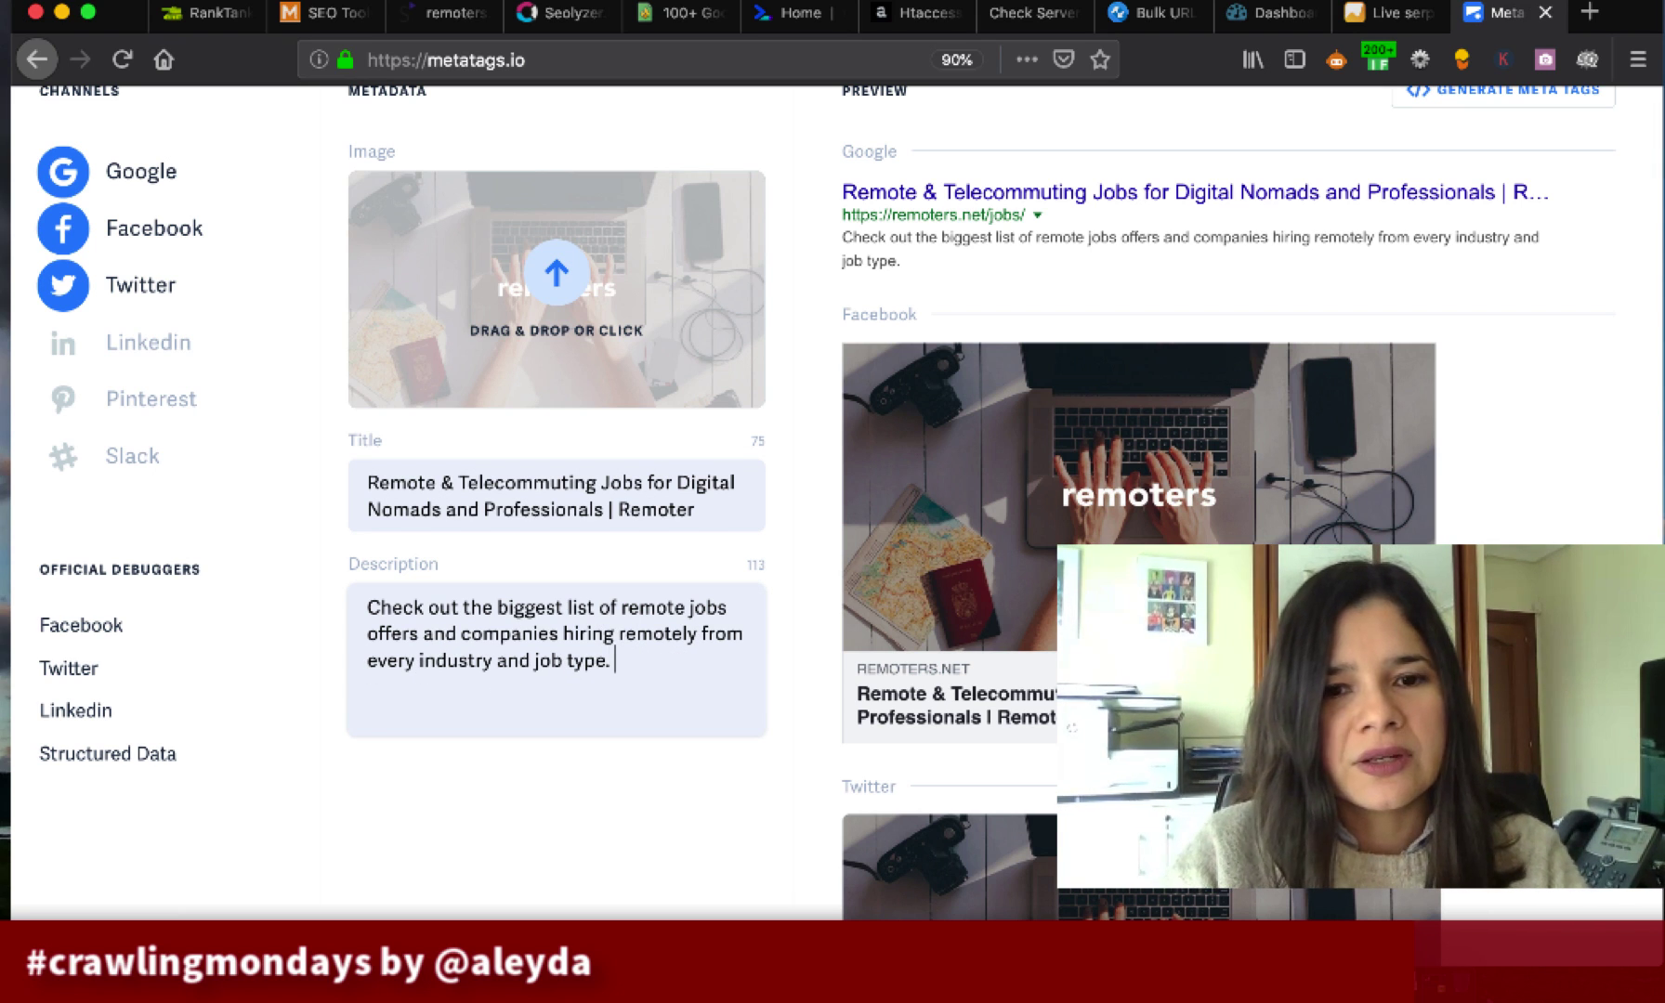
{"action": "type", "text": "Don't miss any of "}
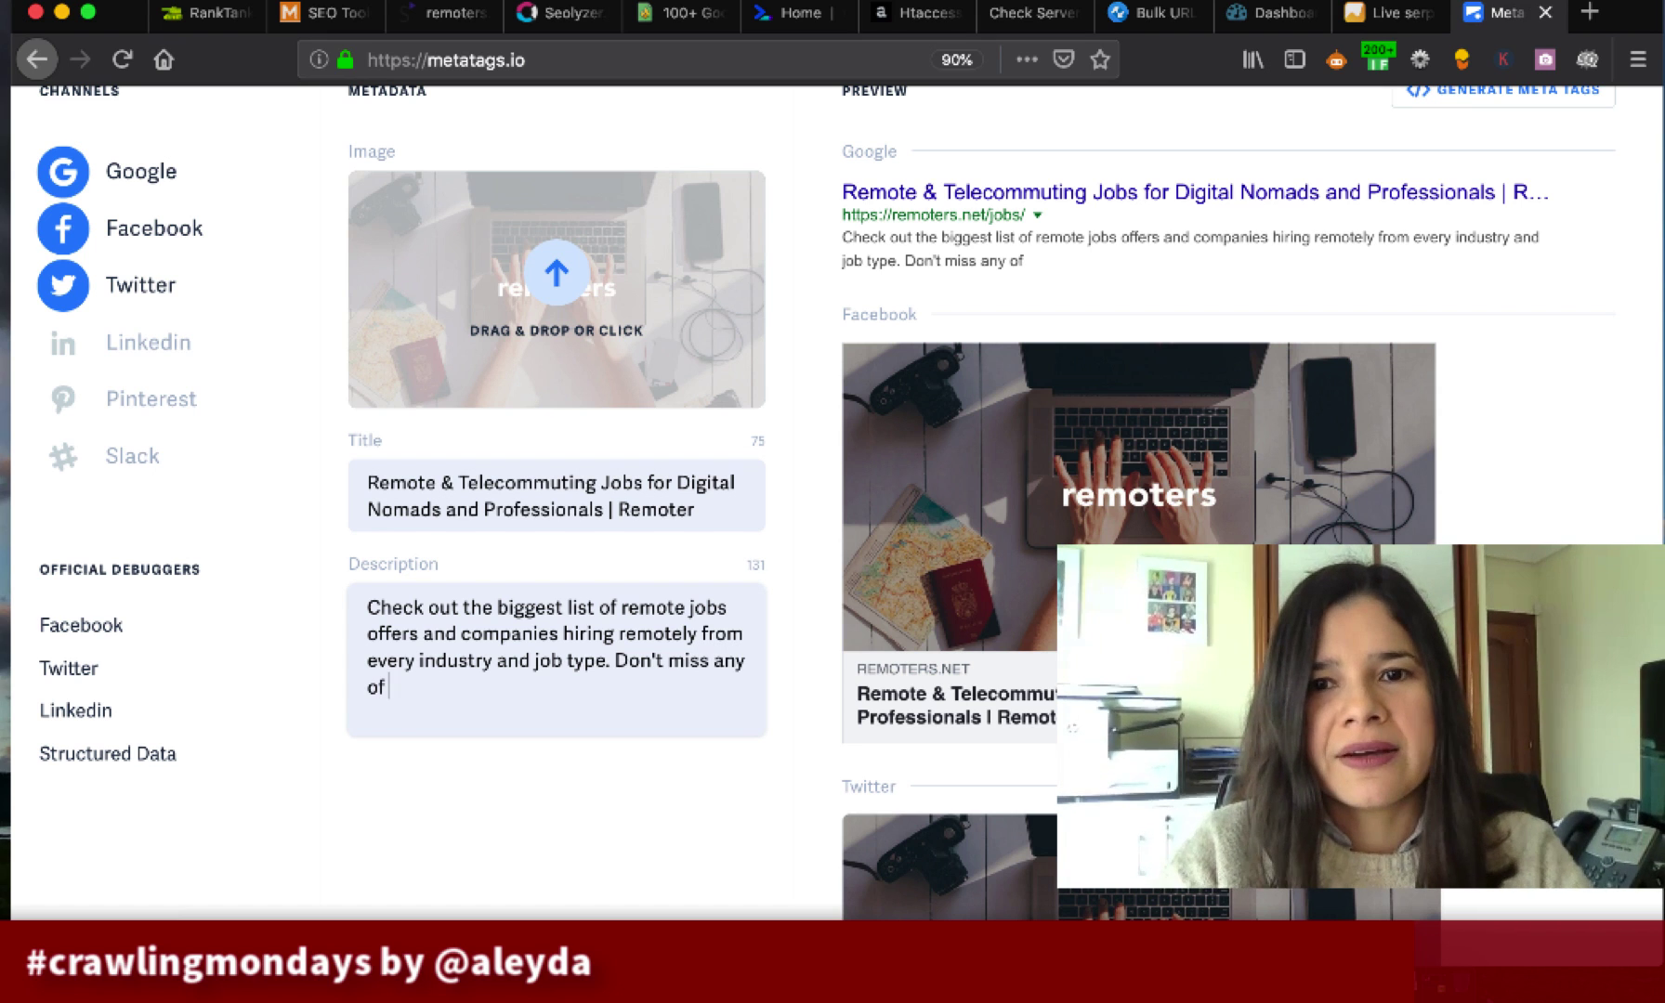
{"action": "type", "text": "them with the Remot"}
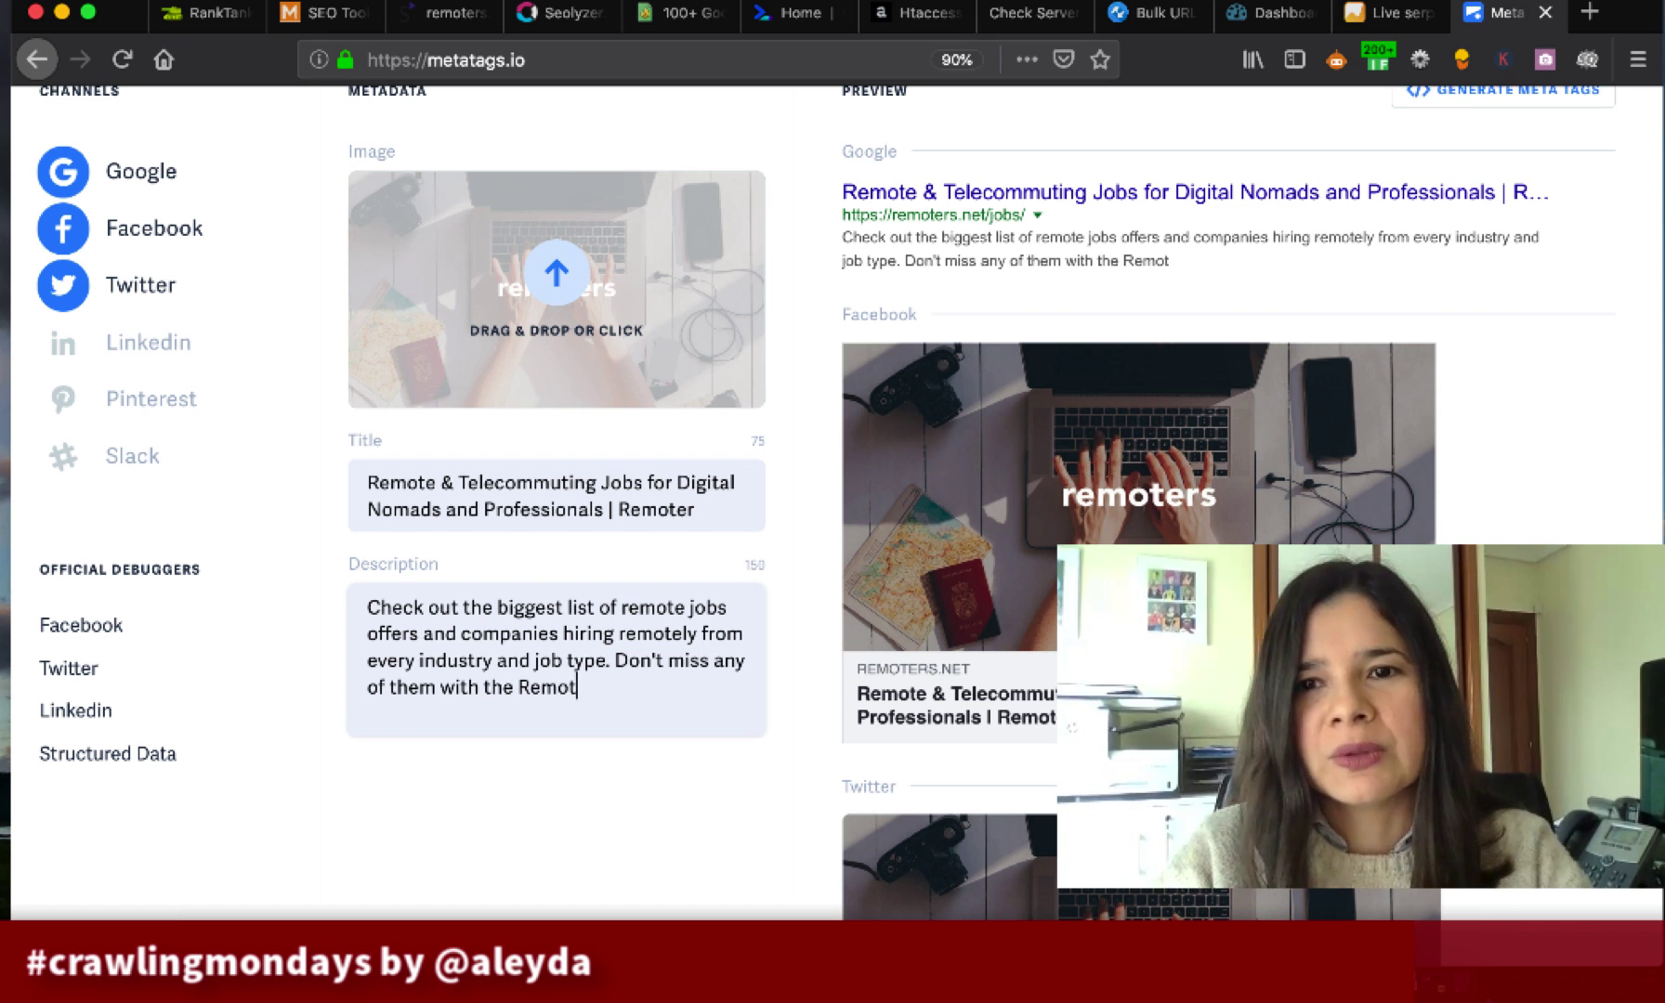
{"action": "type", "text": "ers job board"}
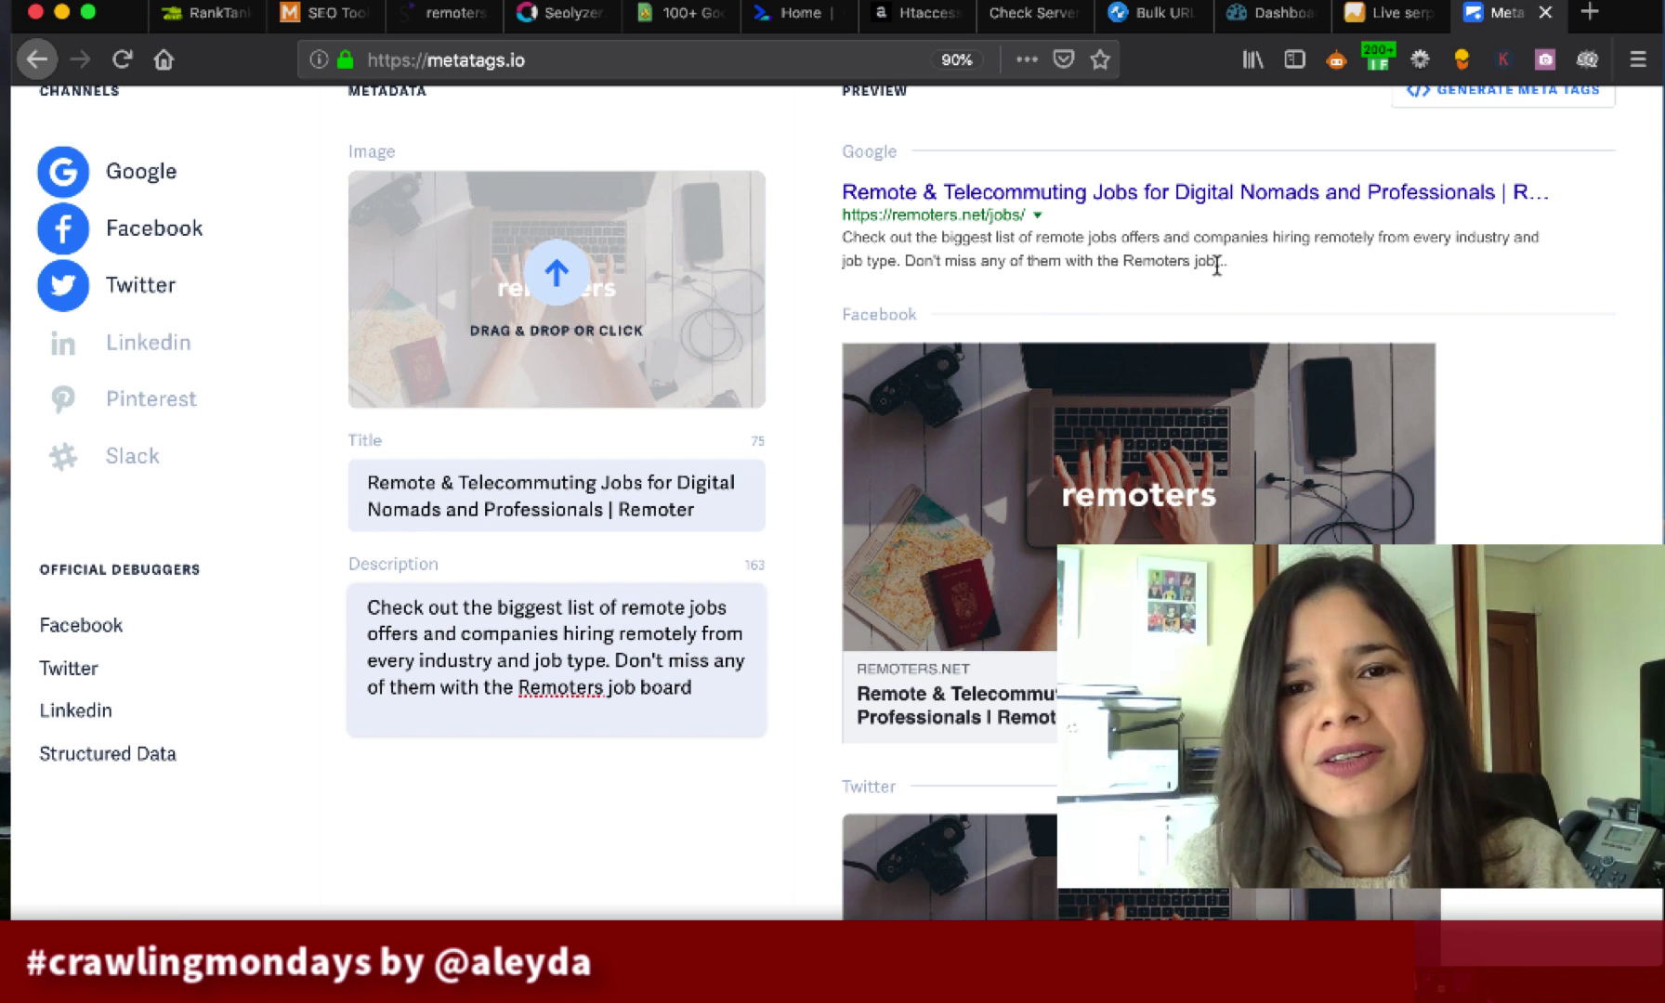
- Turn the Facebook and Twitter preview channels off and back on
{"action": "scroll", "coordinate": [1217, 266], "scroll_direction": "up", "scroll_amount": 3}
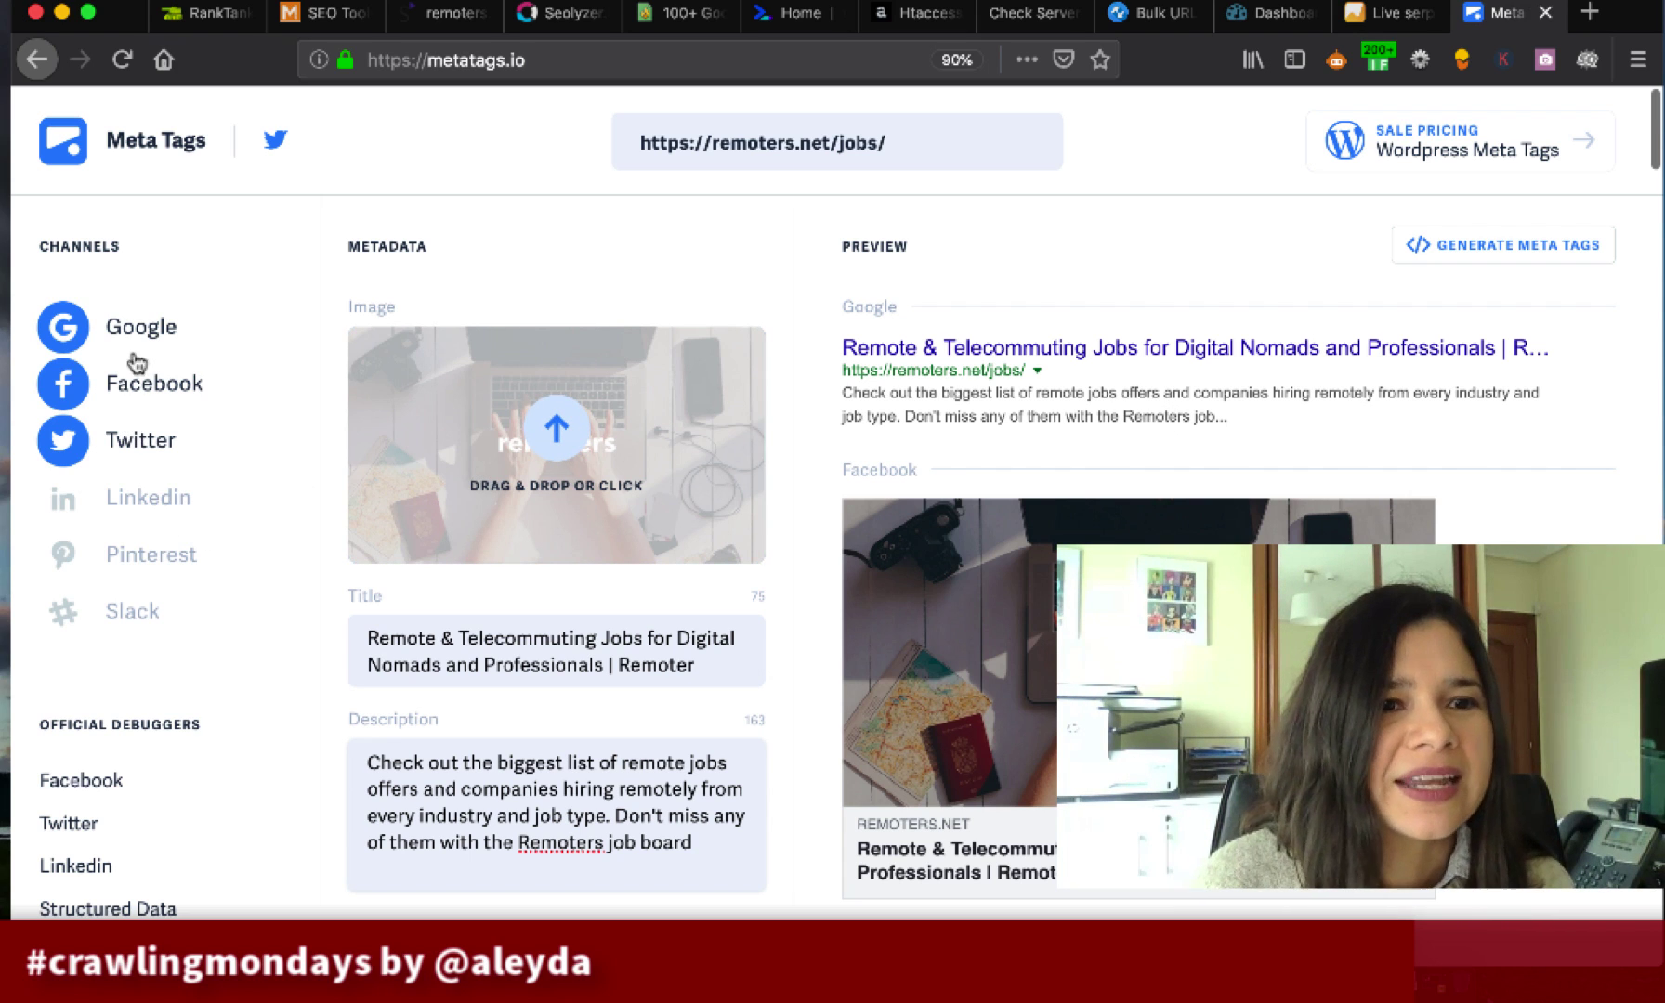
{"action": "left_click", "coordinate": [131, 397]}
{"action": "left_click", "coordinate": [144, 450]}
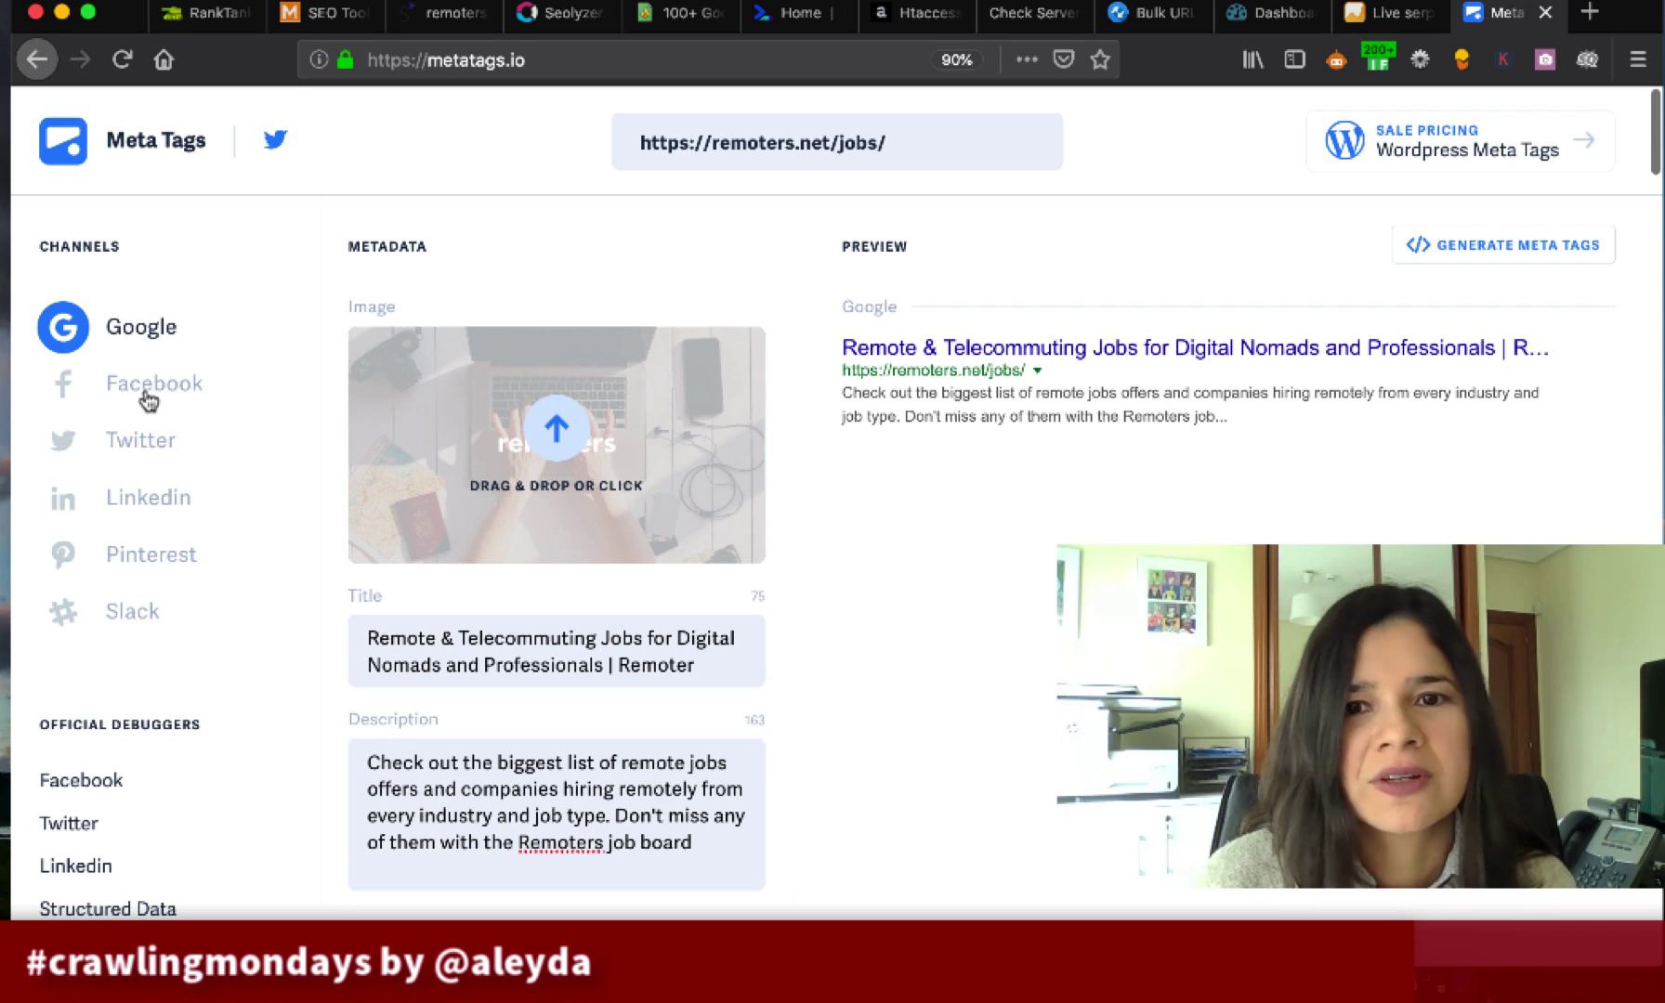
{"action": "left_click", "coordinate": [136, 385]}
{"action": "left_click", "coordinate": [130, 444]}
- Enable the Linkedin and Pinterest channels and look through their previews of the edited metadata
{"action": "left_click", "coordinate": [136, 502]}
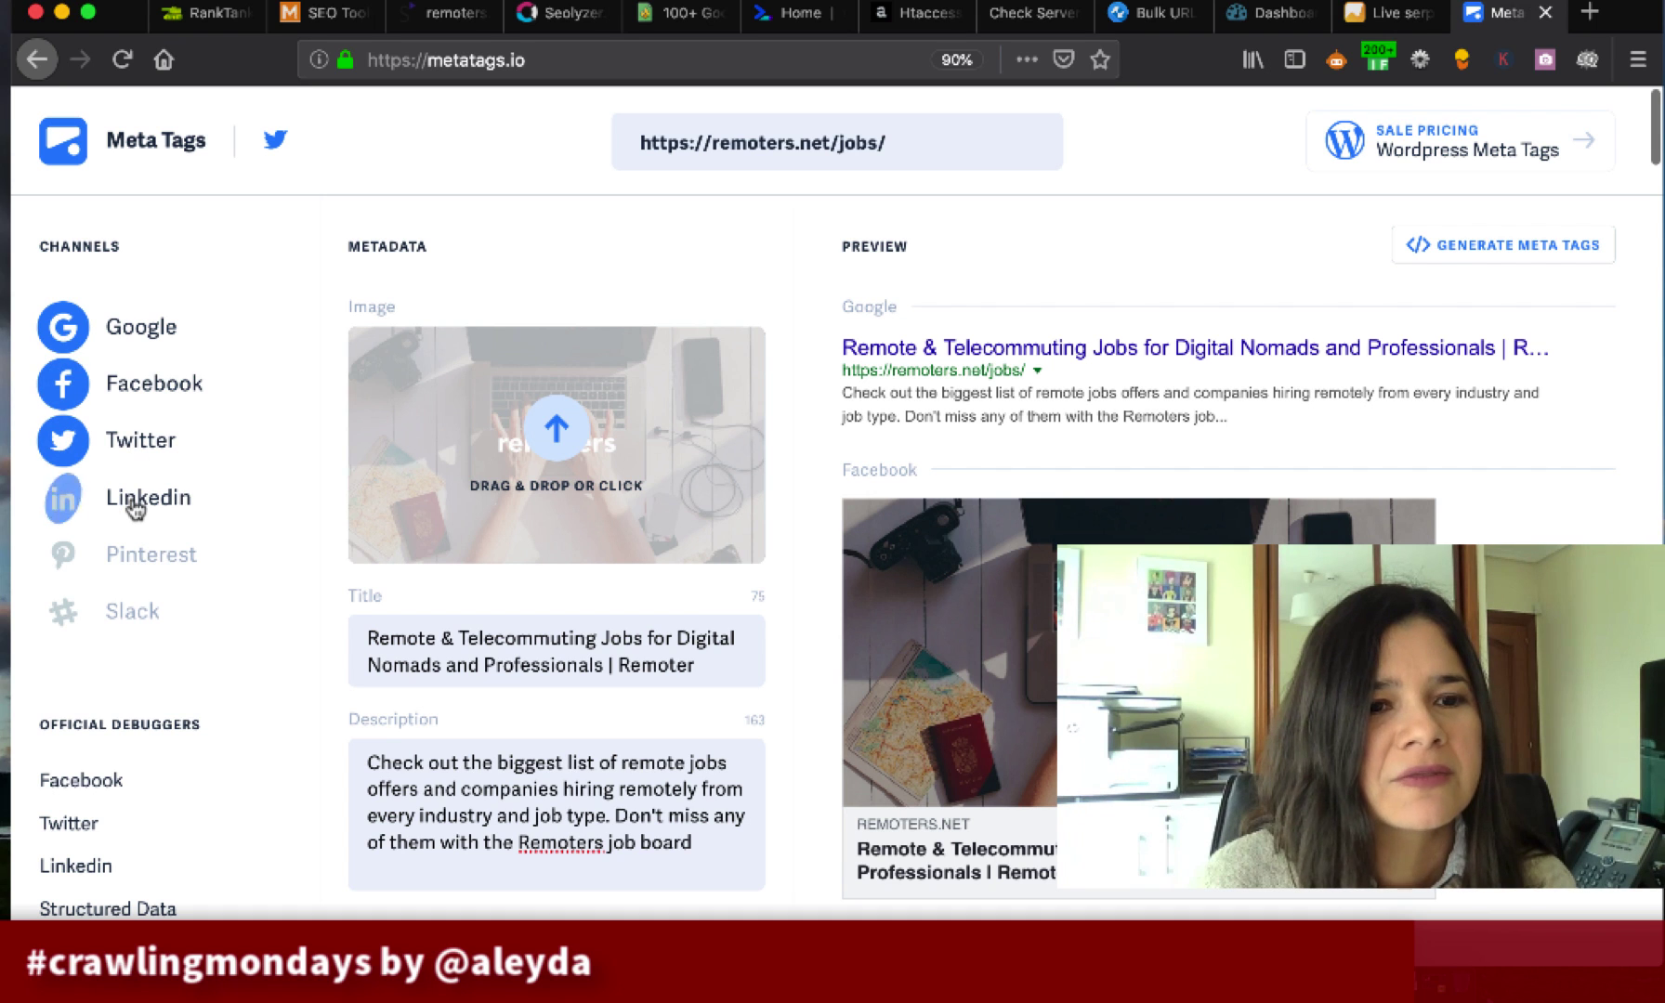
{"action": "left_click", "coordinate": [140, 556]}
{"action": "scroll", "coordinate": [139, 556], "scroll_direction": "down", "scroll_amount": 2}
{"action": "scroll", "coordinate": [543, 876], "scroll_direction": "down", "scroll_amount": 10}
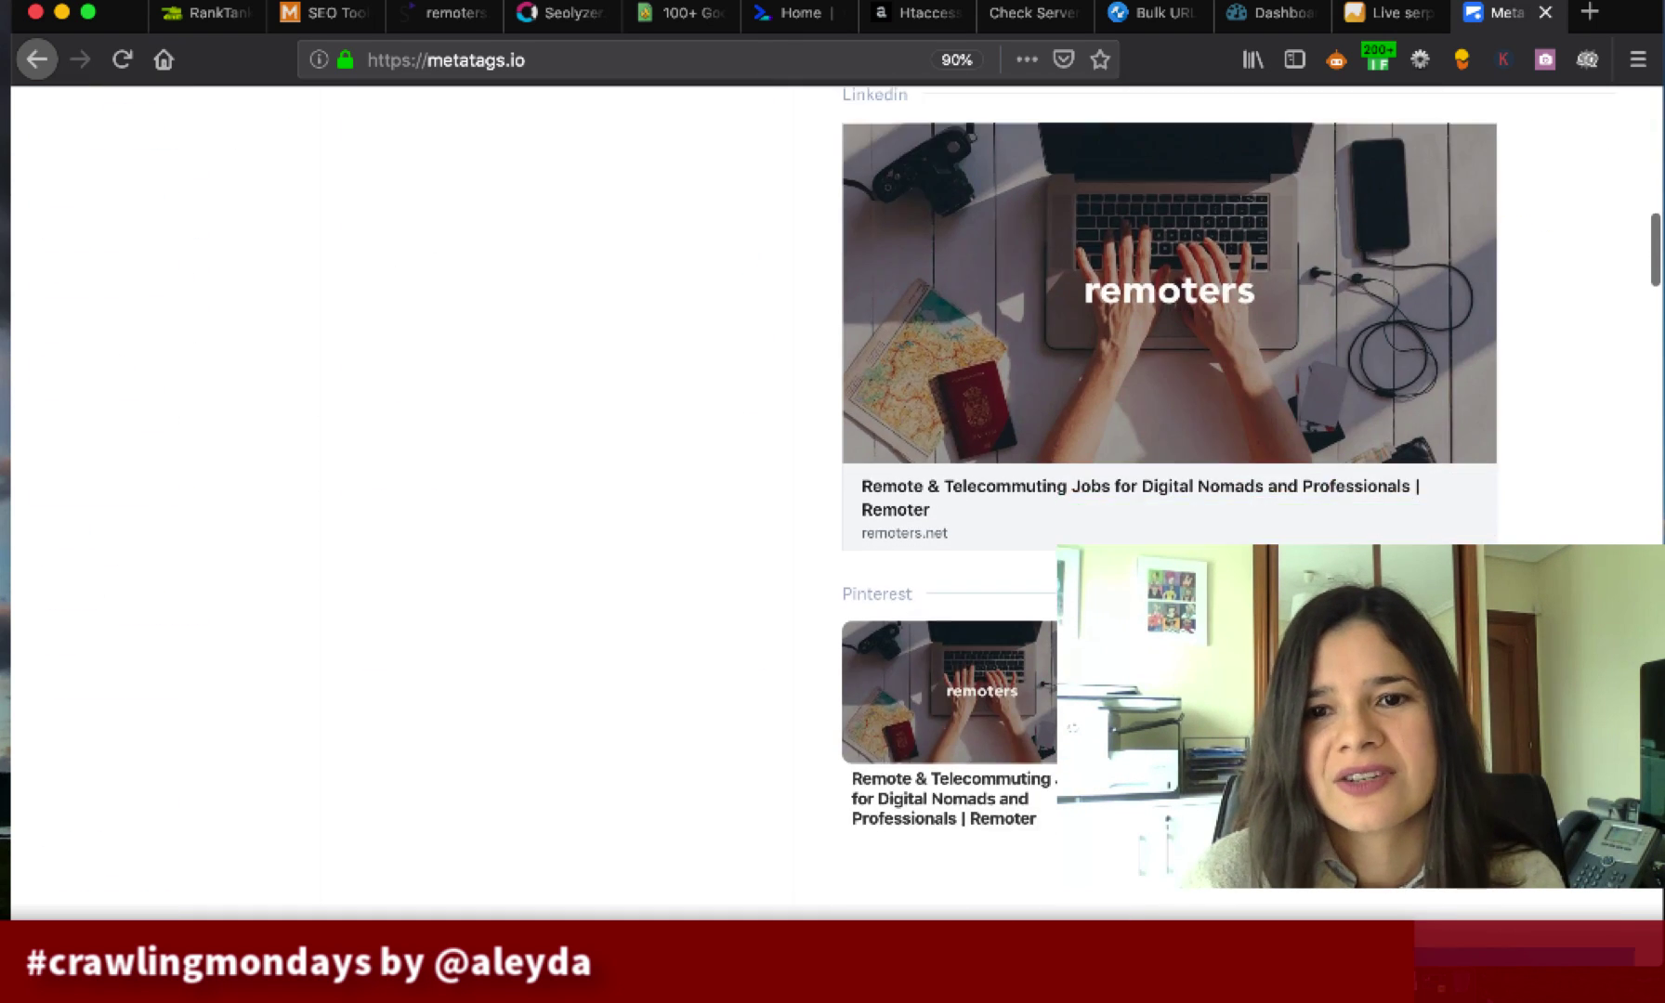
{"action": "scroll", "coordinate": [543, 876], "scroll_direction": "up", "scroll_amount": 15}
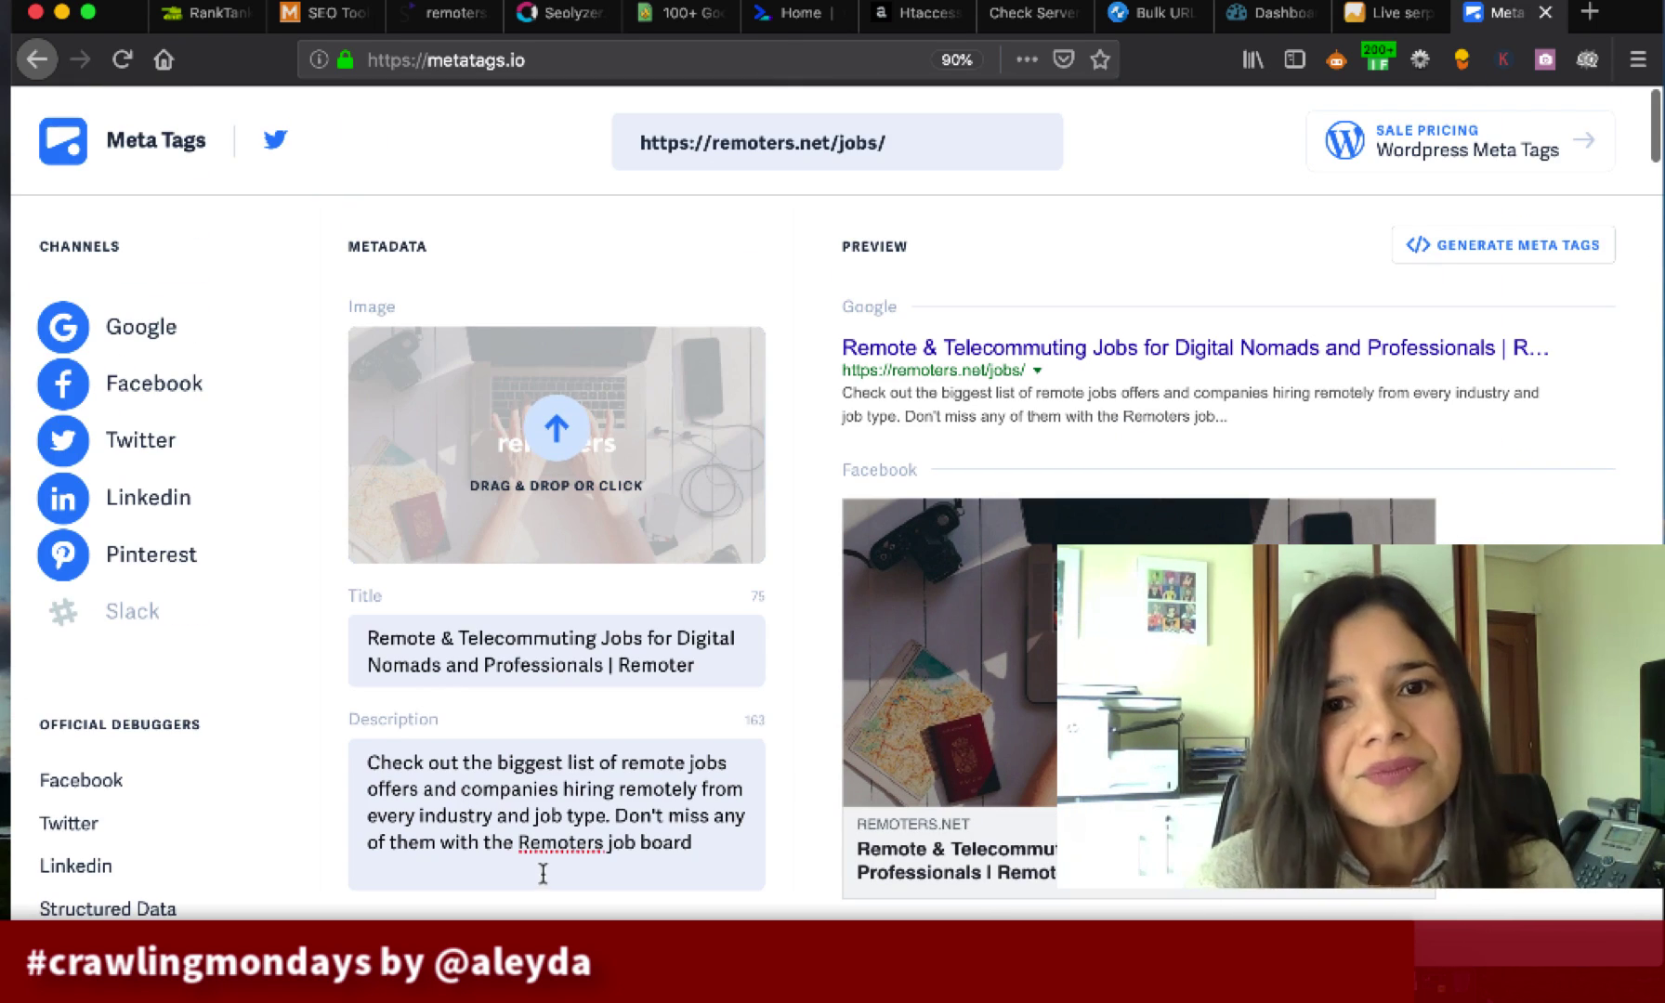
{"action": "left_click", "coordinate": [856, 147]}
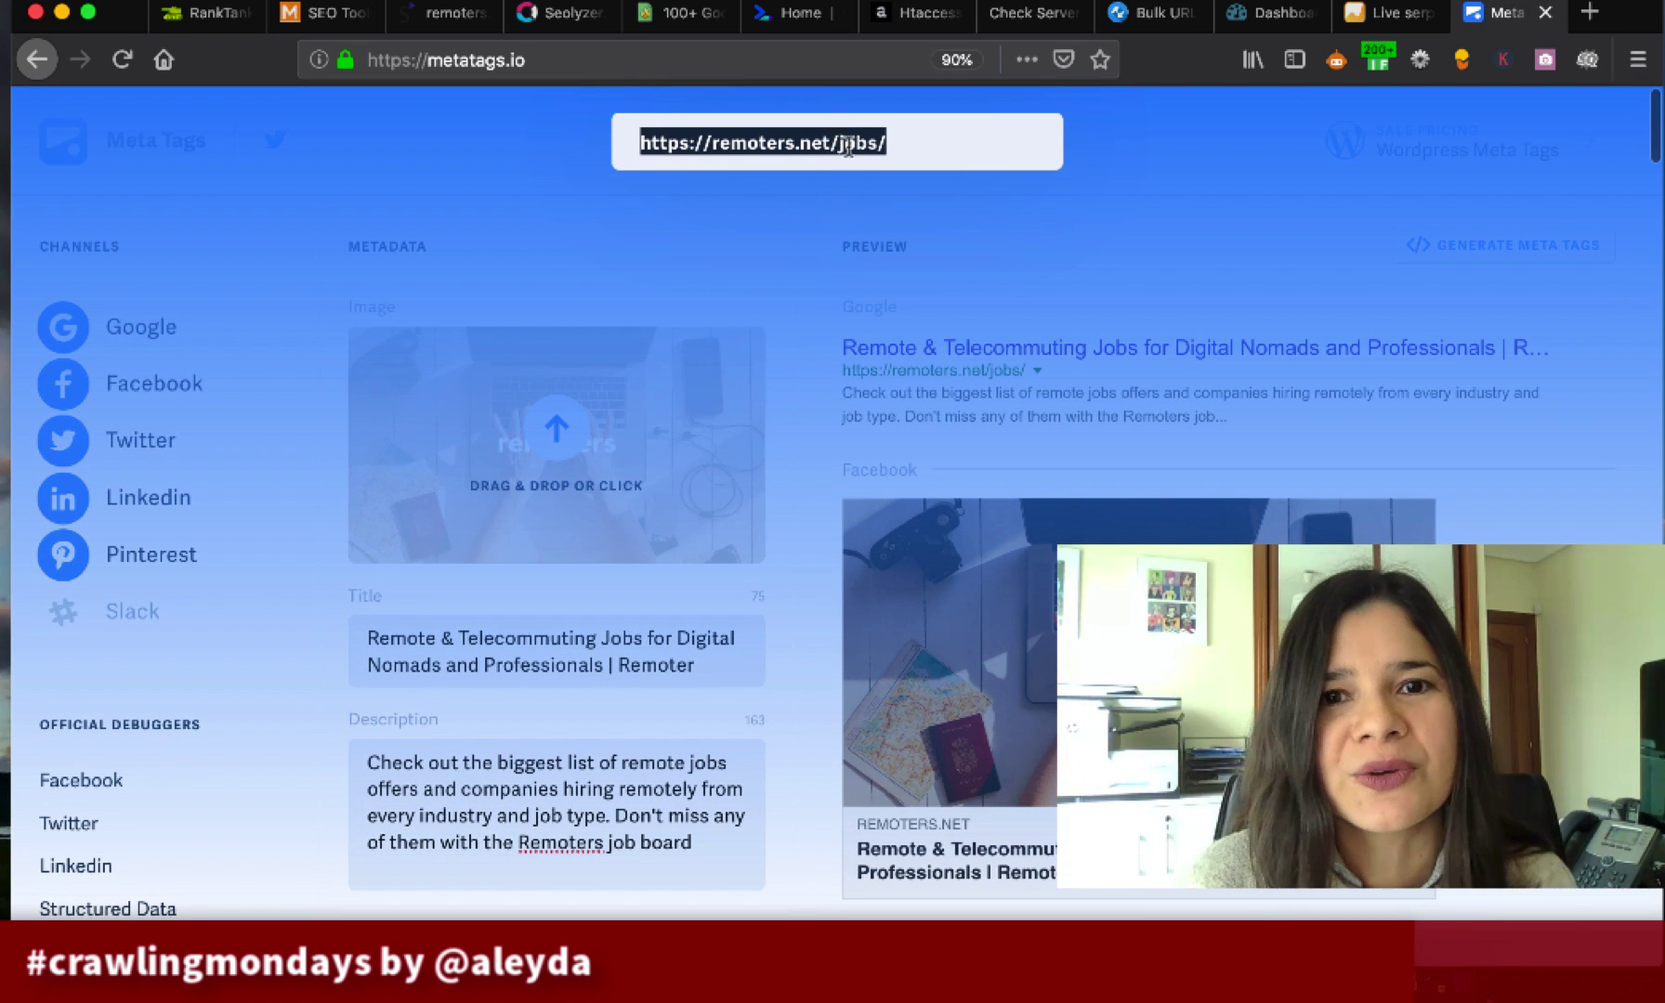
{"action": "left_click", "coordinate": [959, 145]}
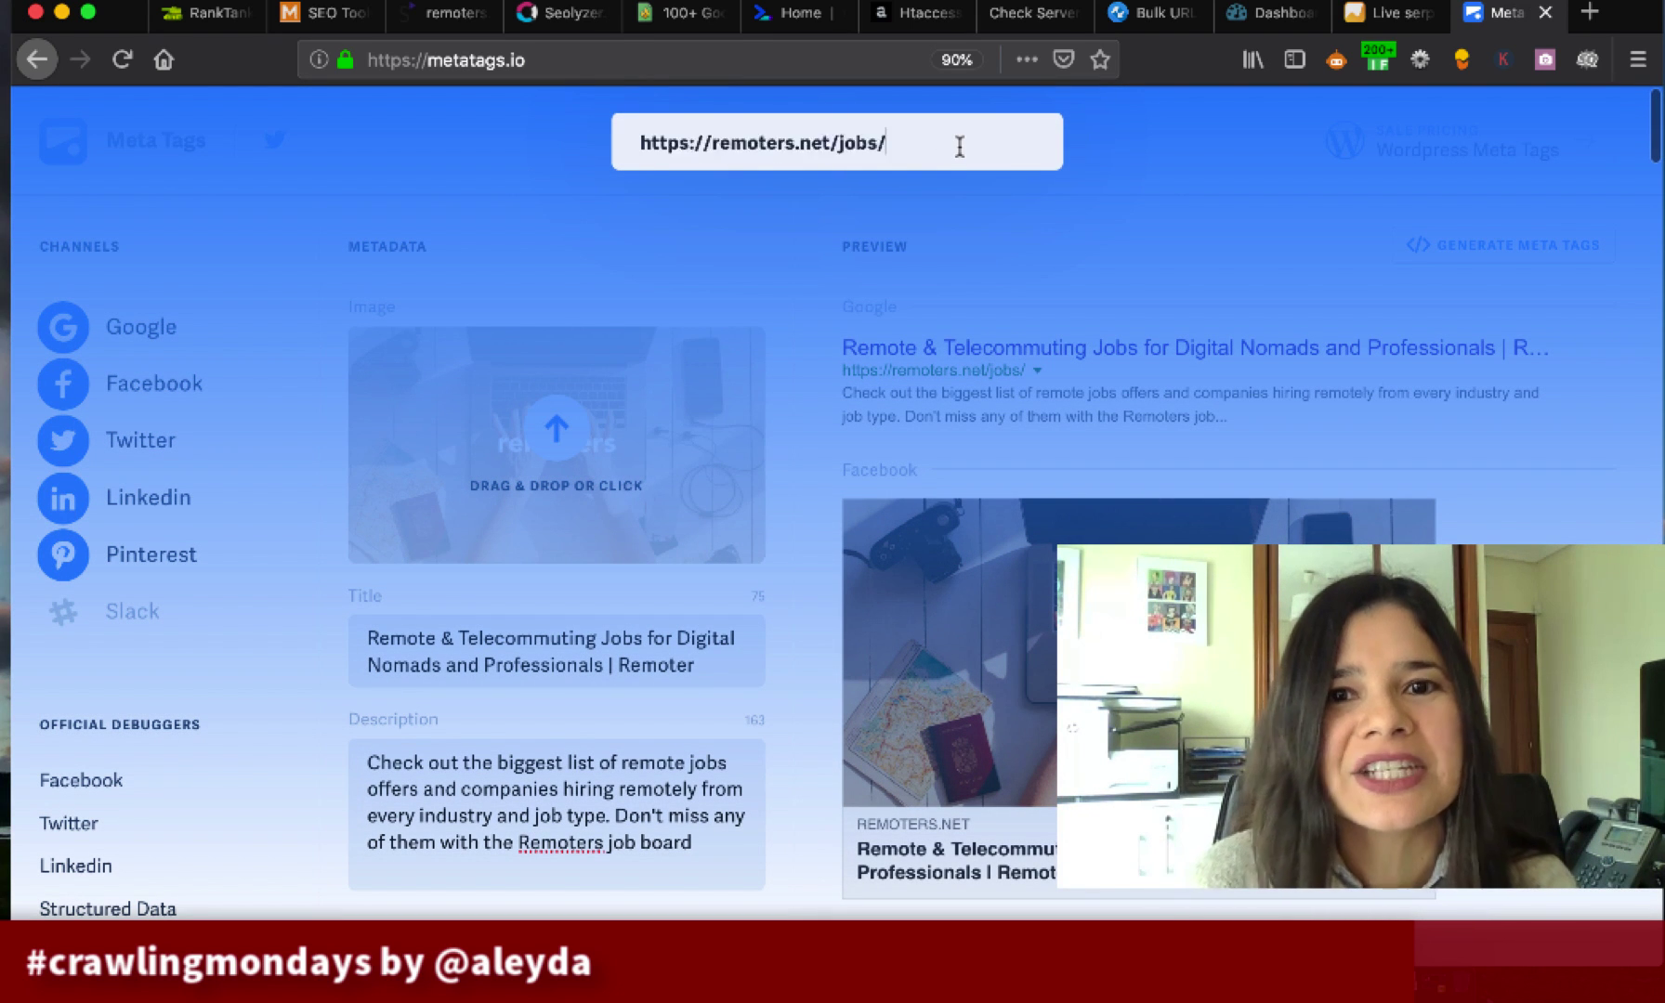
{"action": "left_click", "coordinate": [952, 146]}
{"action": "key", "text": "BackSpace"}
{"action": "key", "text": "BackSpace"}
{"action": "key", "text": "BackSpace"}
{"action": "key", "text": "BackSpace"}
{"action": "key", "text": "BackSpace"}
{"action": "key", "text": "BackSpace"}
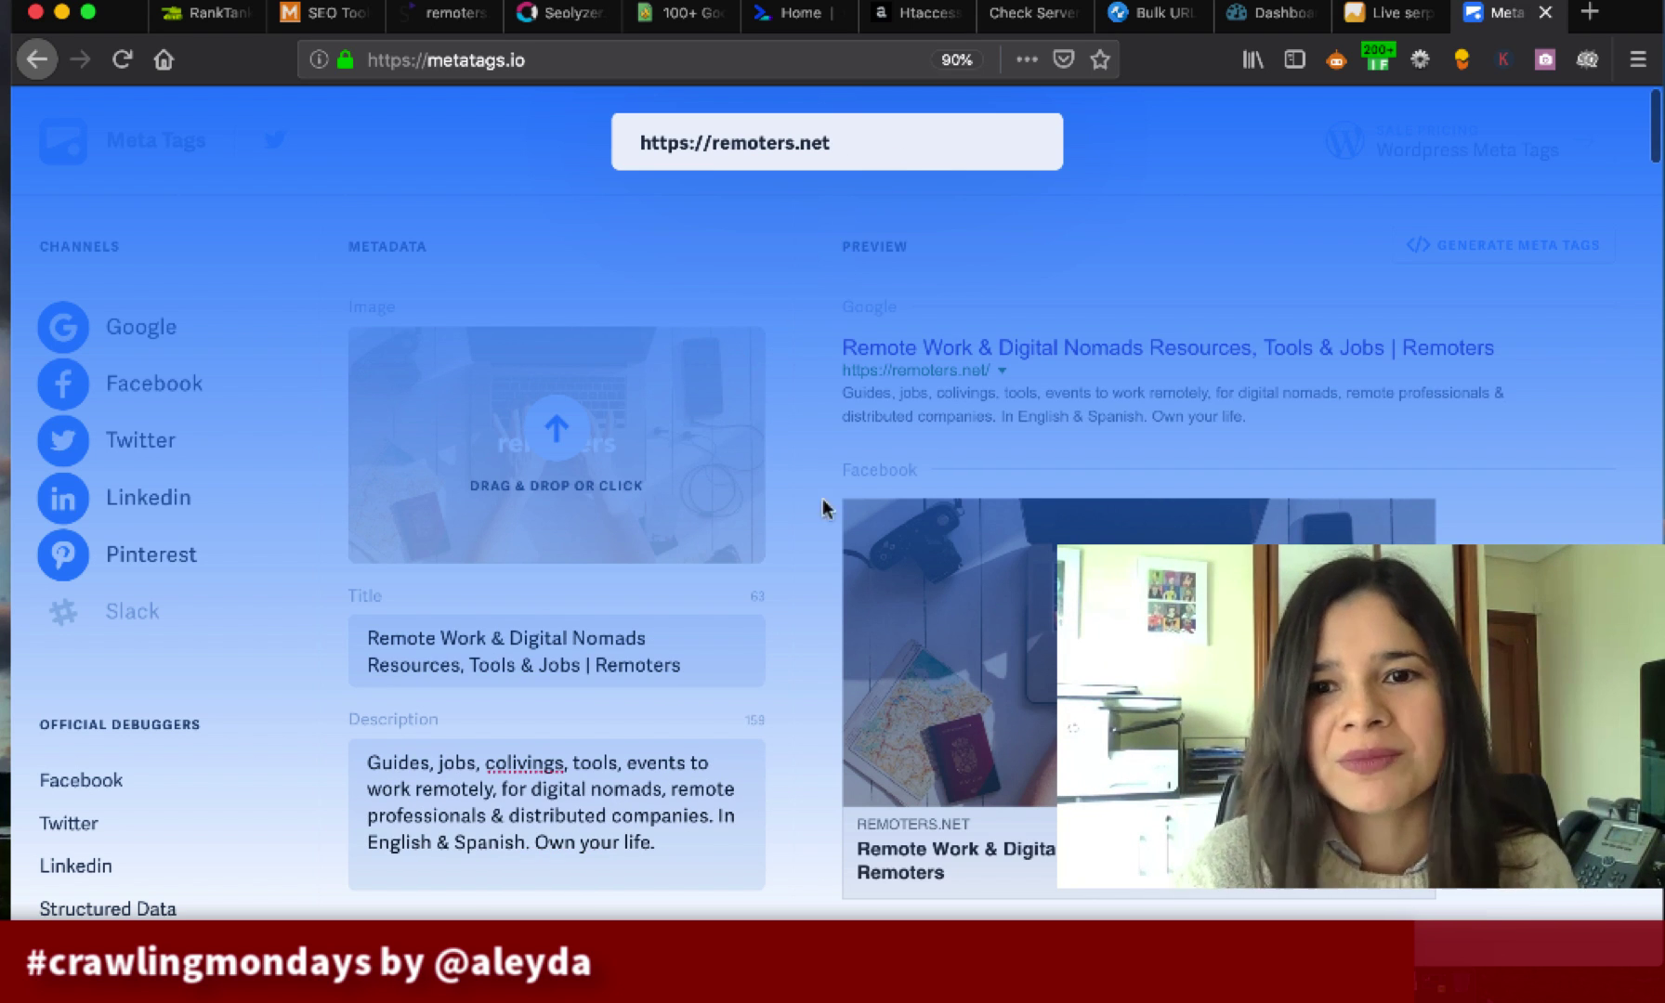
{"action": "scroll", "coordinate": [792, 585], "scroll_direction": "down", "scroll_amount": 7}
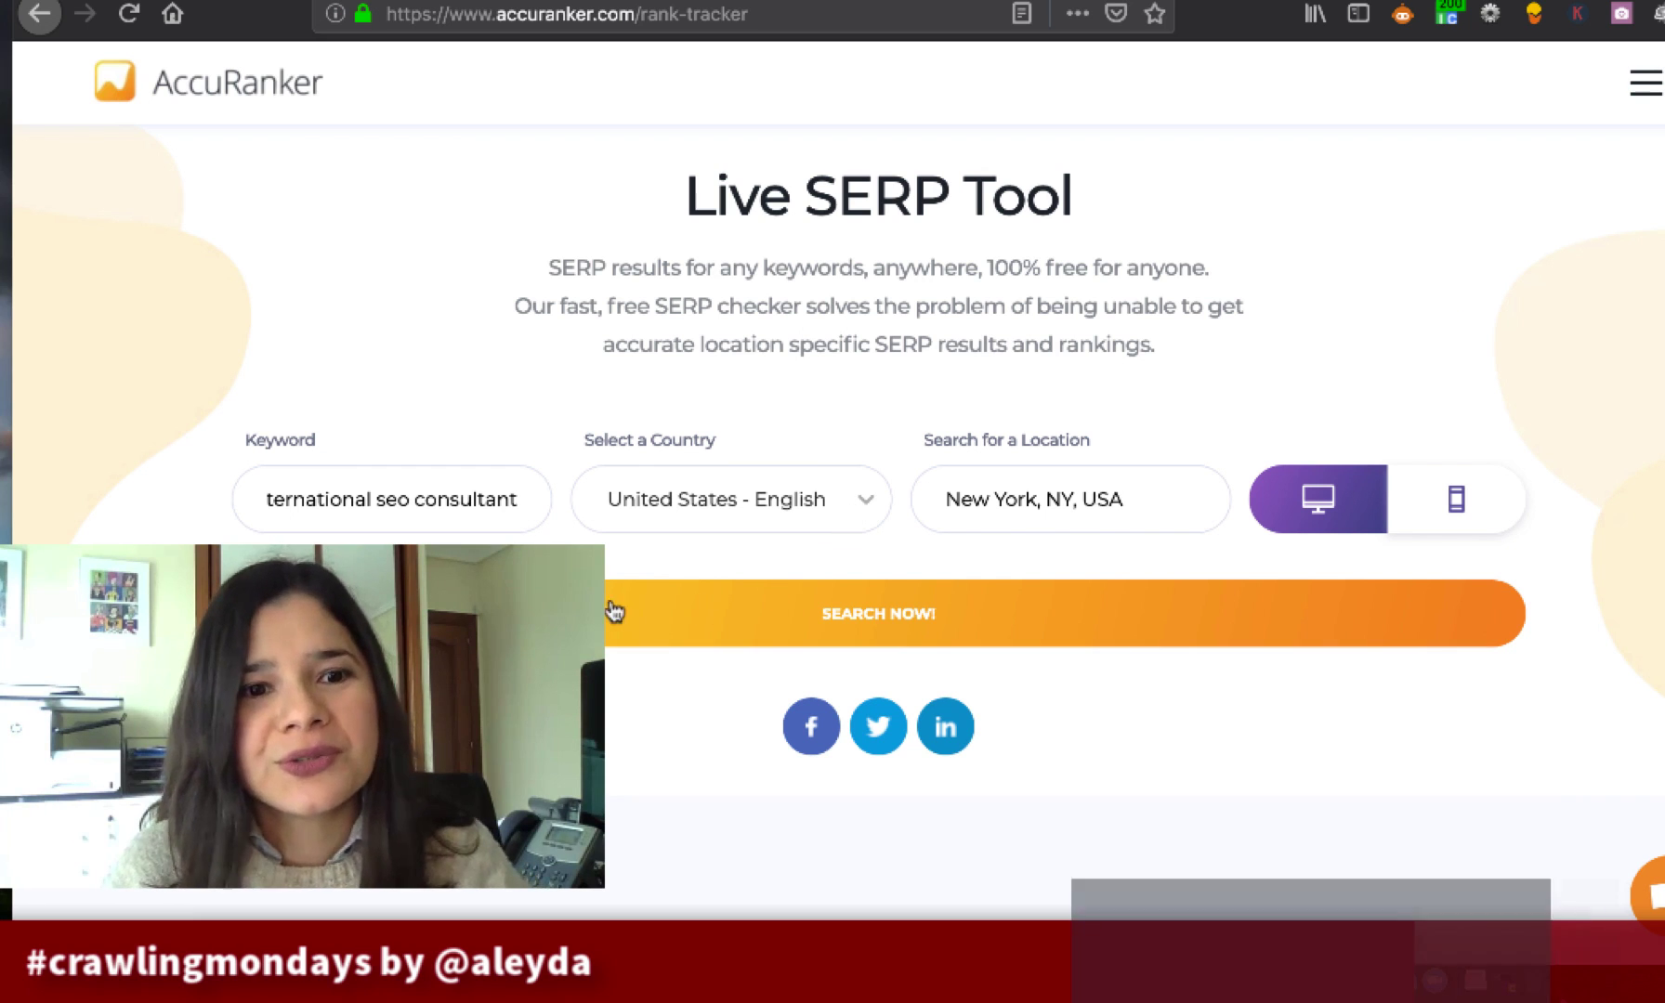
- Look over the Live SERP Tool's keyword, country and location settings, leaving them as they are
{"action": "triple_click", "coordinate": [368, 494]}
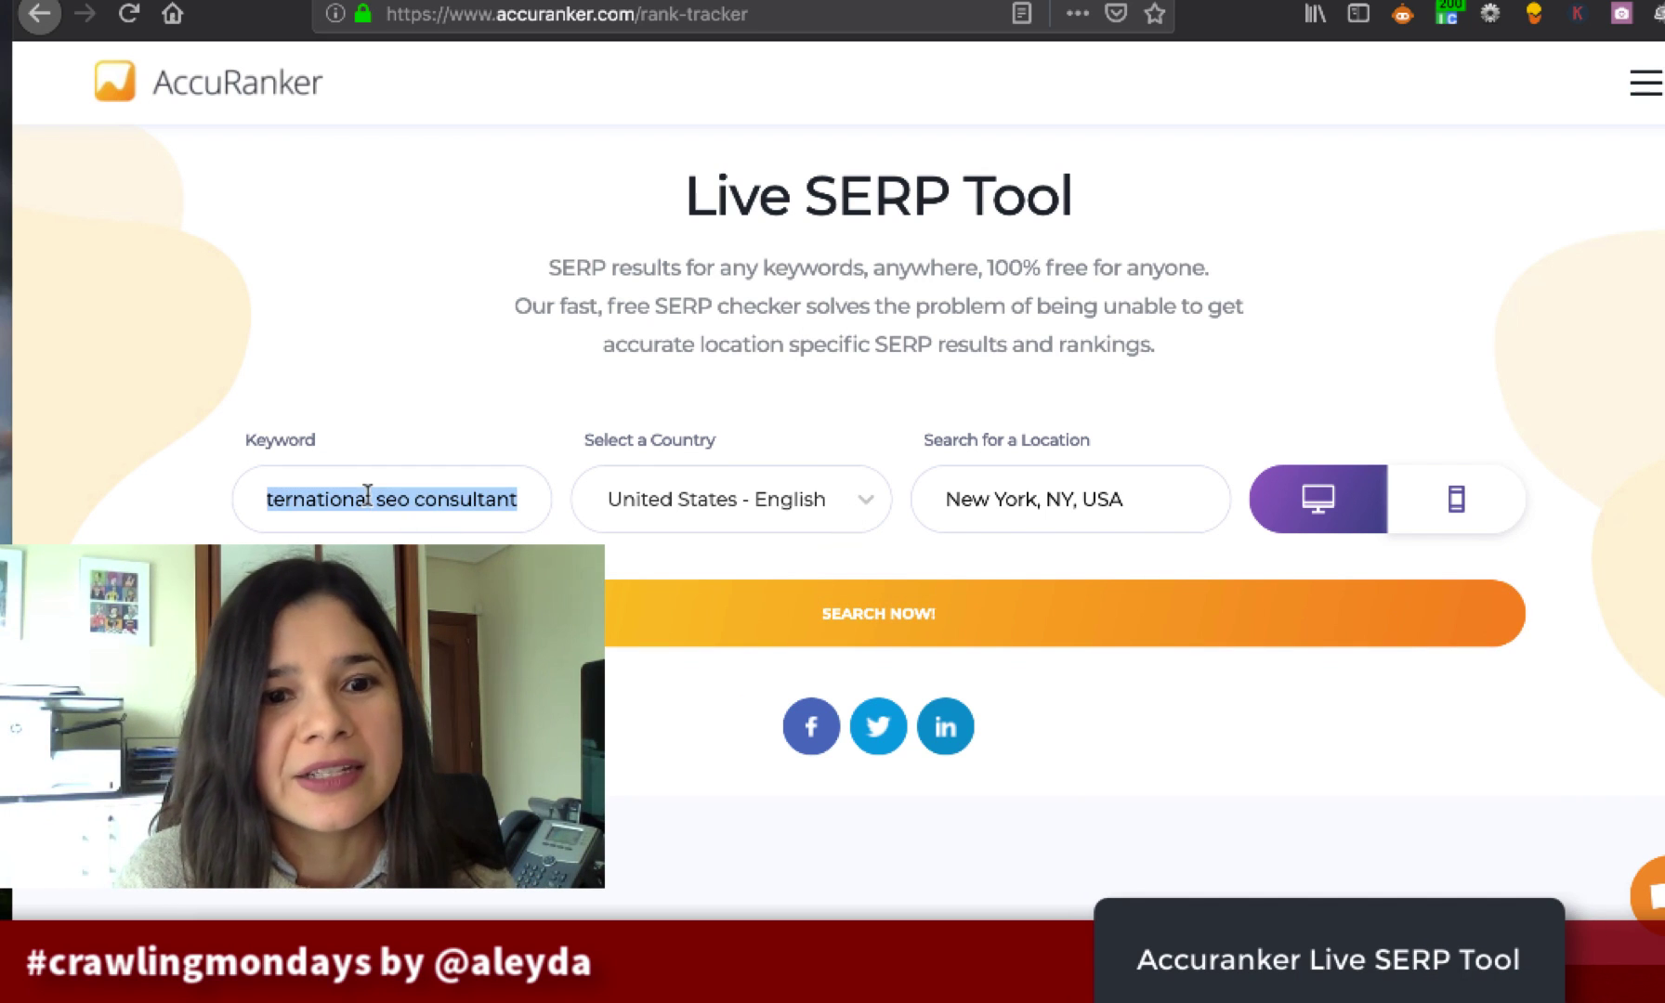
{"action": "left_click", "coordinate": [796, 514]}
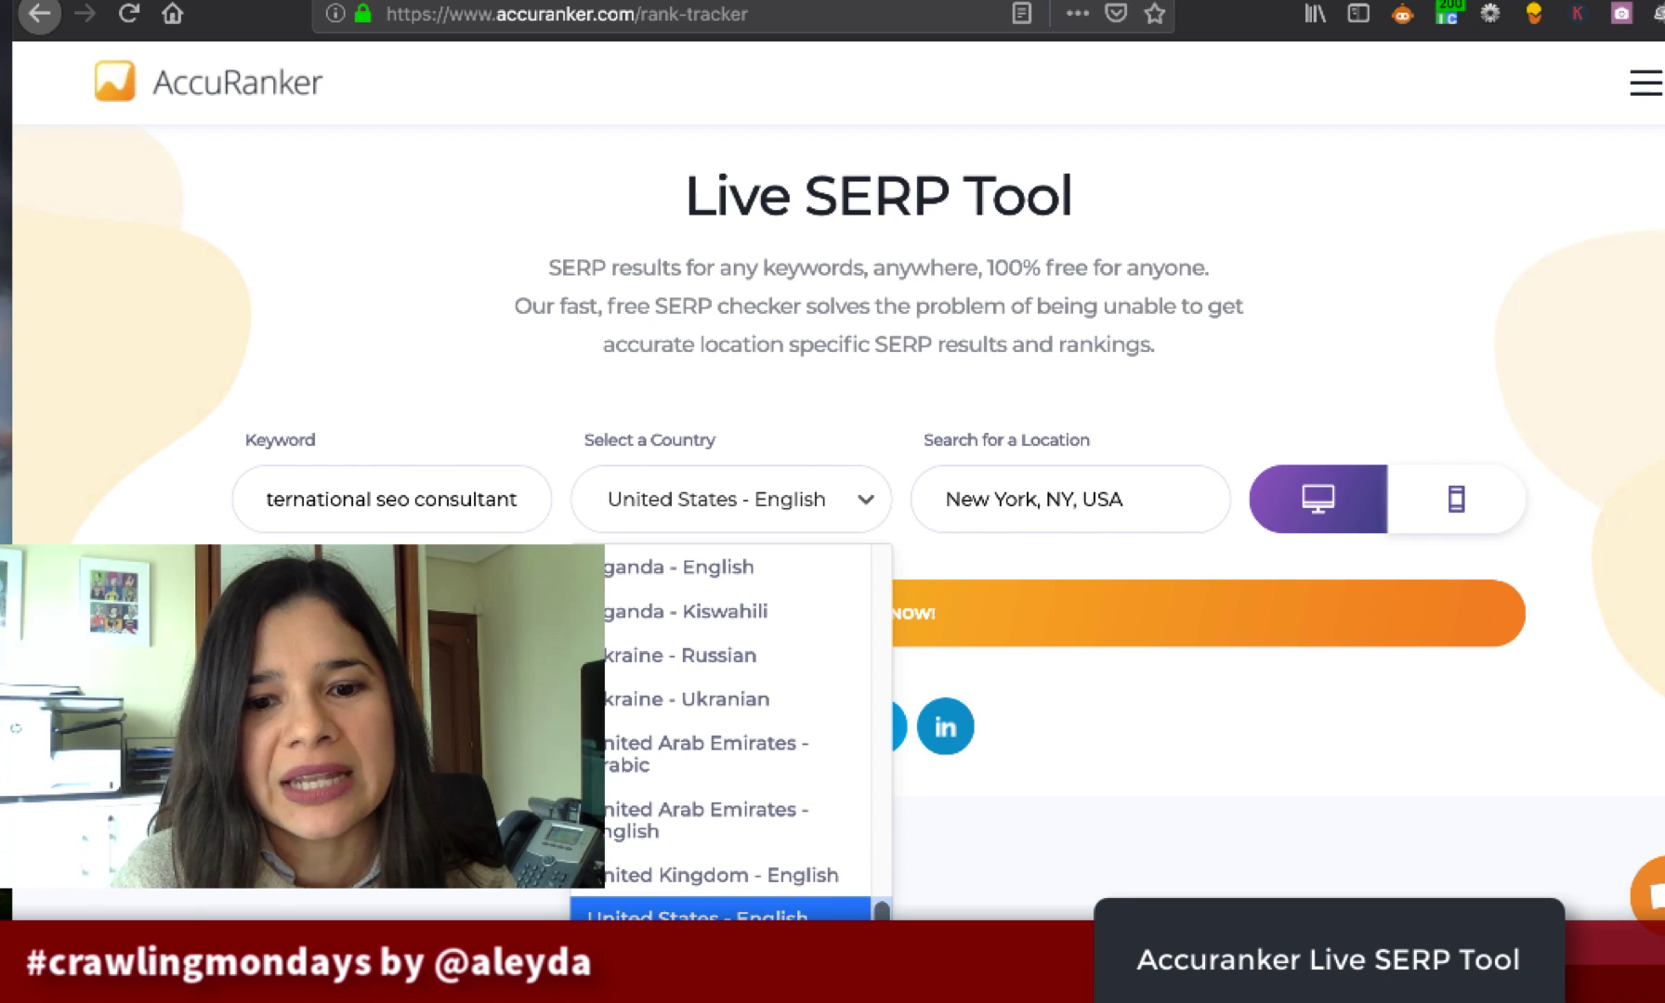
{"action": "left_click", "coordinate": [905, 557]}
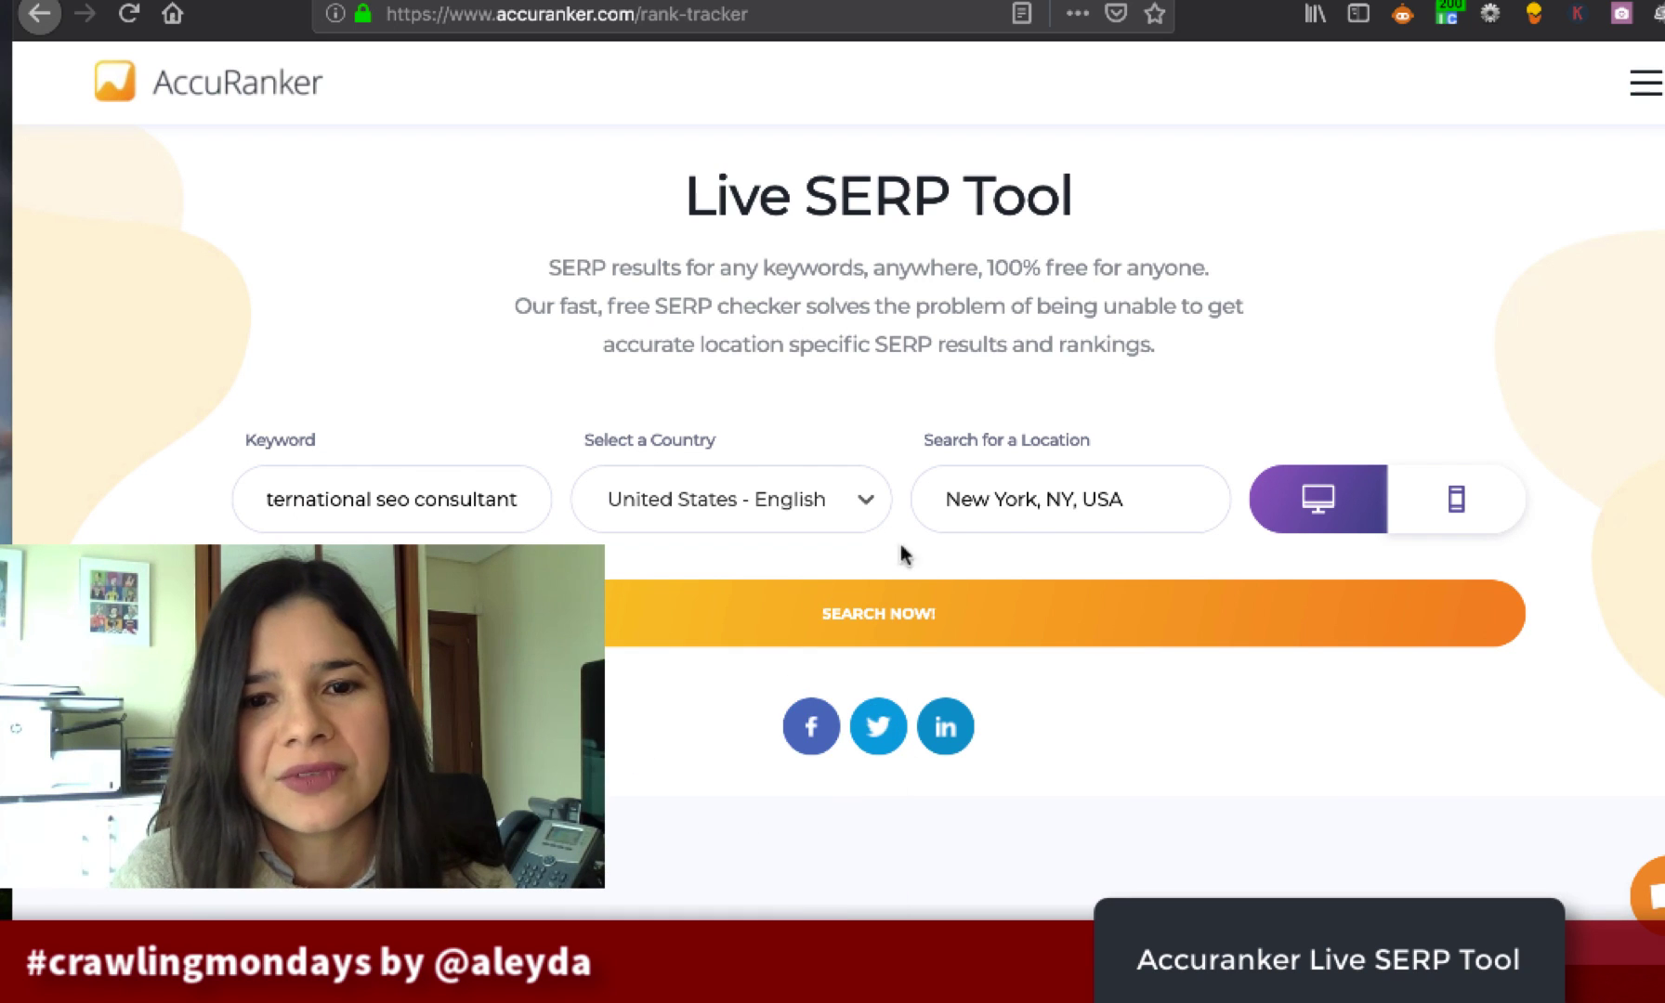
{"action": "left_click", "coordinate": [1069, 499]}
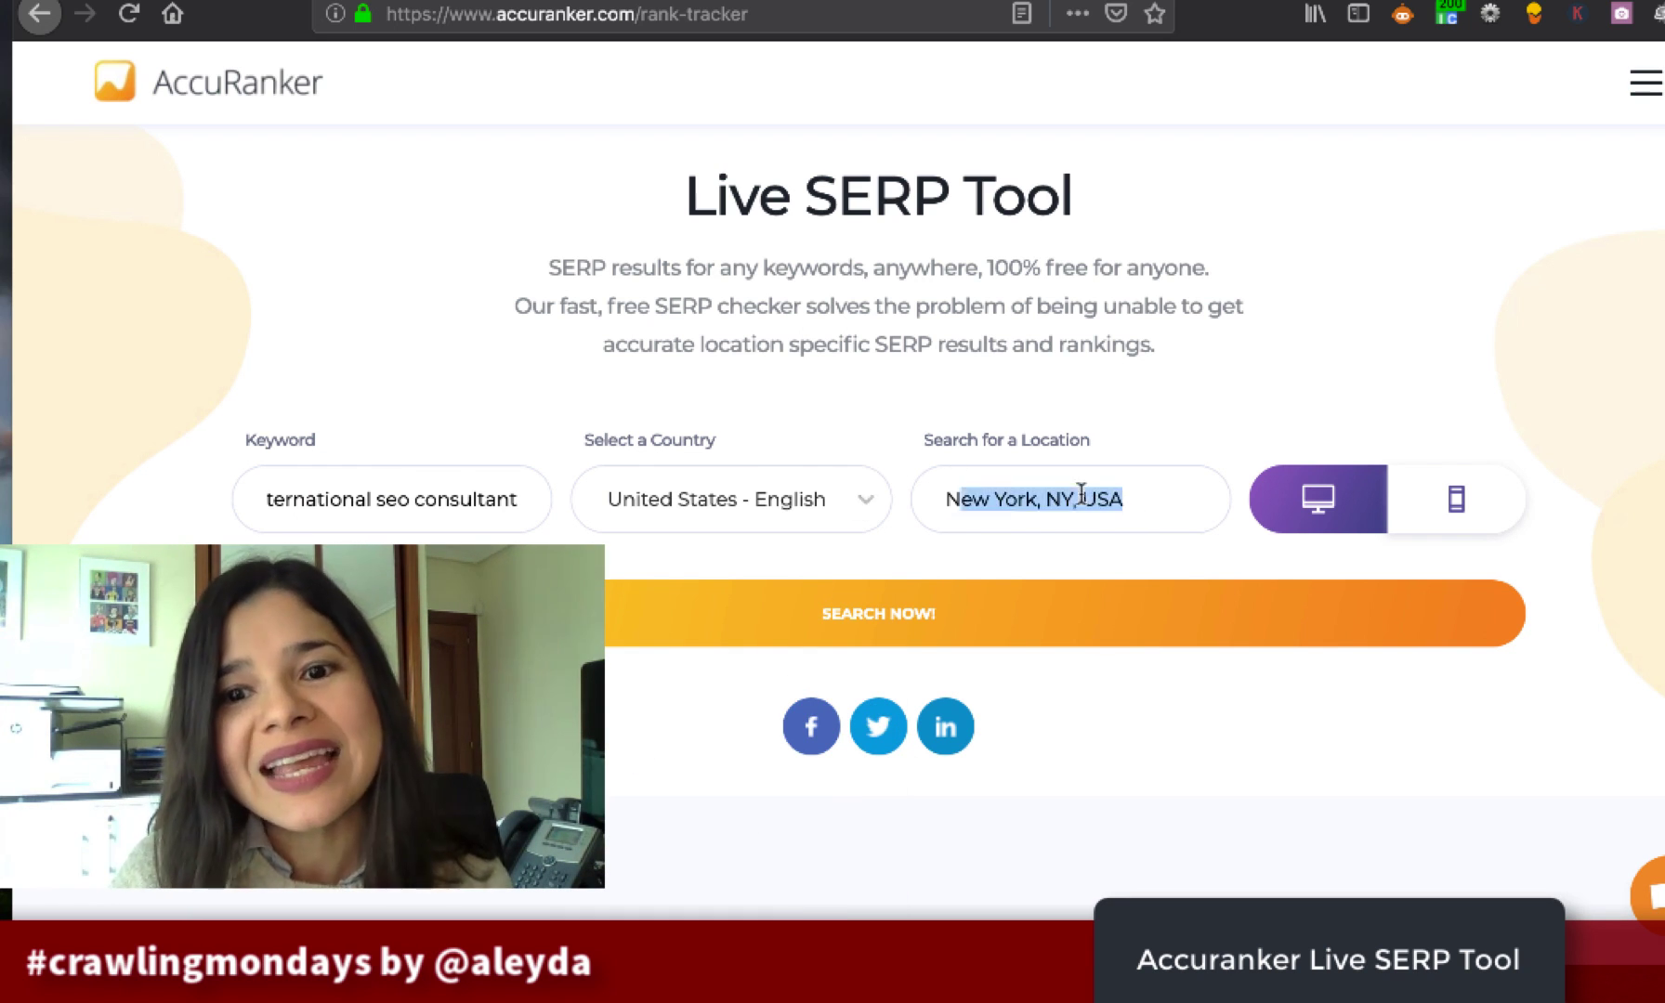
{"action": "left_click", "coordinate": [1452, 499]}
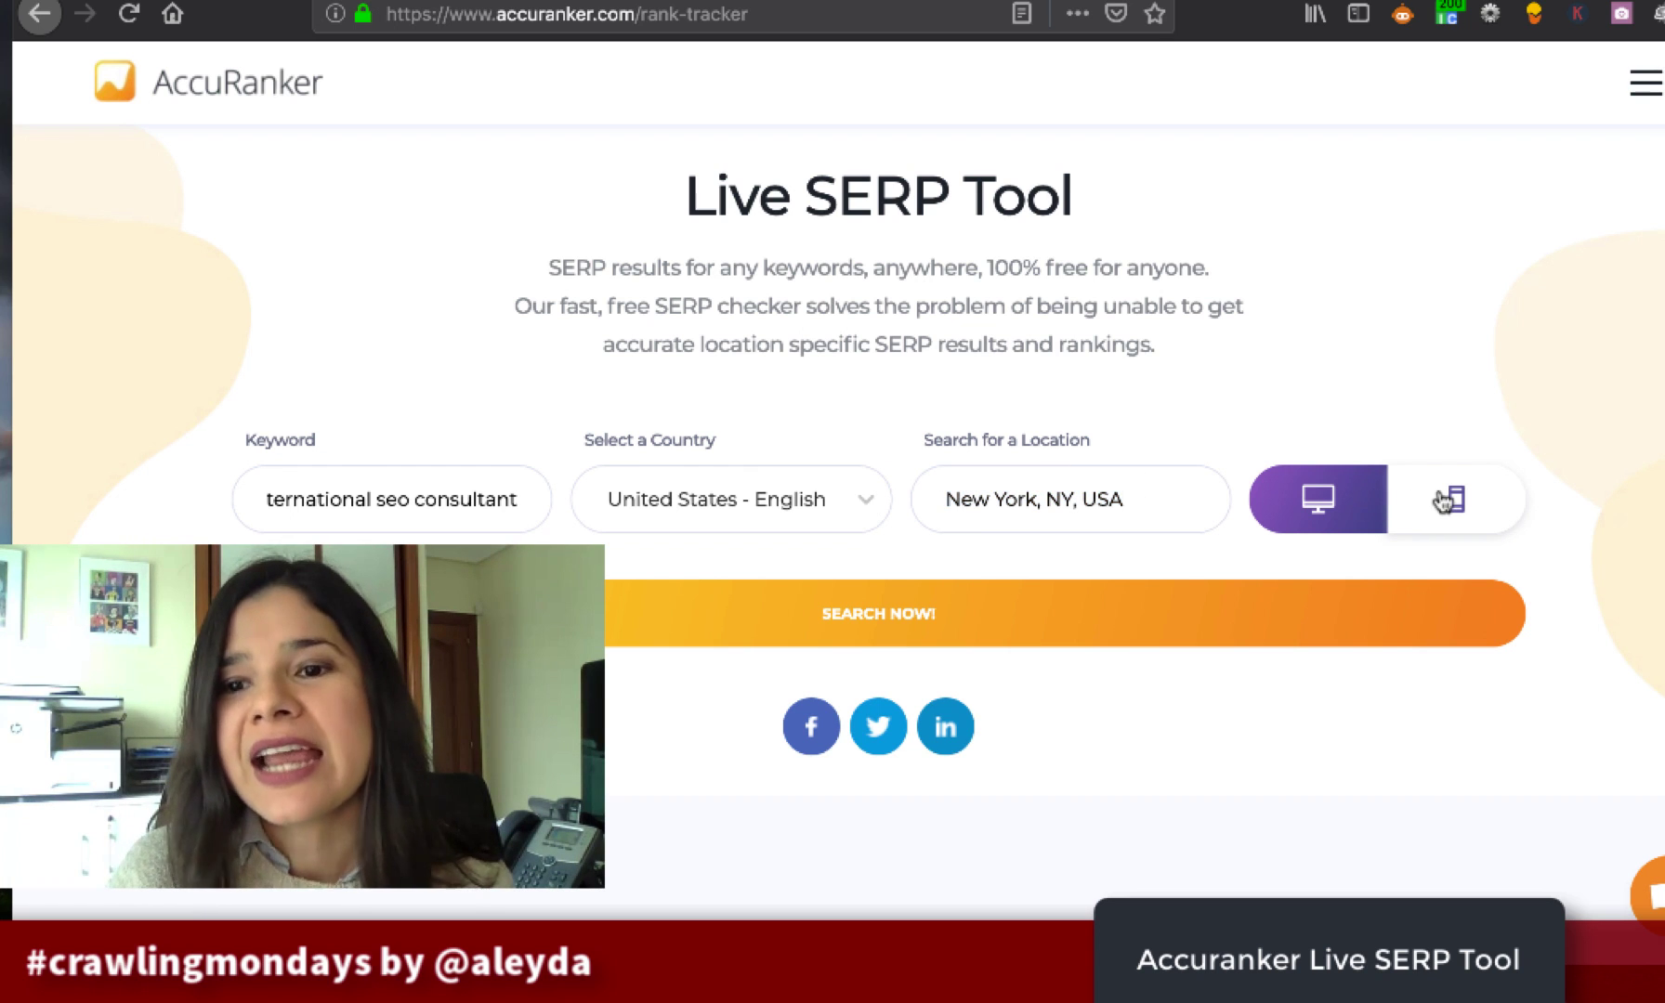
{"action": "left_click", "coordinate": [1315, 502]}
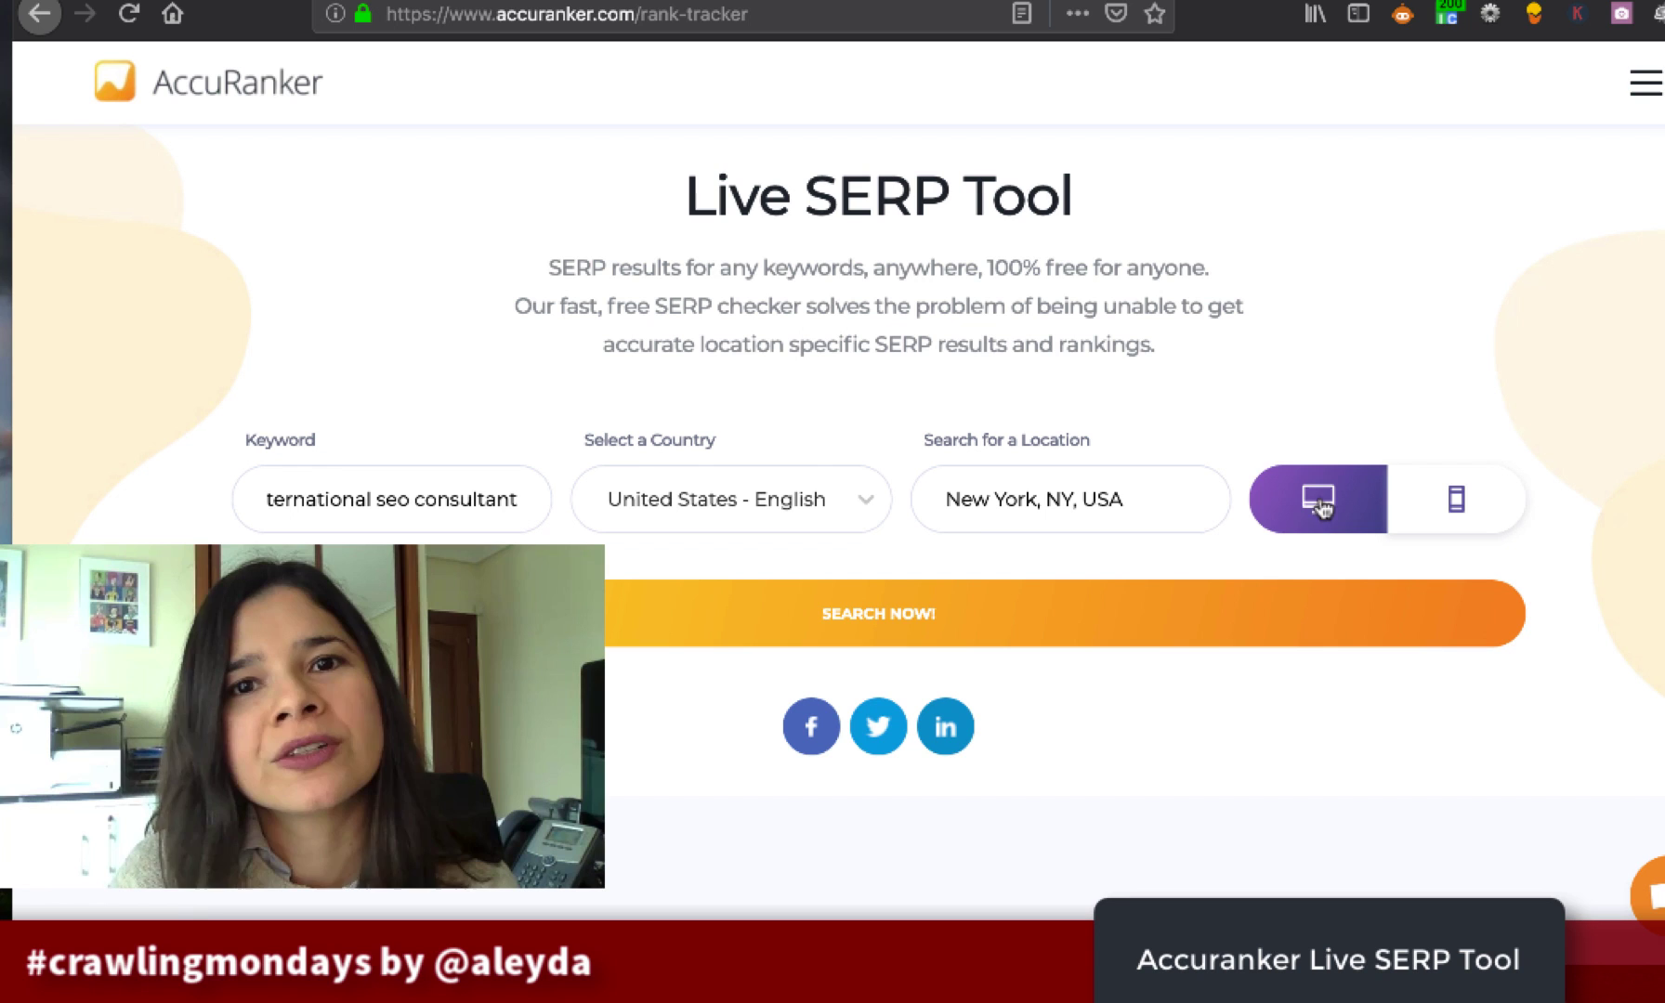
{"action": "left_click", "coordinate": [1453, 500]}
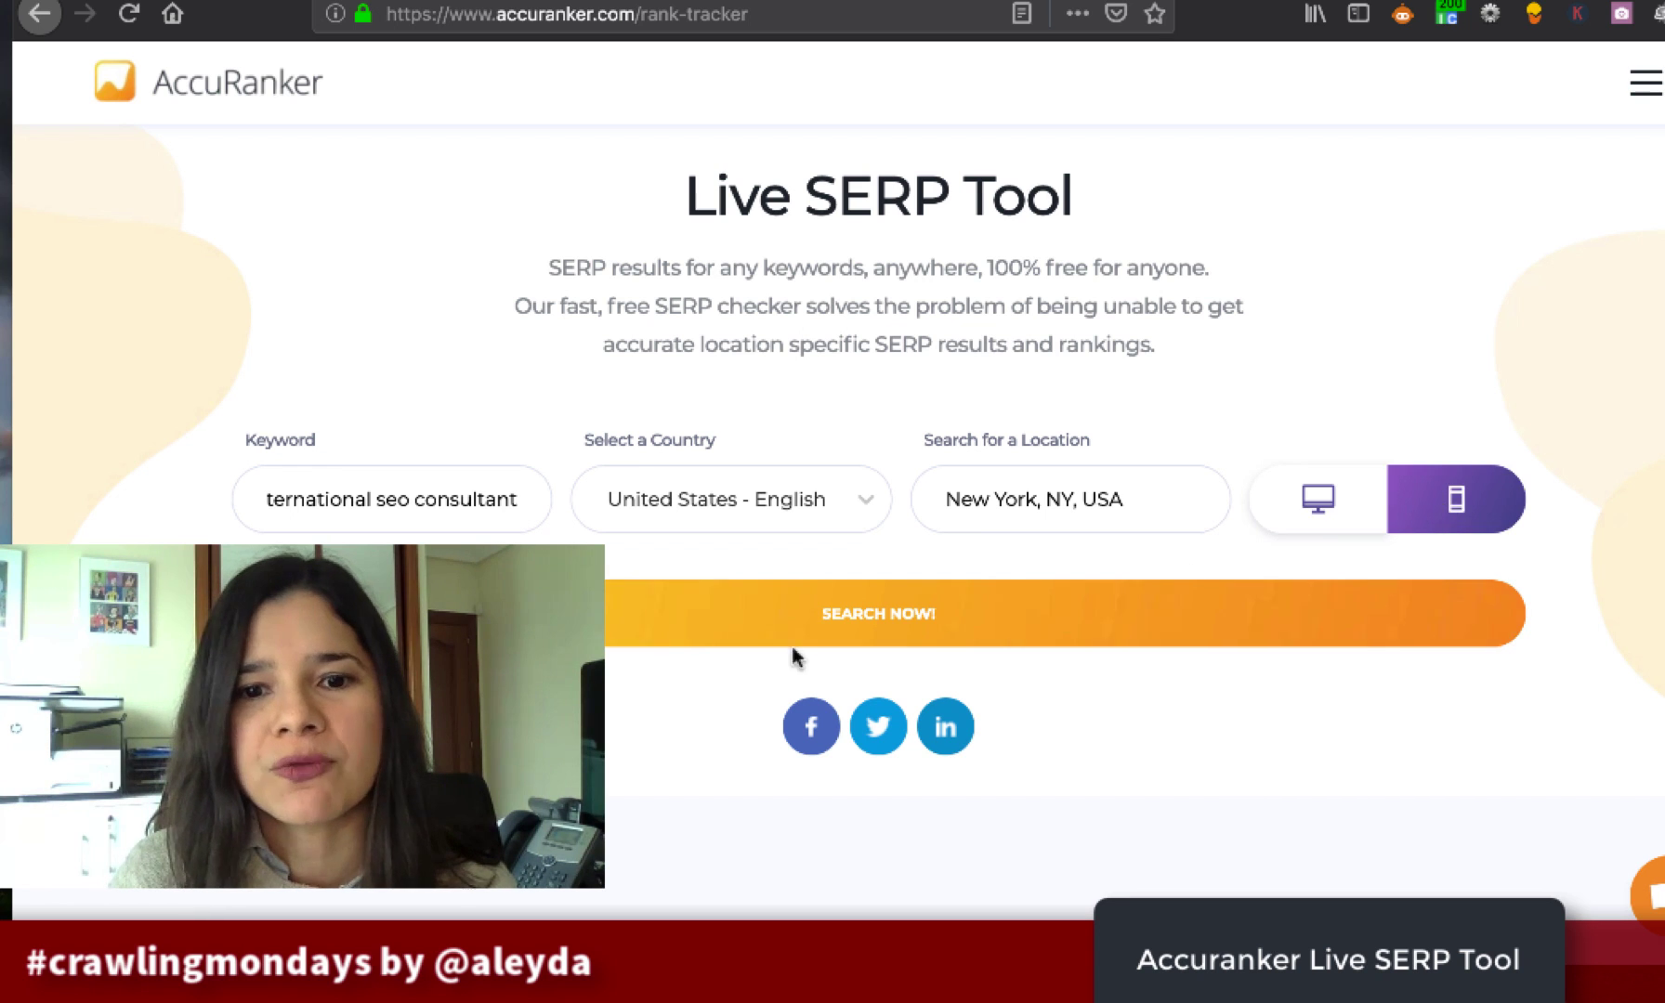
{"action": "left_click", "coordinate": [872, 610]}
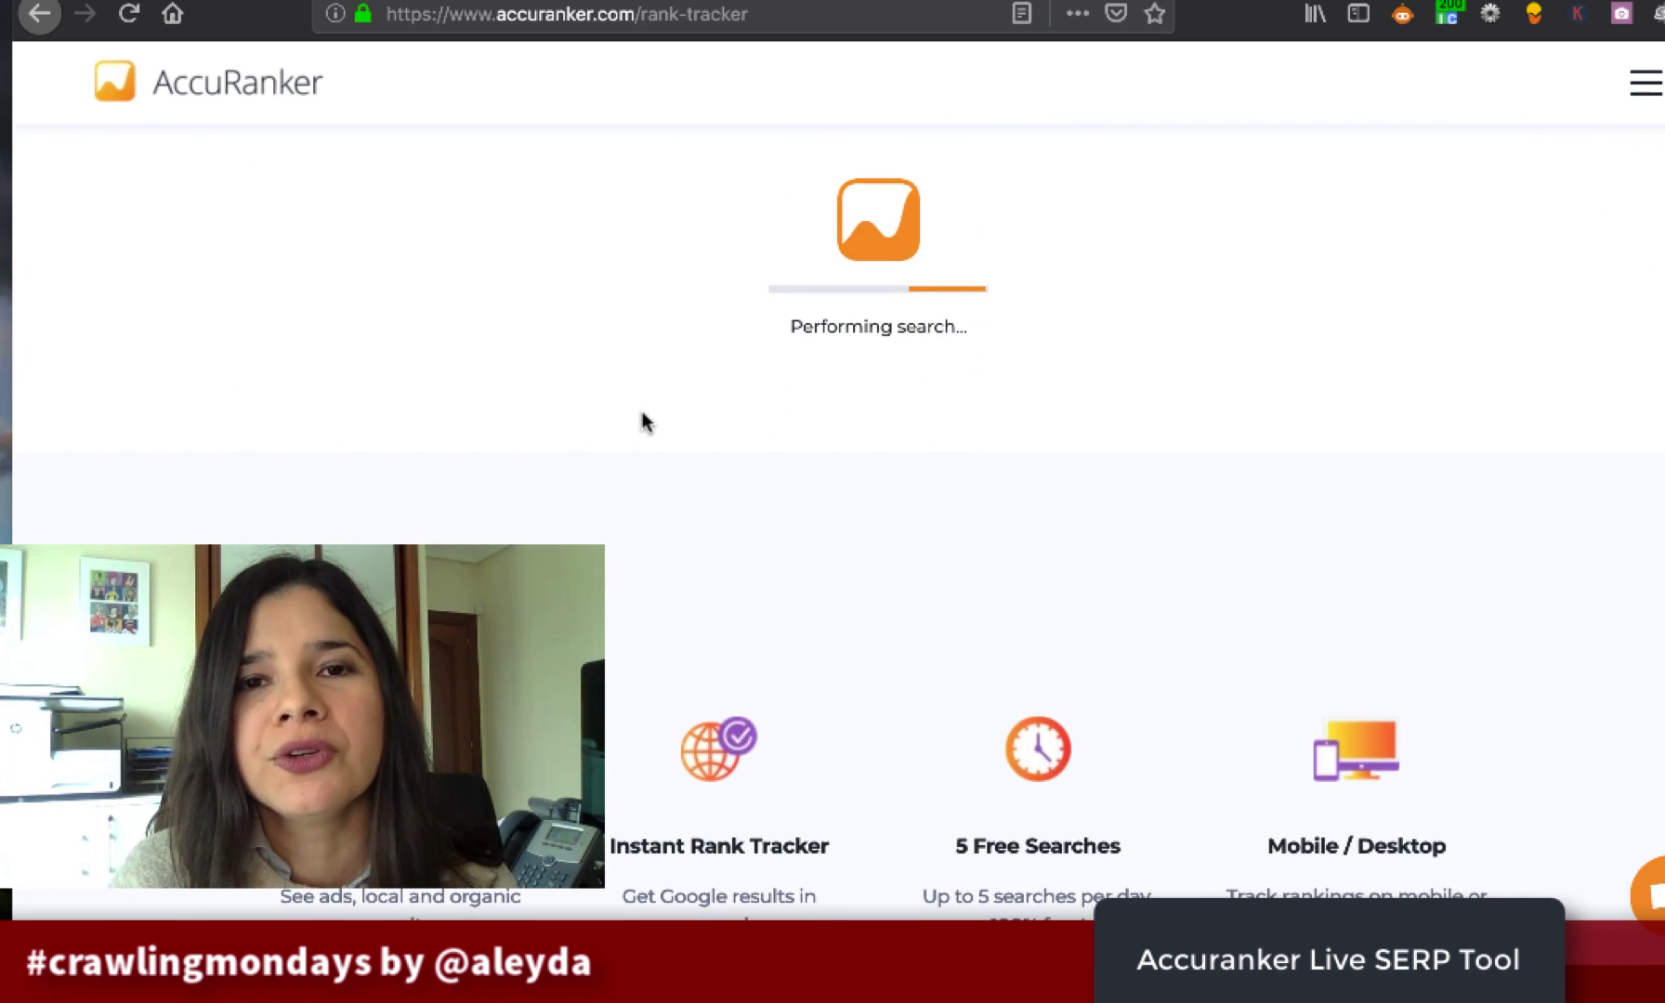
- Examine the top organic listings in the mobile results for "international seo consultant"
{"action": "scroll", "coordinate": [638, 420], "scroll_direction": "up", "scroll_amount": 5}
{"action": "scroll", "coordinate": [639, 419], "scroll_direction": "up", "scroll_amount": 4}
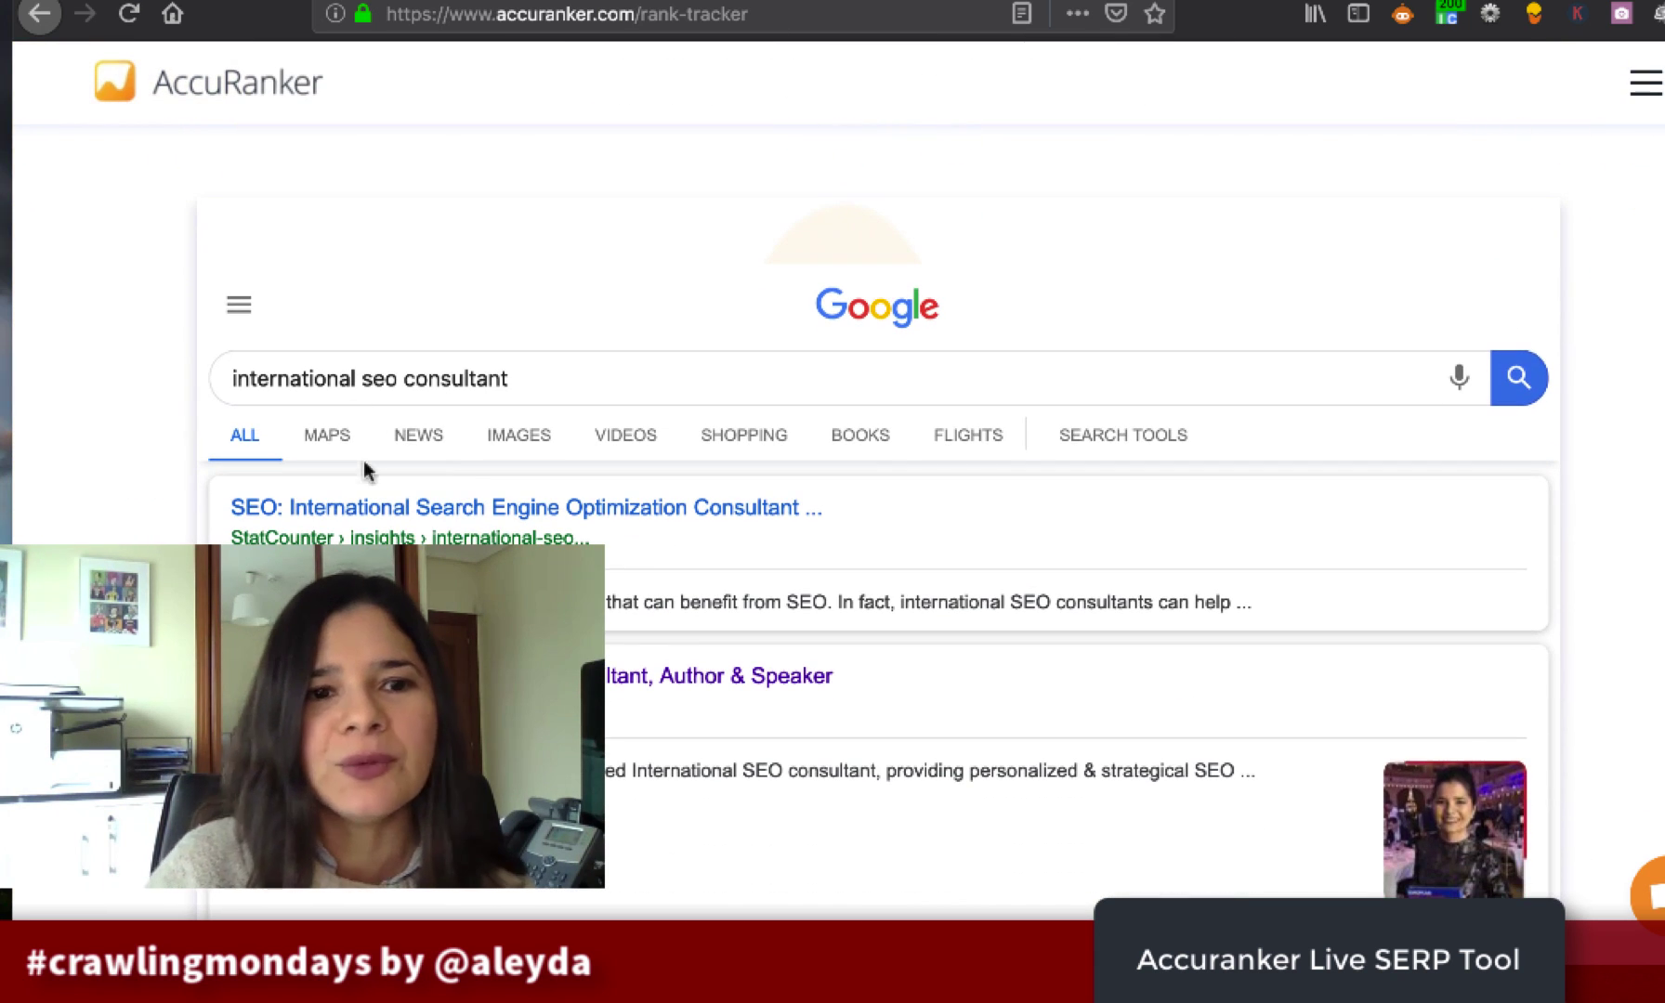
{"action": "scroll", "coordinate": [1310, 381], "scroll_direction": "down", "scroll_amount": 5}
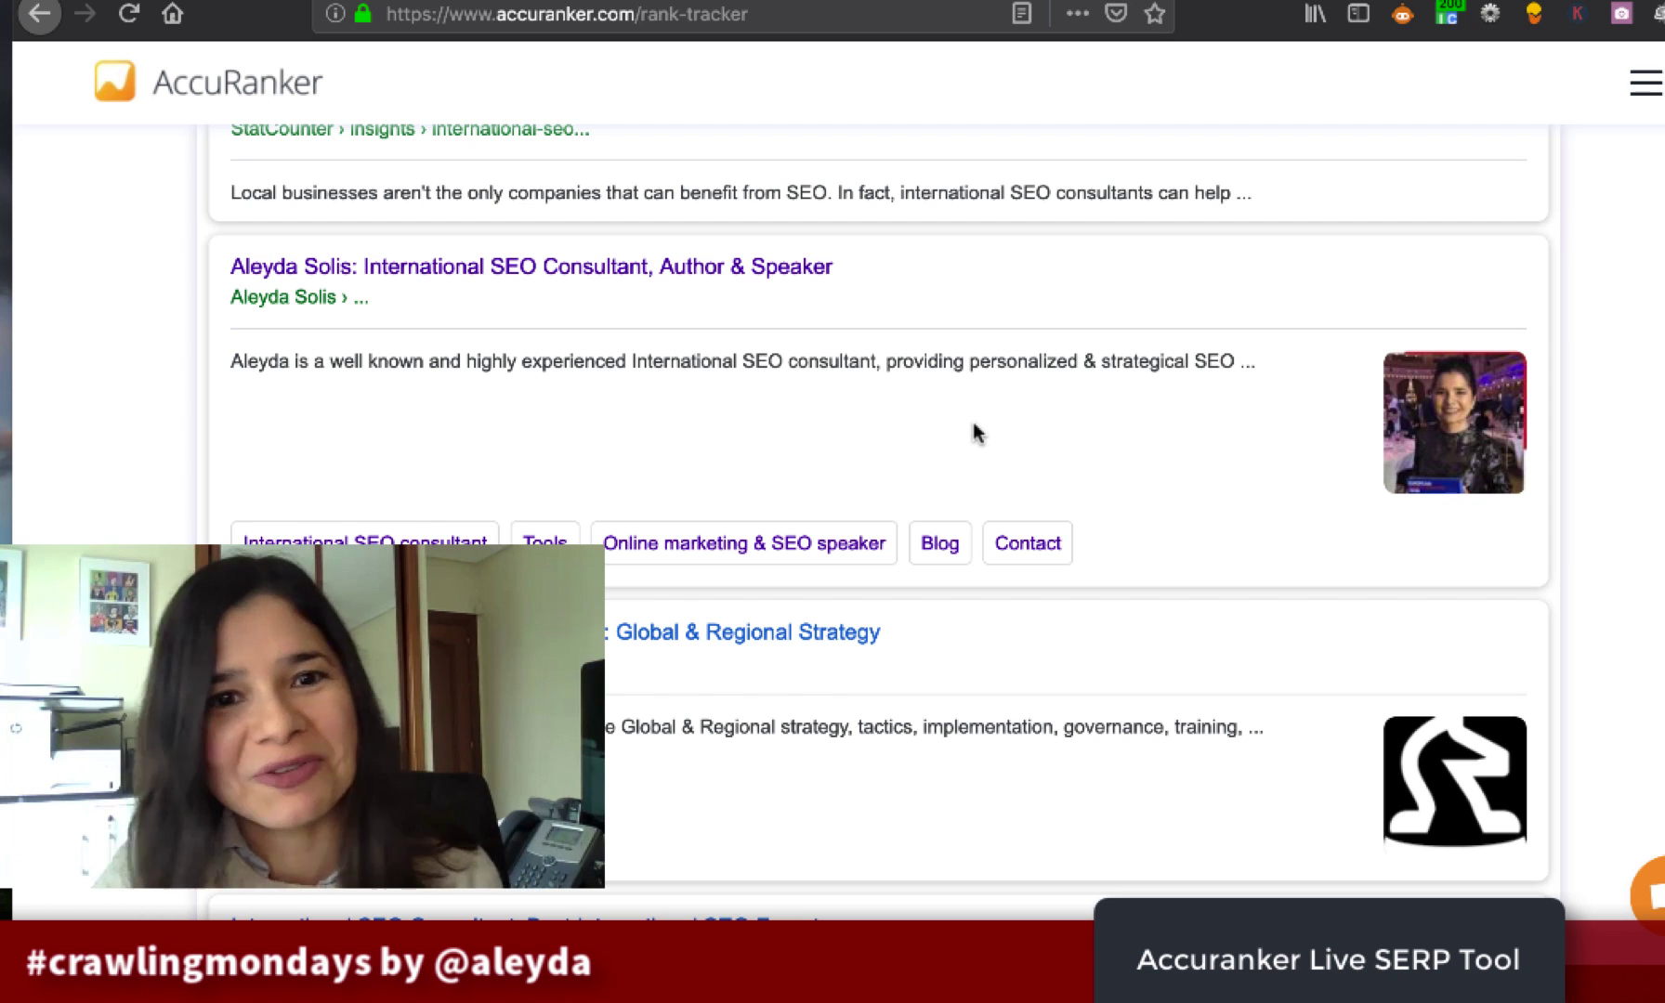
{"action": "scroll", "coordinate": [975, 432], "scroll_direction": "down", "scroll_amount": 1}
- Examine the local map pack and business listings near New York in the mobile results
{"action": "scroll", "coordinate": [975, 432], "scroll_direction": "down", "scroll_amount": 10}
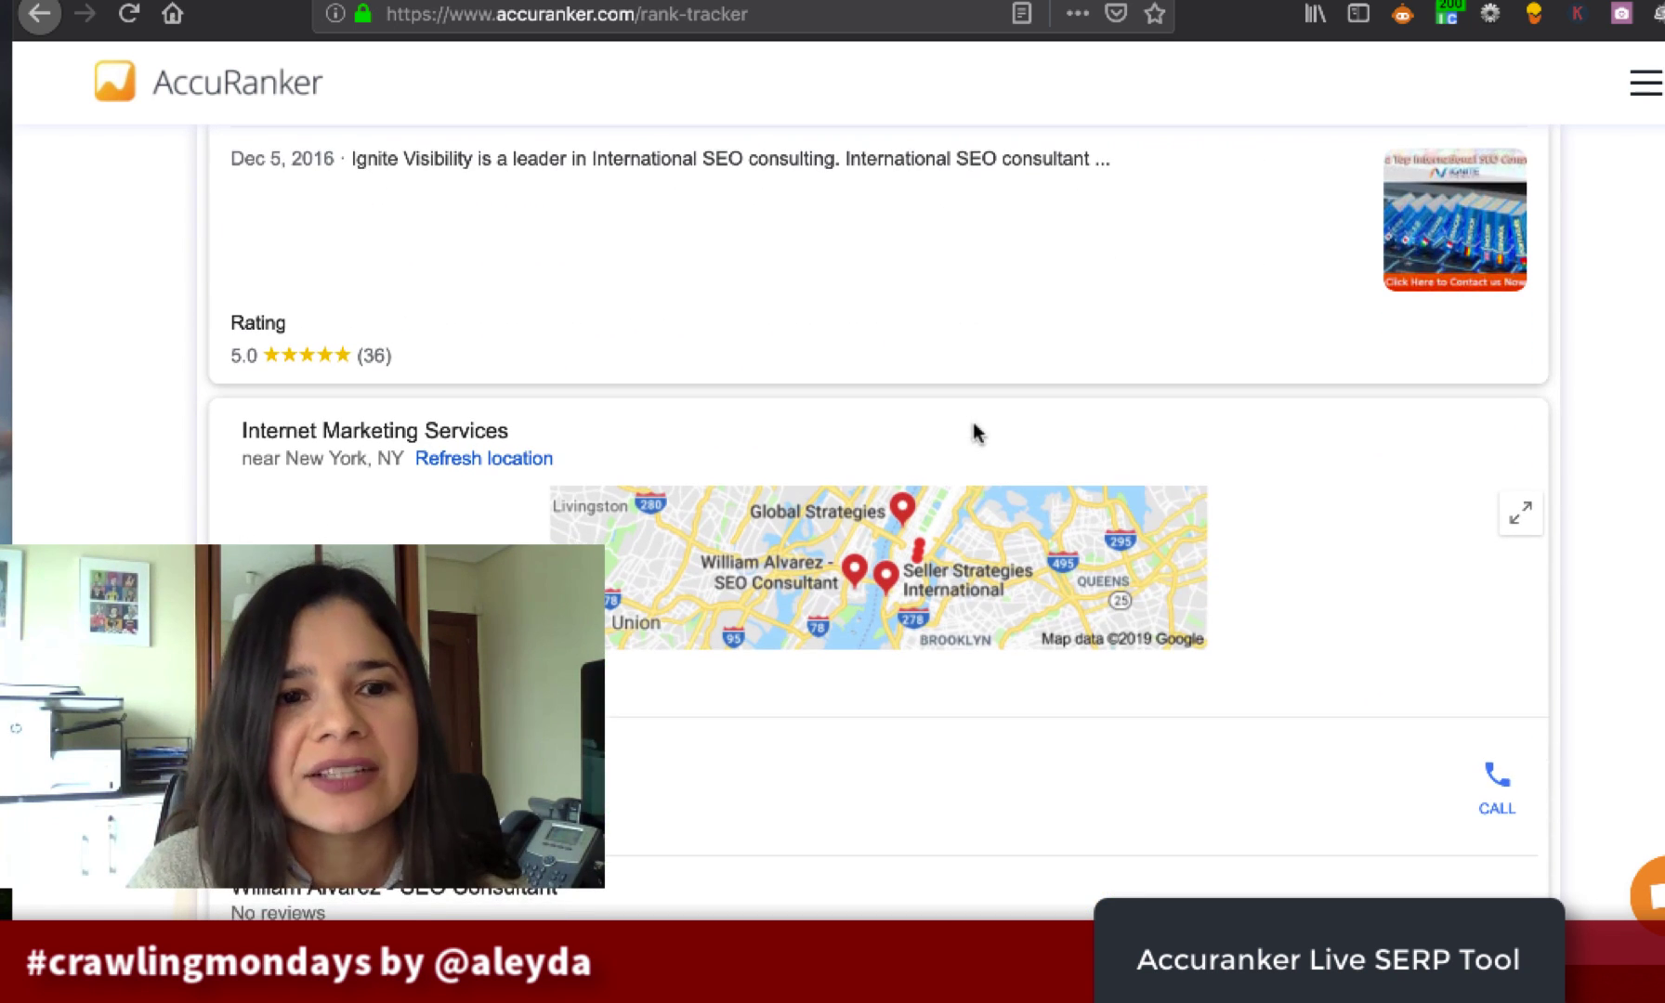
{"action": "scroll", "coordinate": [766, 457], "scroll_direction": "down", "scroll_amount": 2}
{"action": "scroll", "coordinate": [748, 553], "scroll_direction": "down", "scroll_amount": 4}
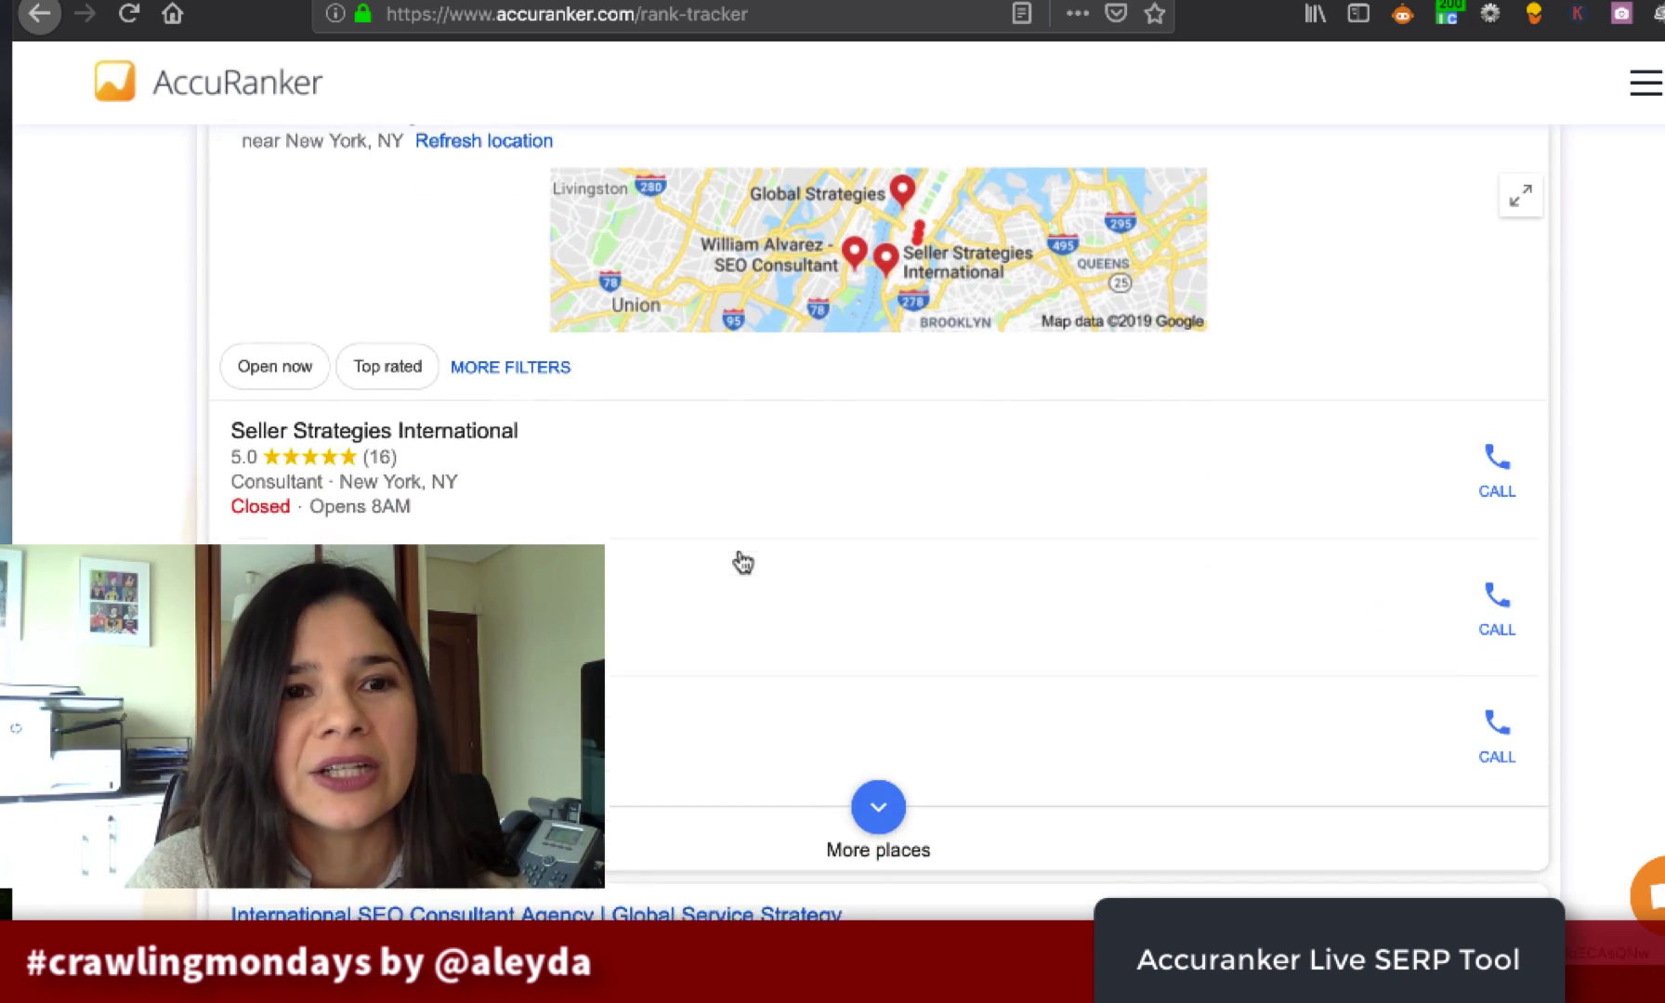
{"action": "scroll", "coordinate": [702, 468], "scroll_direction": "up", "scroll_amount": 4}
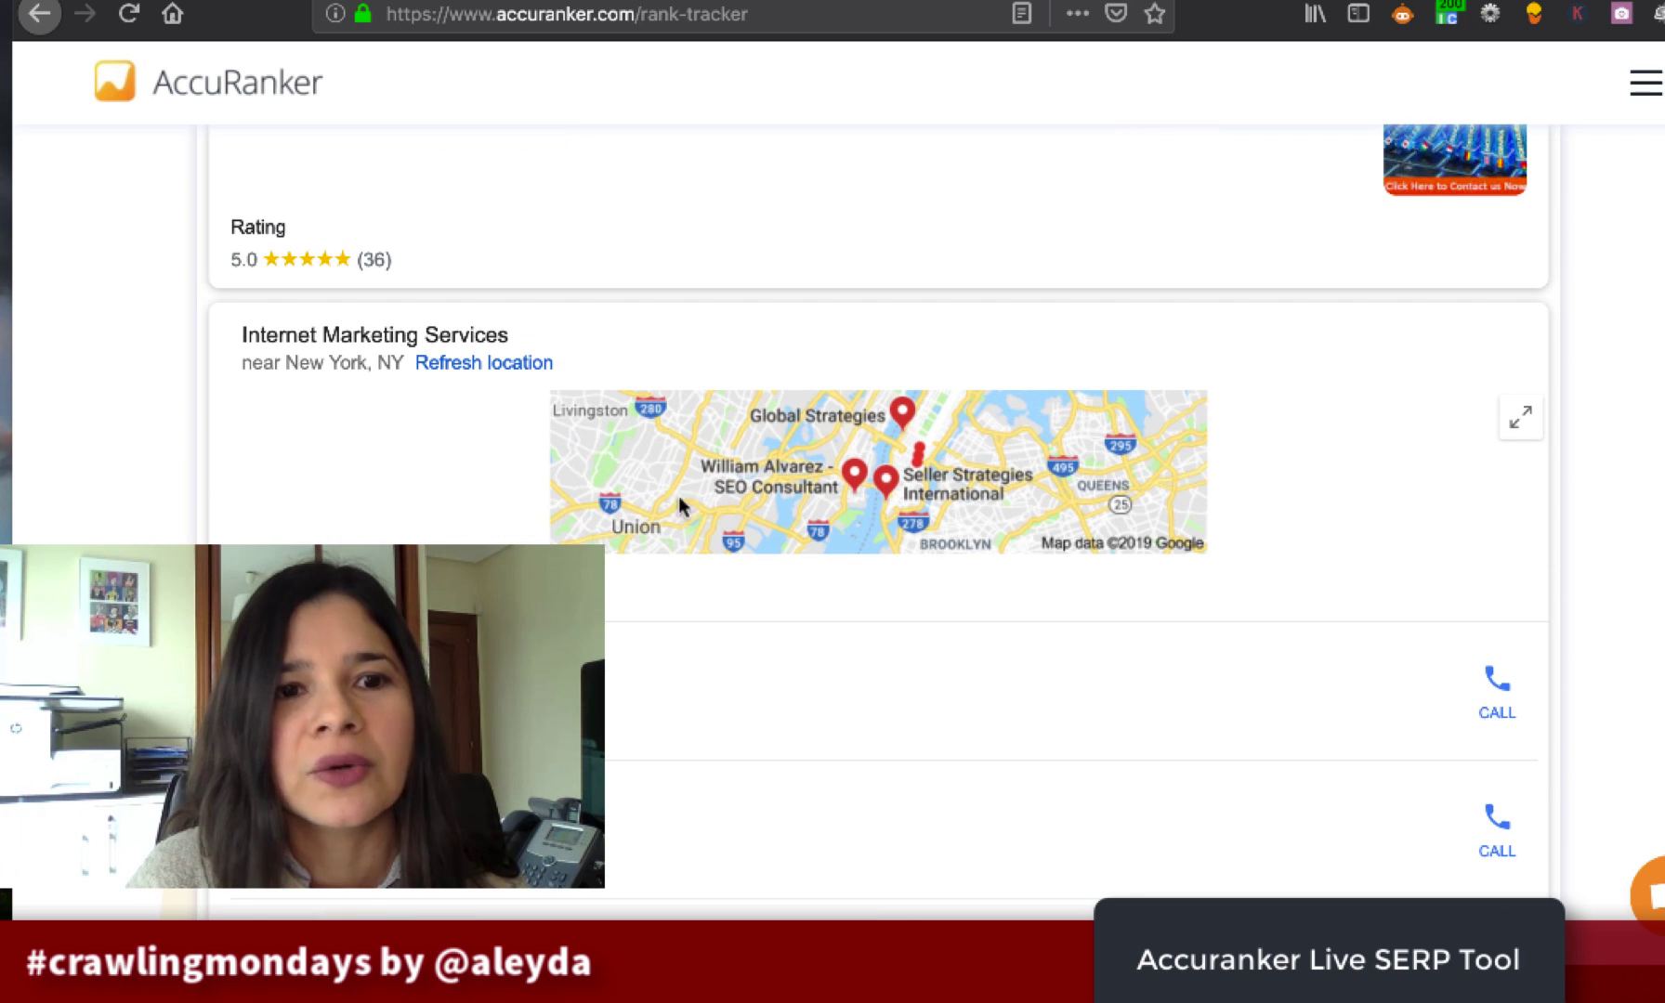
{"action": "scroll", "coordinate": [646, 490], "scroll_direction": "down", "scroll_amount": 5}
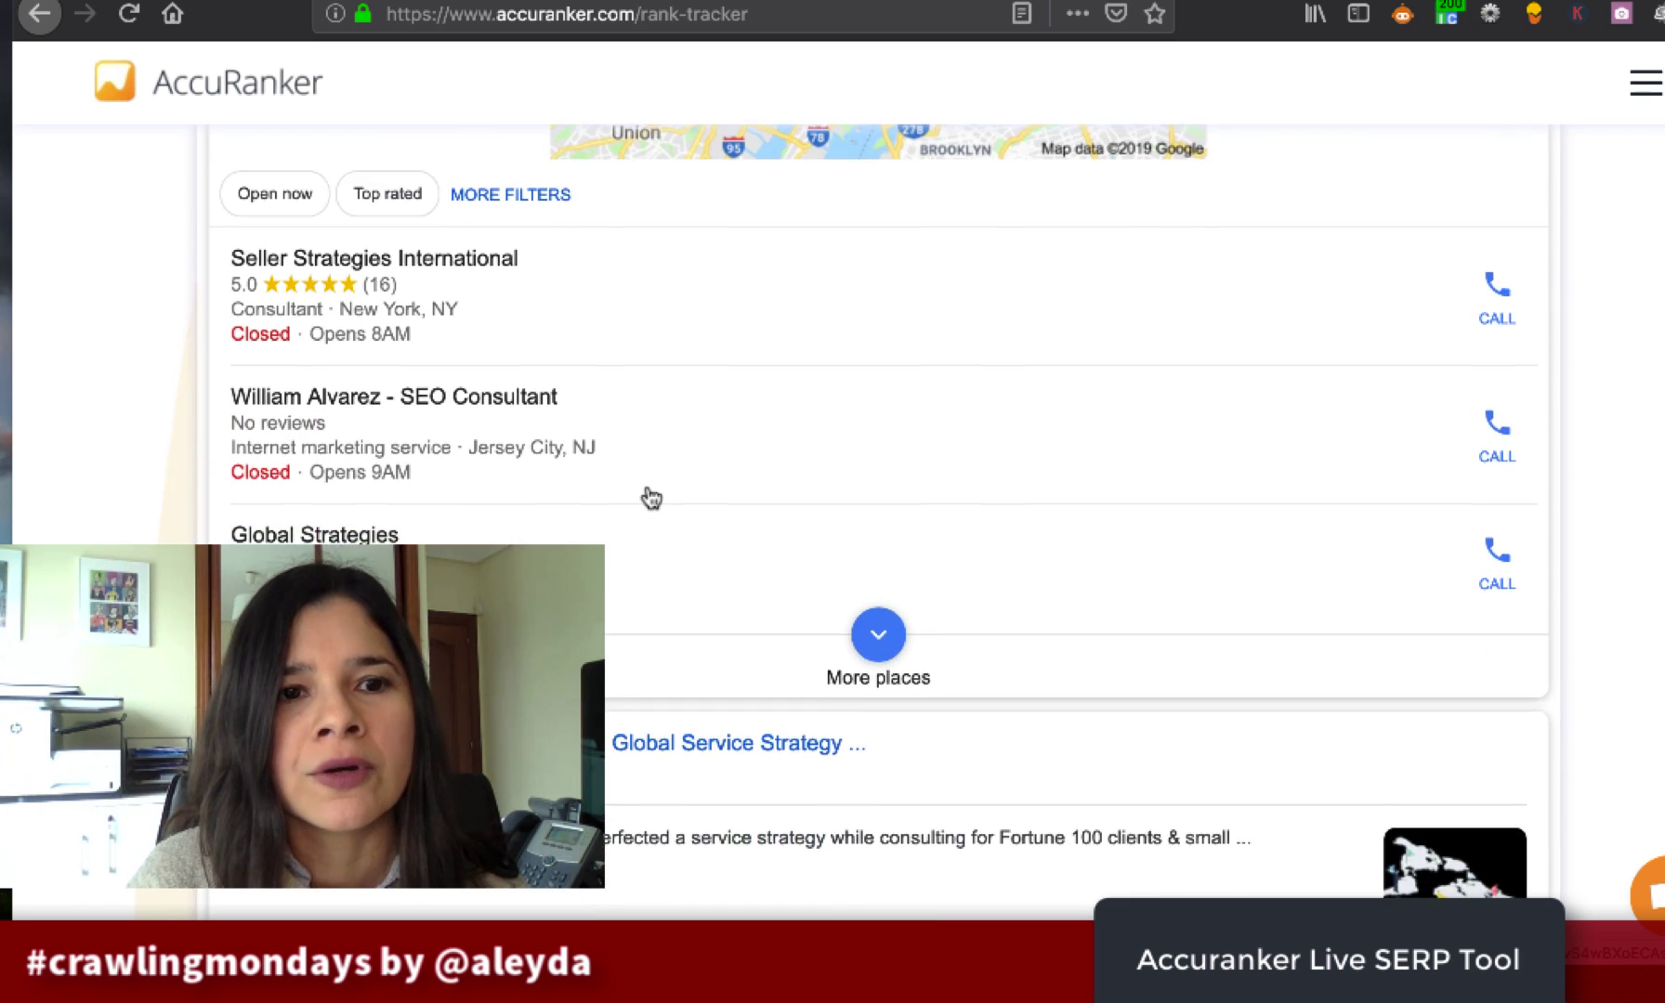
{"action": "scroll", "coordinate": [651, 499], "scroll_direction": "up", "scroll_amount": 2}
{"action": "scroll", "coordinate": [652, 499], "scroll_direction": "up", "scroll_amount": 5}
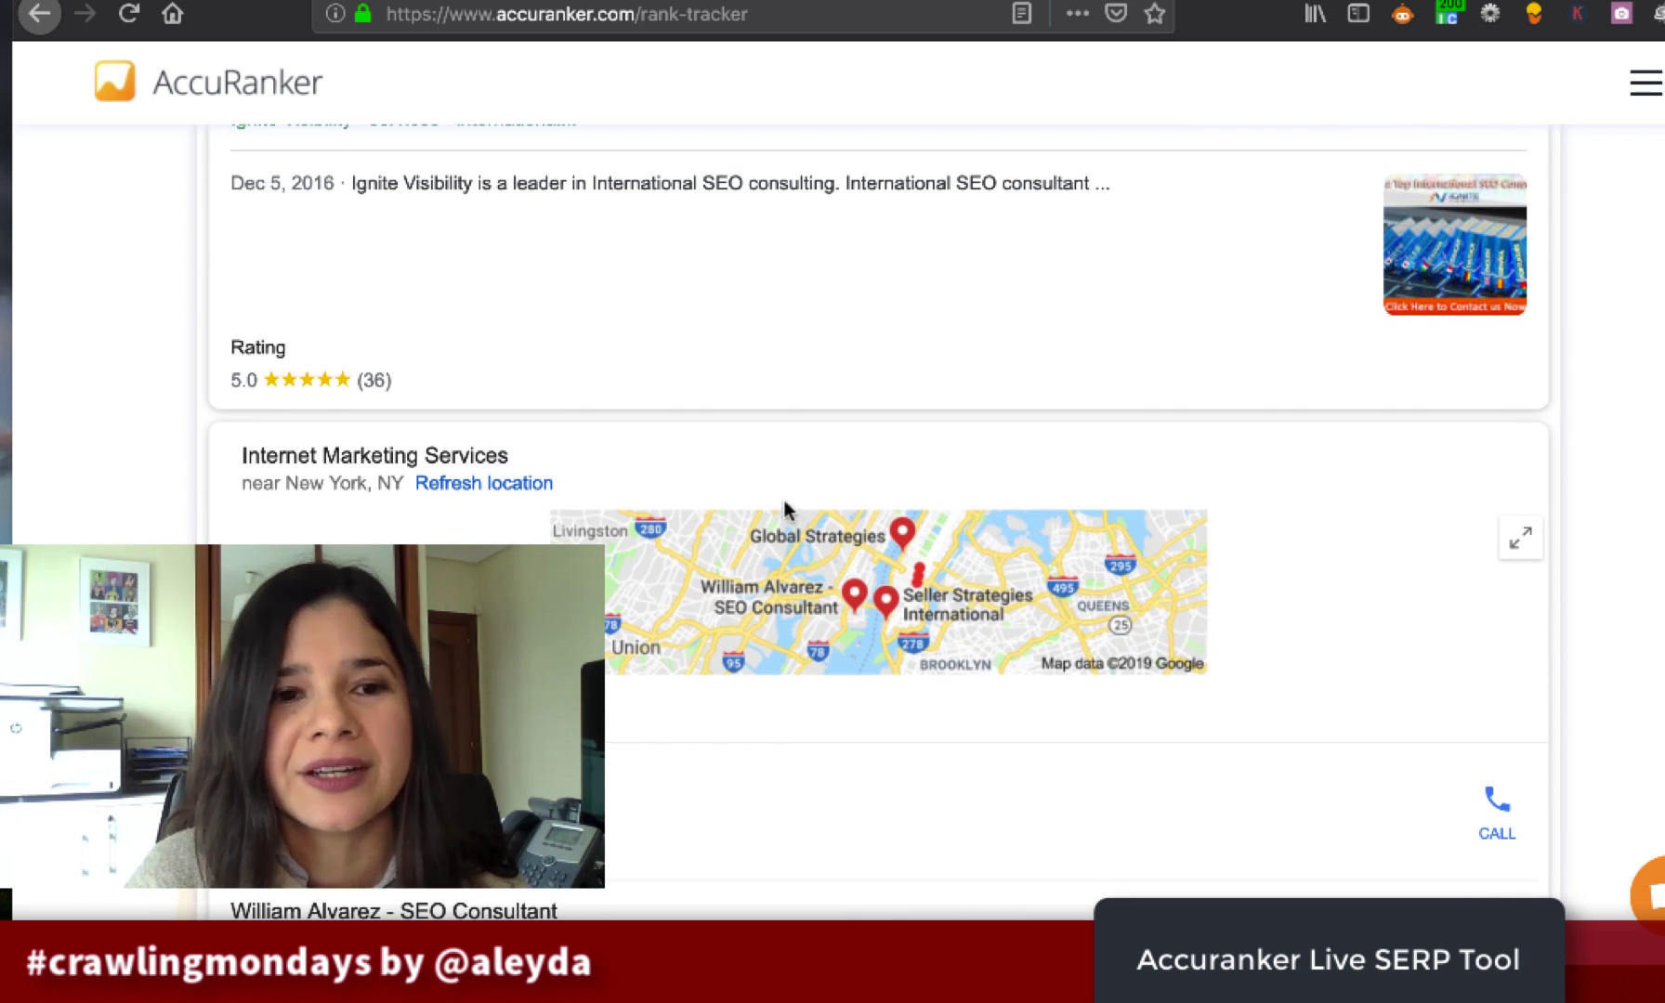
{"action": "scroll", "coordinate": [785, 503], "scroll_direction": "up", "scroll_amount": 15}
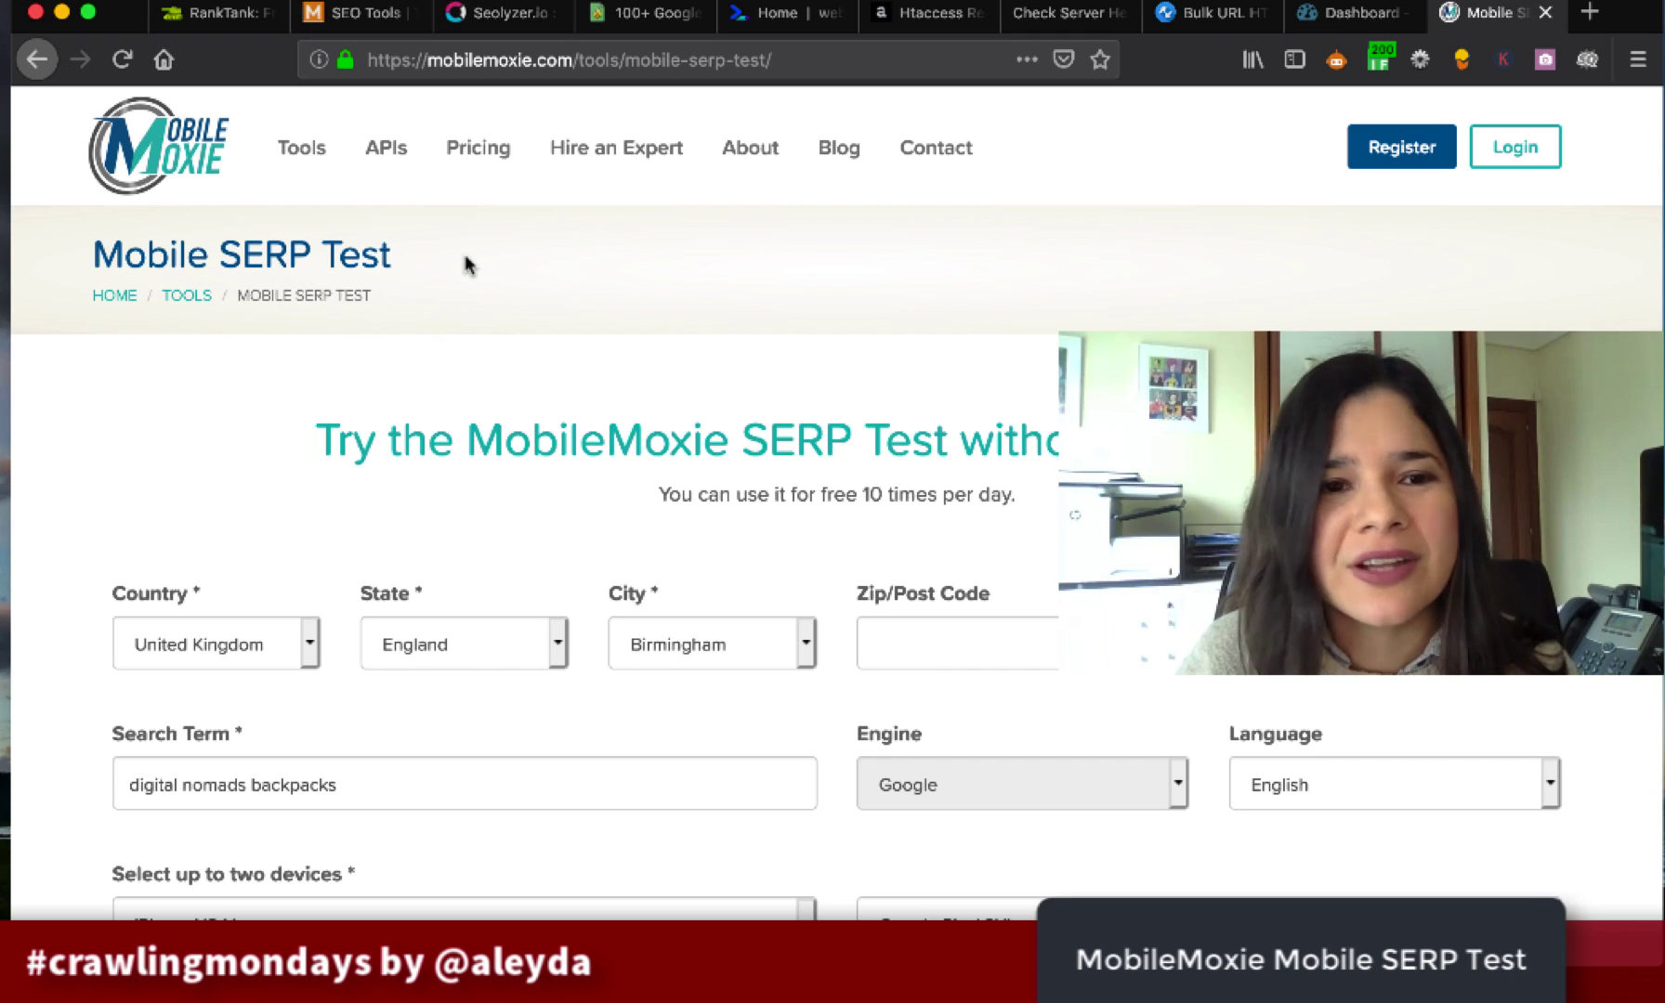
- Browse the countries available in MobileMoxie's Mobile SERP Test and close the list without changing the selection
{"action": "scroll", "coordinate": [270, 493], "scroll_direction": "down", "scroll_amount": 1}
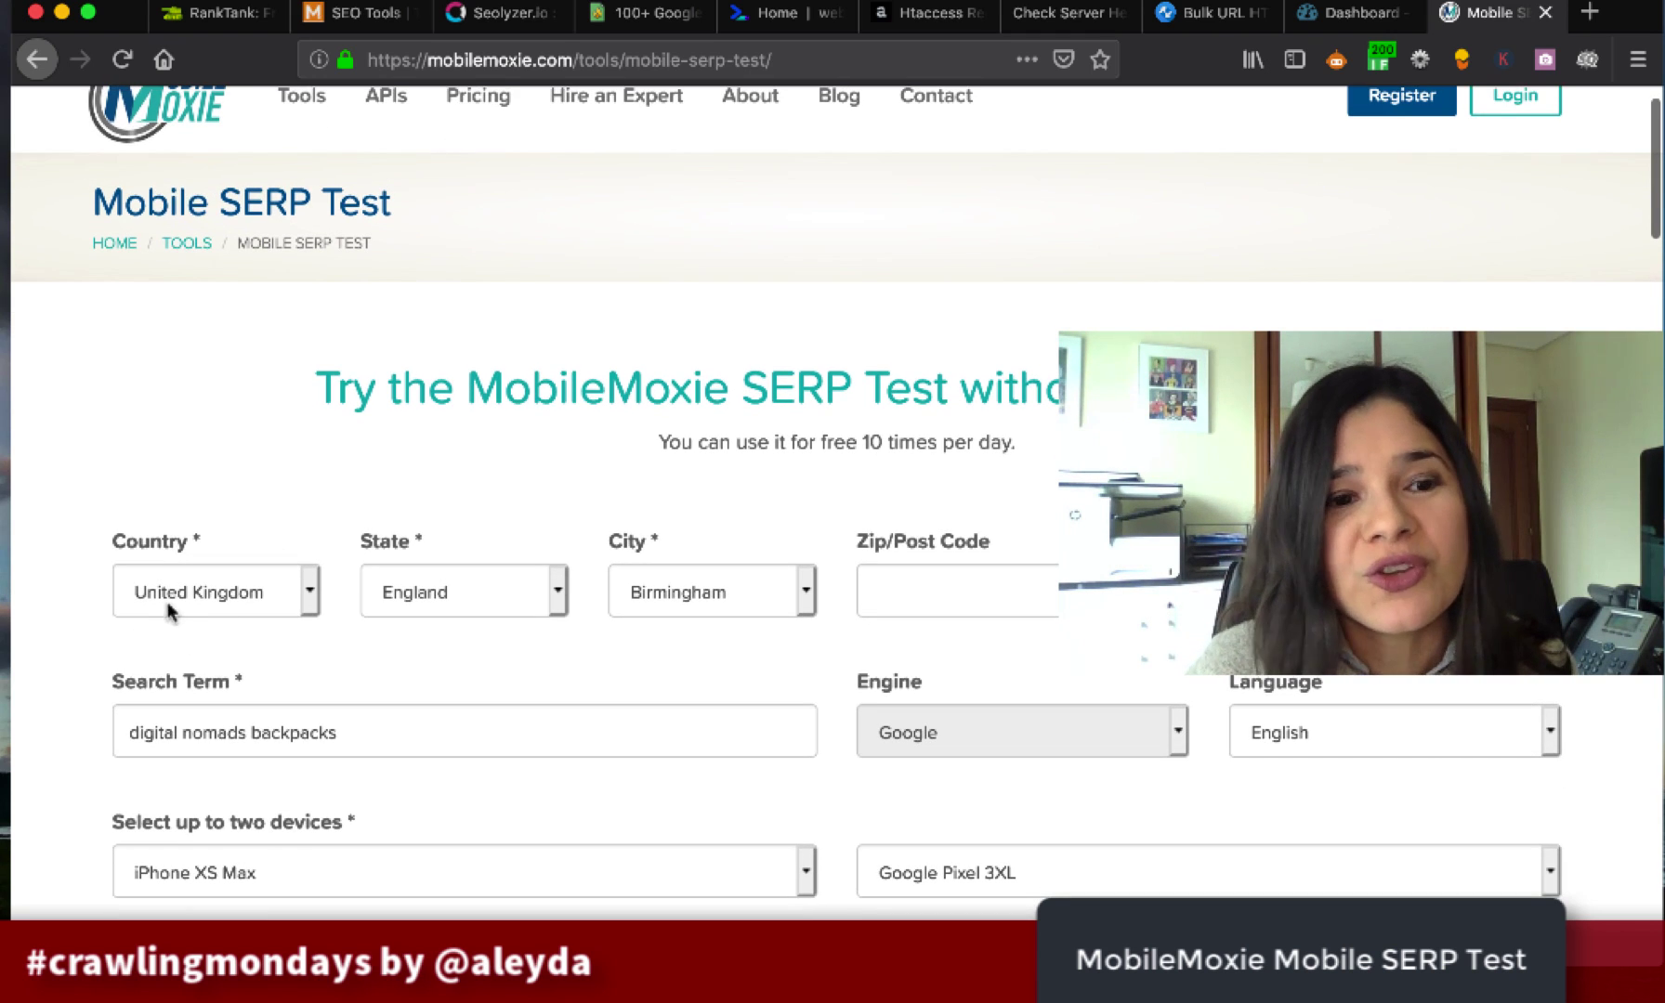
{"action": "left_click", "coordinate": [249, 595]}
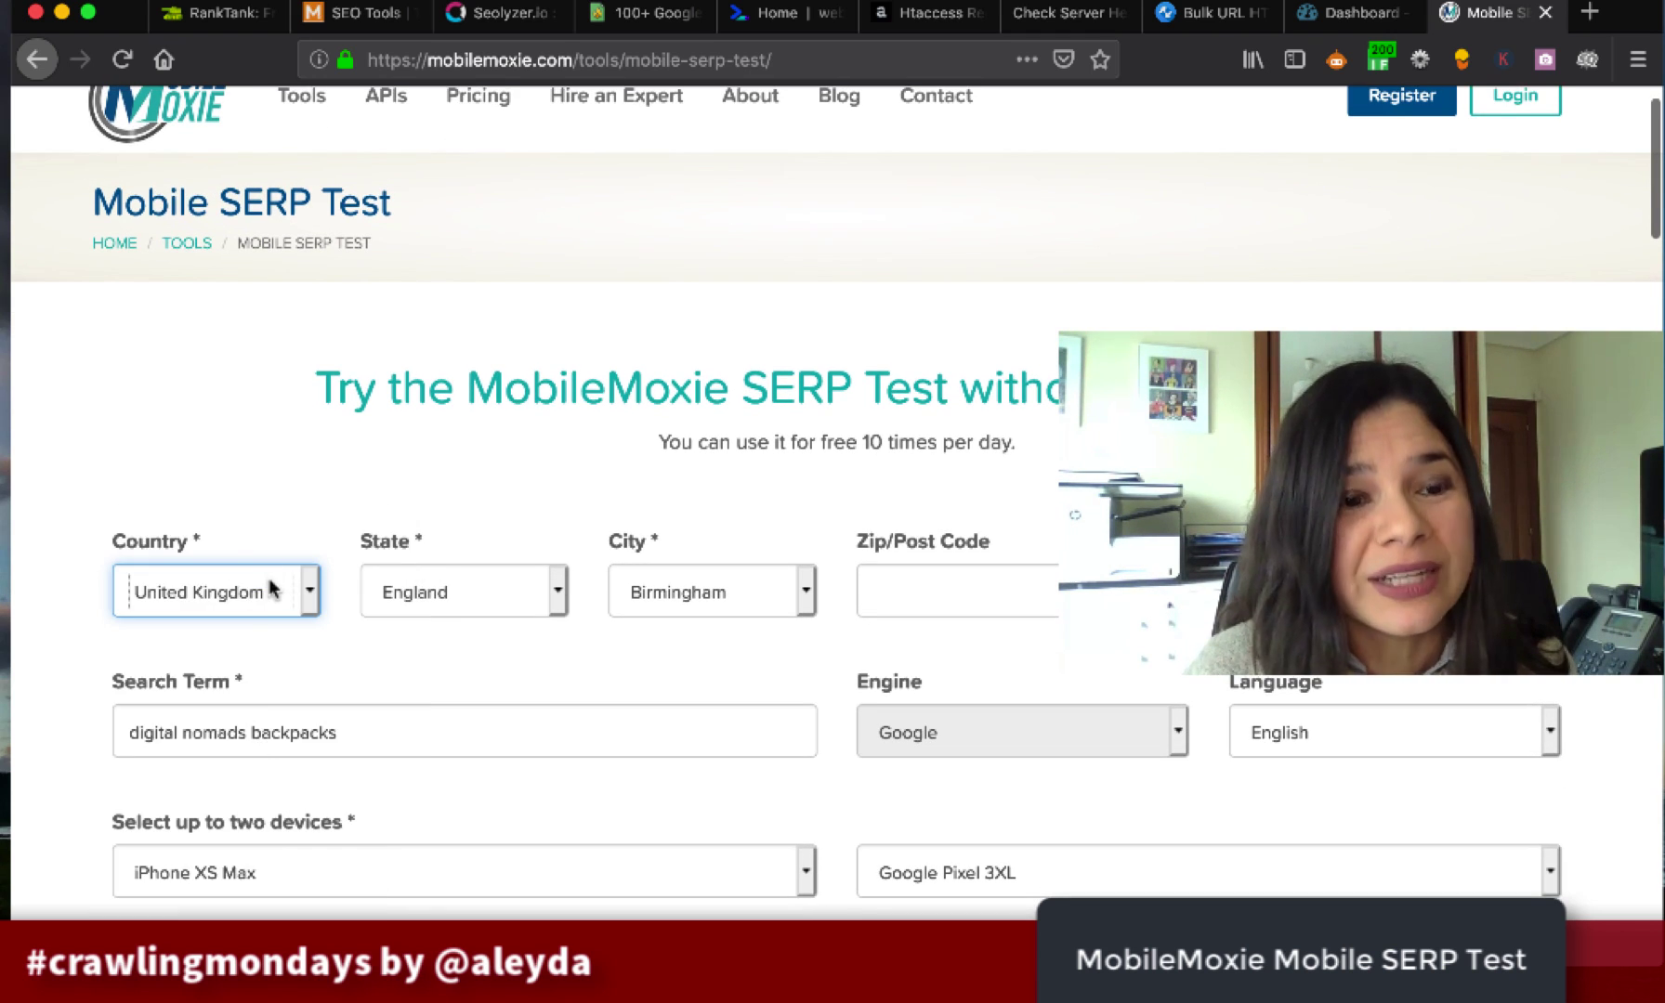
{"action": "left_click", "coordinate": [307, 597]}
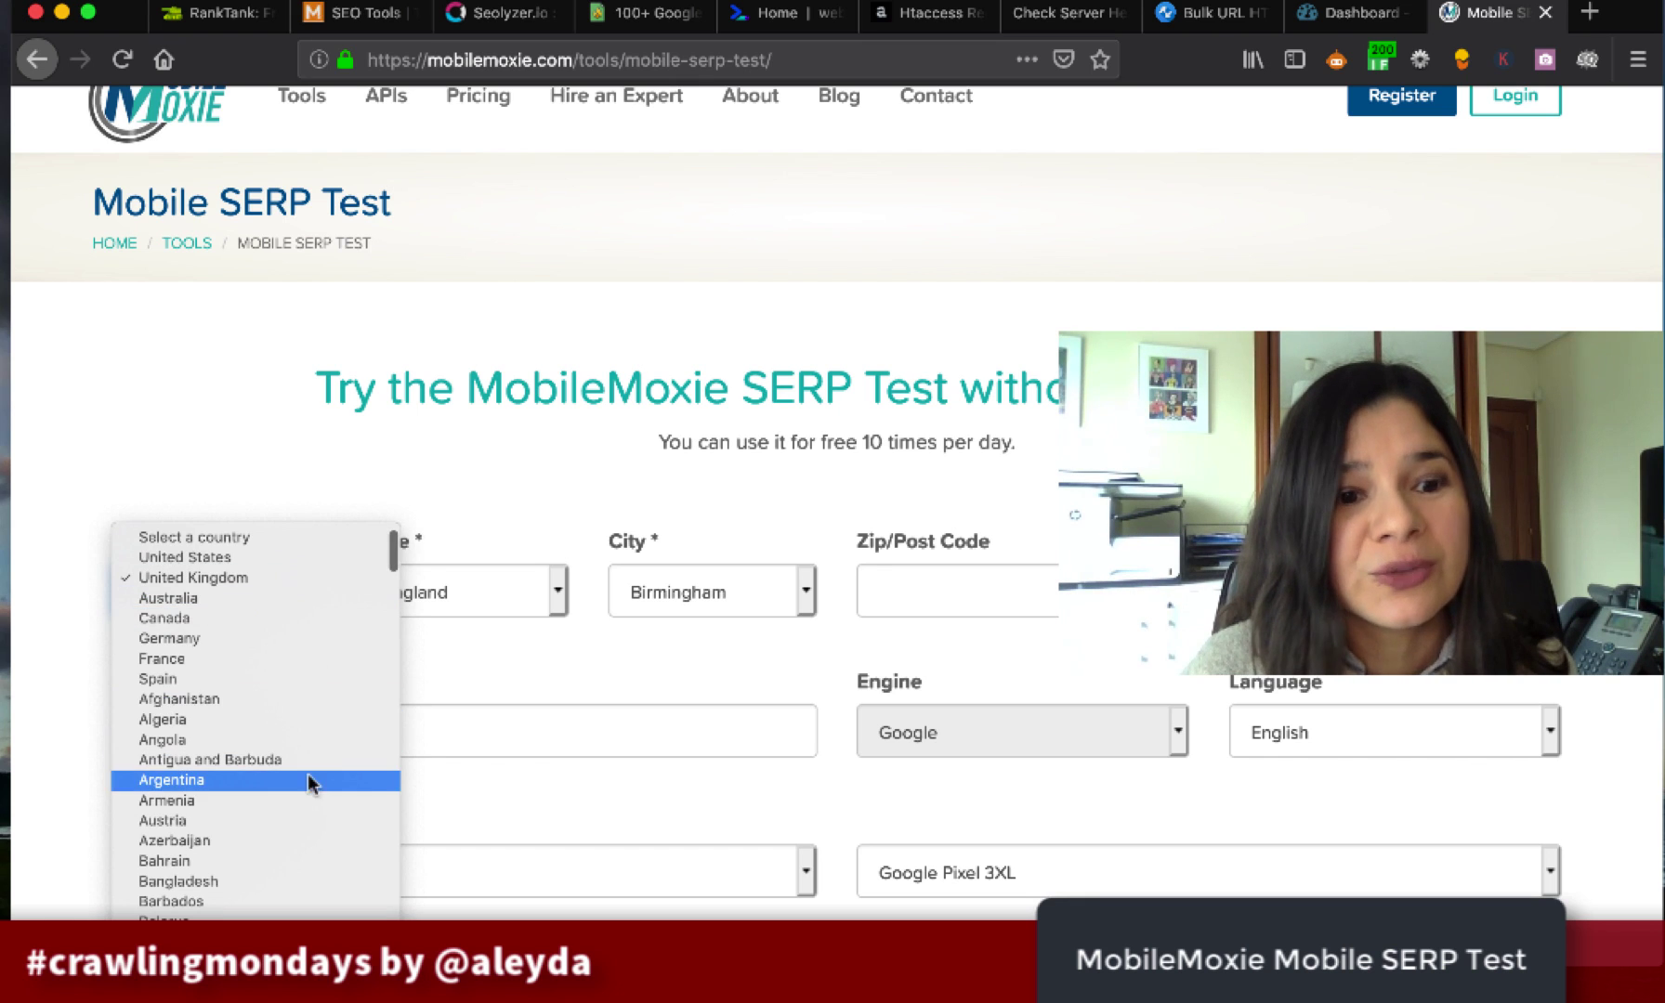
{"action": "left_click", "coordinate": [530, 472]}
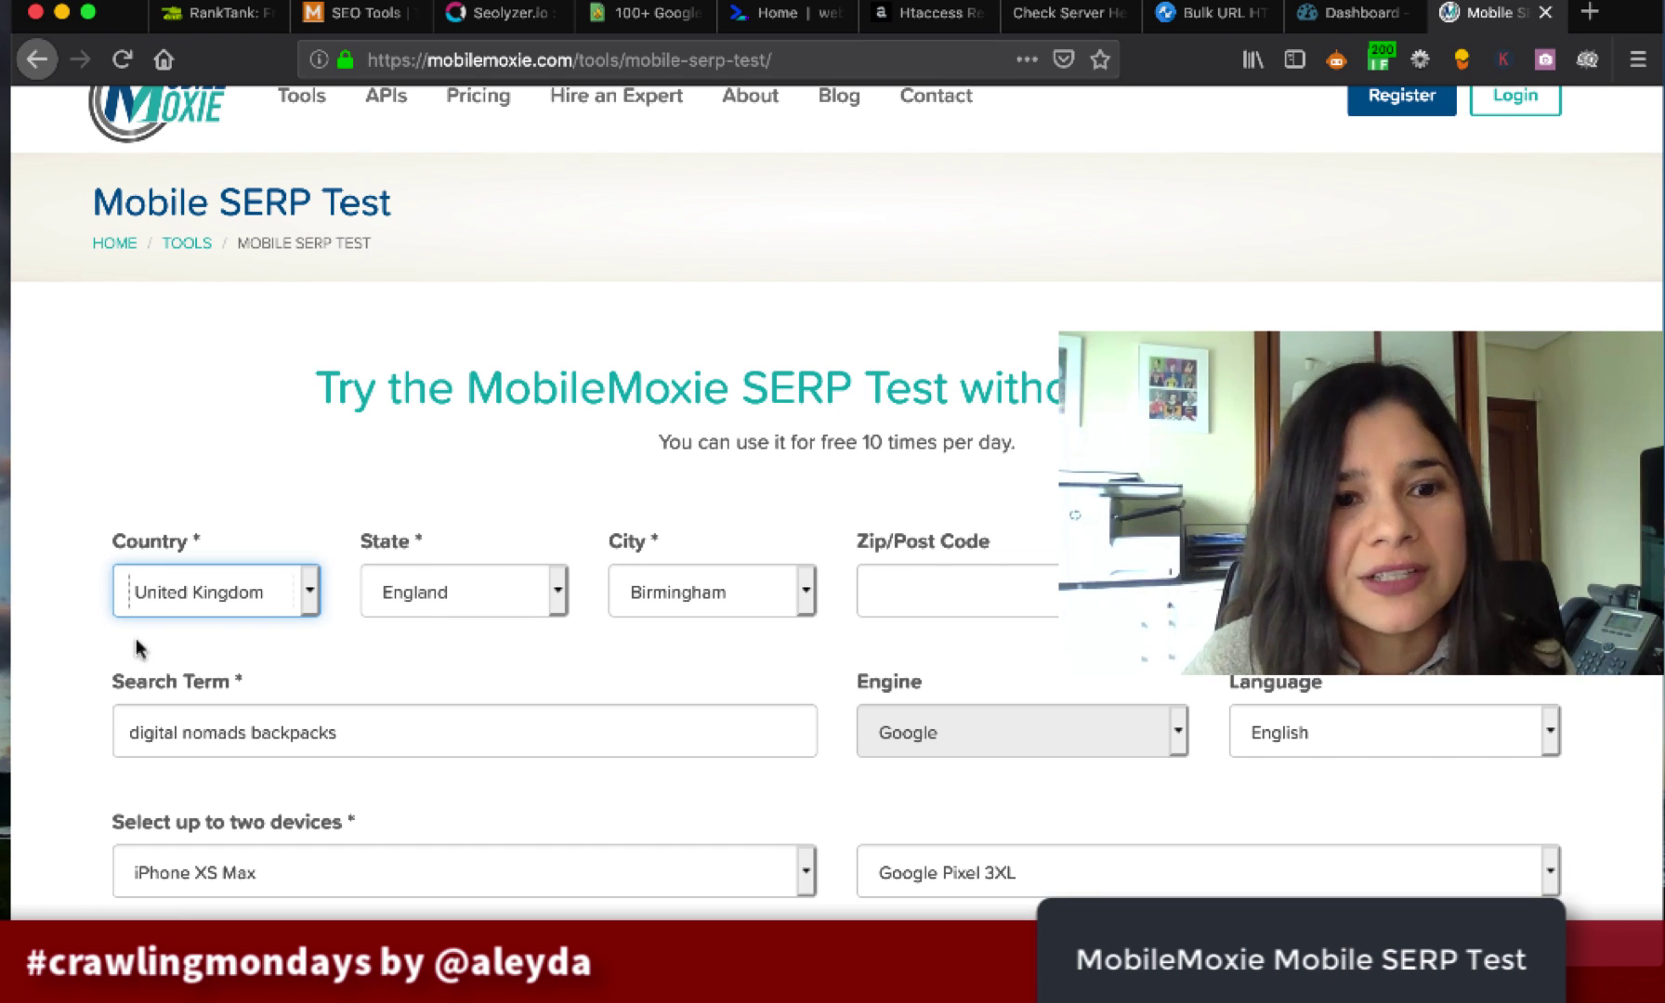
{"action": "left_click", "coordinate": [772, 510]}
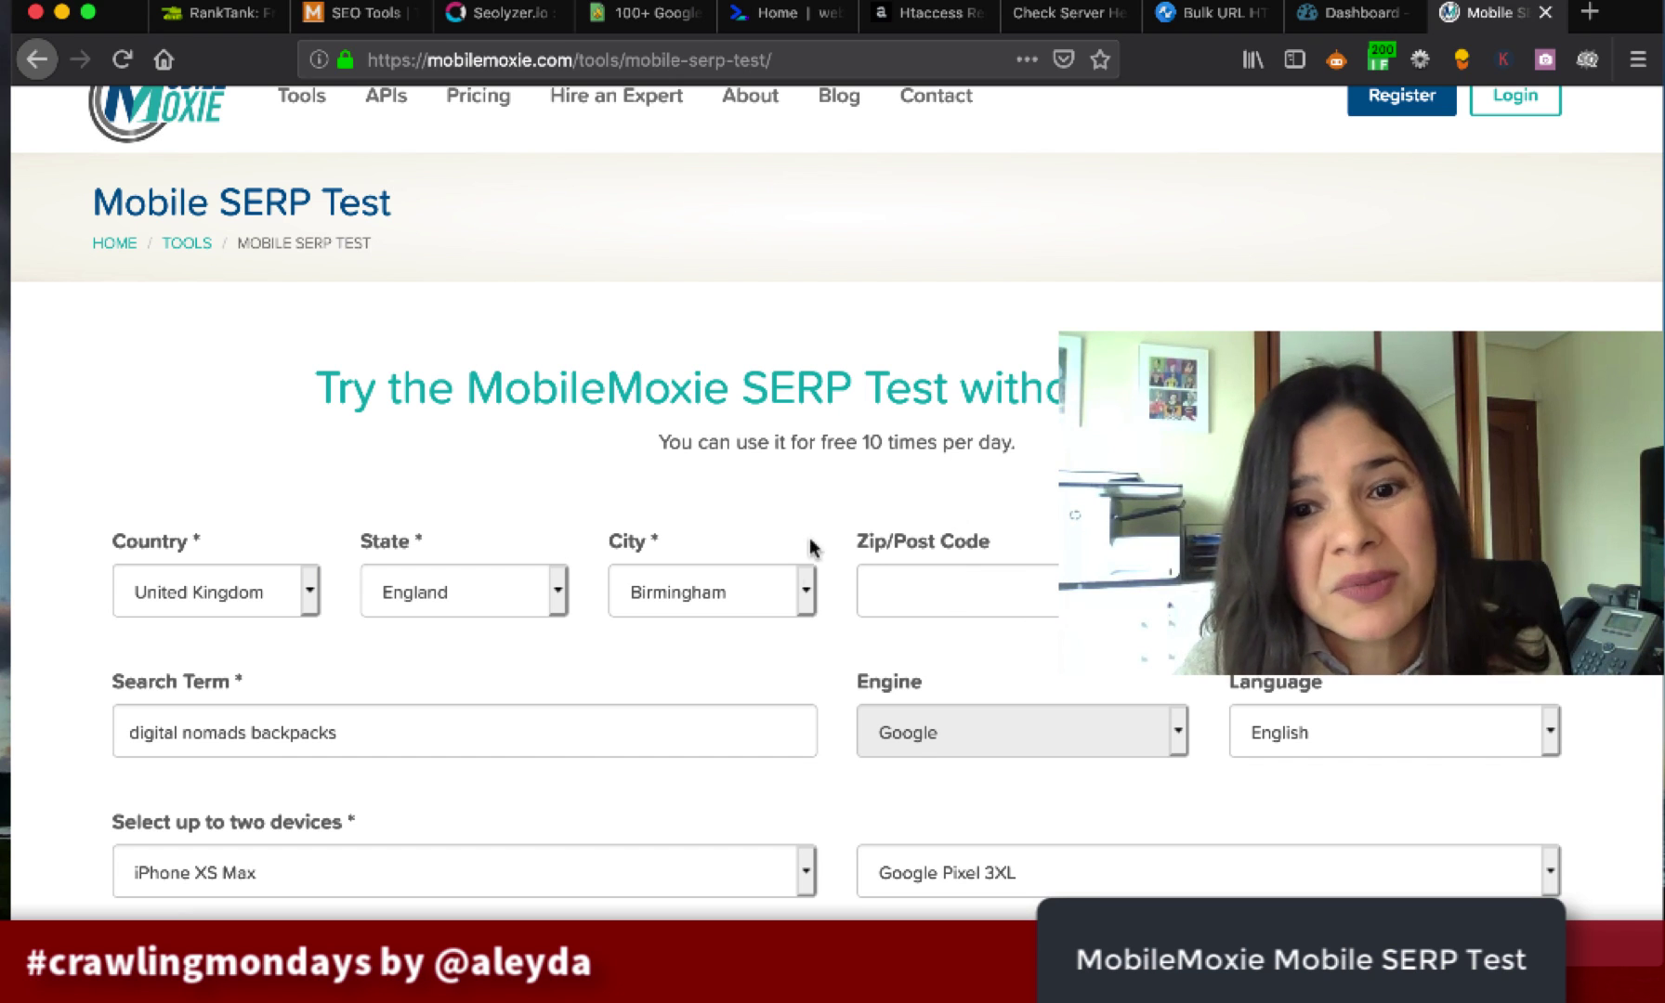
- Review the search term "digital nomads backpacks" and the two devices chosen for the Mobile SERP Test
{"action": "scroll", "coordinate": [762, 591], "scroll_direction": "down", "scroll_amount": 5}
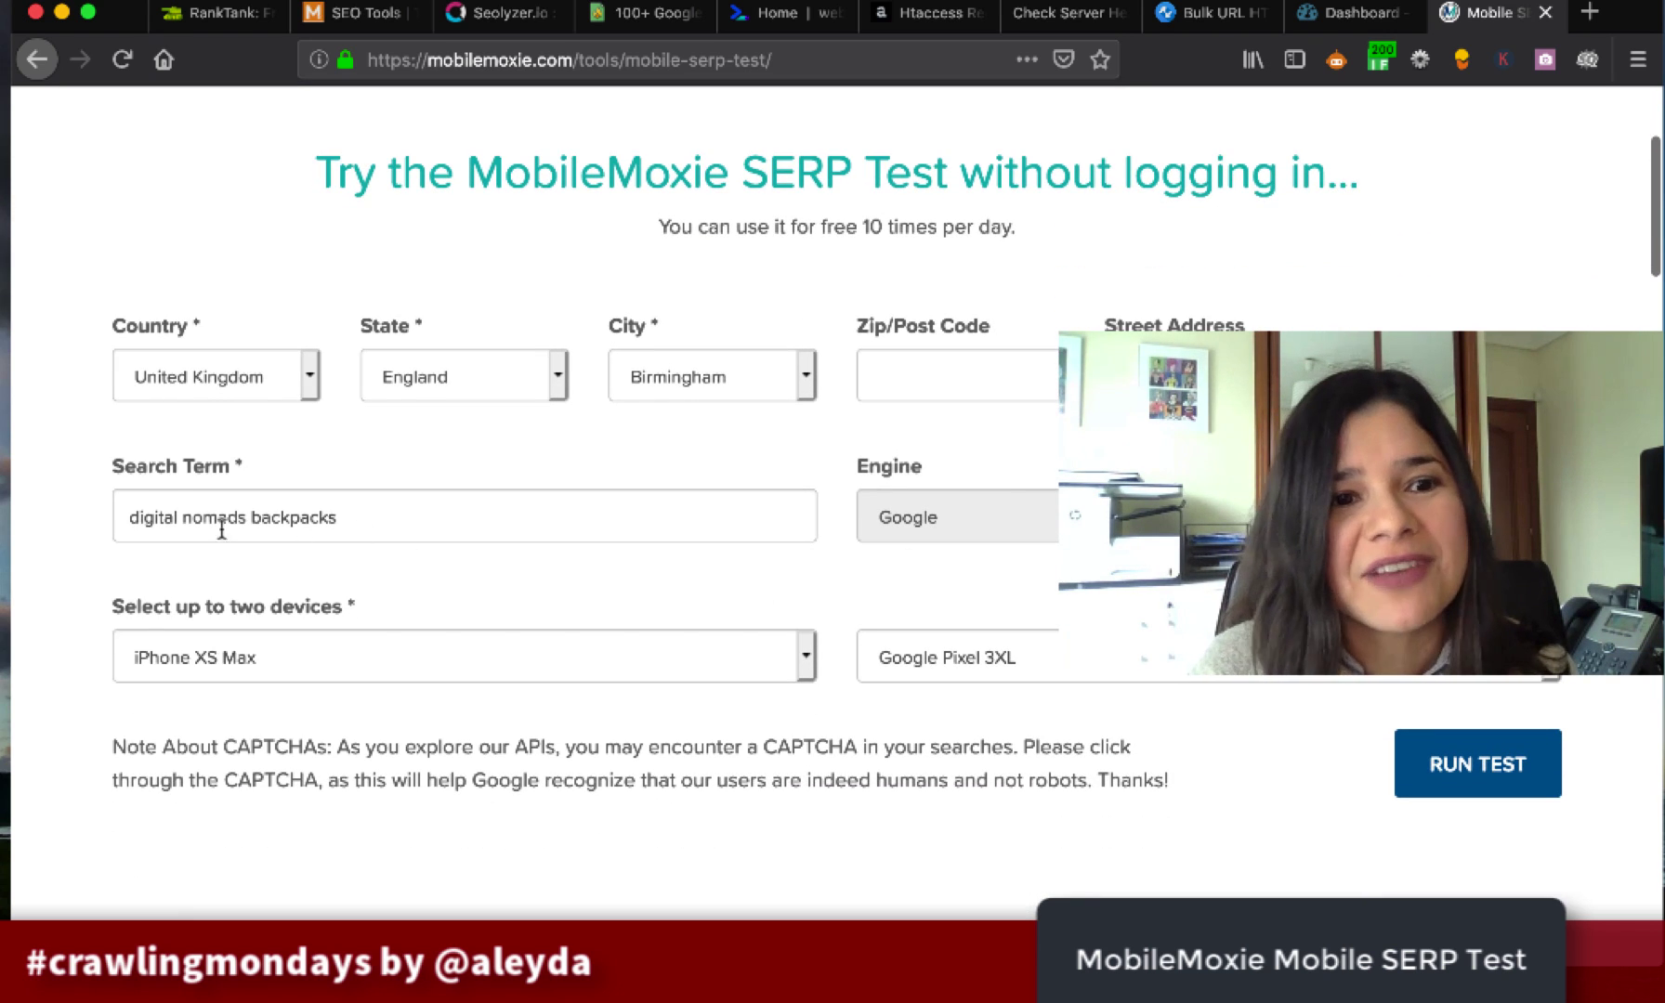
{"action": "left_click_drag", "start_coordinate": [429, 520], "coordinate": [78, 504]}
{"action": "left_click", "coordinate": [56, 548]}
{"action": "scroll", "coordinate": [90, 510], "scroll_direction": "down", "scroll_amount": 5}
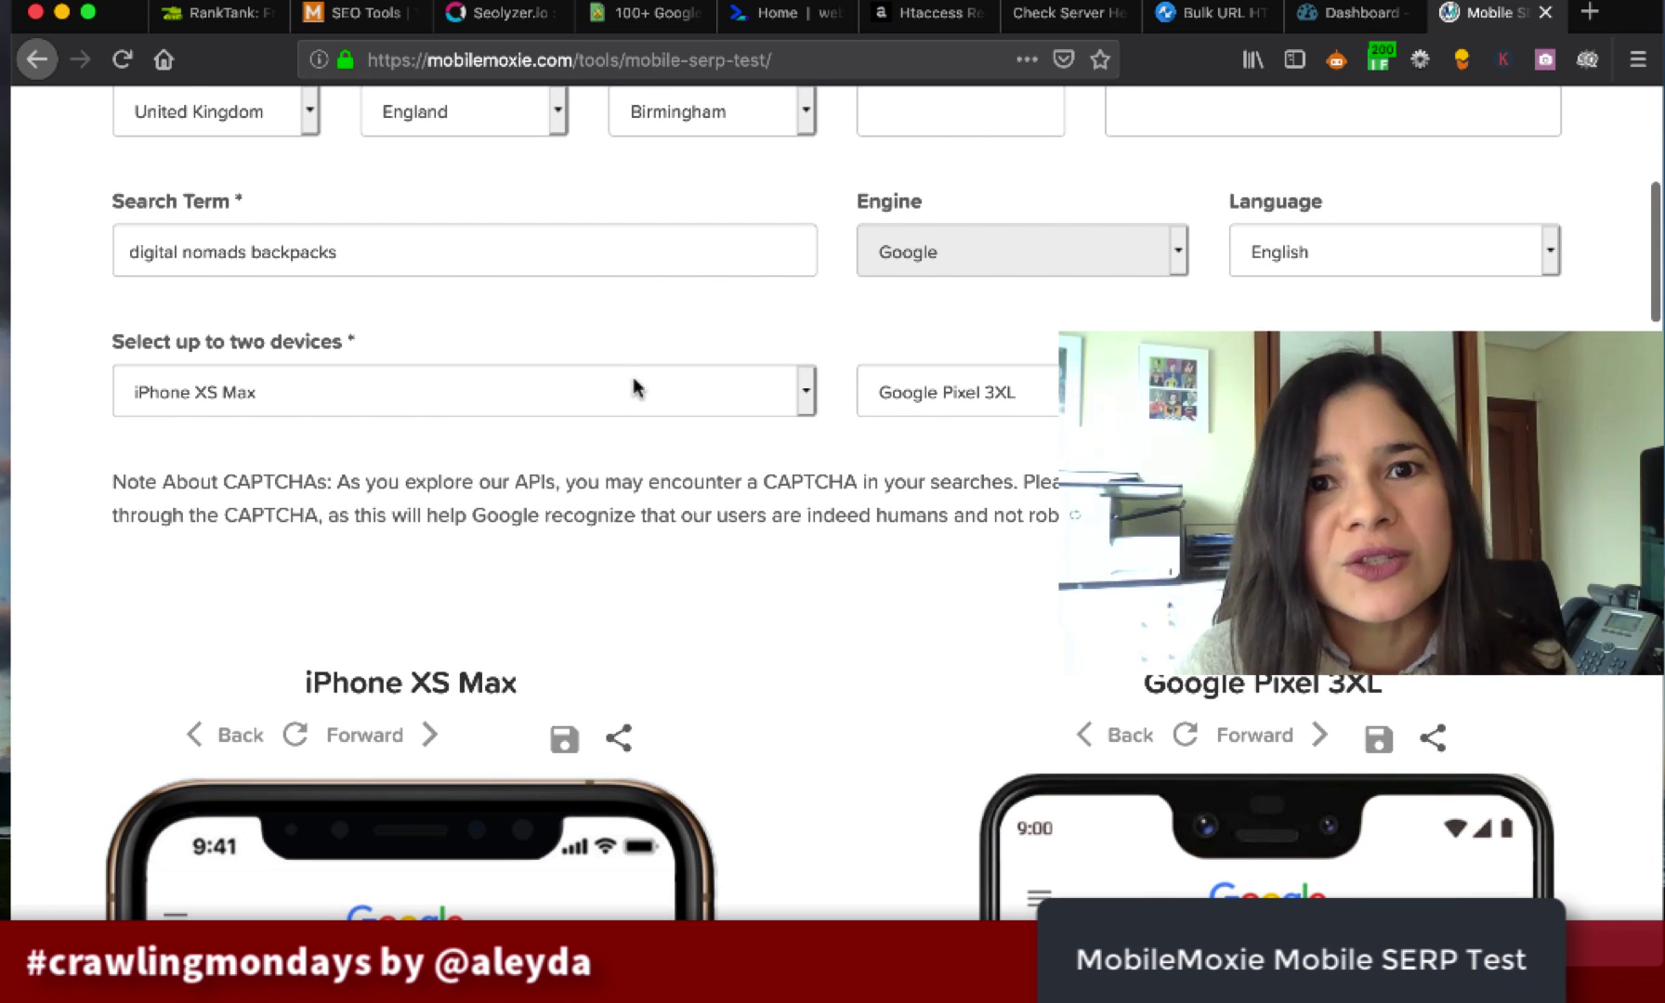
{"action": "scroll", "coordinate": [762, 627], "scroll_direction": "down", "scroll_amount": 5}
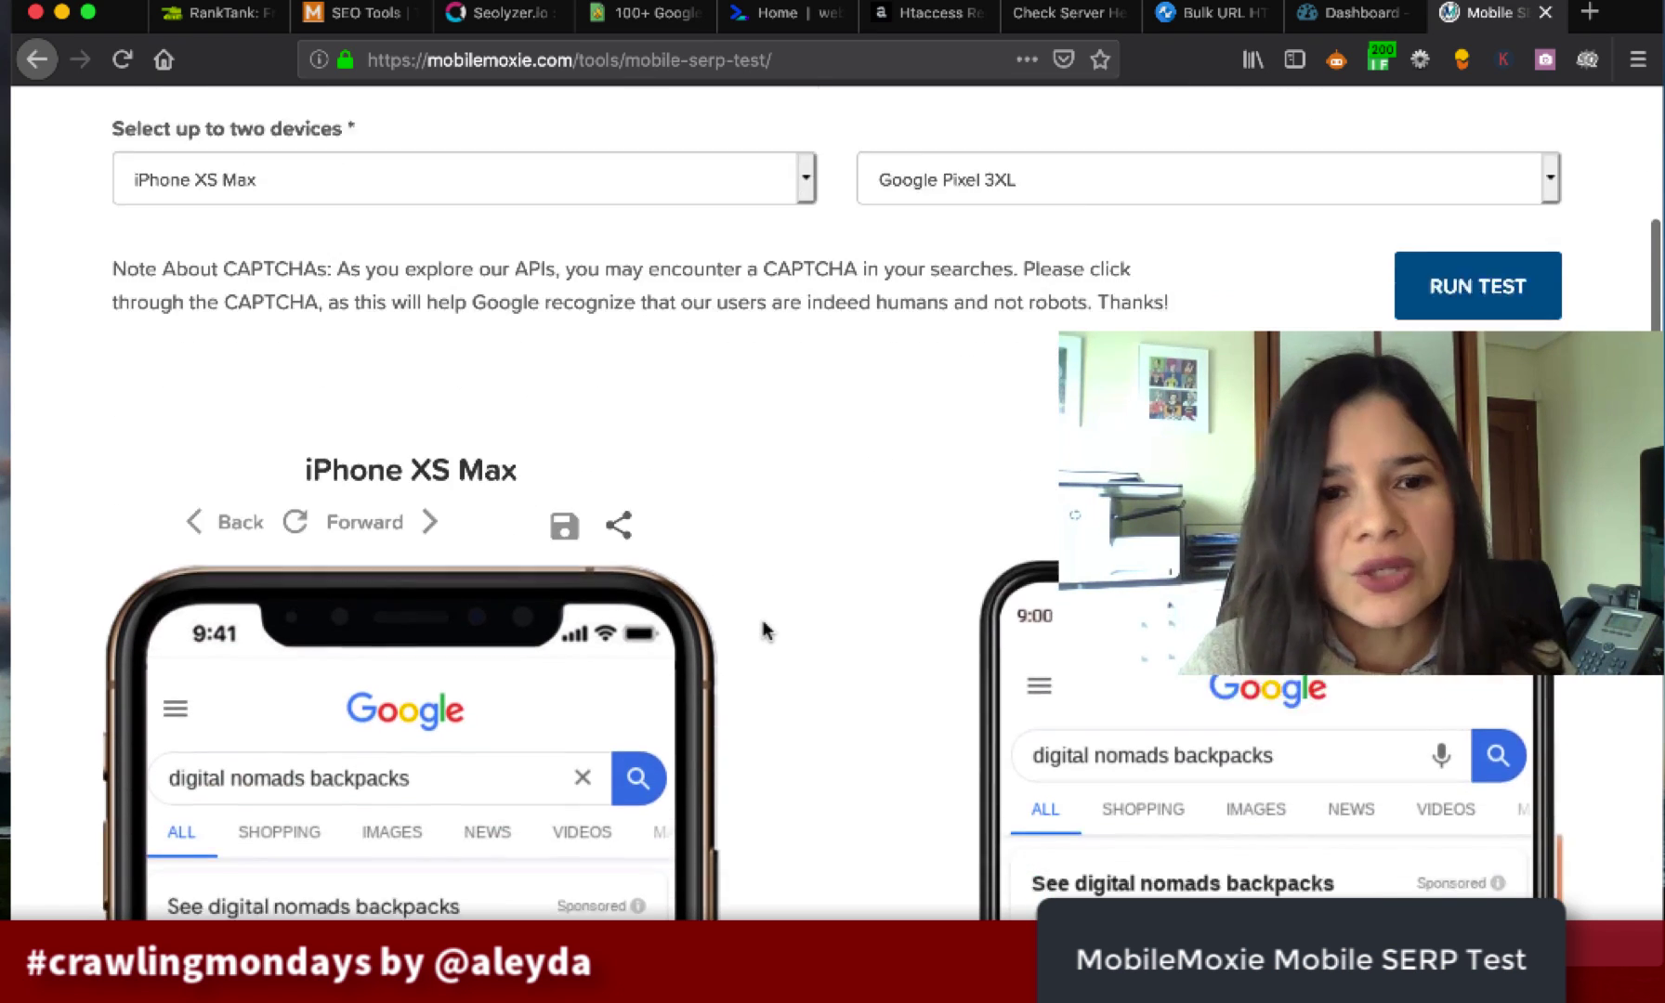
- Compare the tops of the Google results in the iPhone XS Max and Google Pixel 3XL previews
{"action": "scroll", "coordinate": [762, 630], "scroll_direction": "down", "scroll_amount": 5}
{"action": "scroll", "coordinate": [371, 327], "scroll_direction": "up", "scroll_amount": 3}
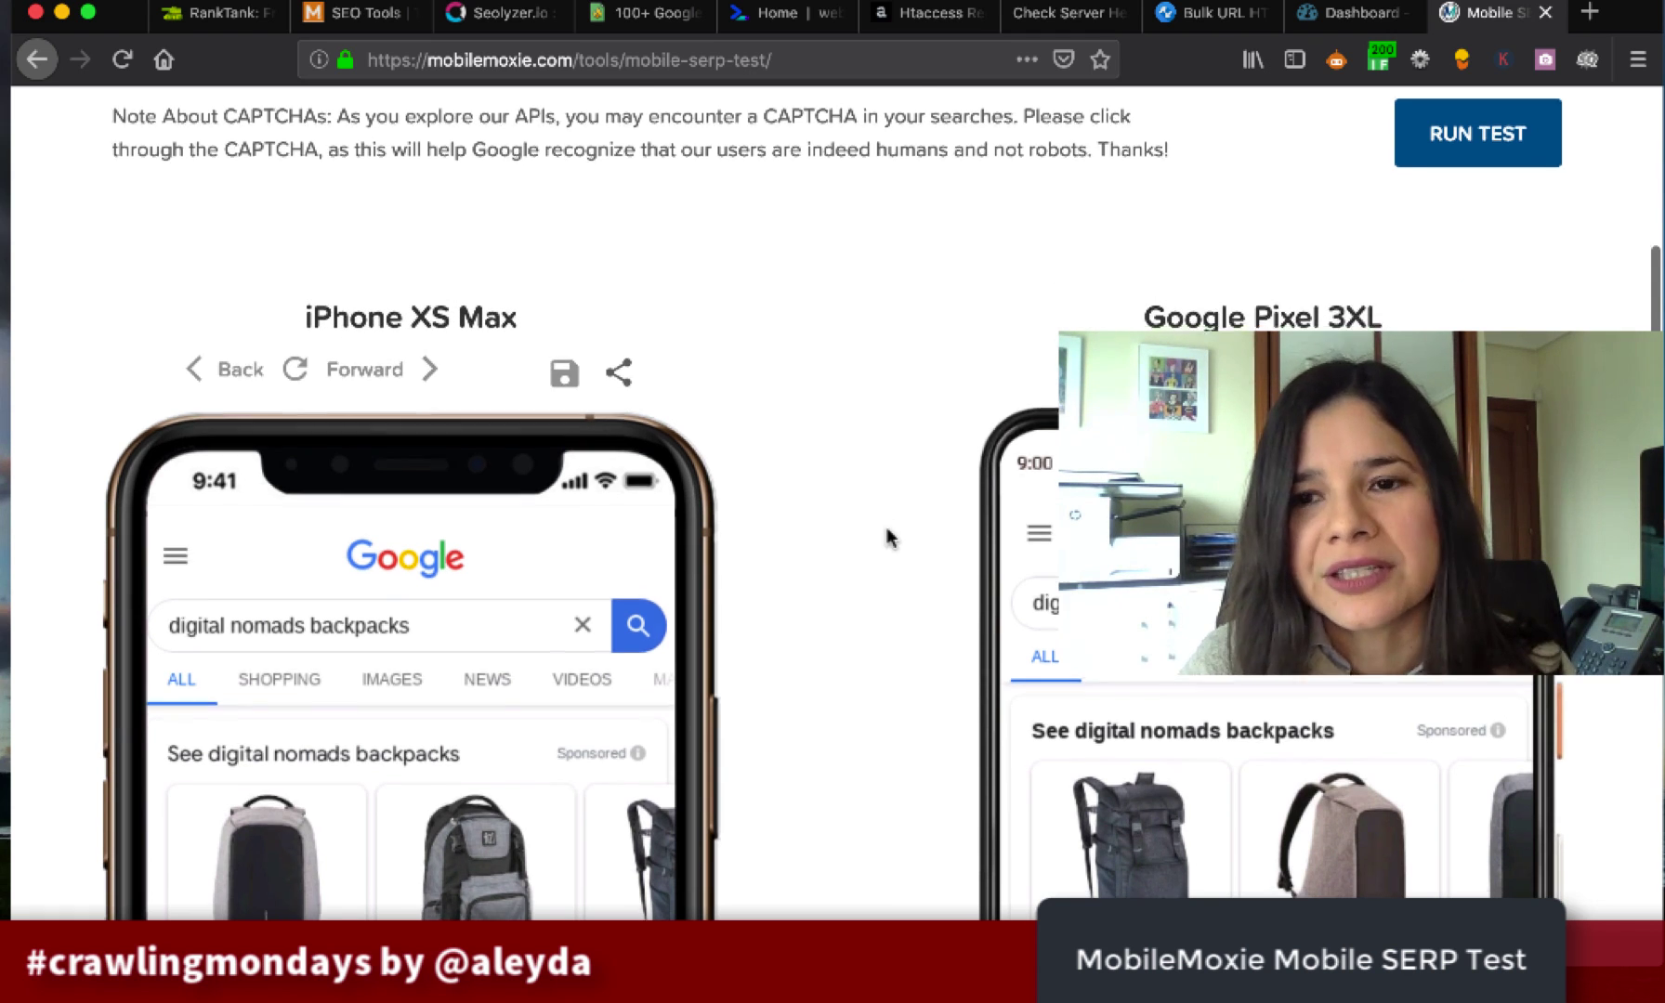
{"action": "scroll", "coordinate": [887, 539], "scroll_direction": "down", "scroll_amount": 5}
{"action": "scroll", "coordinate": [474, 472], "scroll_direction": "down", "scroll_amount": 5}
{"action": "scroll", "coordinate": [474, 472], "scroll_direction": "up", "scroll_amount": 10}
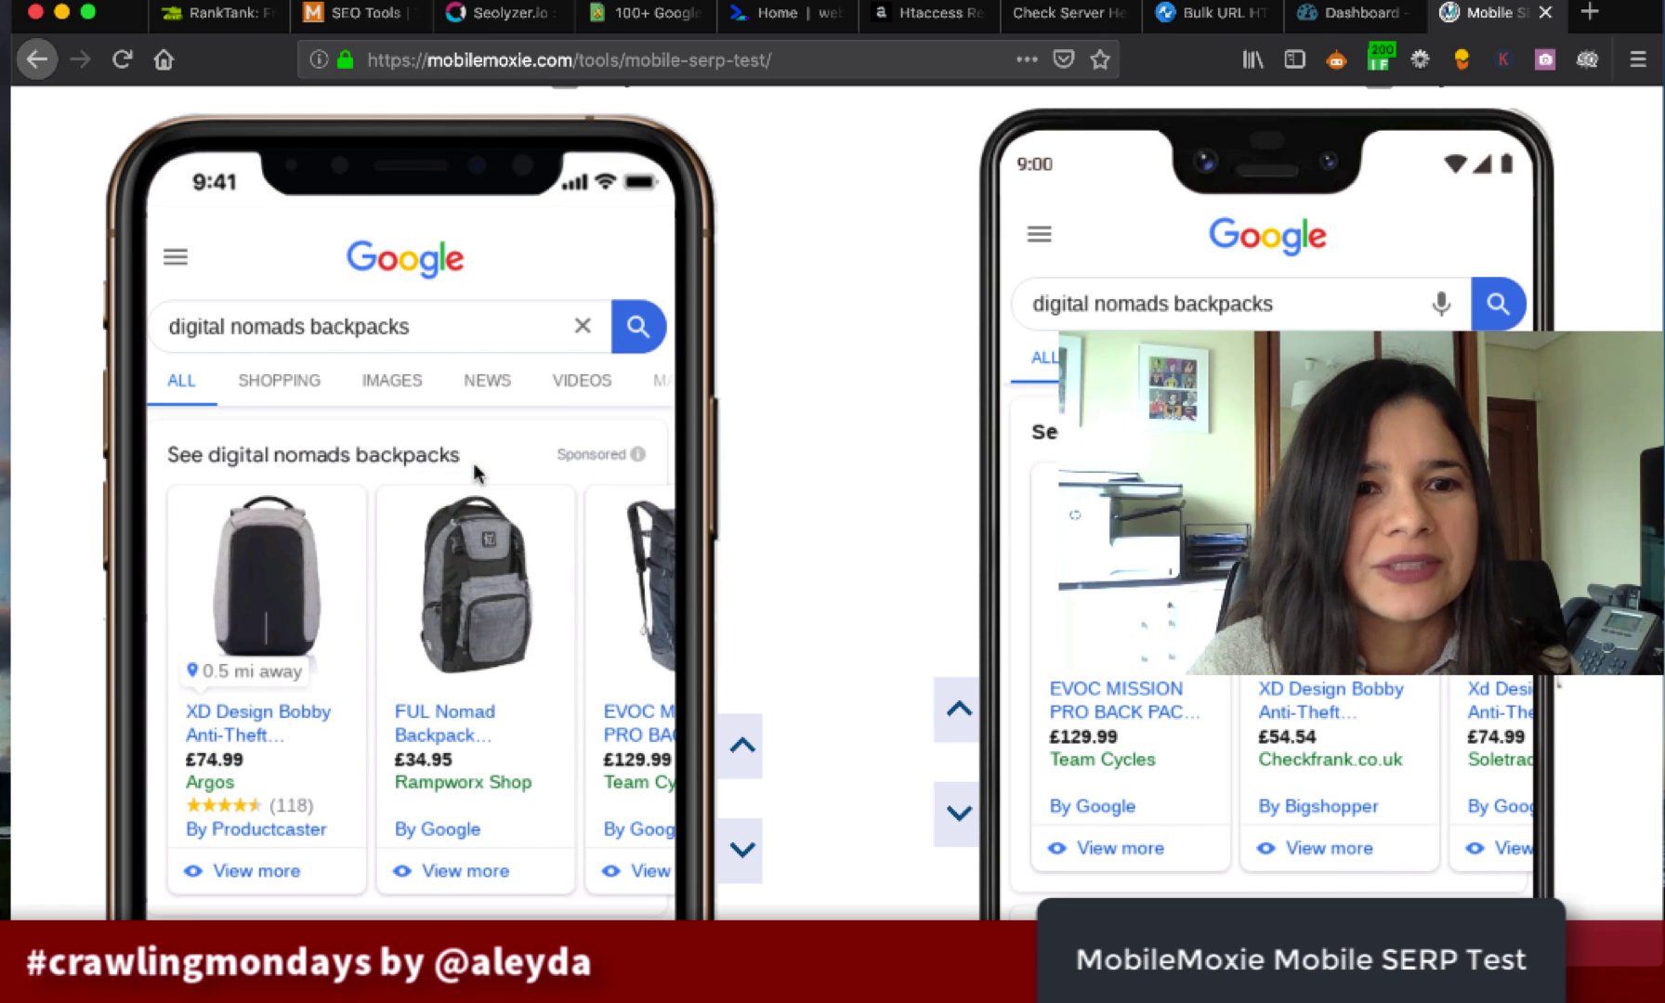
- Look through the iPhone XS Max preview, from the shopping and text ads through the organic listings to the related searches
{"action": "scroll", "coordinate": [846, 287], "scroll_direction": "down", "scroll_amount": 1}
{"action": "scroll", "coordinate": [474, 446], "scroll_direction": "down", "scroll_amount": 5}
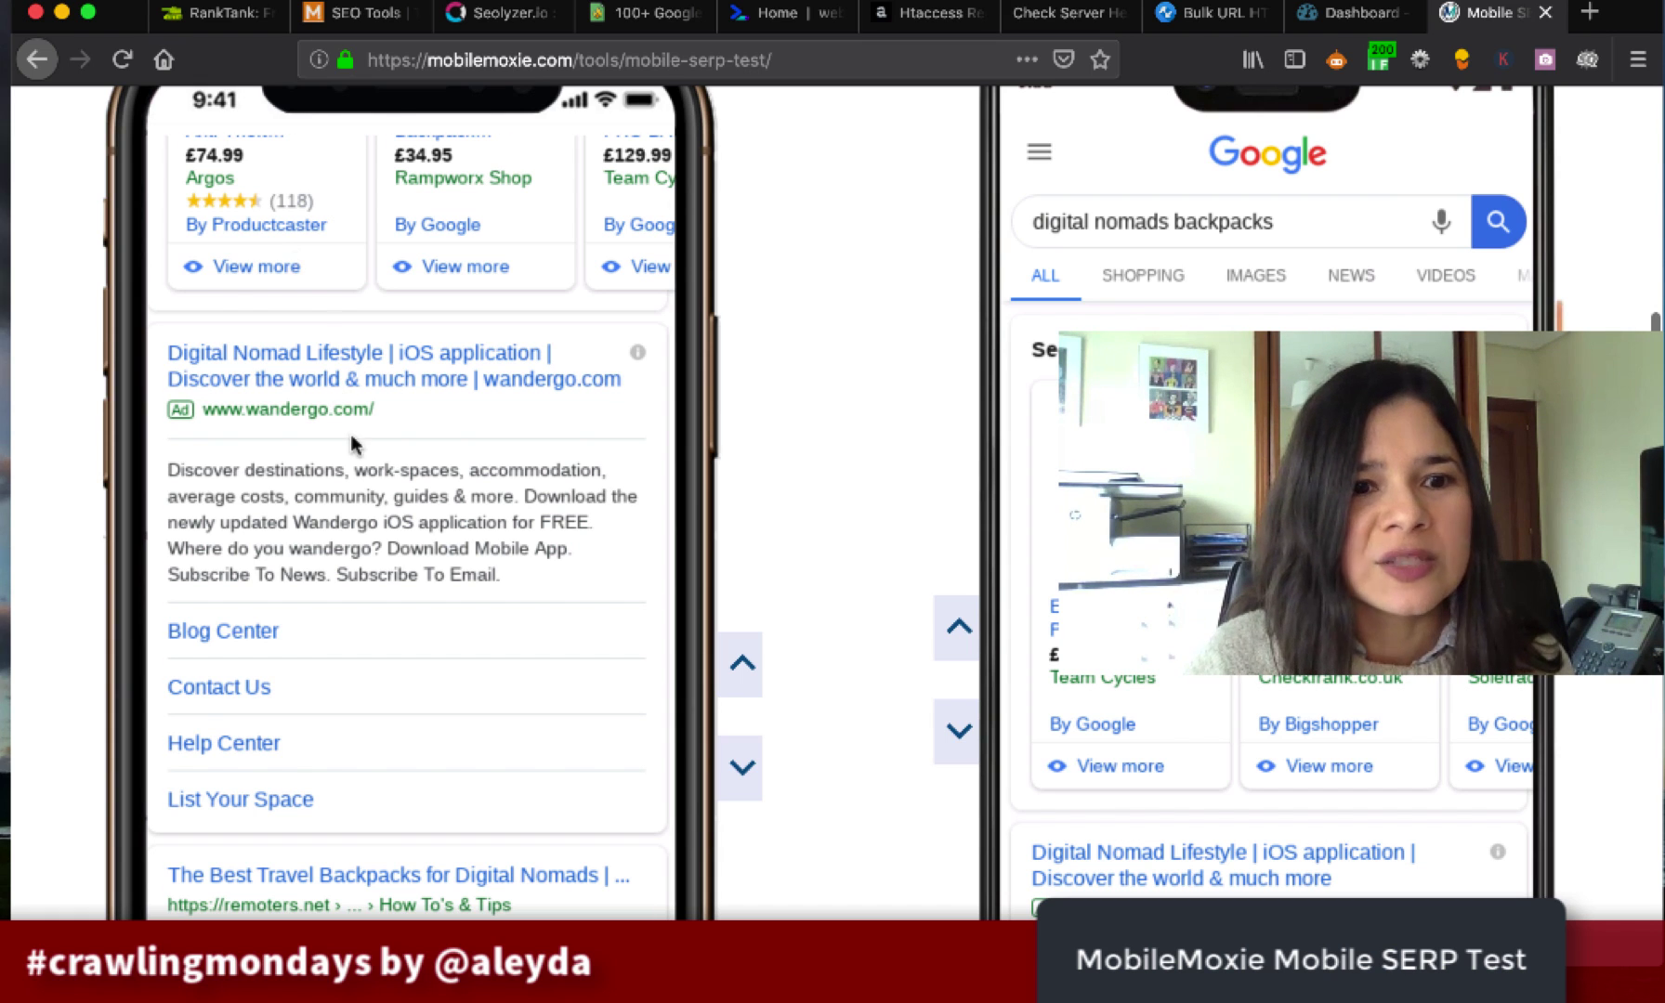
{"action": "scroll", "coordinate": [351, 430], "scroll_direction": "down", "scroll_amount": 3}
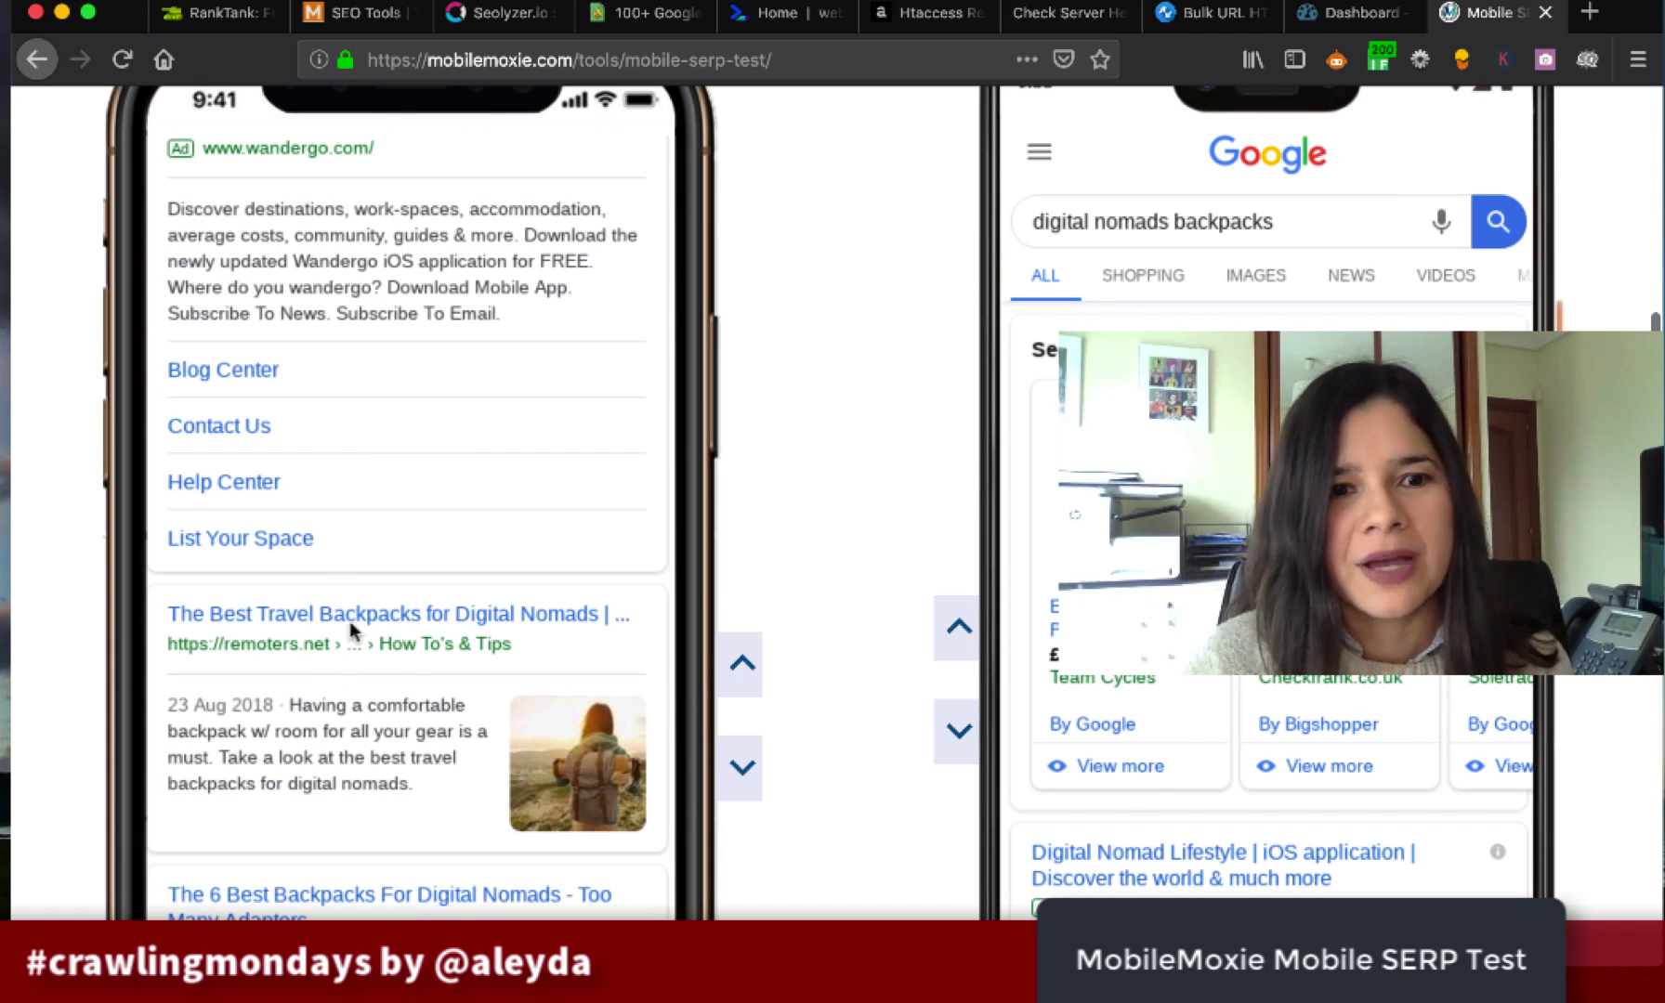
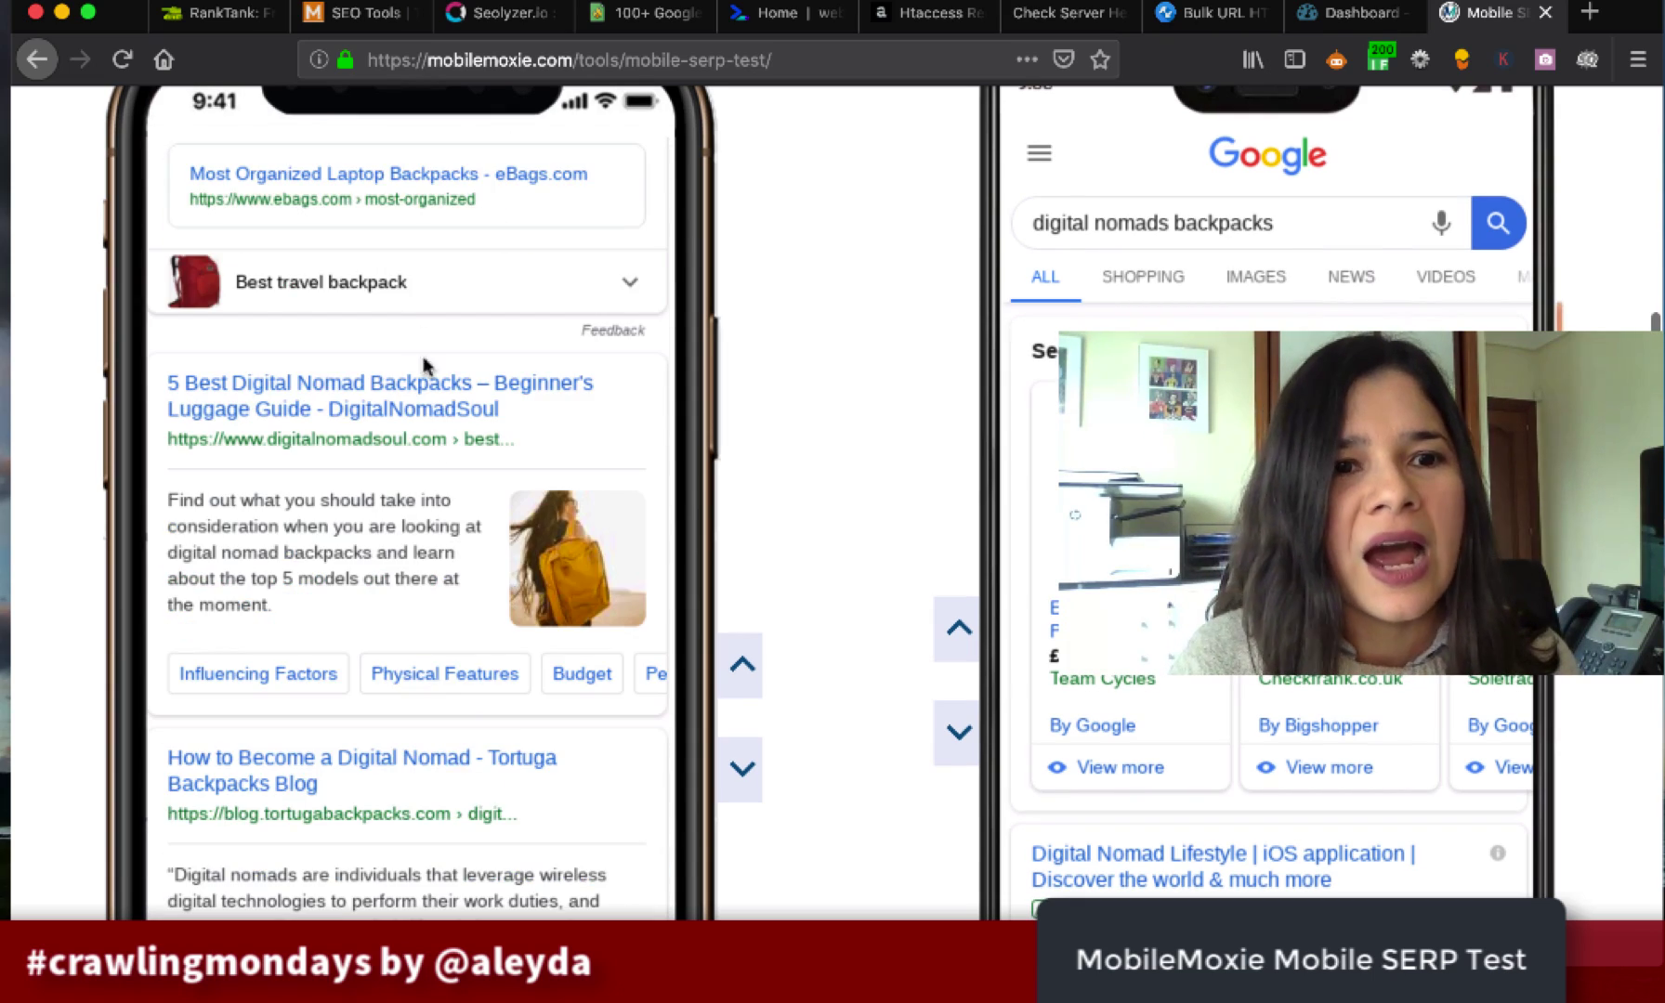
{"action": "scroll", "coordinate": [461, 487], "scroll_direction": "up", "scroll_amount": 1}
{"action": "scroll", "coordinate": [465, 488], "scroll_direction": "down", "scroll_amount": 8}
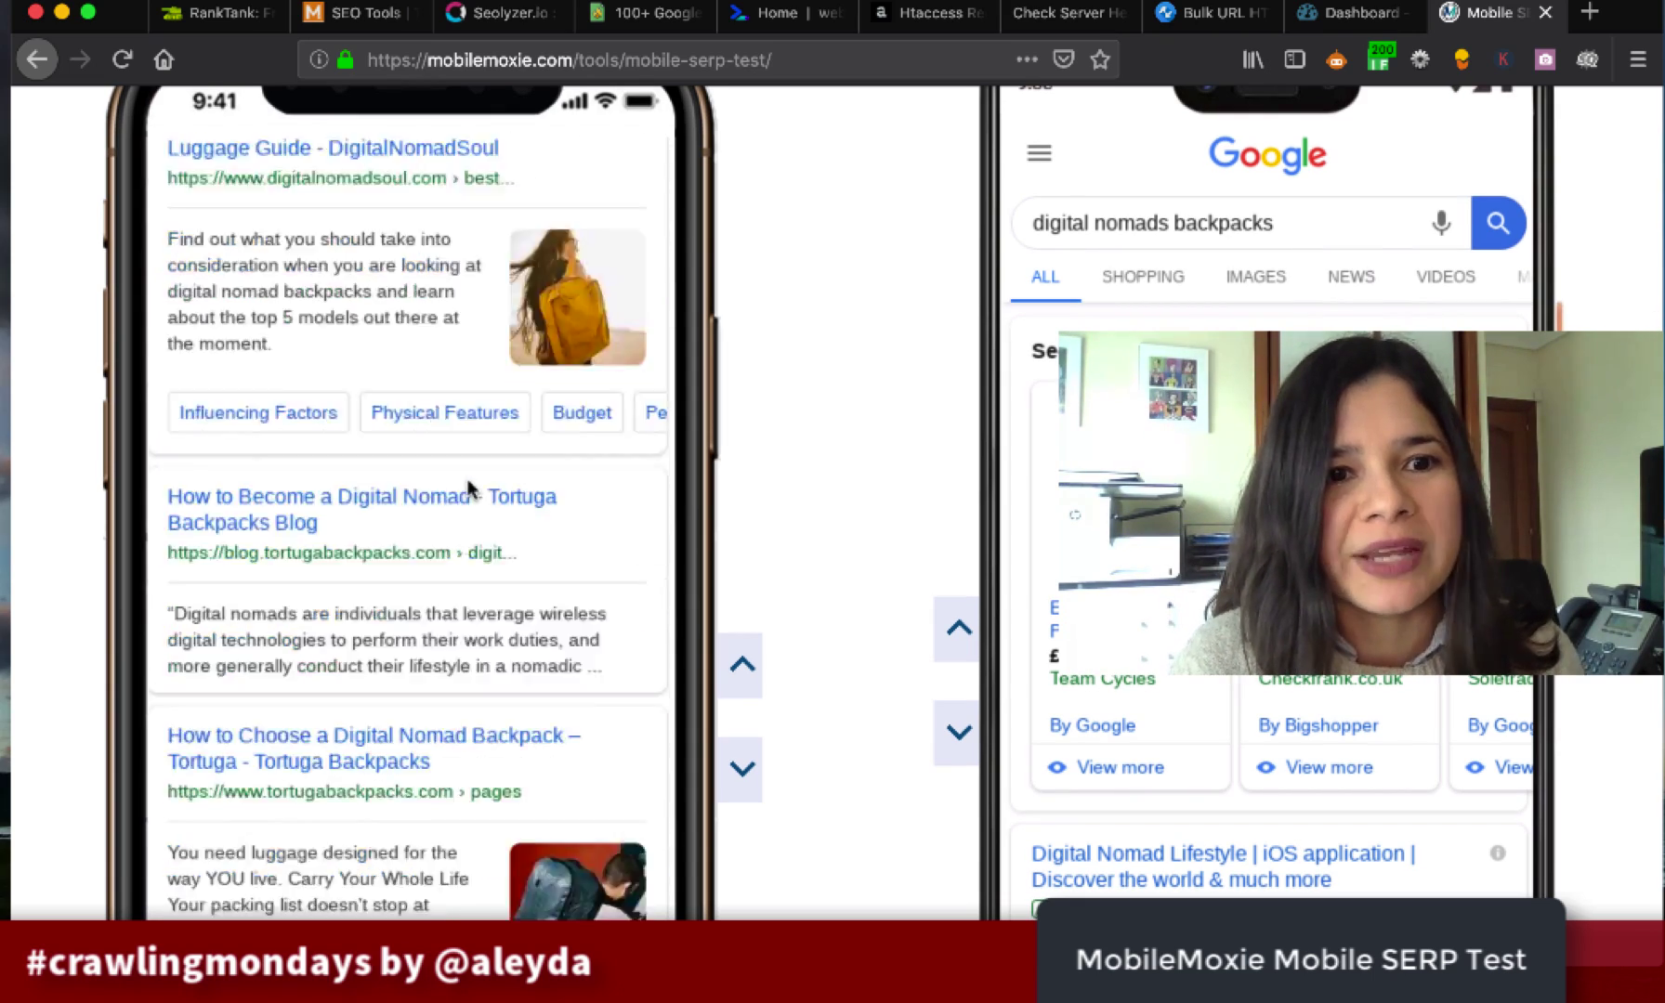
{"action": "scroll", "coordinate": [468, 483], "scroll_direction": "up", "scroll_amount": 2}
{"action": "scroll", "coordinate": [471, 477], "scroll_direction": "down", "scroll_amount": 4}
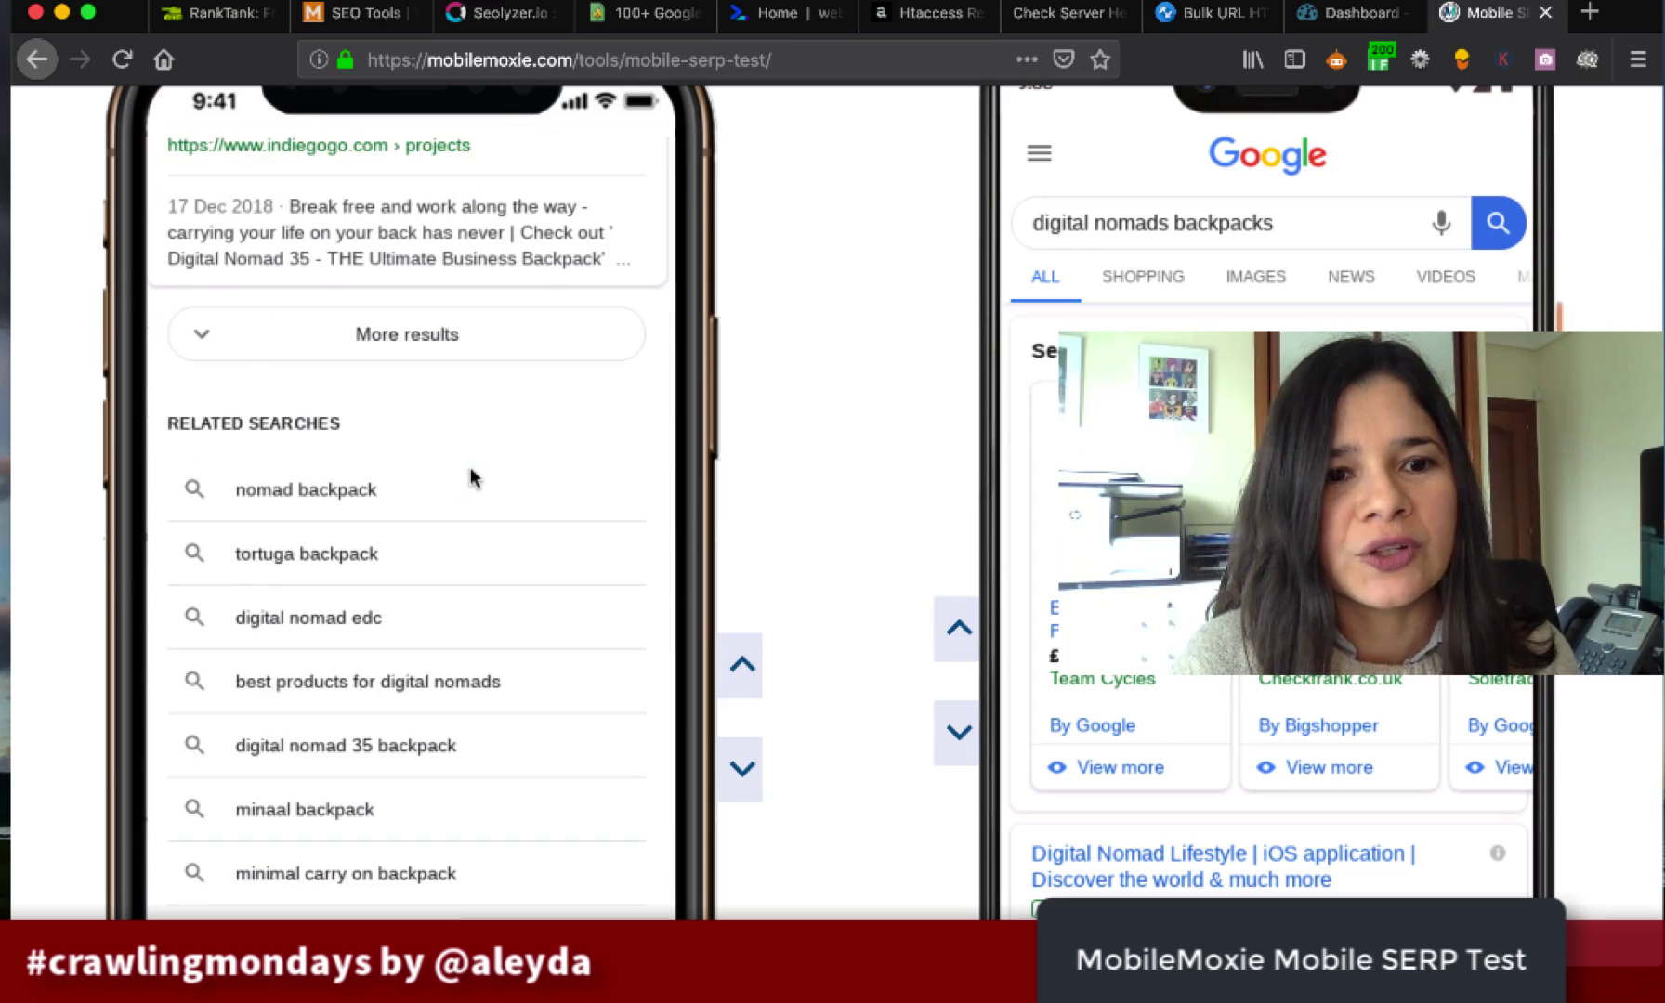
{"action": "scroll", "coordinate": [471, 478], "scroll_direction": "up", "scroll_amount": 10}
- Look through the Google Pixel 3XL preview down to its related searches and return to its top
{"action": "scroll", "coordinate": [1270, 502], "scroll_direction": "down", "scroll_amount": 5}
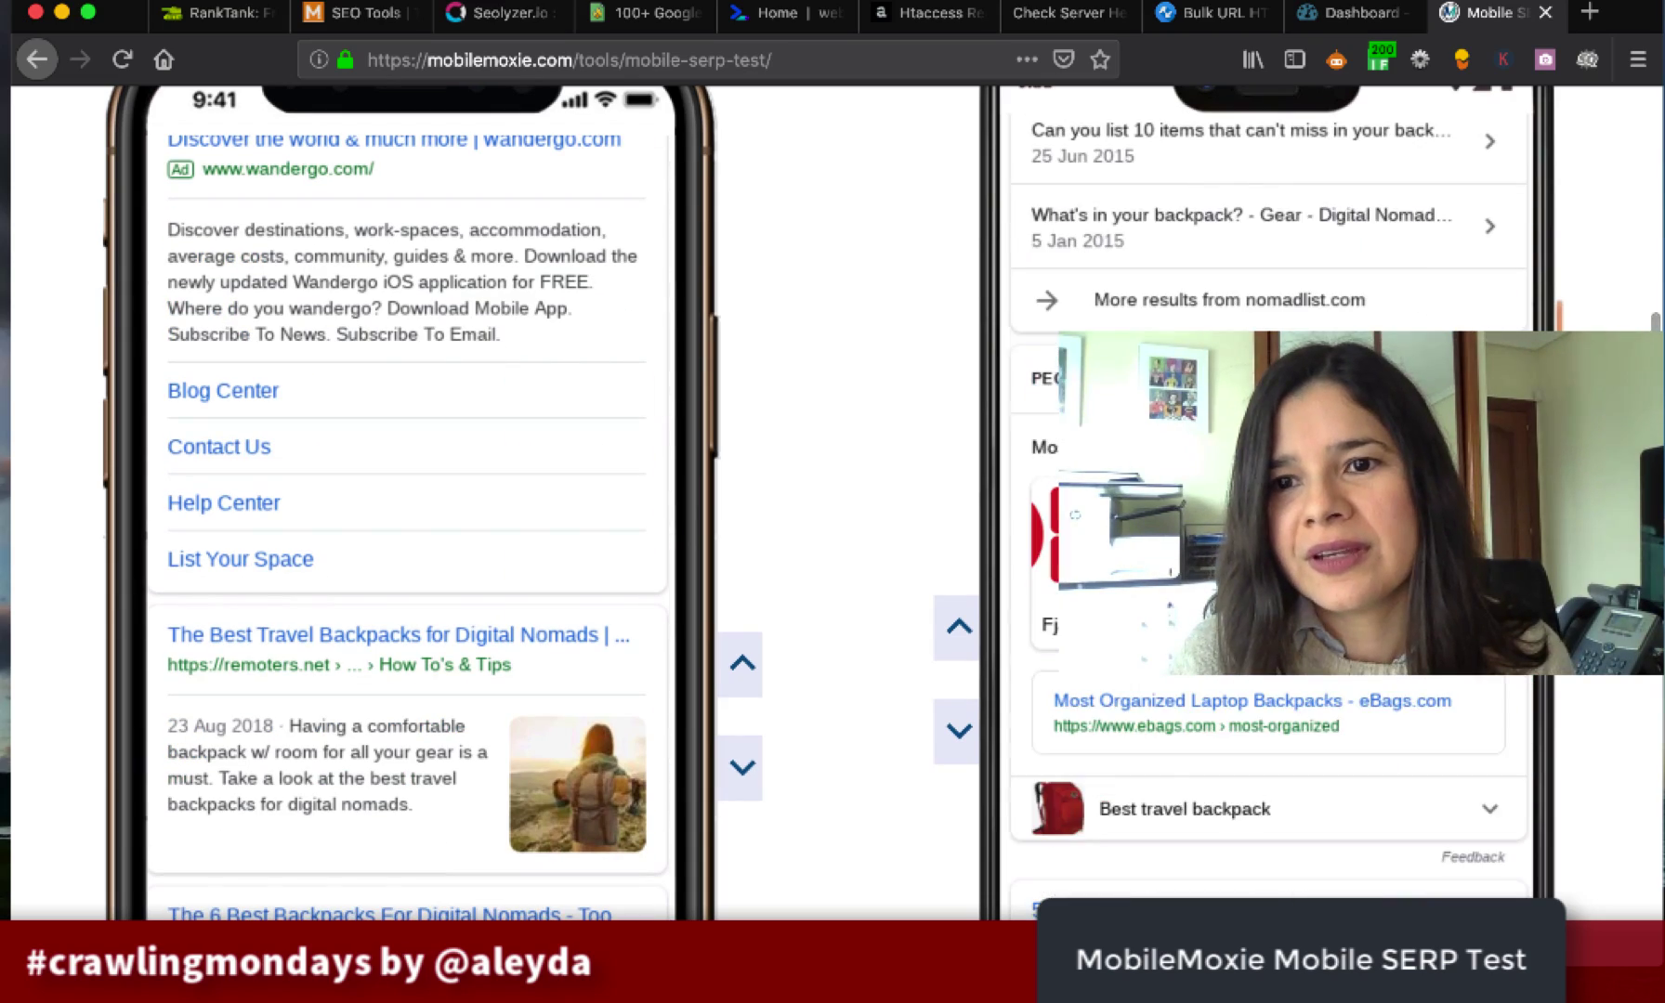
{"action": "scroll", "coordinate": [1270, 501], "scroll_direction": "down", "scroll_amount": 15}
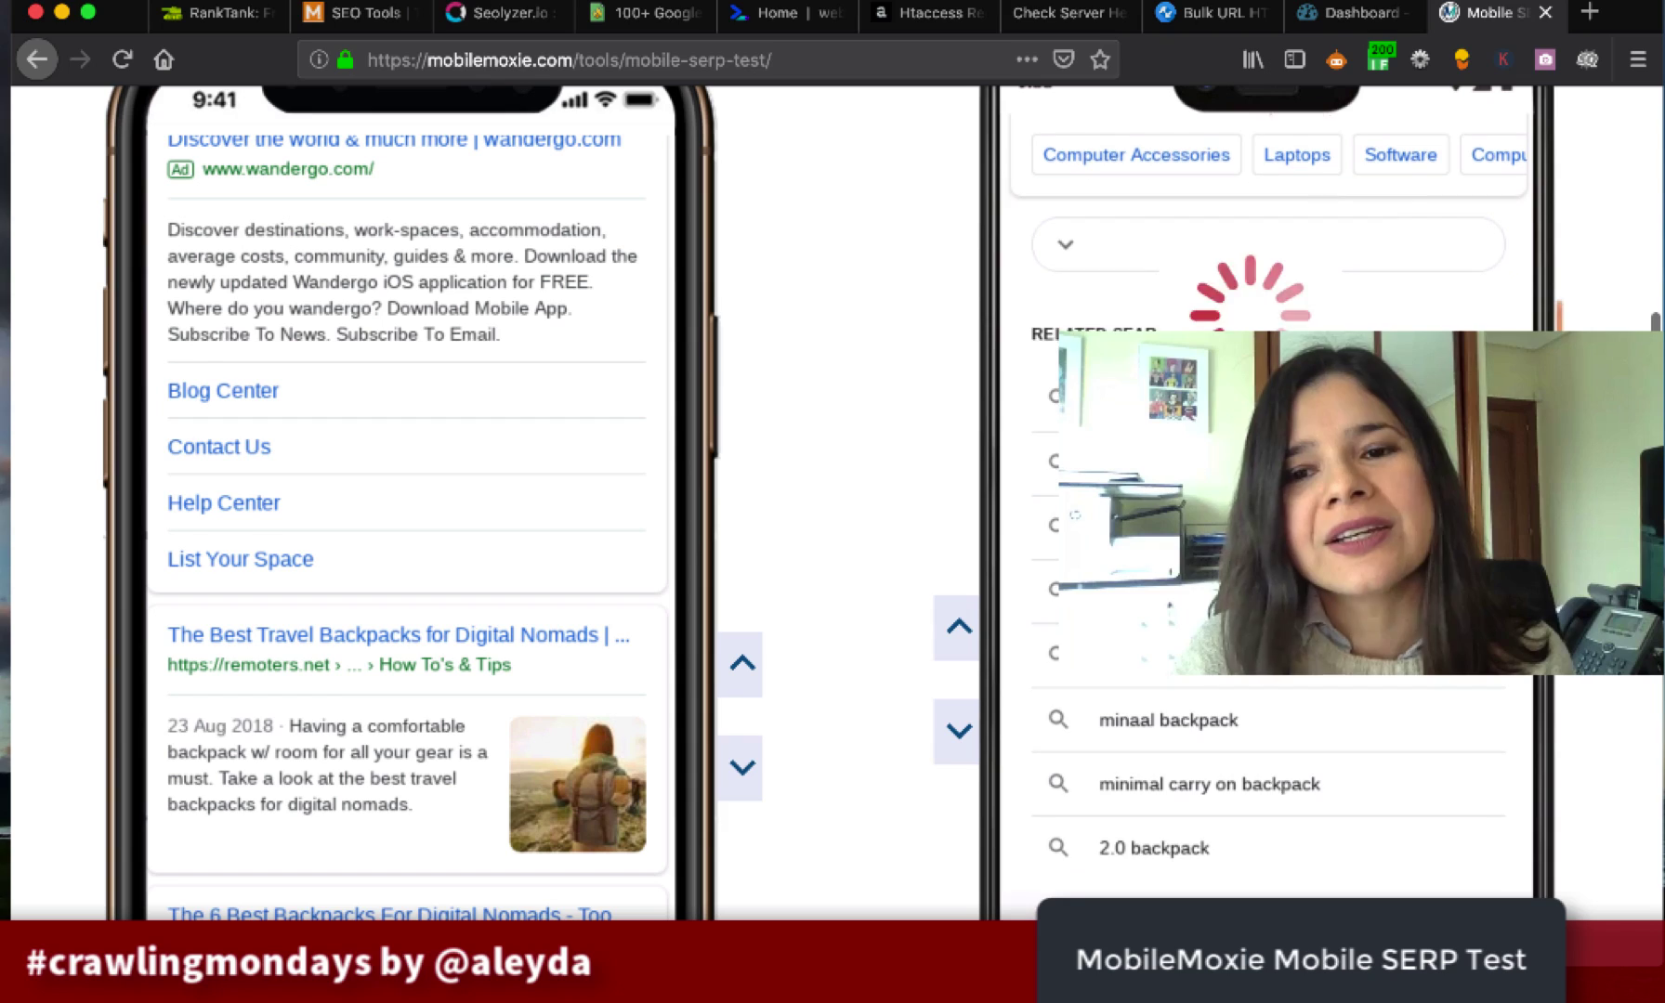
{"action": "scroll", "coordinate": [1270, 501], "scroll_direction": "up", "scroll_amount": 15}
{"action": "scroll", "coordinate": [1271, 502], "scroll_direction": "up", "scroll_amount": 10}
{"action": "scroll", "coordinate": [731, 414], "scroll_direction": "up", "scroll_amount": 5}
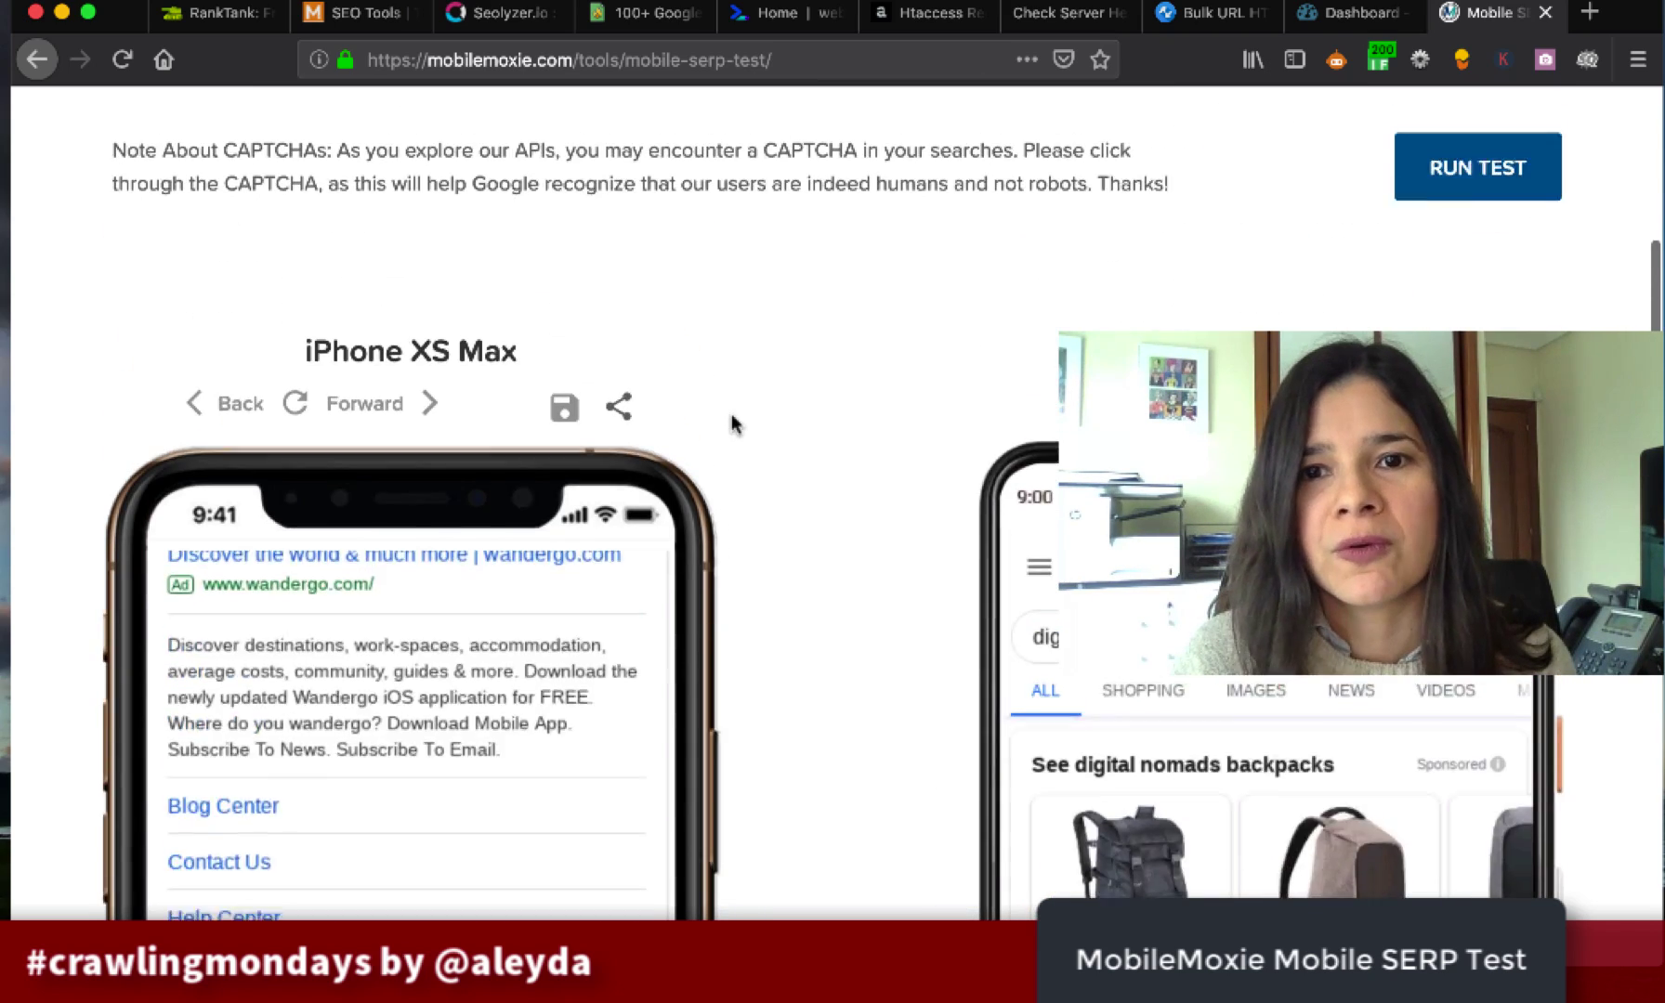
- Go back to the Mobile SERP Test form and look over its location and search fields
{"action": "scroll", "coordinate": [731, 422], "scroll_direction": "up", "scroll_amount": 2}
{"action": "scroll", "coordinate": [1013, 376], "scroll_direction": "up", "scroll_amount": 5}
{"action": "left_click", "coordinate": [795, 368]}
{"action": "left_click", "coordinate": [550, 583]}
{"action": "left_click", "coordinate": [624, 358]}
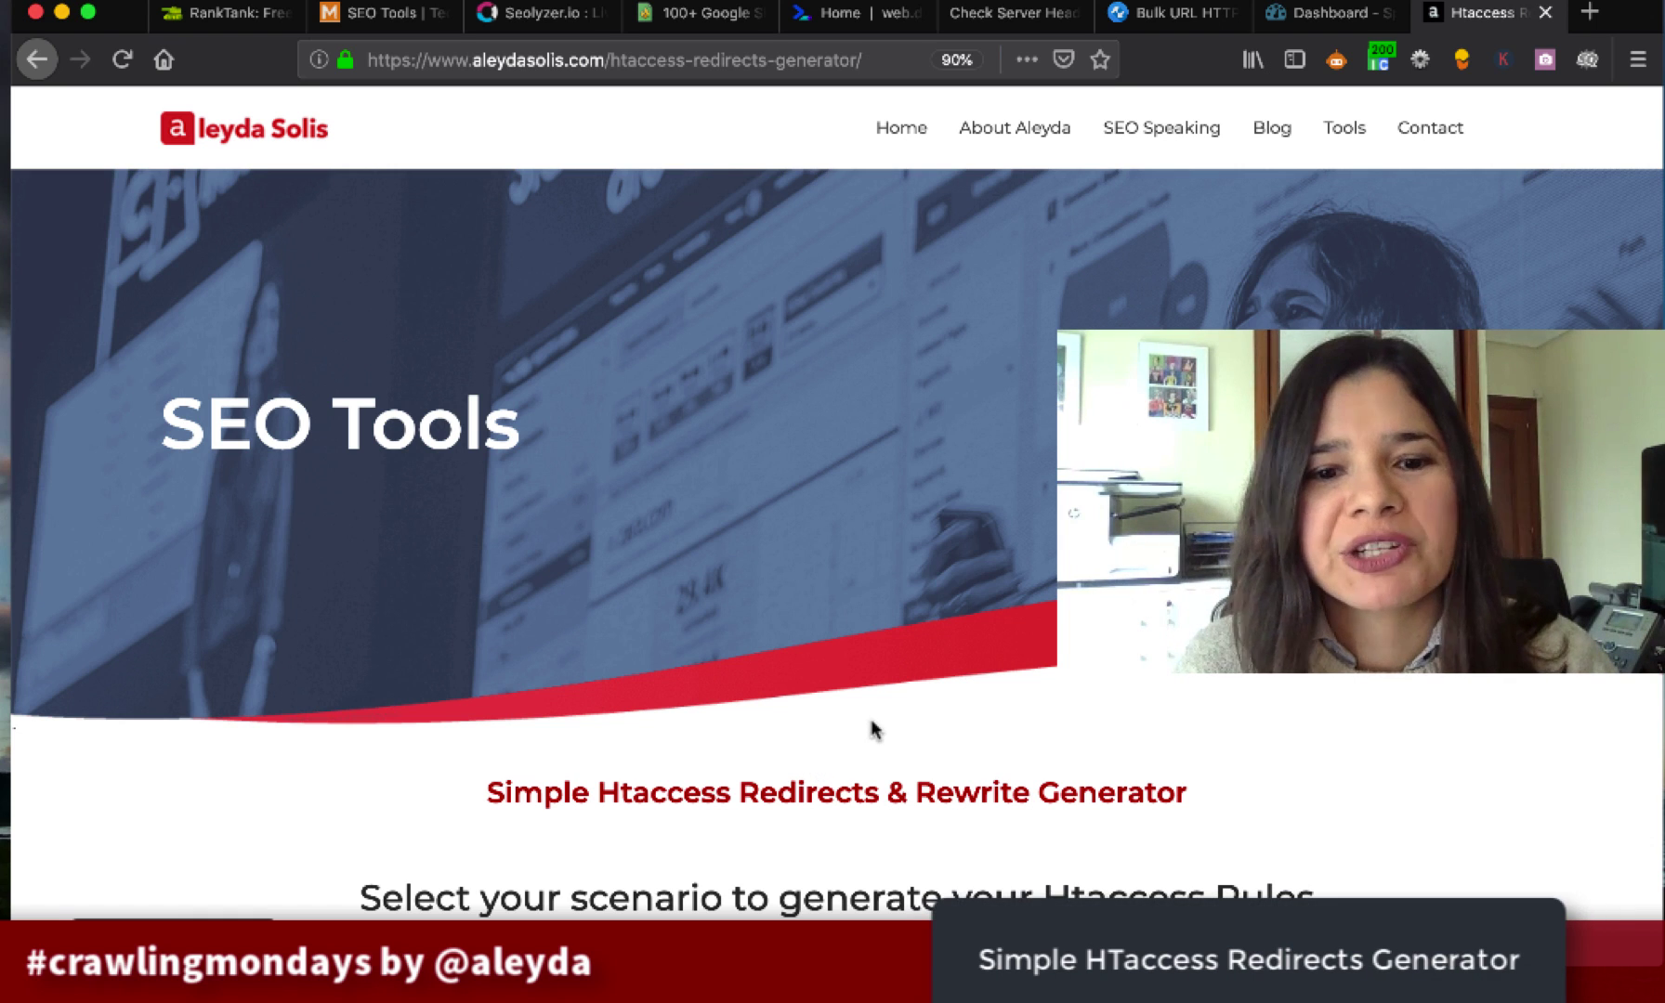
- Look over the available Htaccess redirect scenarios and open the subdomain to subdirectory redirect generator
{"action": "scroll", "coordinate": [873, 729], "scroll_direction": "down", "scroll_amount": 5}
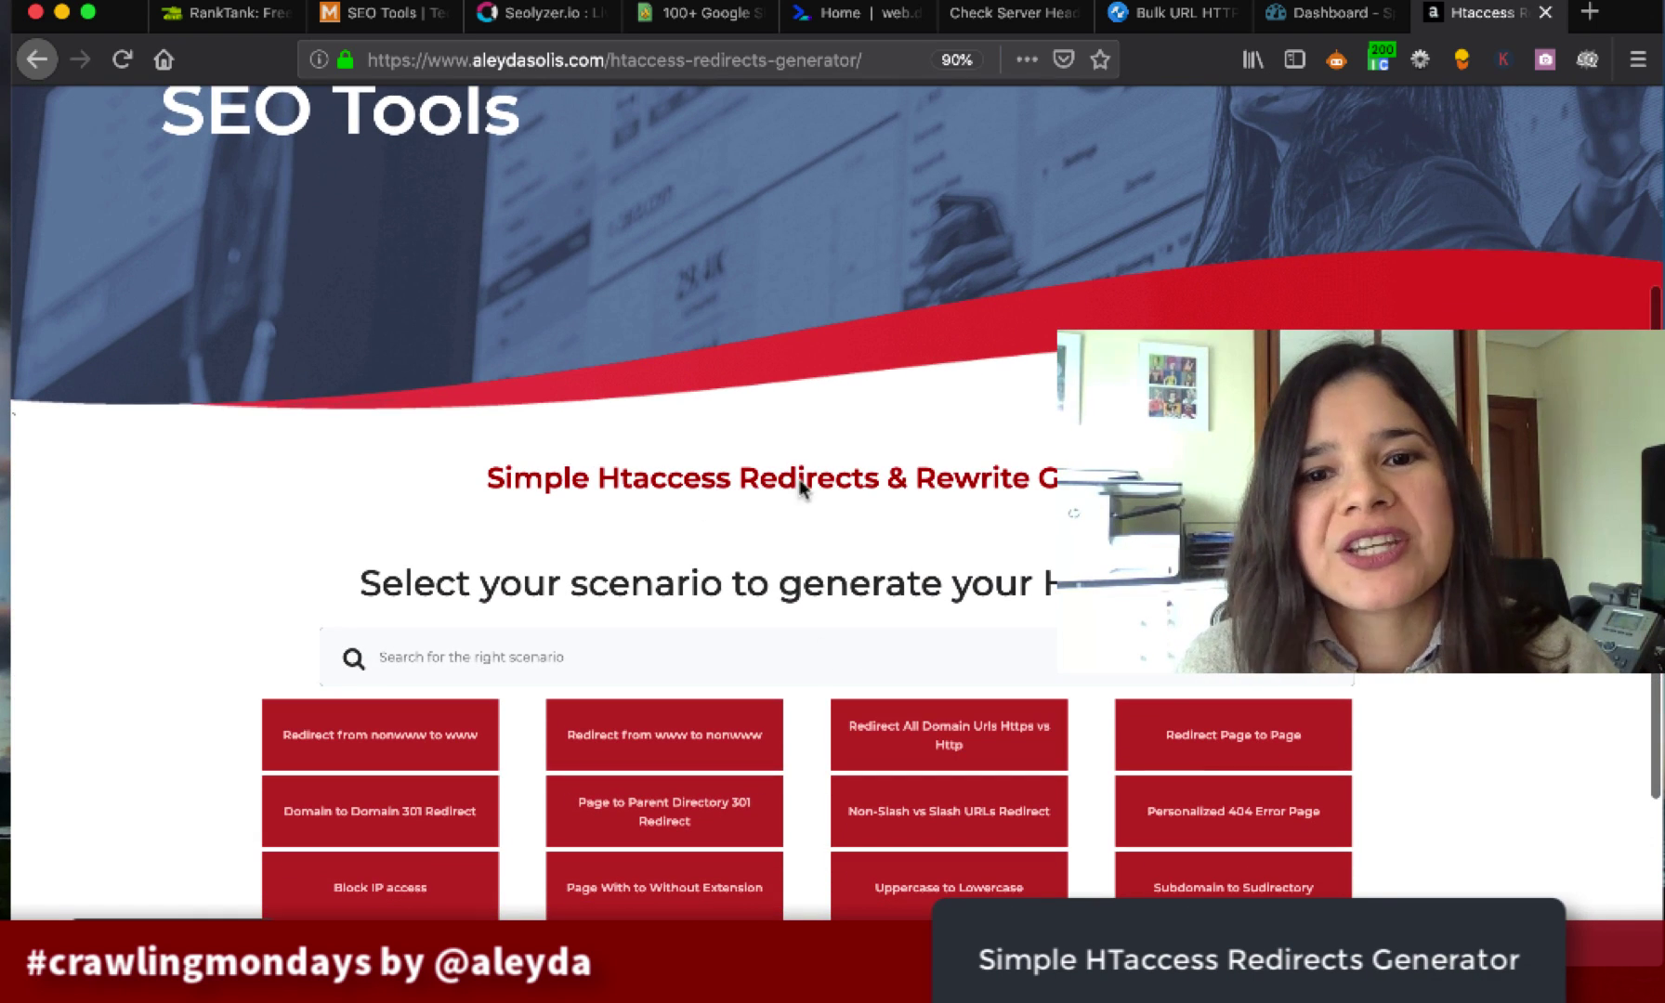
{"action": "scroll", "coordinate": [1025, 491], "scroll_direction": "down", "scroll_amount": 2}
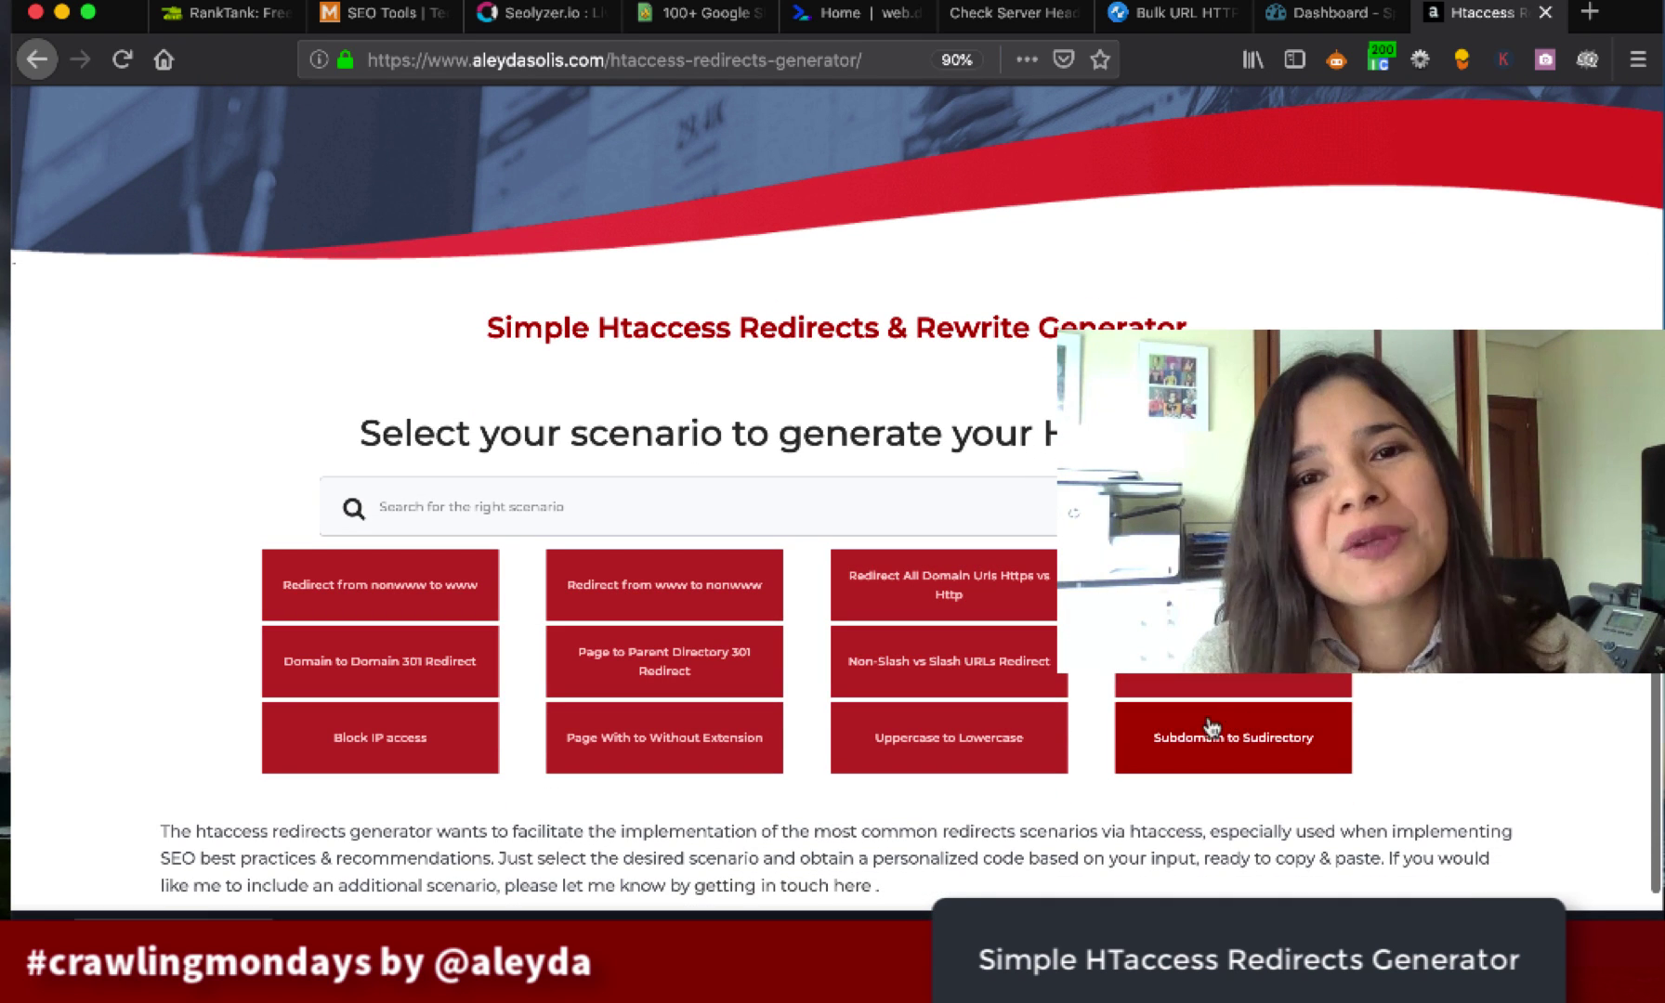
{"action": "scroll", "coordinate": [873, 743], "scroll_direction": "down", "scroll_amount": 1}
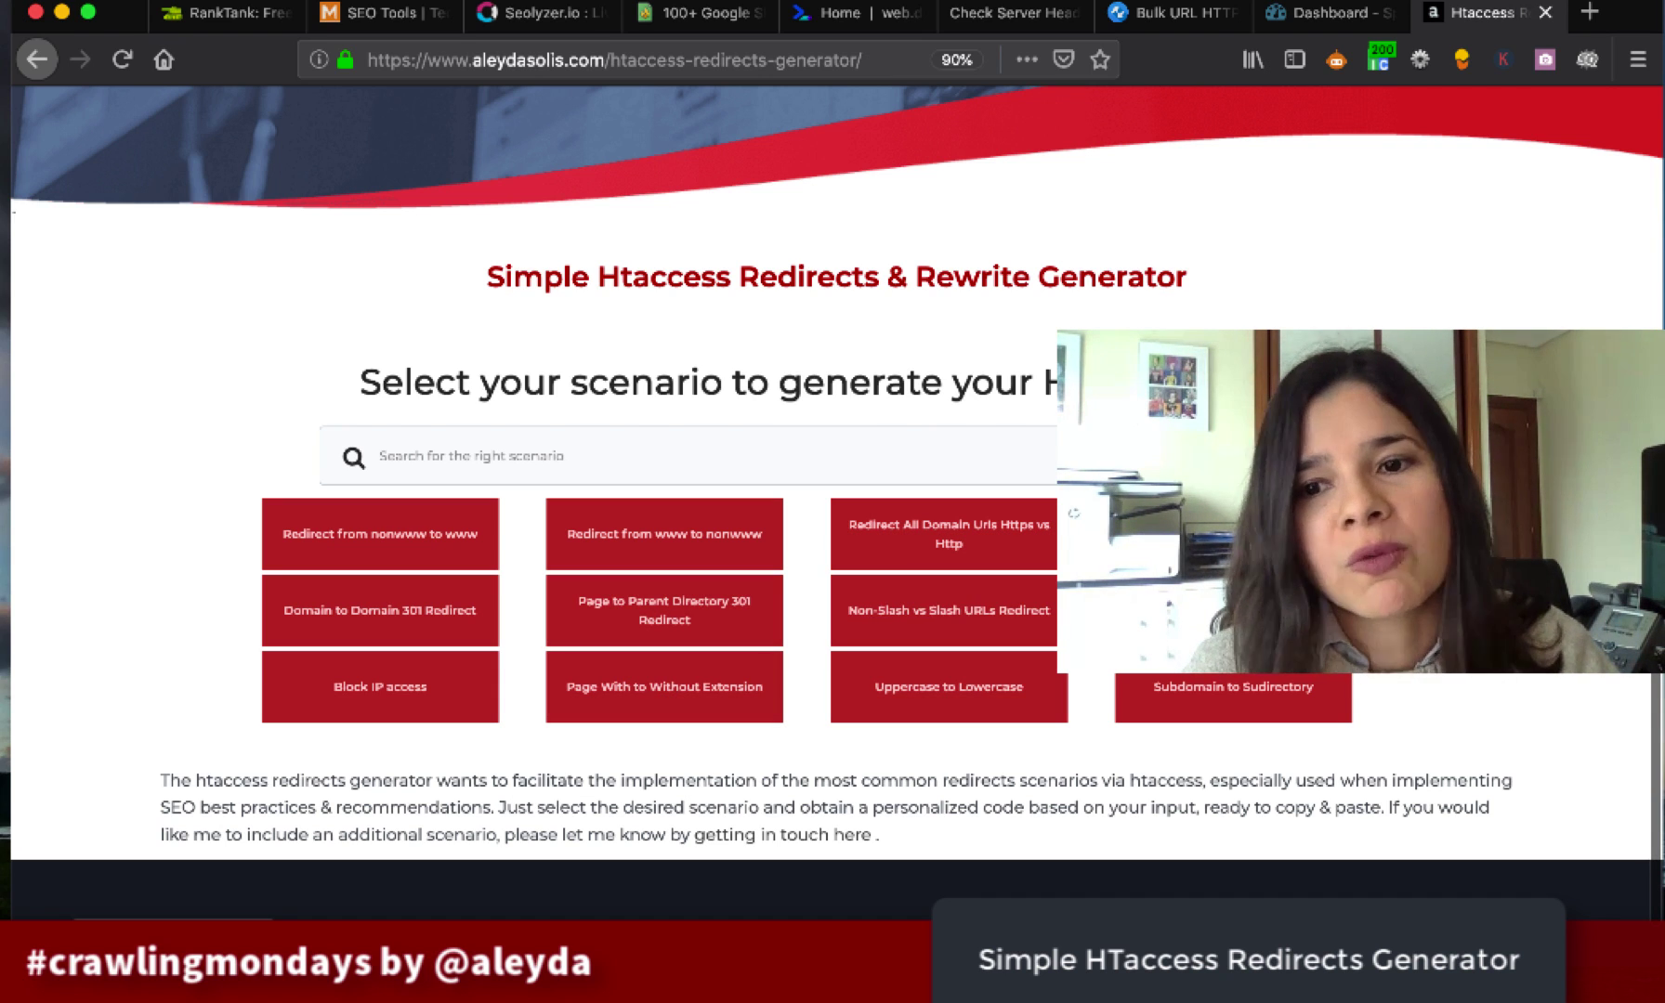
{"action": "left_click", "coordinate": [1199, 697]}
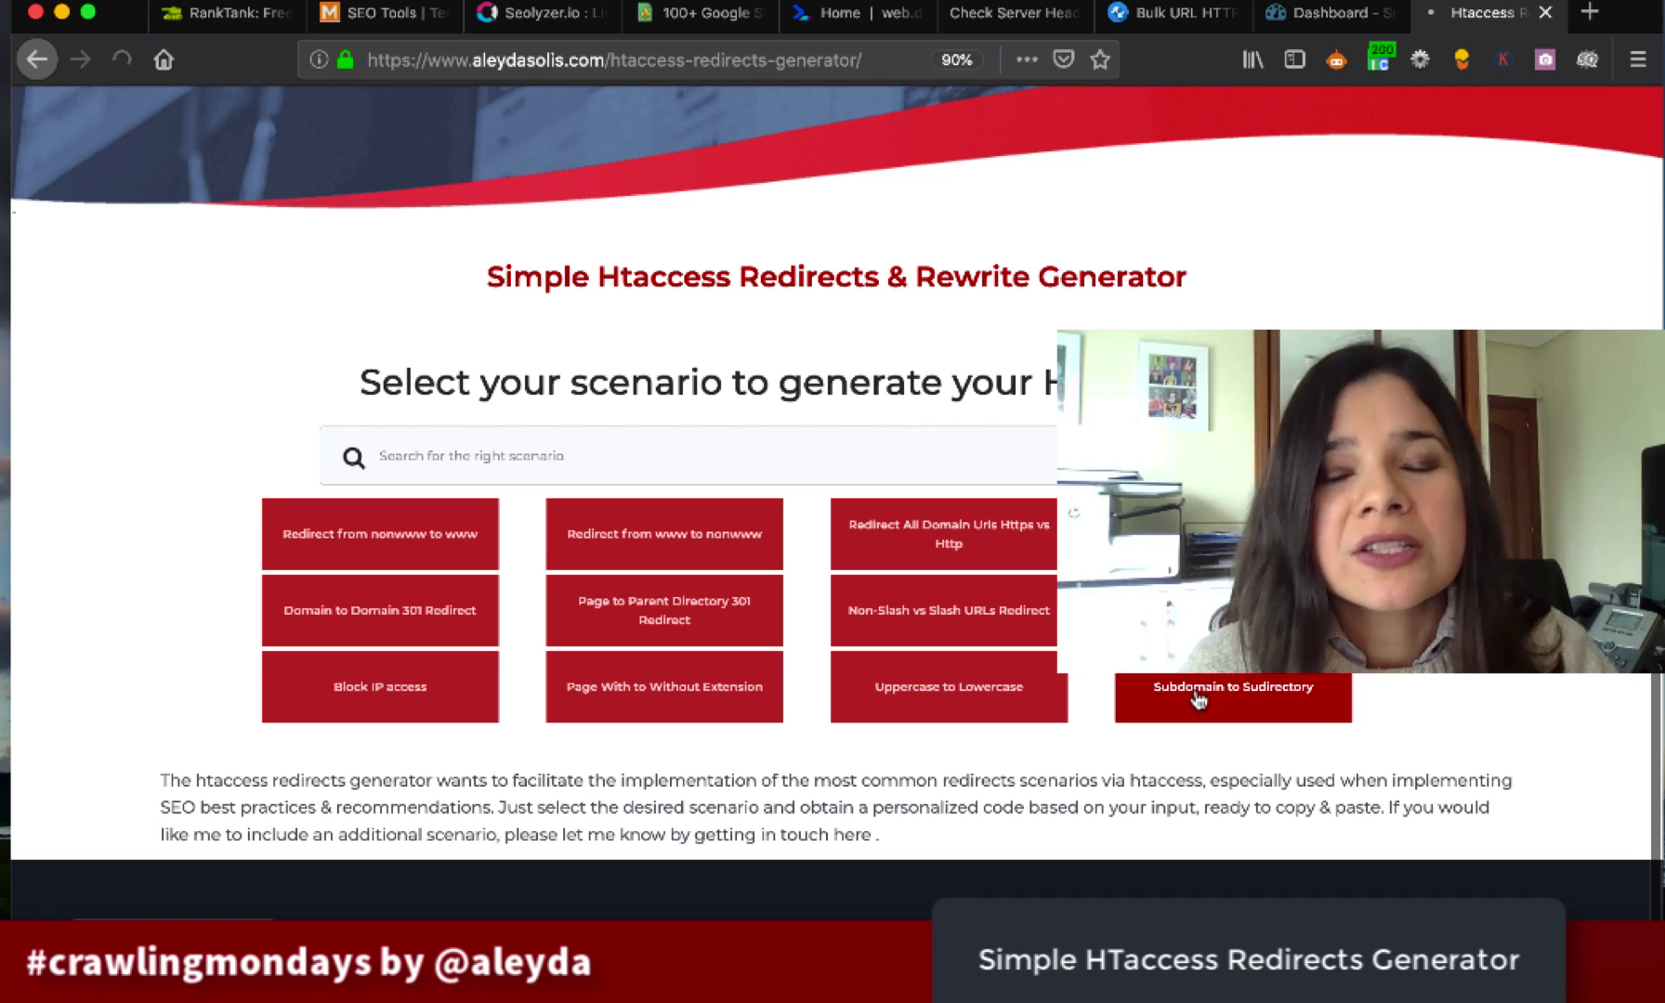
{"action": "scroll", "coordinate": [811, 597], "scroll_direction": "down", "scroll_amount": 3}
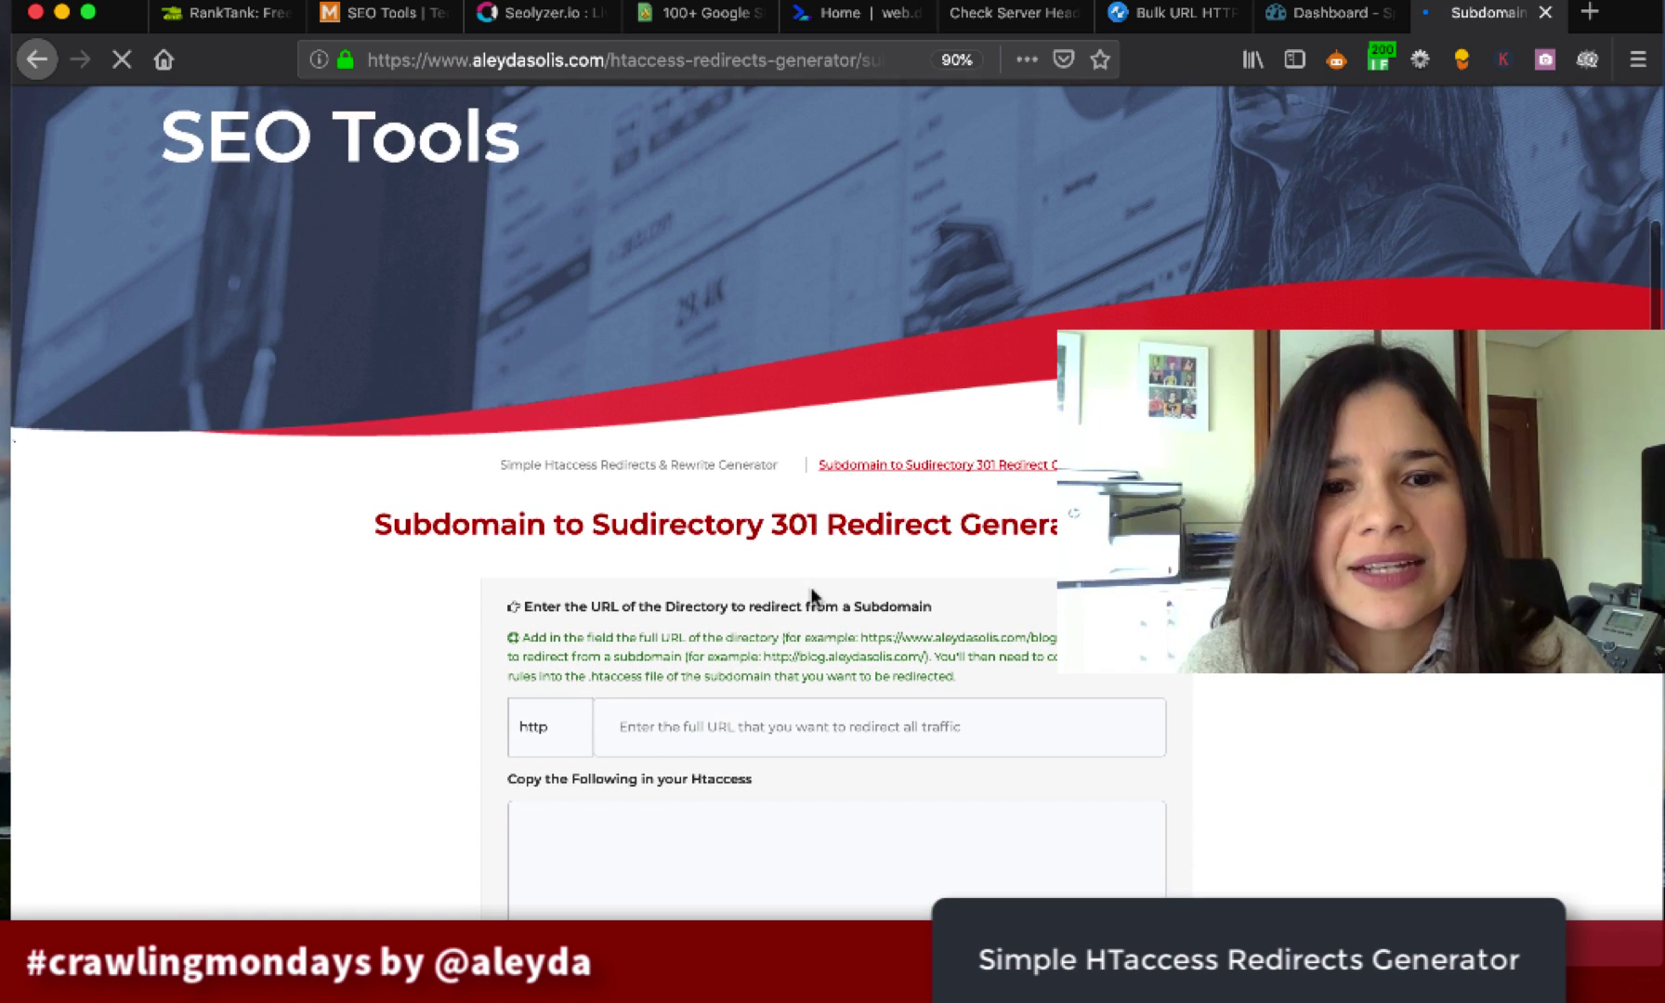
- Choose https as the protocol and enter remoters.net as the URL to redirect the subdomain to
{"action": "left_click", "coordinate": [541, 613]}
{"action": "left_click", "coordinate": [550, 606]}
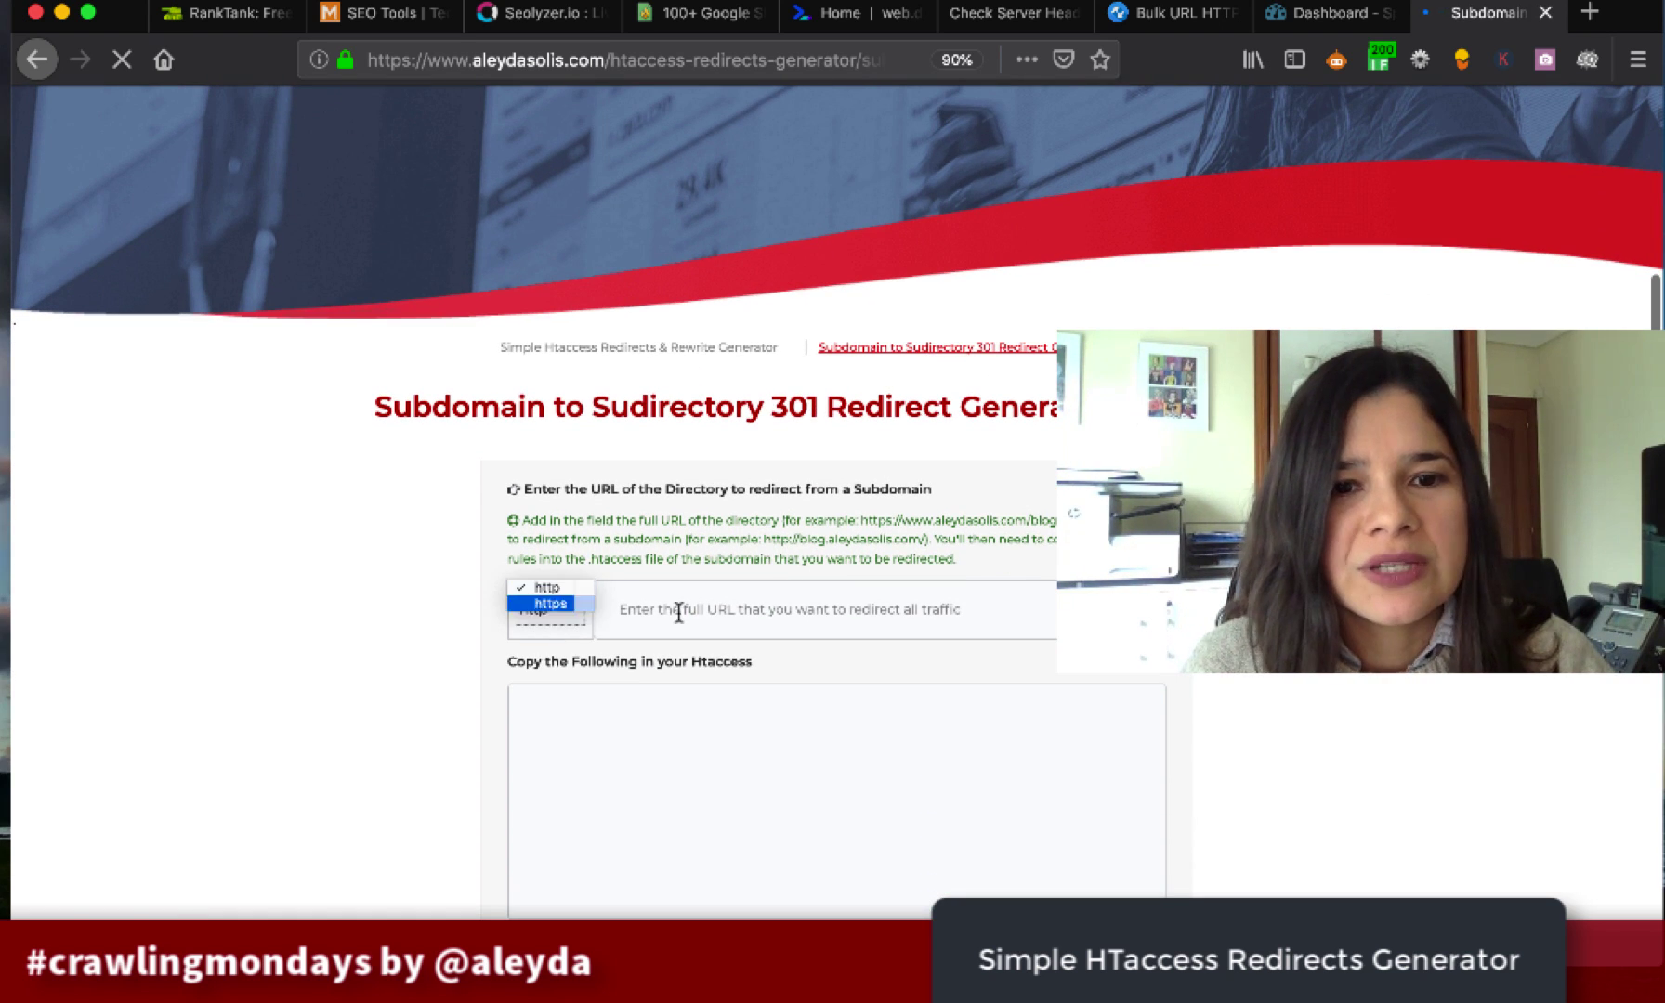
{"action": "left_click", "coordinate": [764, 612]}
{"action": "type", "text": "remoters.net"}
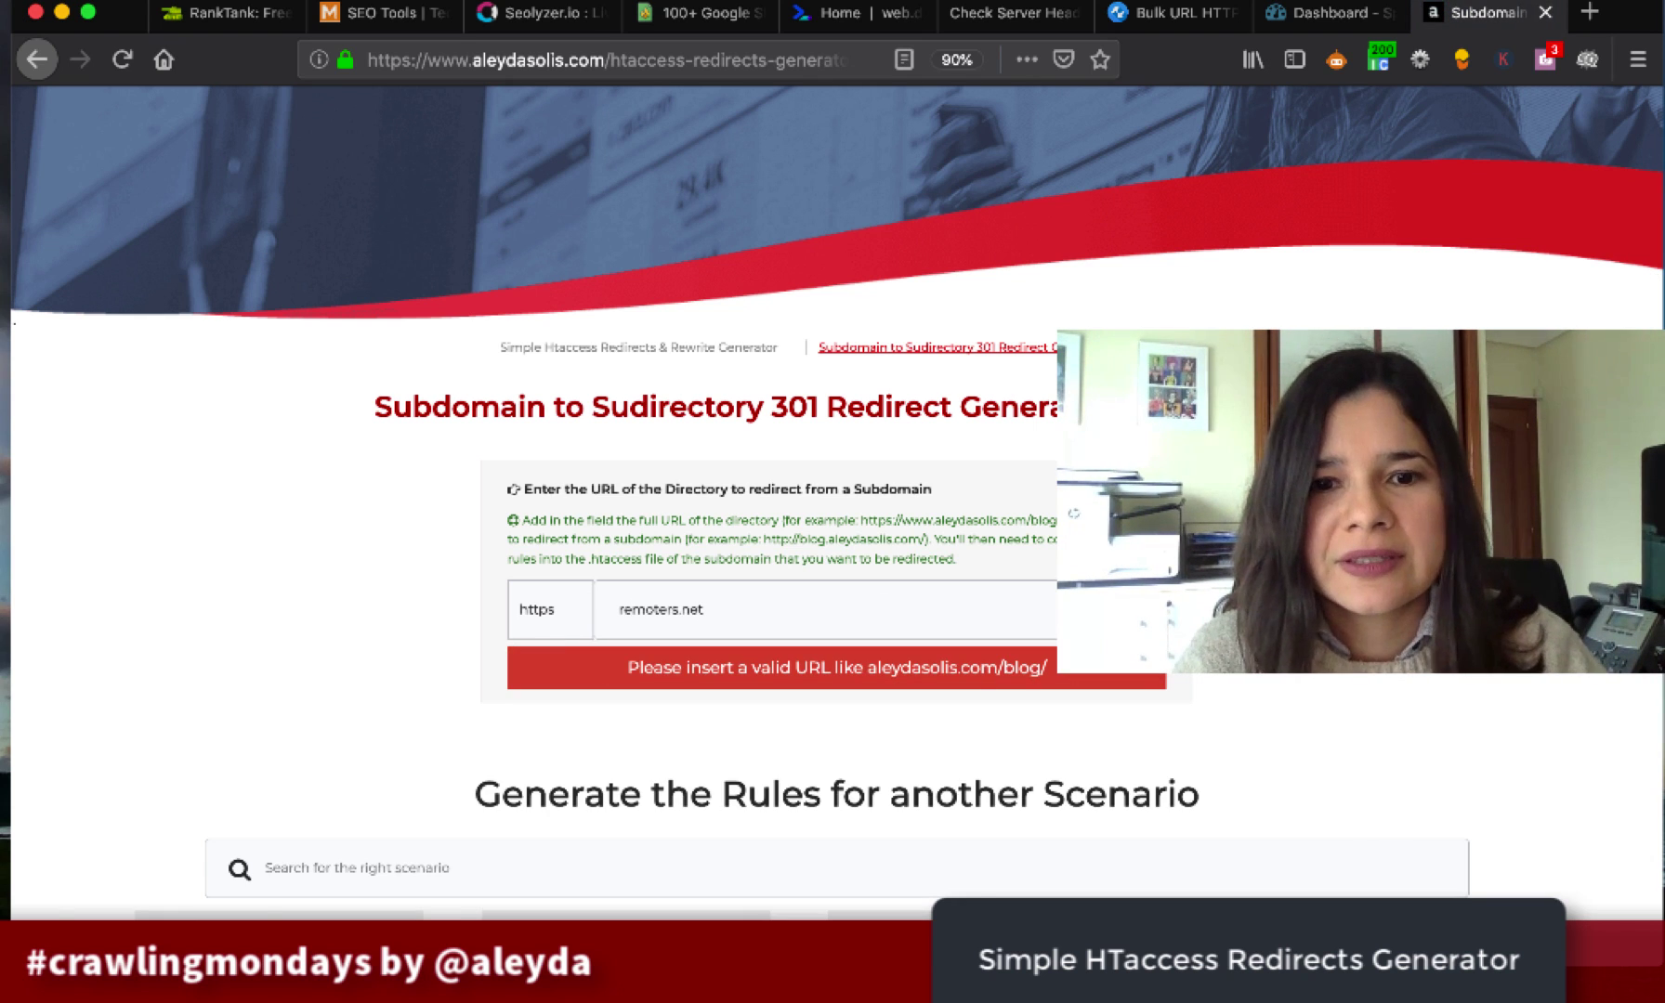
{"action": "left_click", "coordinate": [633, 609]}
{"action": "key", "text": "Left"}
{"action": "key", "text": "Left"}
{"action": "type", "text": "www."}
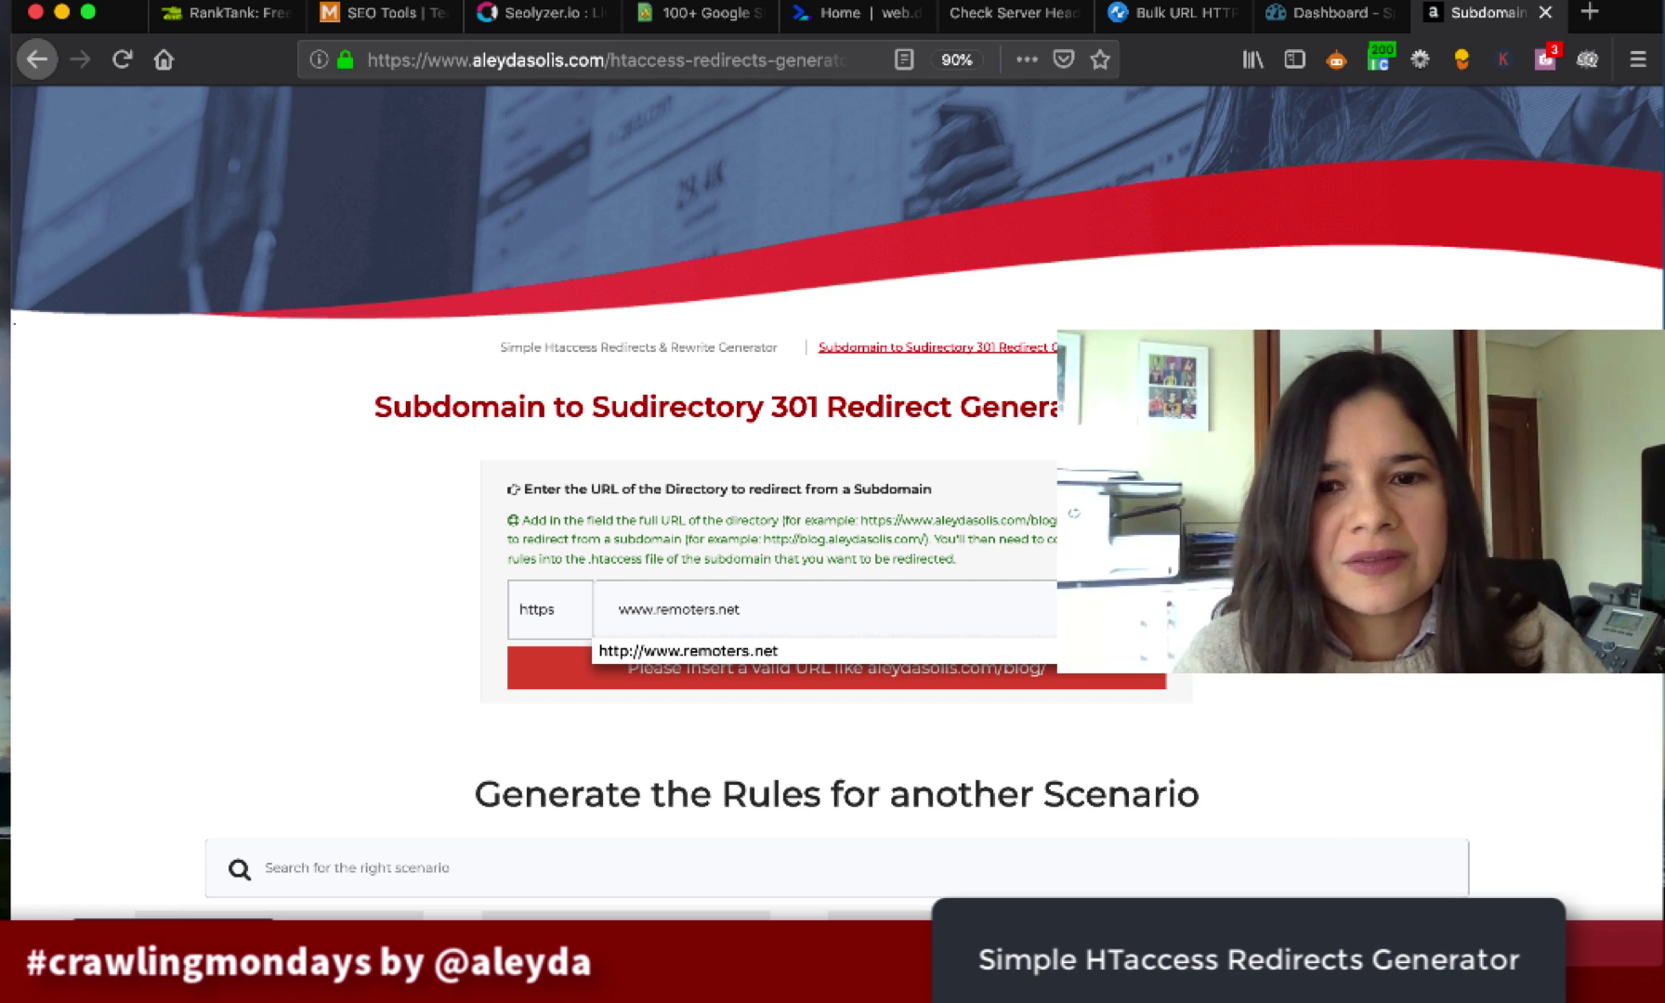
{"action": "key", "text": "Escape"}
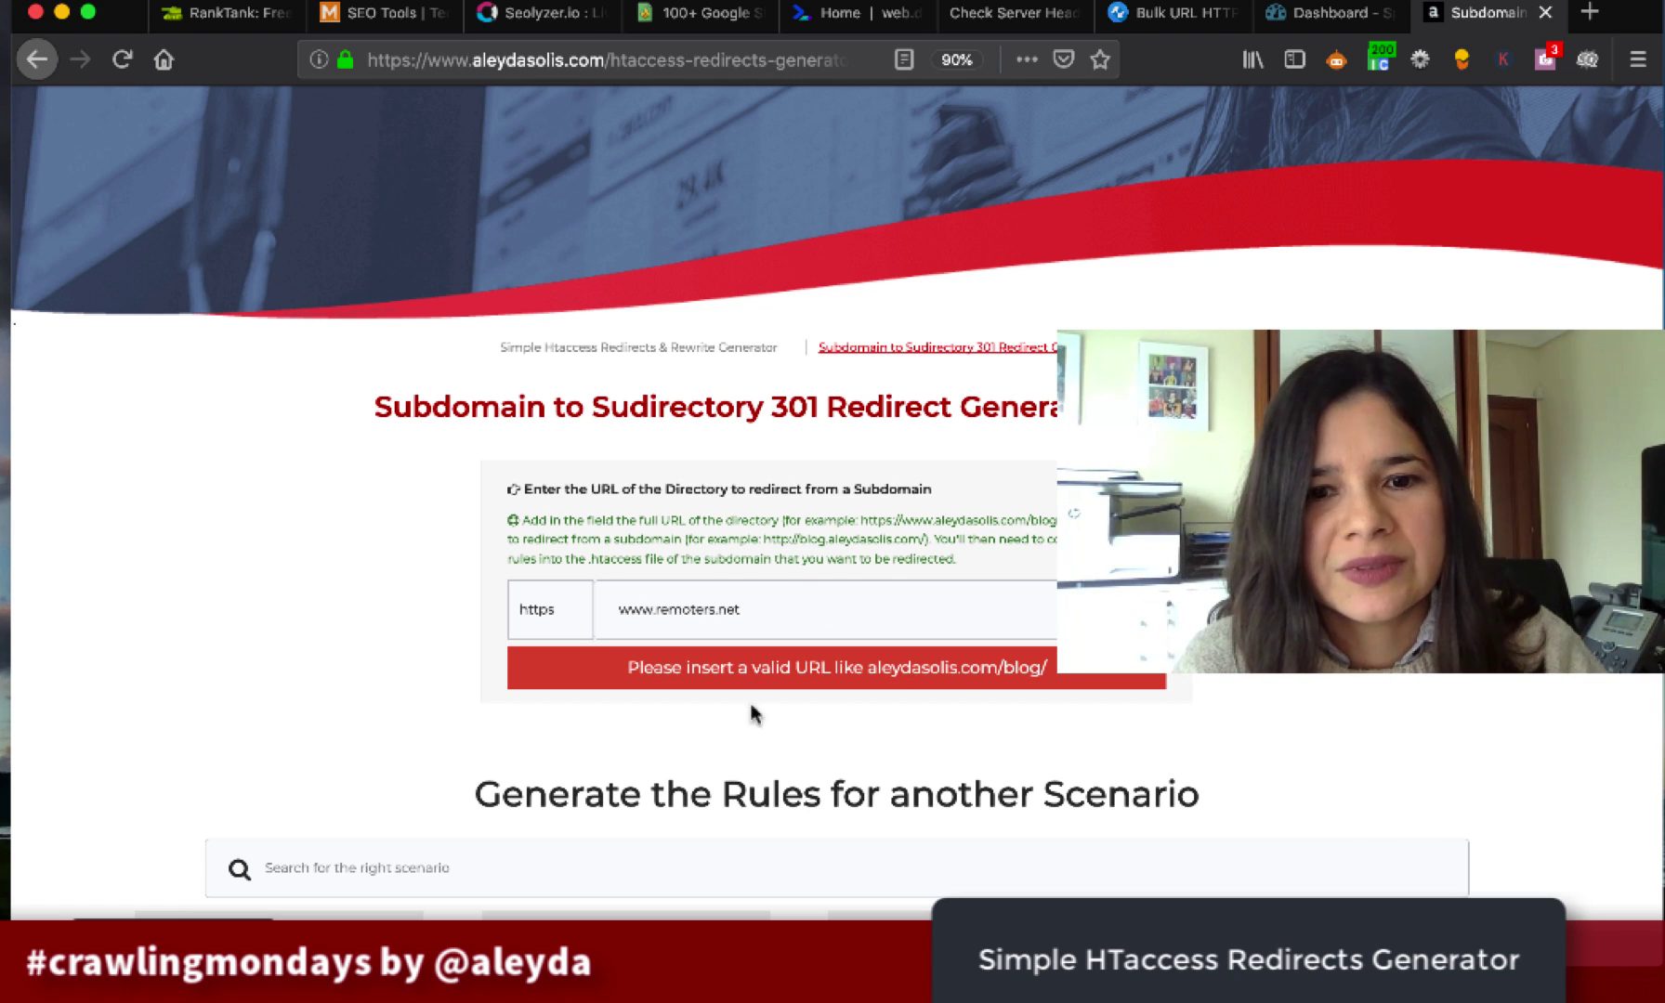
{"action": "type", "text": "/blog/"}
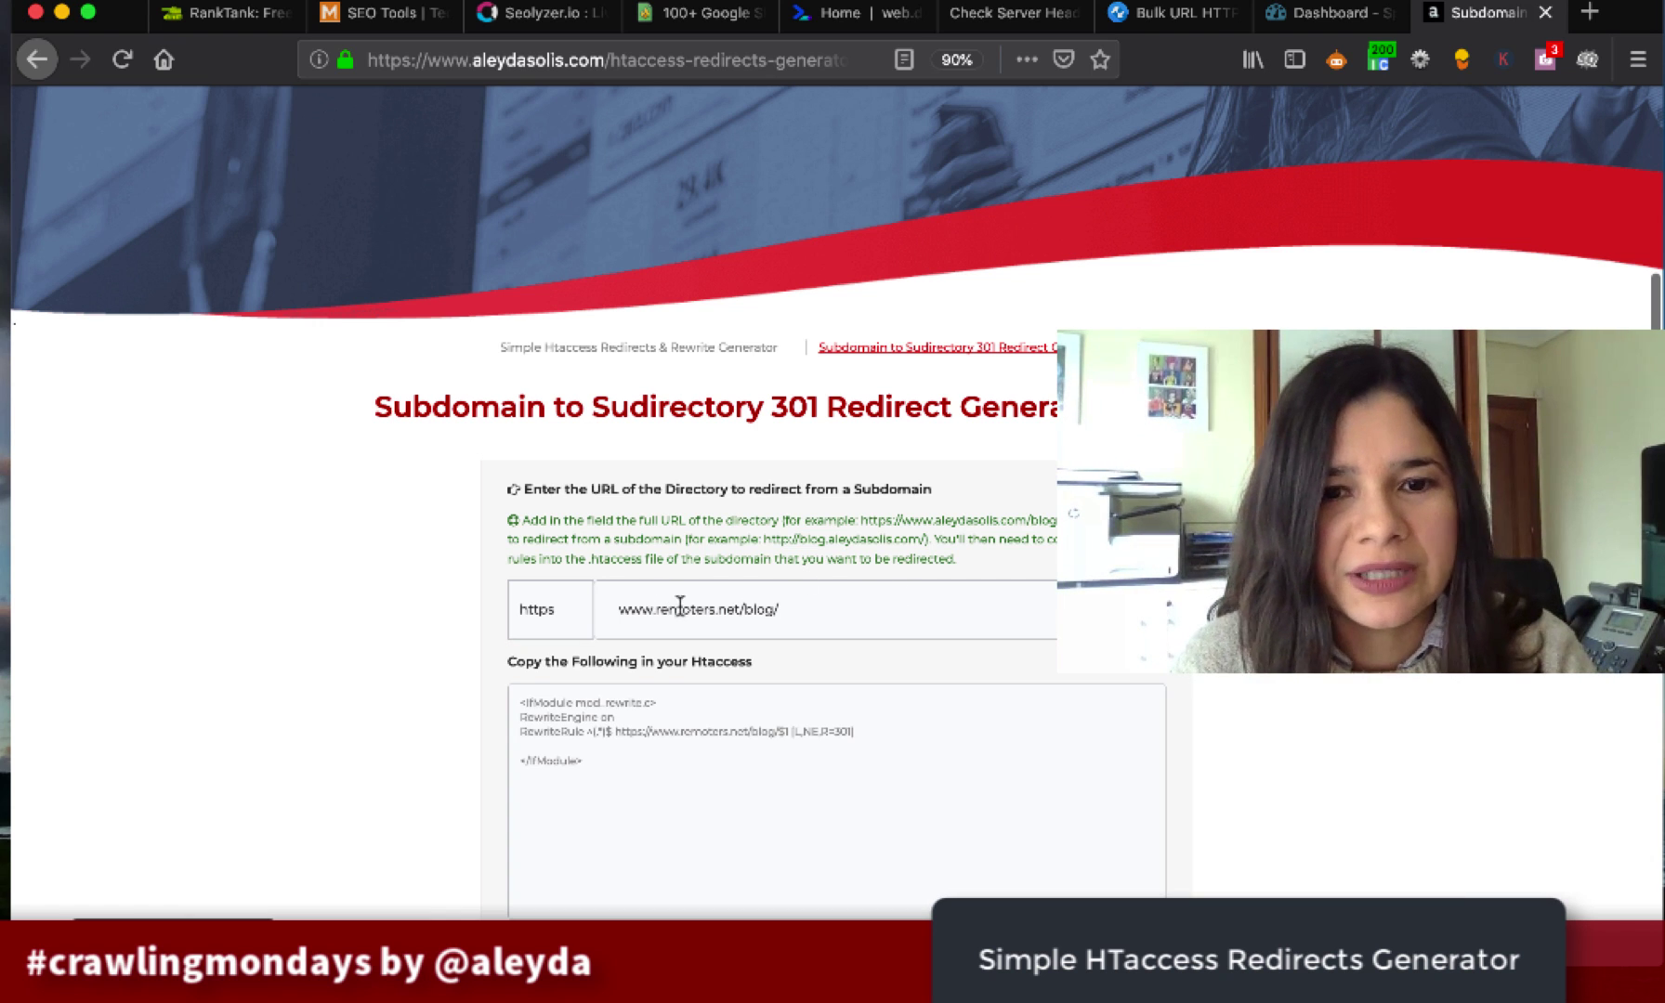
- Change the target URL to remoters.net/whatever/ by removing the www prefix and replacing the blog directory
{"action": "left_click_drag", "start_coordinate": [654, 609], "coordinate": [499, 588]}
{"action": "key", "text": "BackSpace"}
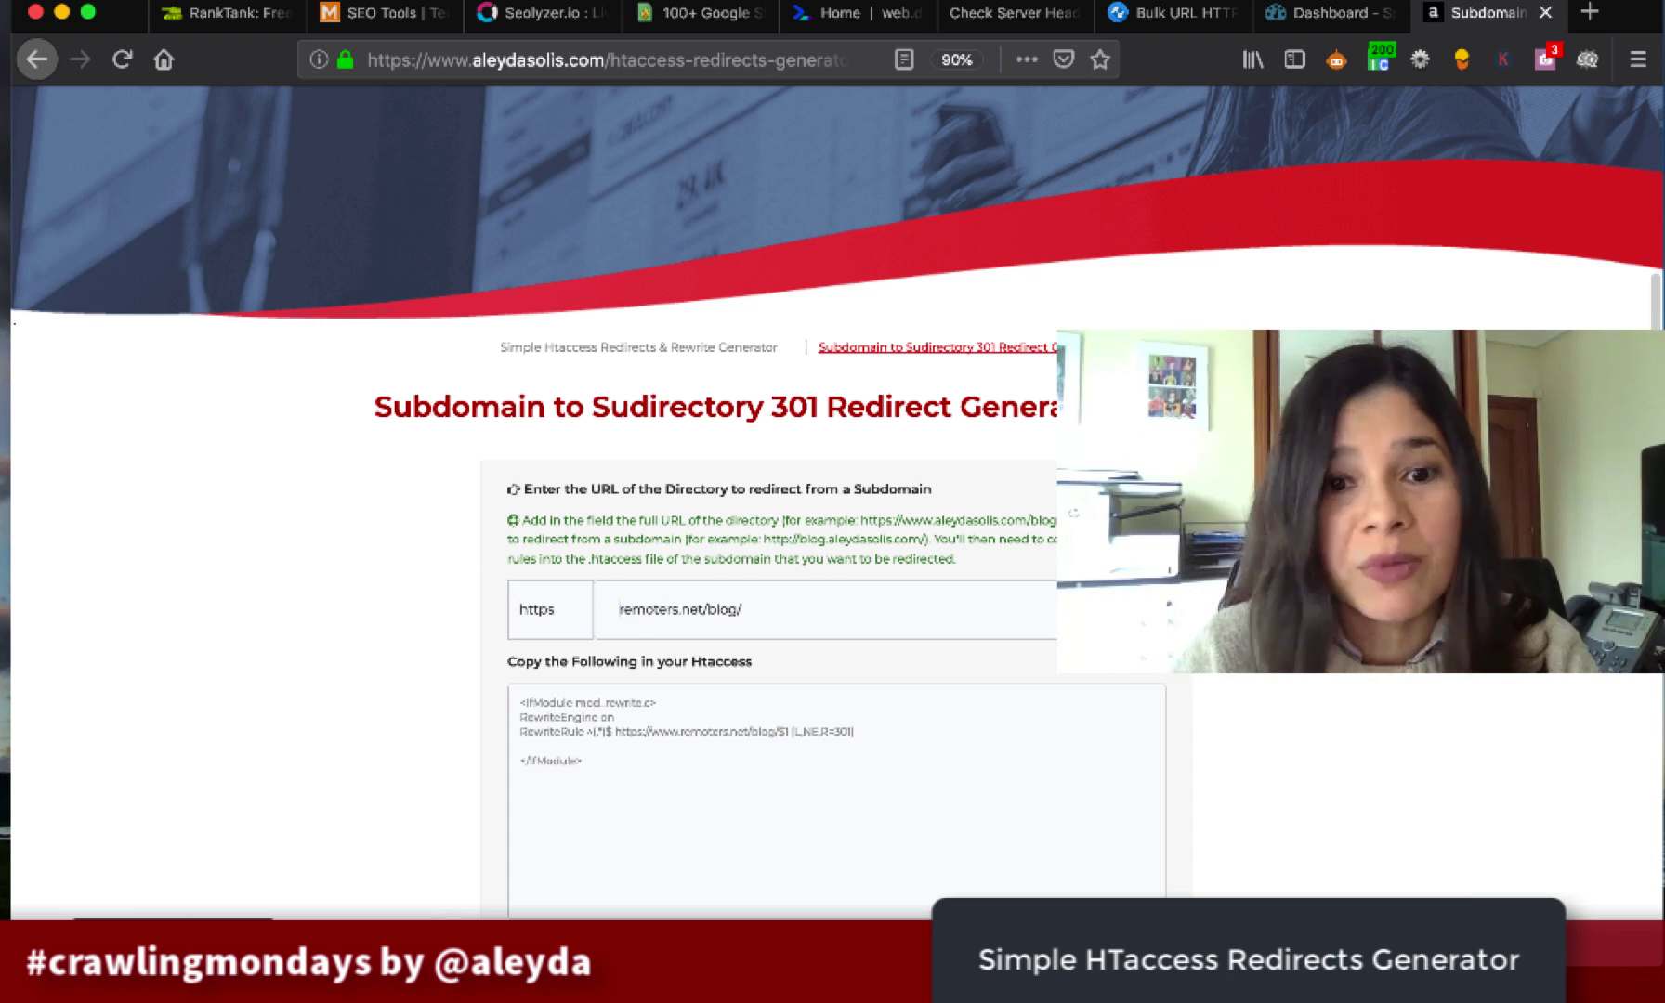
{"action": "left_click_drag", "start_coordinate": [704, 610], "coordinate": [905, 618]}
{"action": "type", "text": "whatever/"}
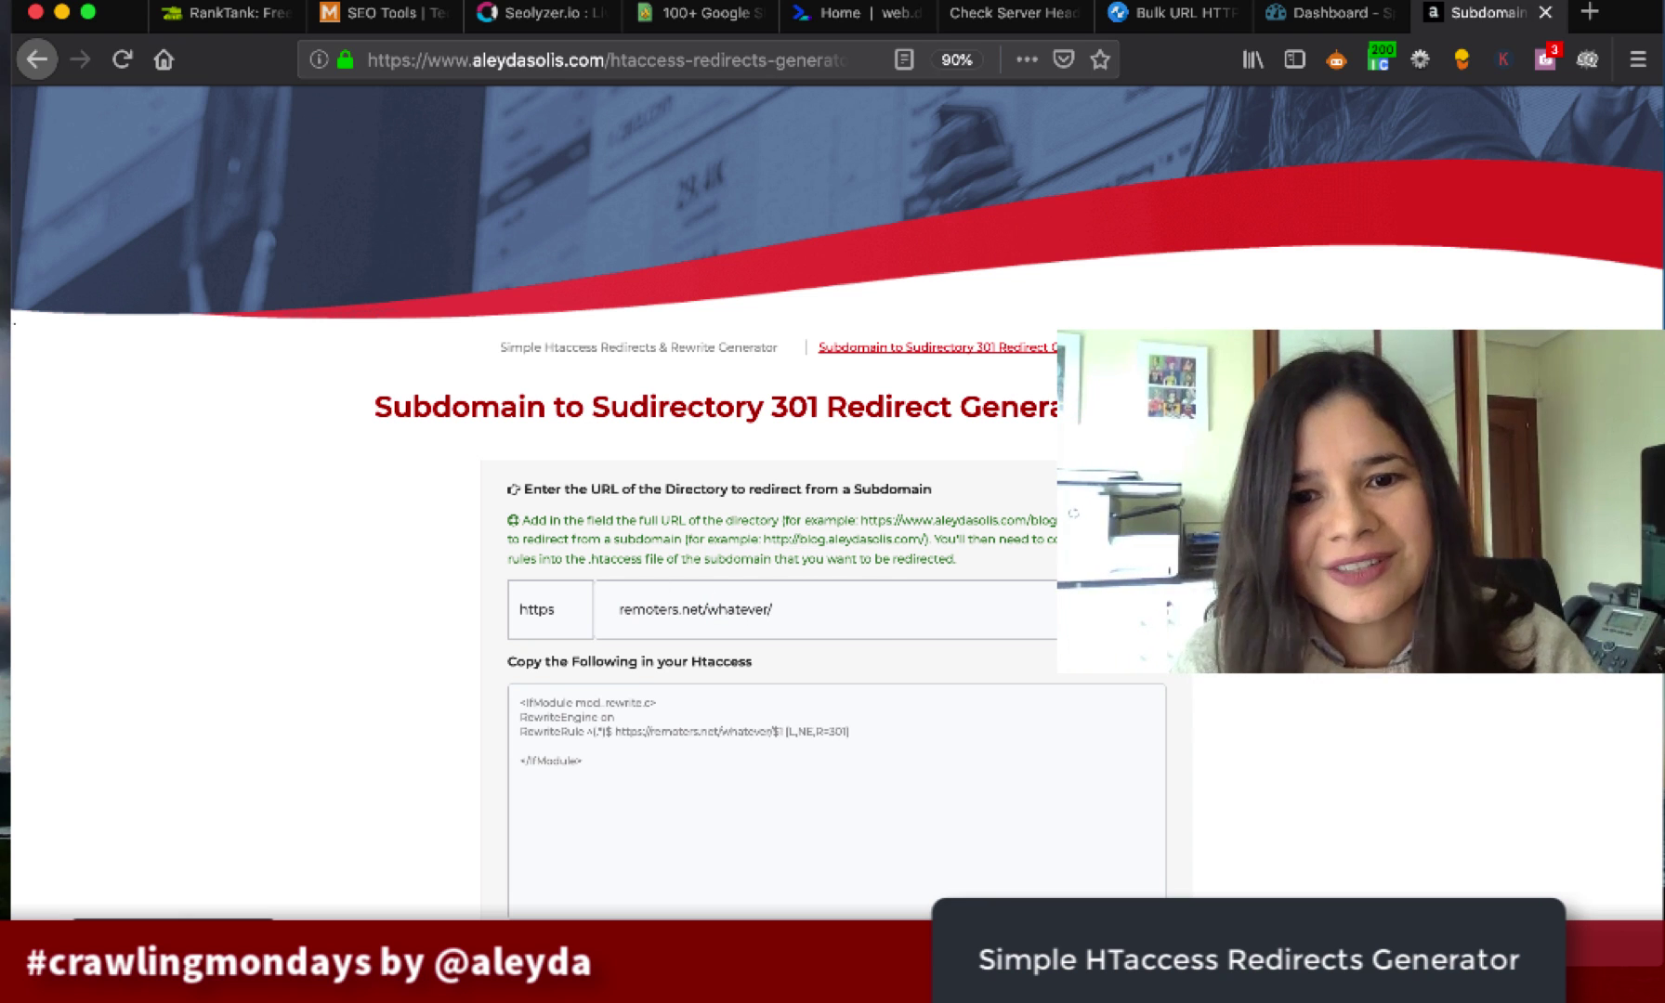
- Select the generated Htaccess rules and review them together with the target URL they are based on
{"action": "left_click_drag", "start_coordinate": [602, 770], "coordinate": [476, 699]}
{"action": "scroll", "coordinate": [364, 716], "scroll_direction": "down", "scroll_amount": 5}
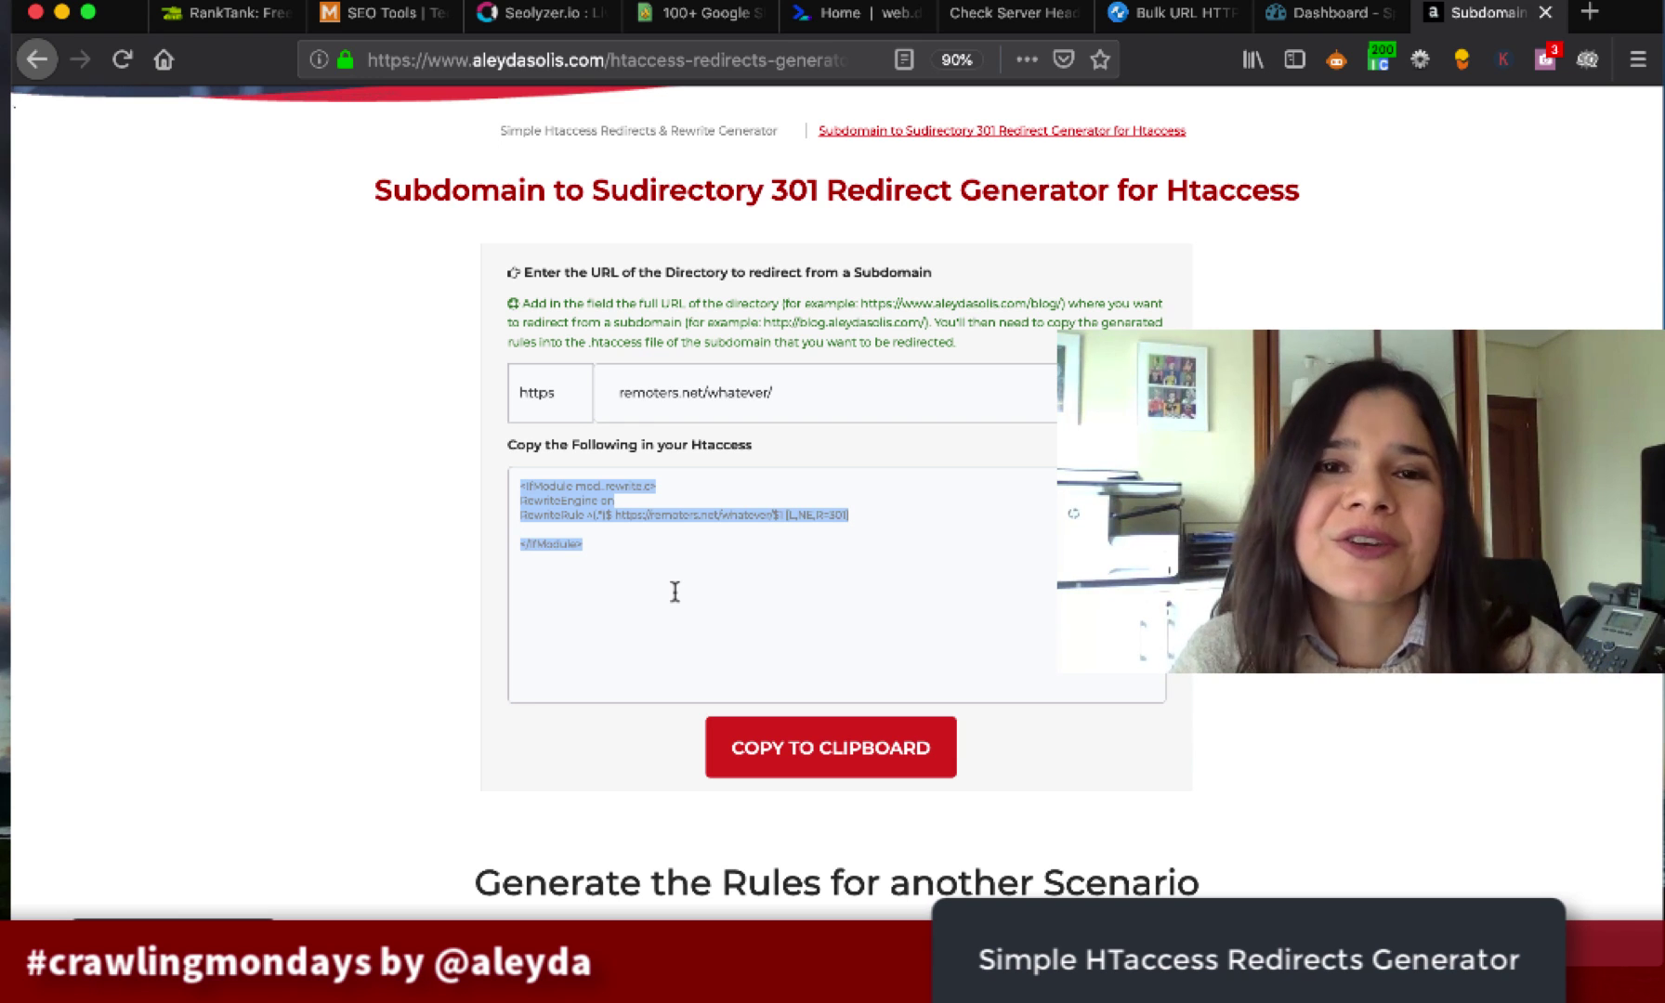
{"action": "scroll", "coordinate": [714, 508], "scroll_direction": "up", "scroll_amount": 3}
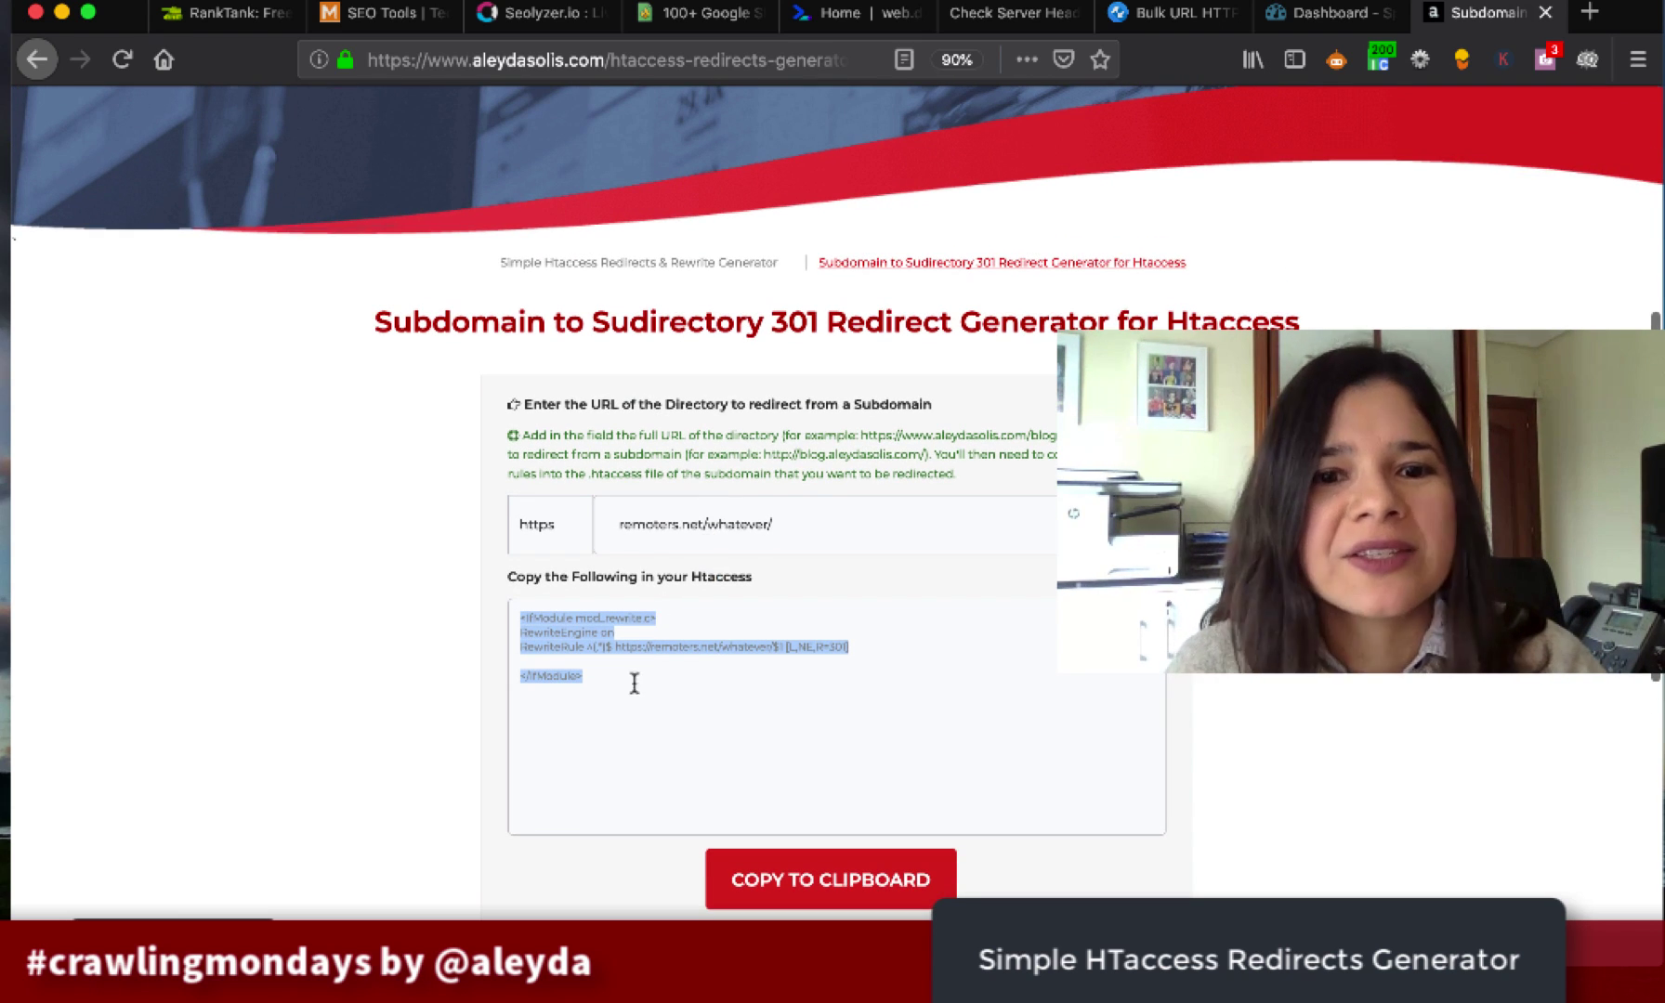
{"action": "left_click_drag", "start_coordinate": [671, 526], "coordinate": [712, 546]}
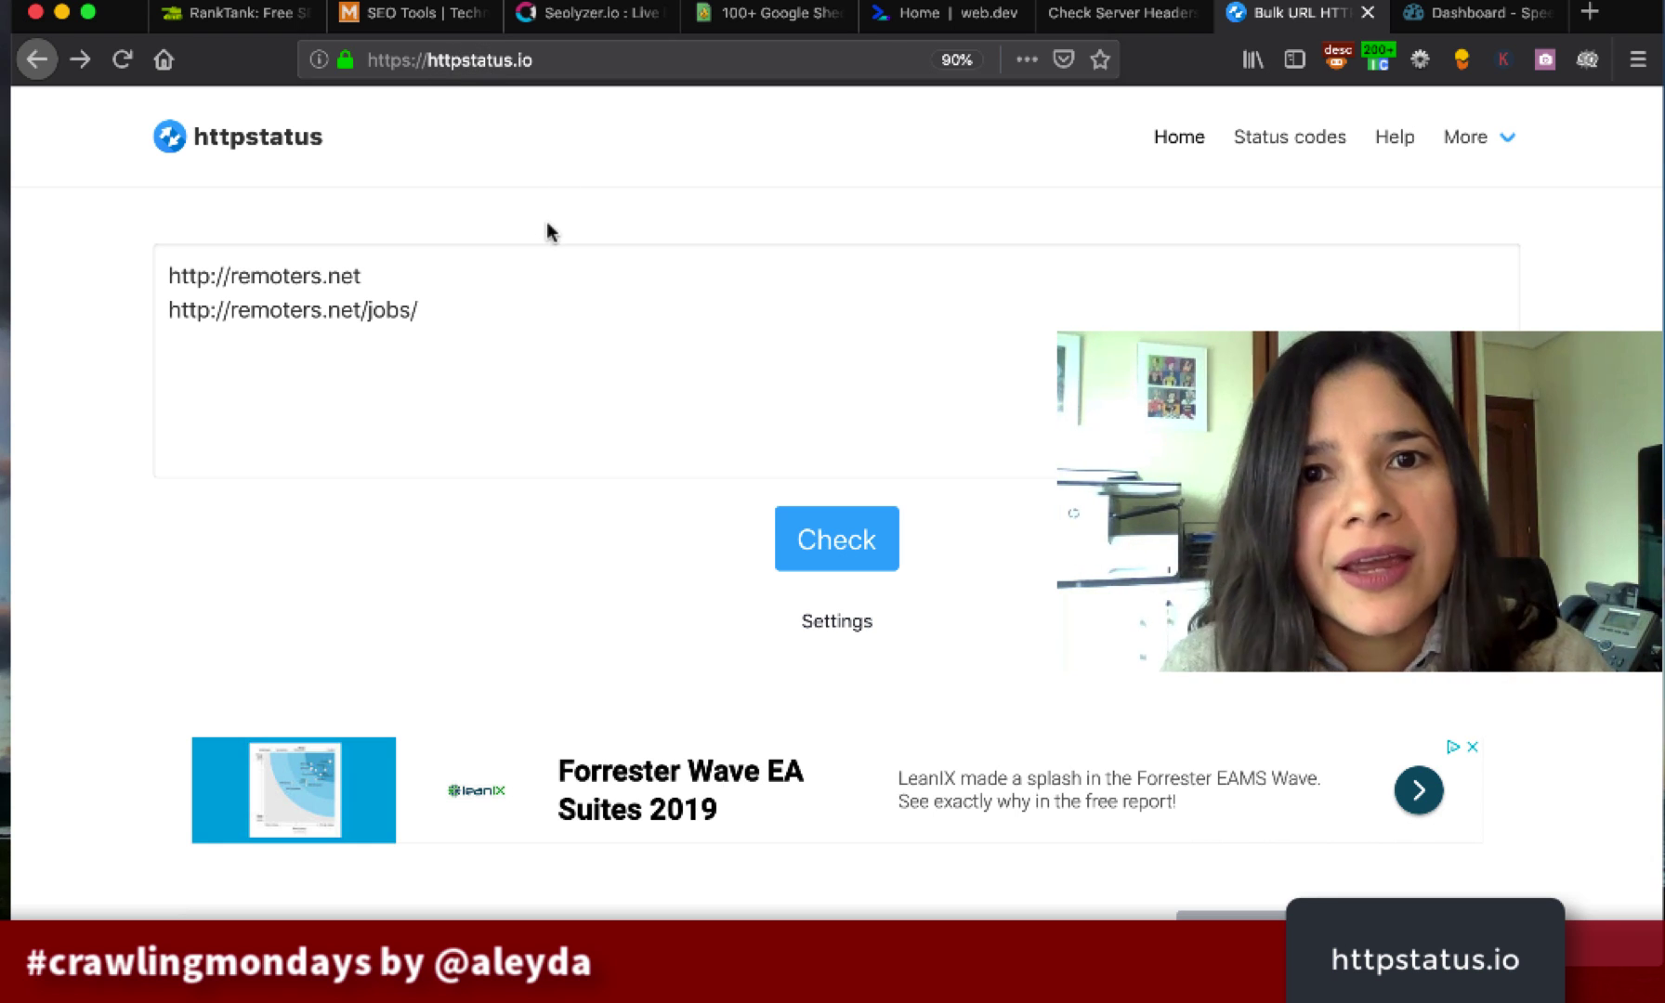
- Look over the two remoters.net URLs entered in httpstatus and go to their list of results
{"action": "left_click_drag", "start_coordinate": [478, 327], "coordinate": [70, 264]}
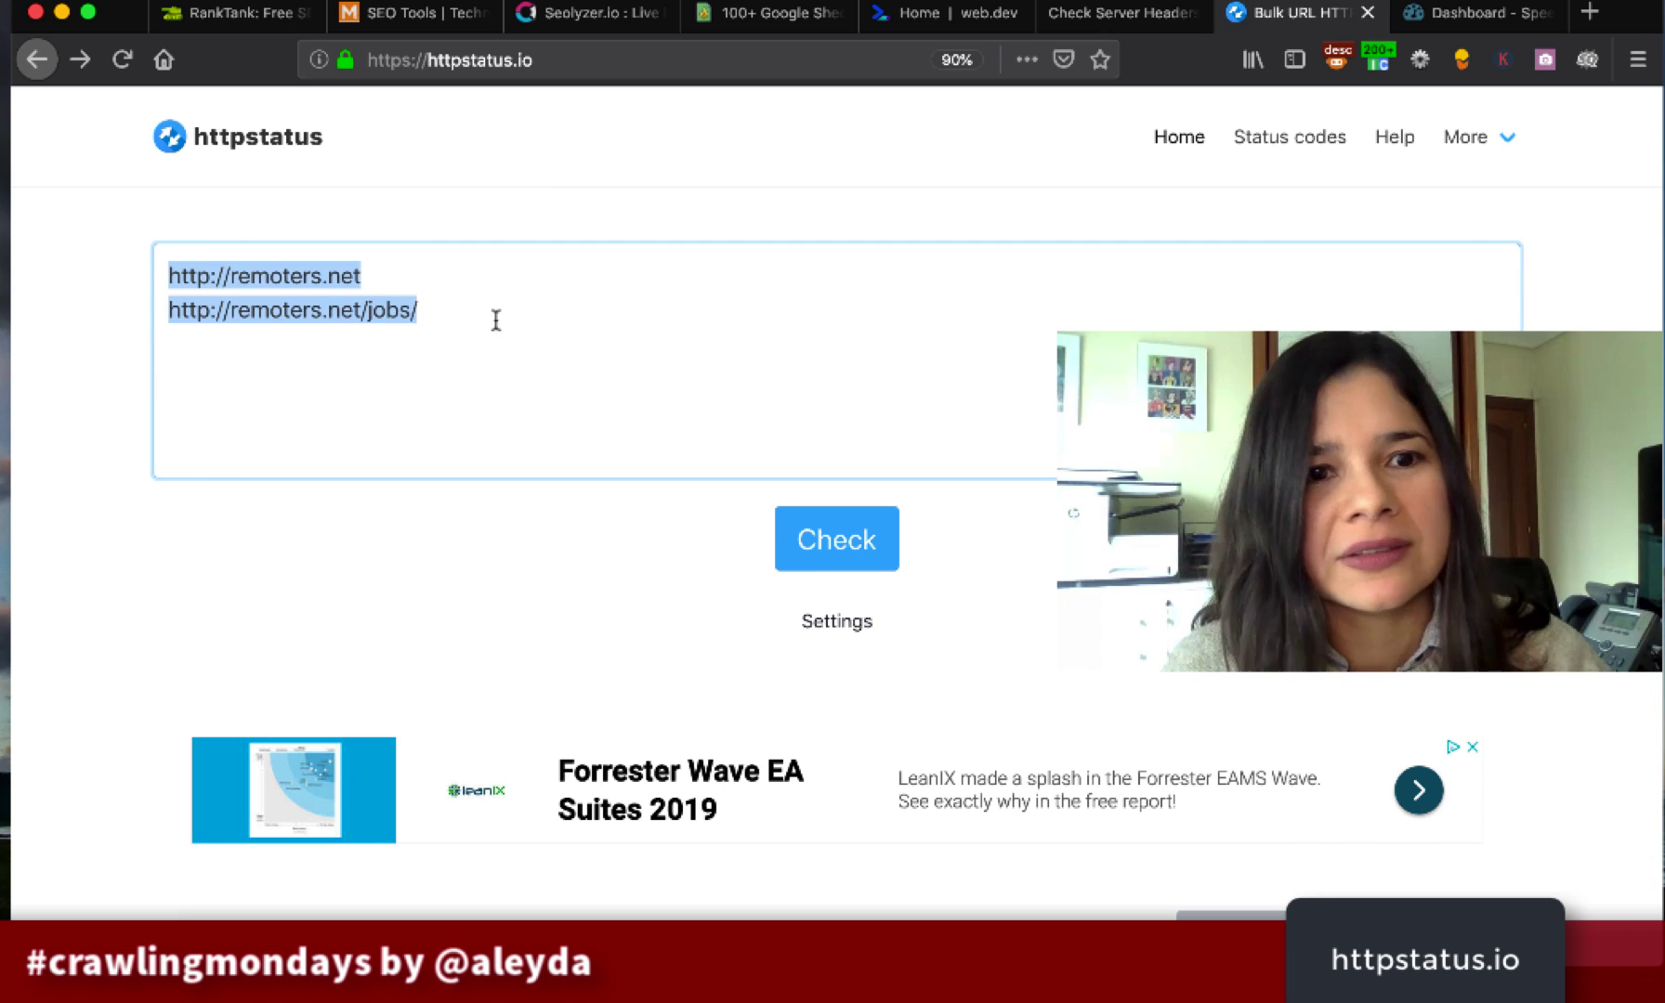
{"action": "left_click", "coordinate": [496, 321]}
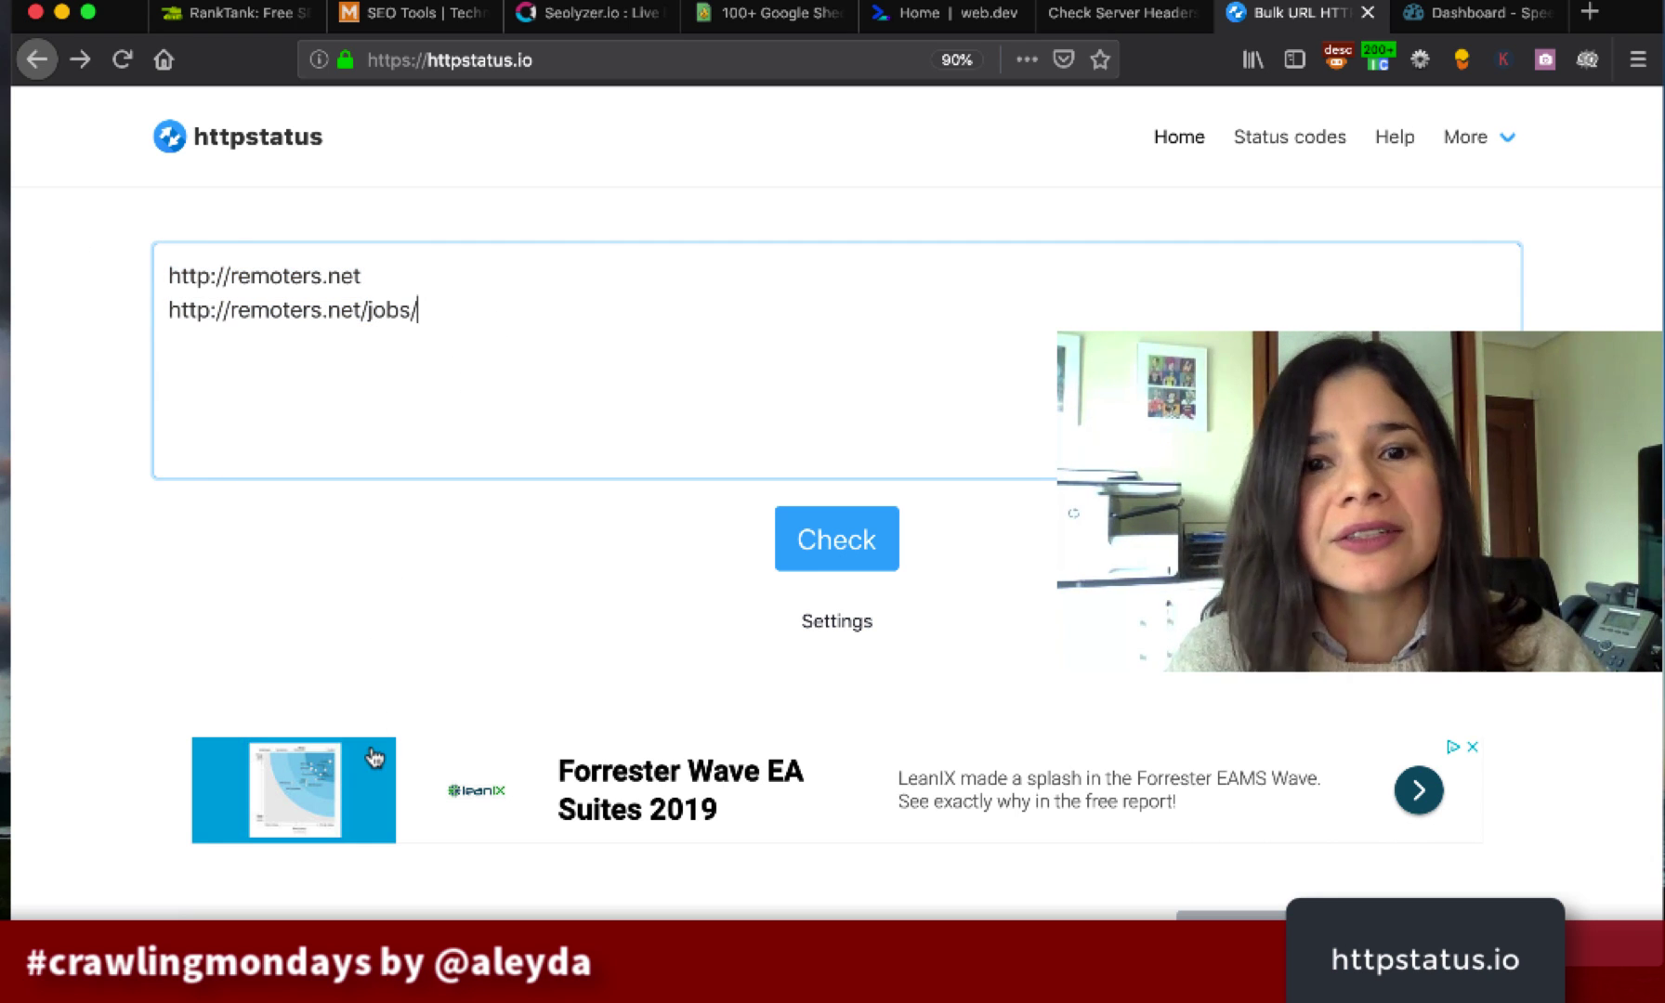
{"action": "scroll", "coordinate": [374, 757], "scroll_direction": "down", "scroll_amount": 10}
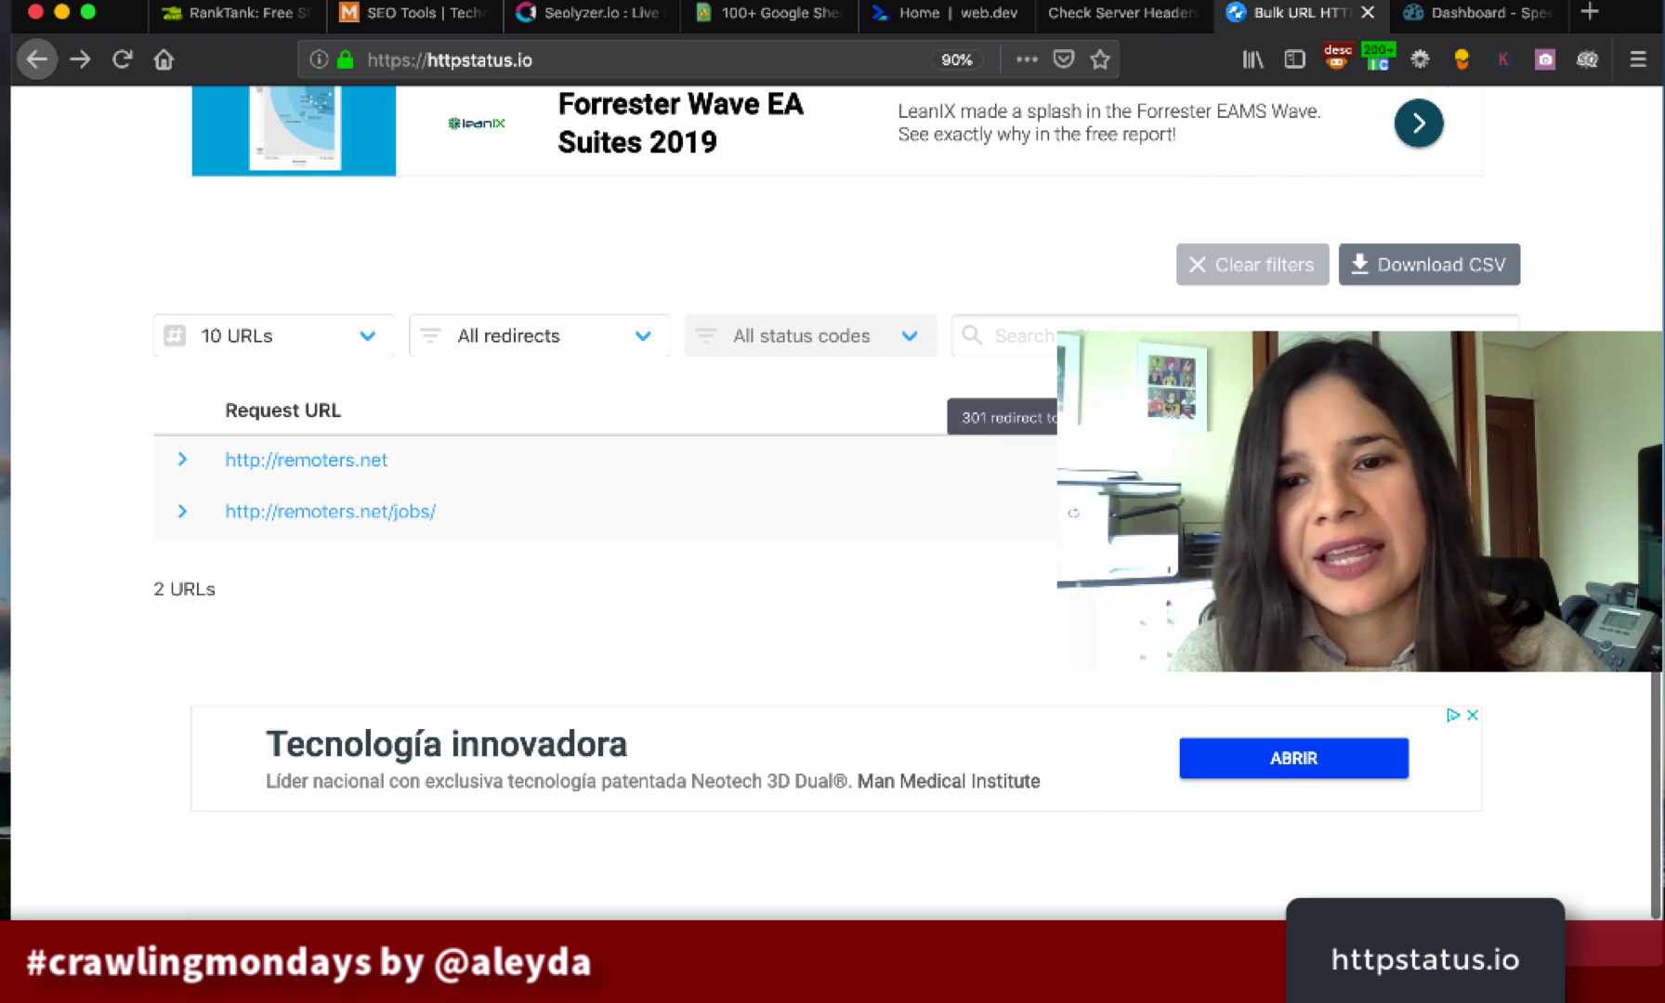
{"action": "left_click", "coordinate": [203, 478]}
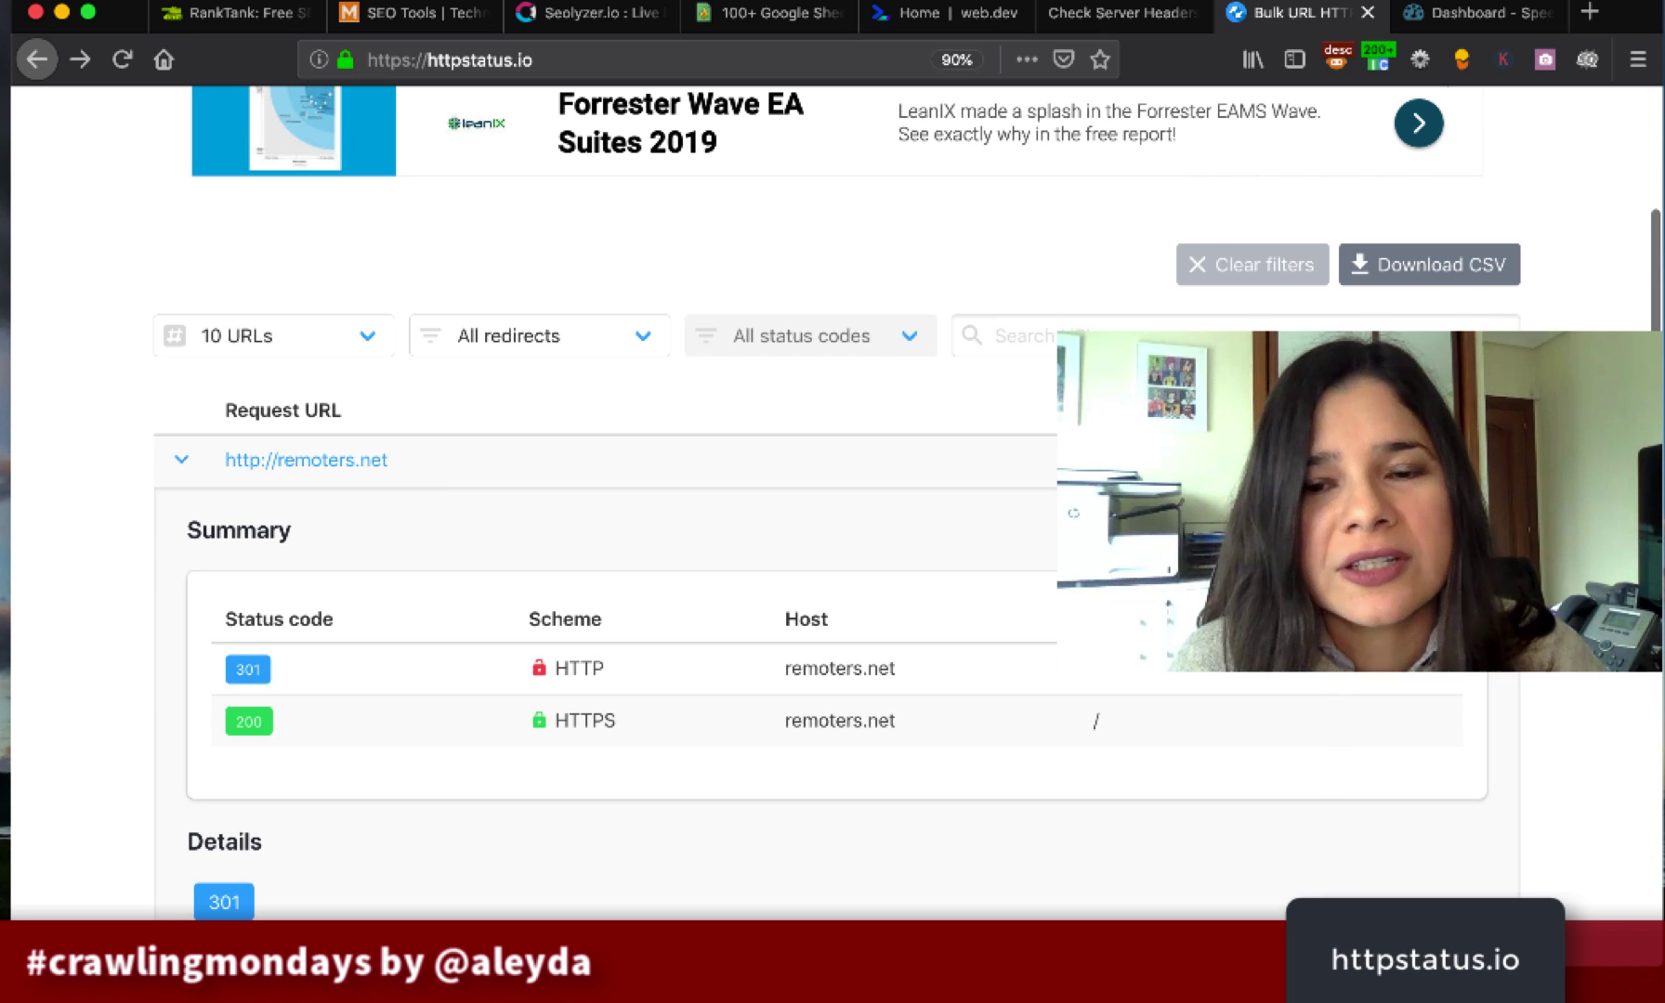
{"action": "scroll", "coordinate": [101, 557], "scroll_direction": "down", "scroll_amount": 3}
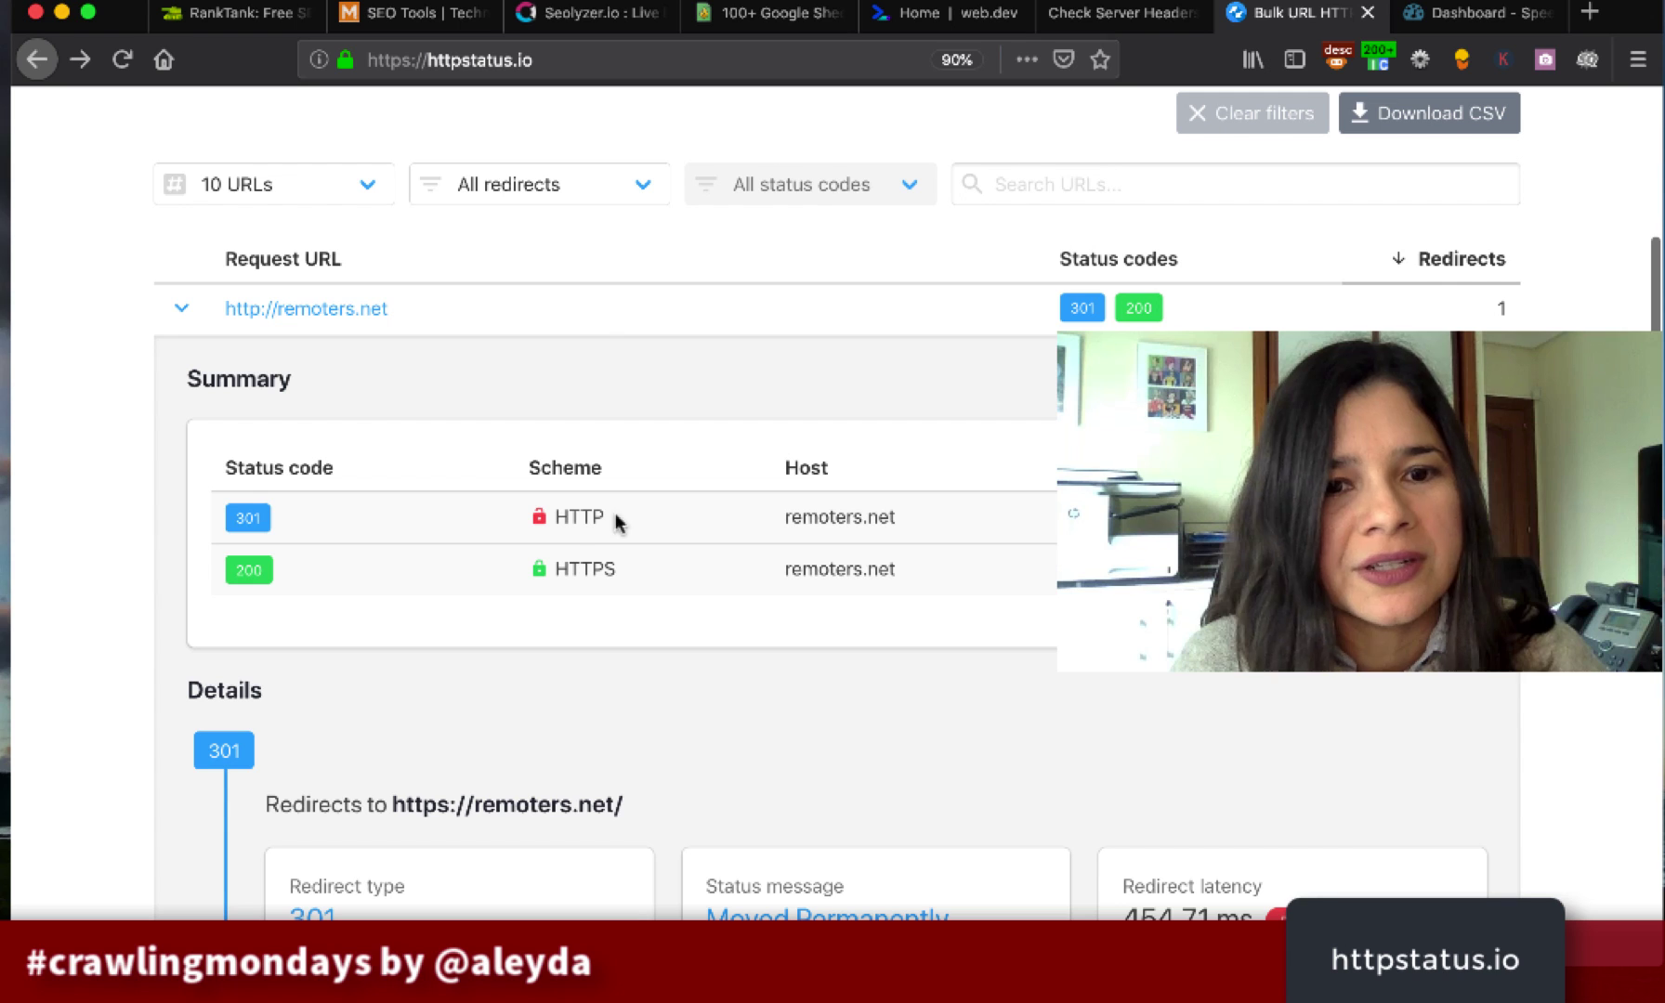
{"action": "scroll", "coordinate": [753, 651], "scroll_direction": "down", "scroll_amount": 5}
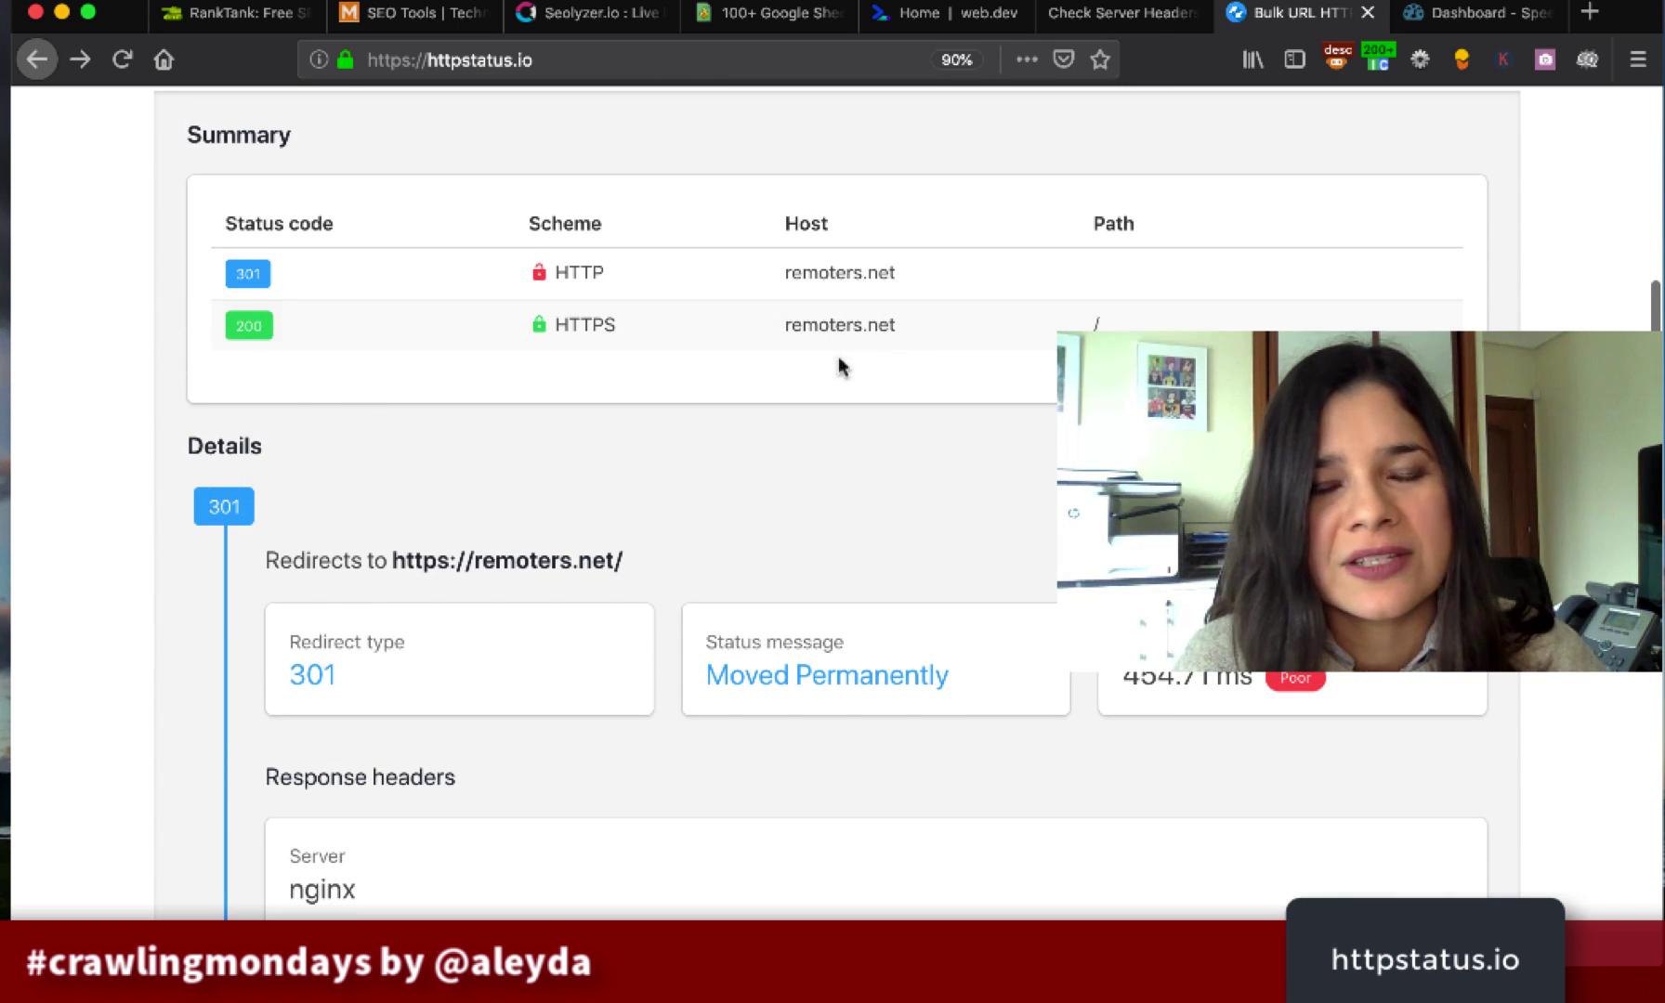
{"action": "scroll", "coordinate": [521, 709], "scroll_direction": "down", "scroll_amount": 4}
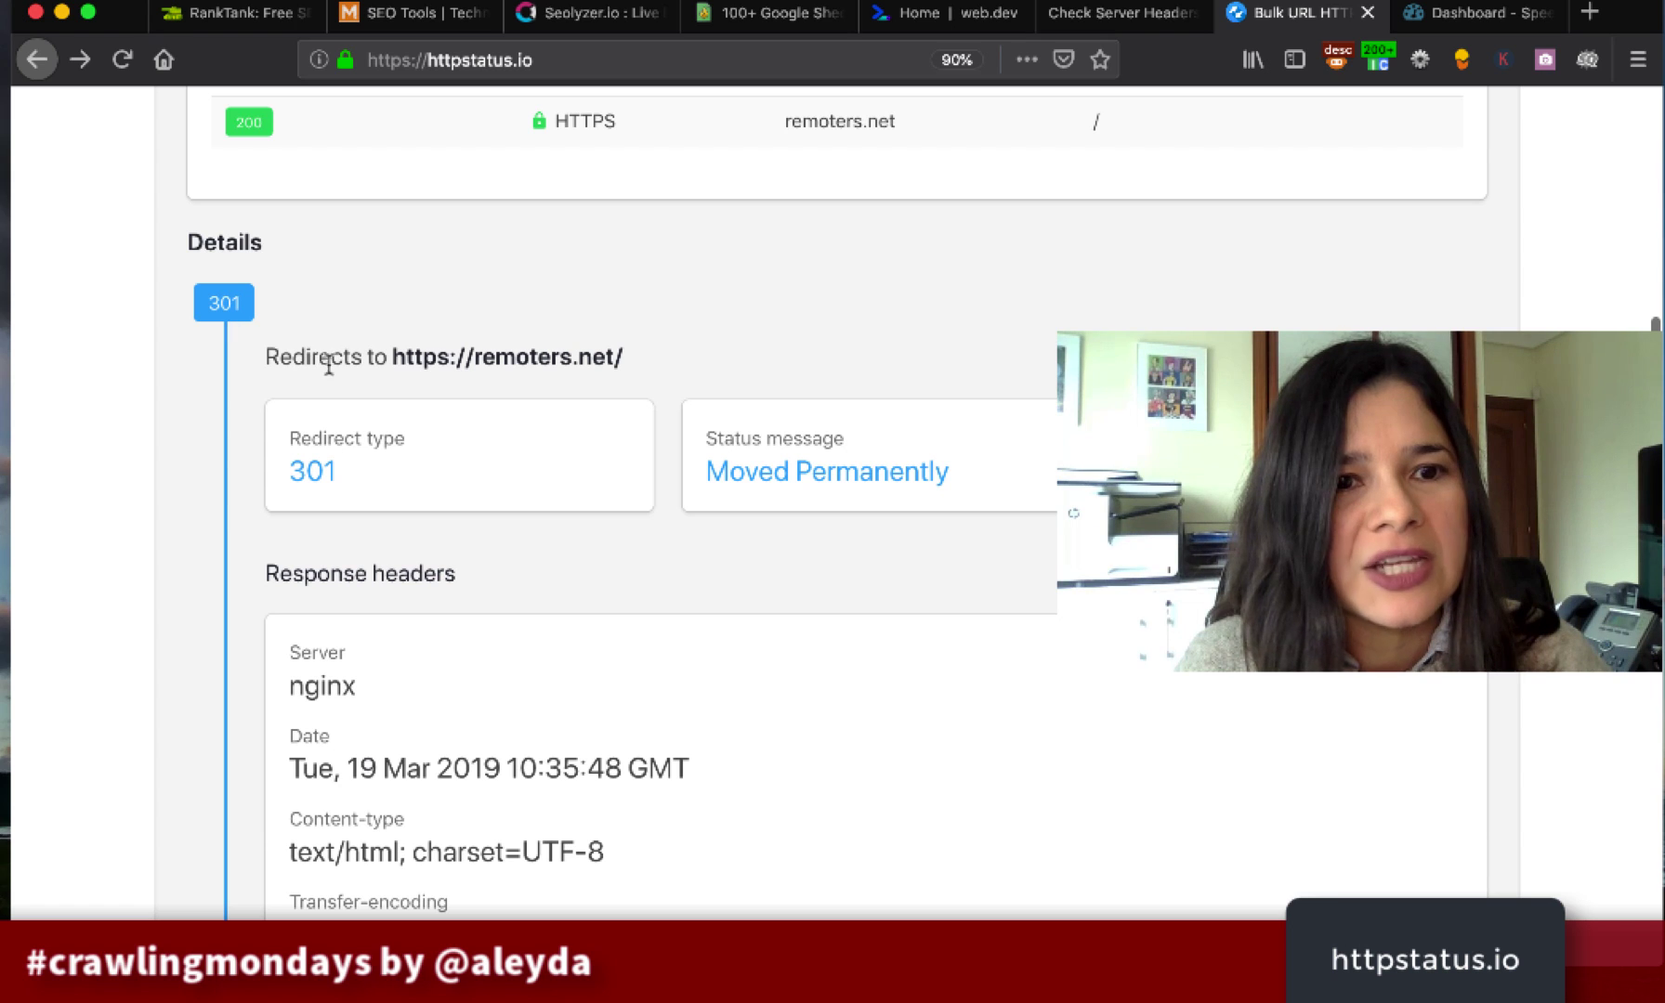
{"action": "scroll", "coordinate": [583, 503], "scroll_direction": "up", "scroll_amount": 1}
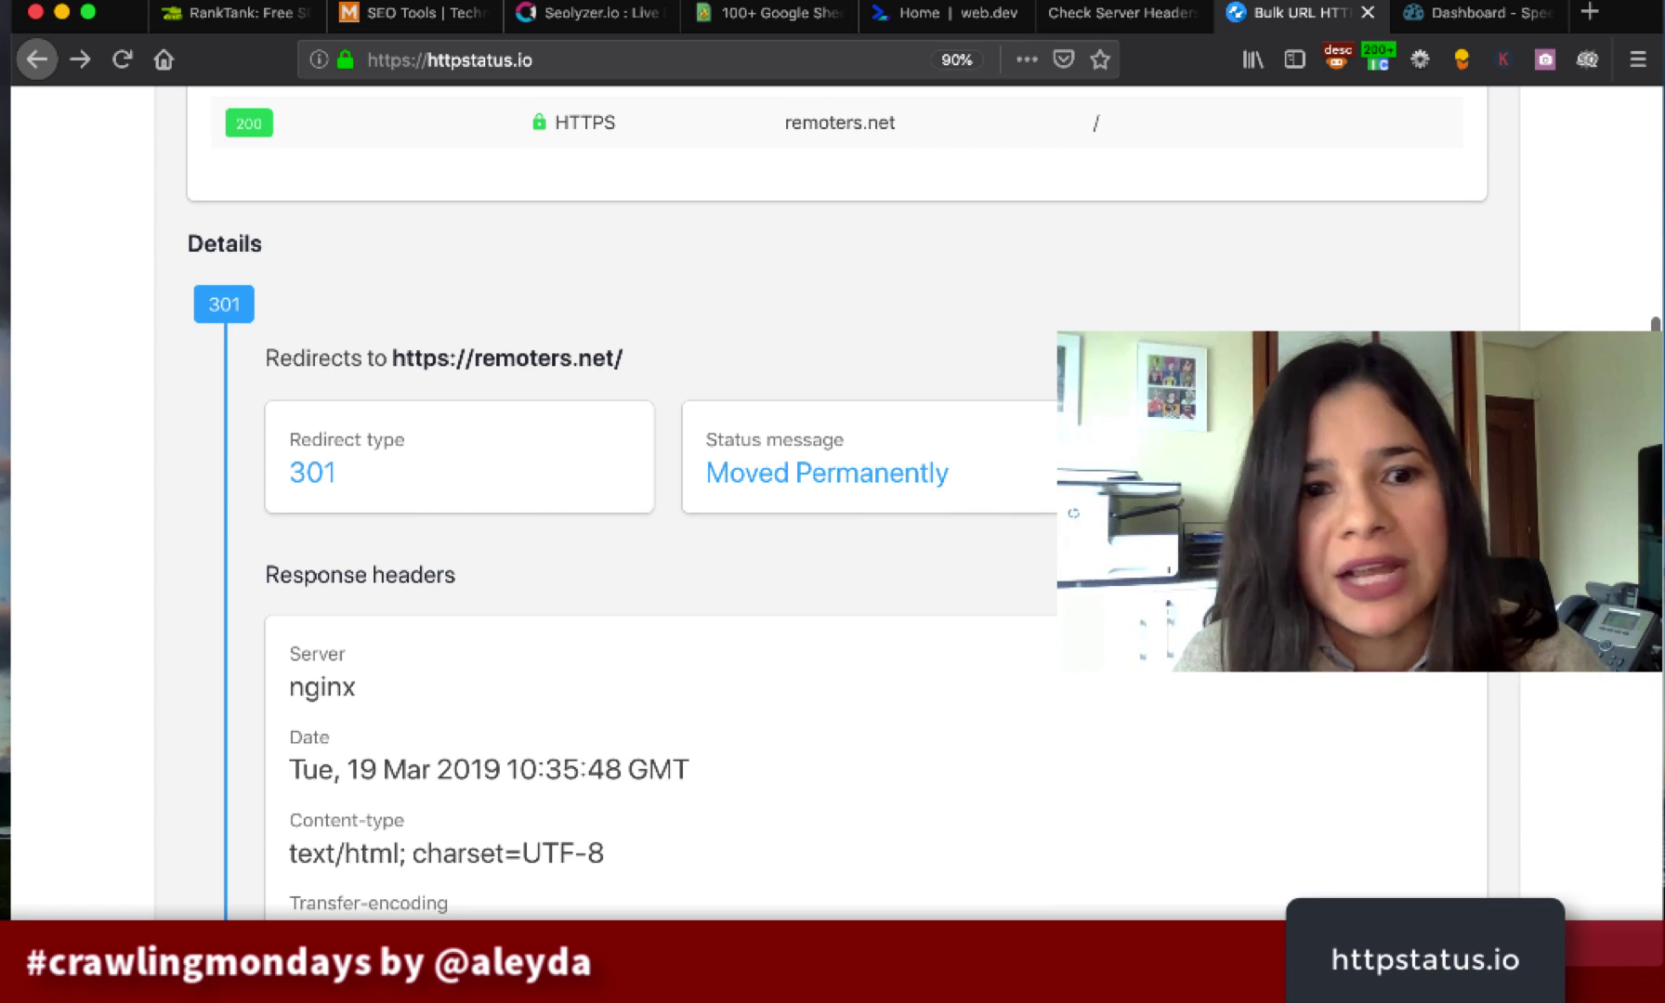
{"action": "scroll", "coordinate": [494, 613], "scroll_direction": "down", "scroll_amount": 15}
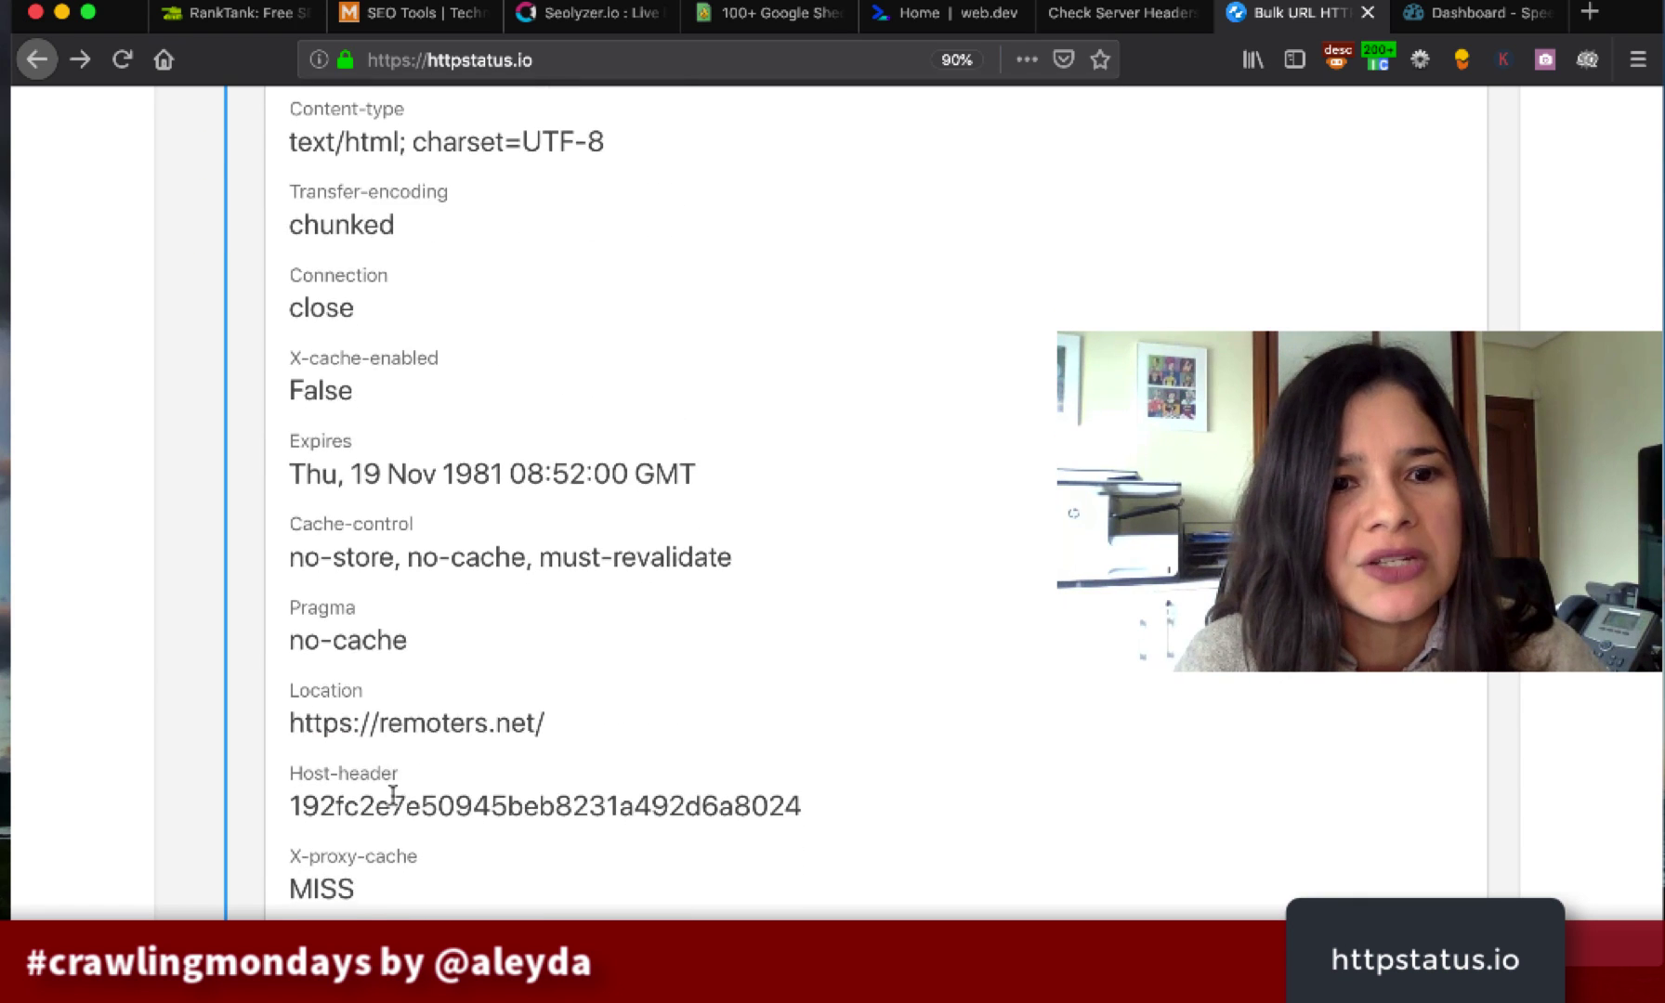
{"action": "scroll", "coordinate": [393, 796], "scroll_direction": "down", "scroll_amount": 7}
{"action": "scroll", "coordinate": [393, 804], "scroll_direction": "down", "scroll_amount": 11}
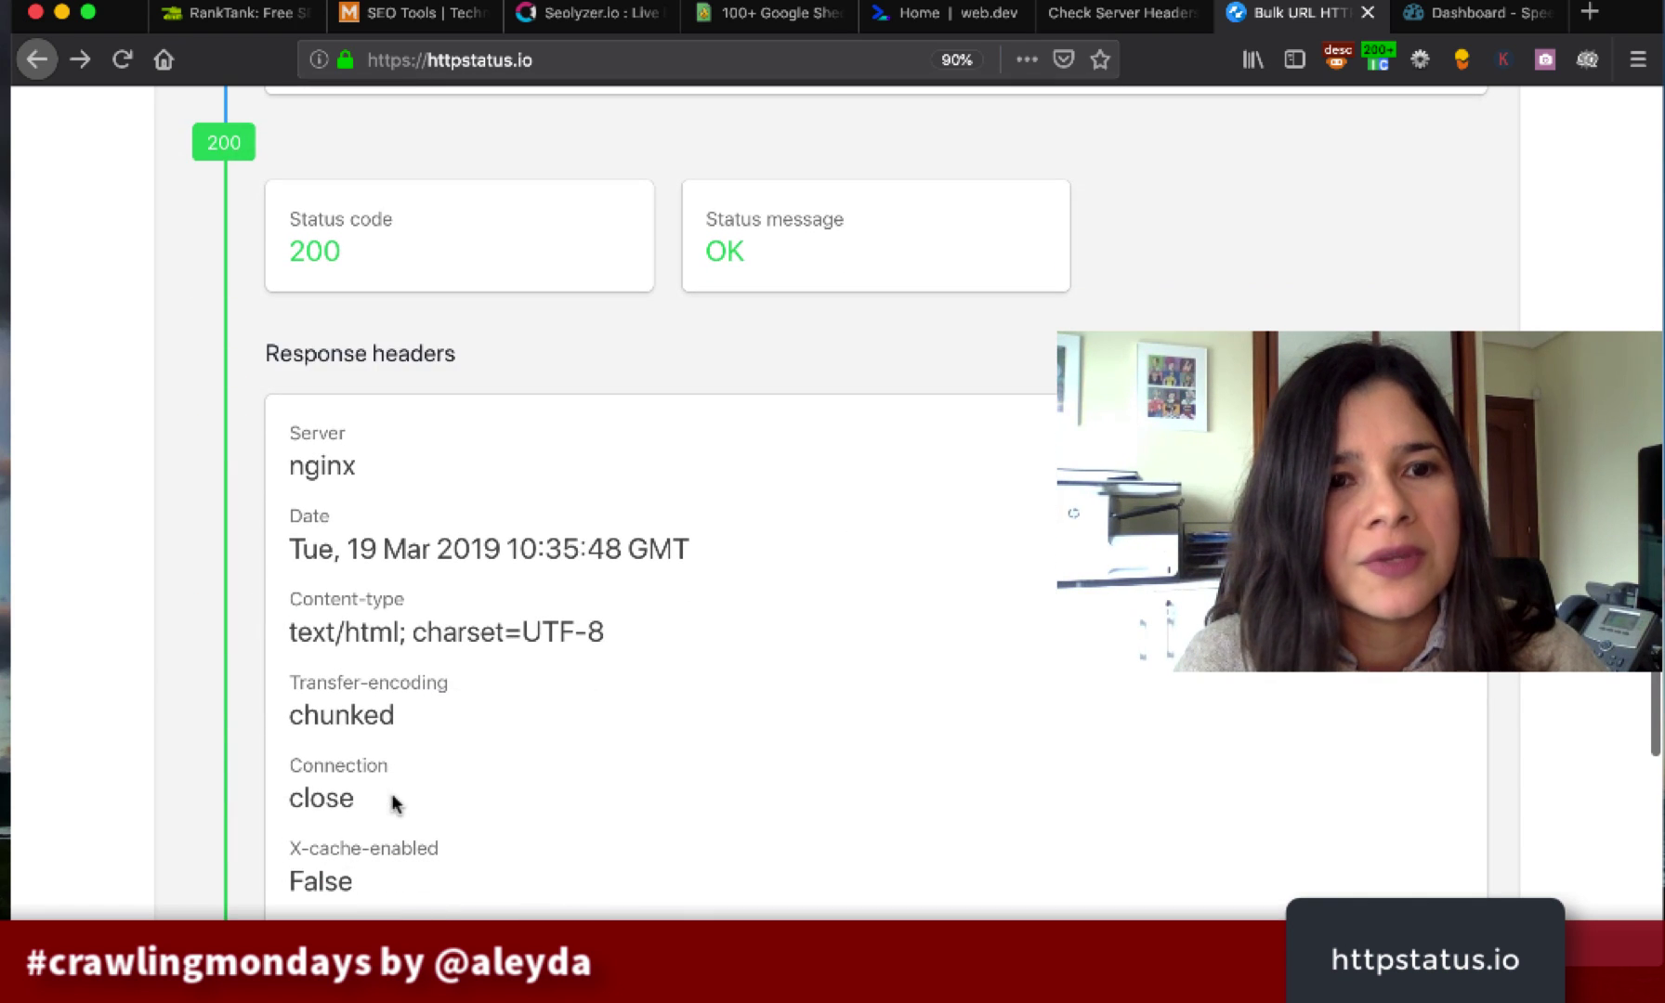
{"action": "scroll", "coordinate": [409, 692], "scroll_direction": "down", "scroll_amount": 18}
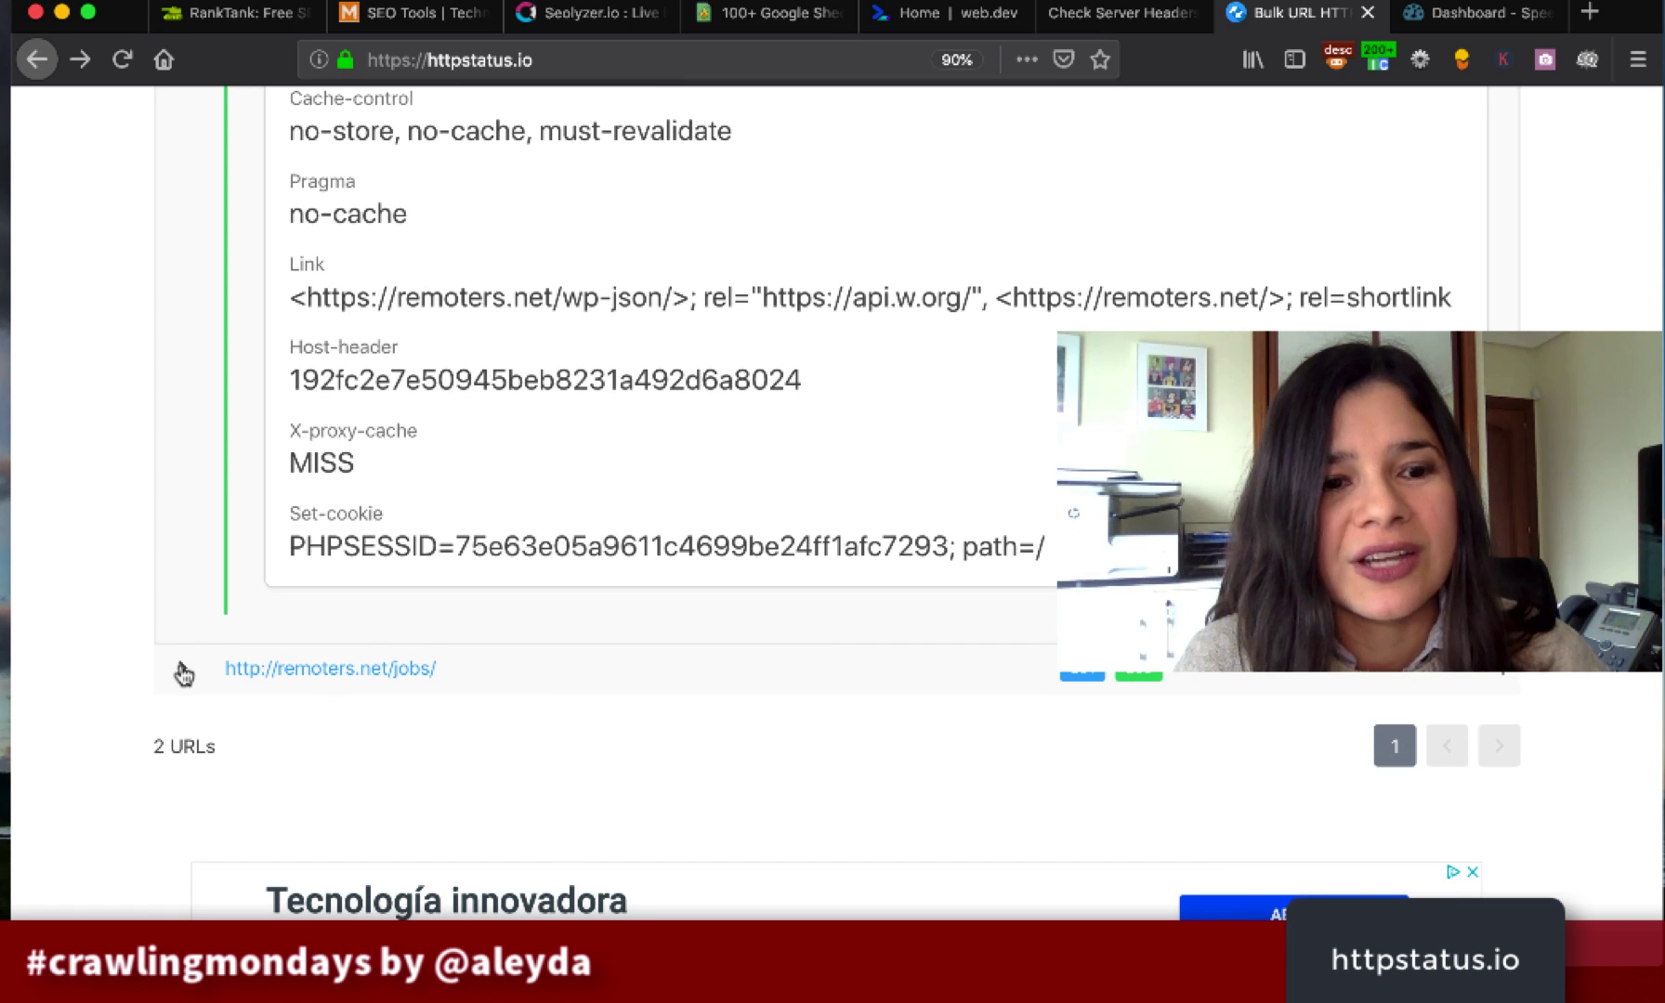
{"action": "left_click", "coordinate": [181, 669]}
{"action": "scroll", "coordinate": [126, 651], "scroll_direction": "down", "scroll_amount": 8}
{"action": "scroll", "coordinate": [127, 641], "scroll_direction": "down", "scroll_amount": 10}
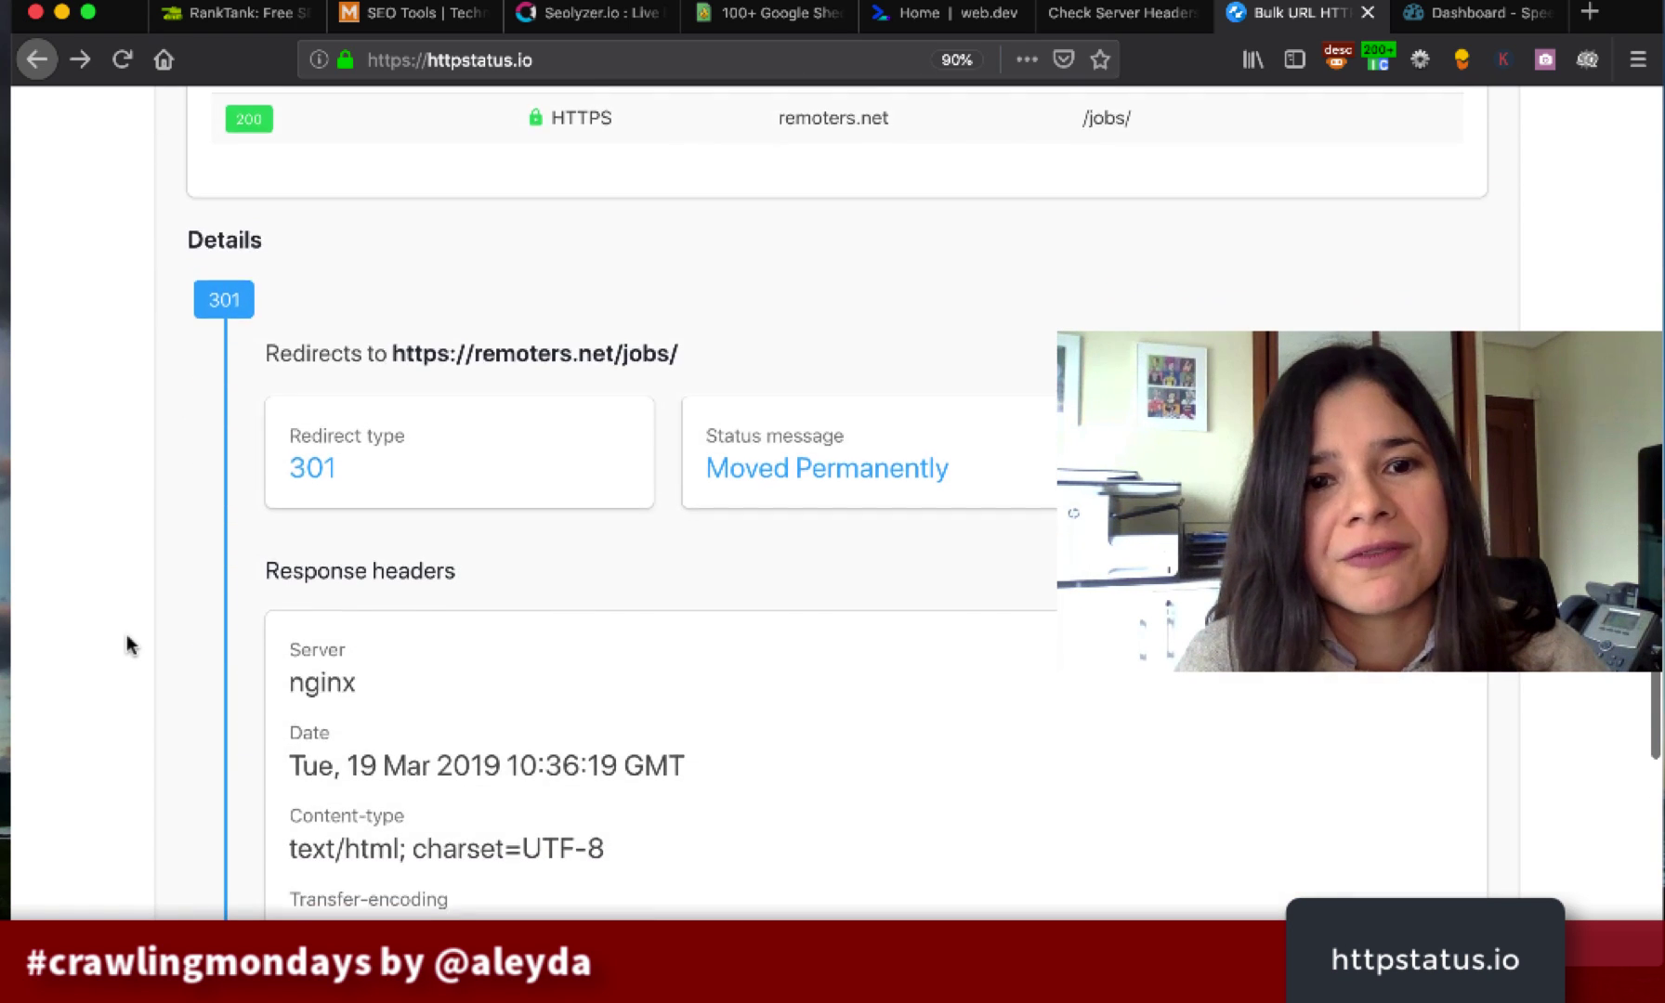
{"action": "scroll", "coordinate": [127, 641], "scroll_direction": "down", "scroll_amount": 10}
{"action": "scroll", "coordinate": [126, 651], "scroll_direction": "up", "scroll_amount": 20}
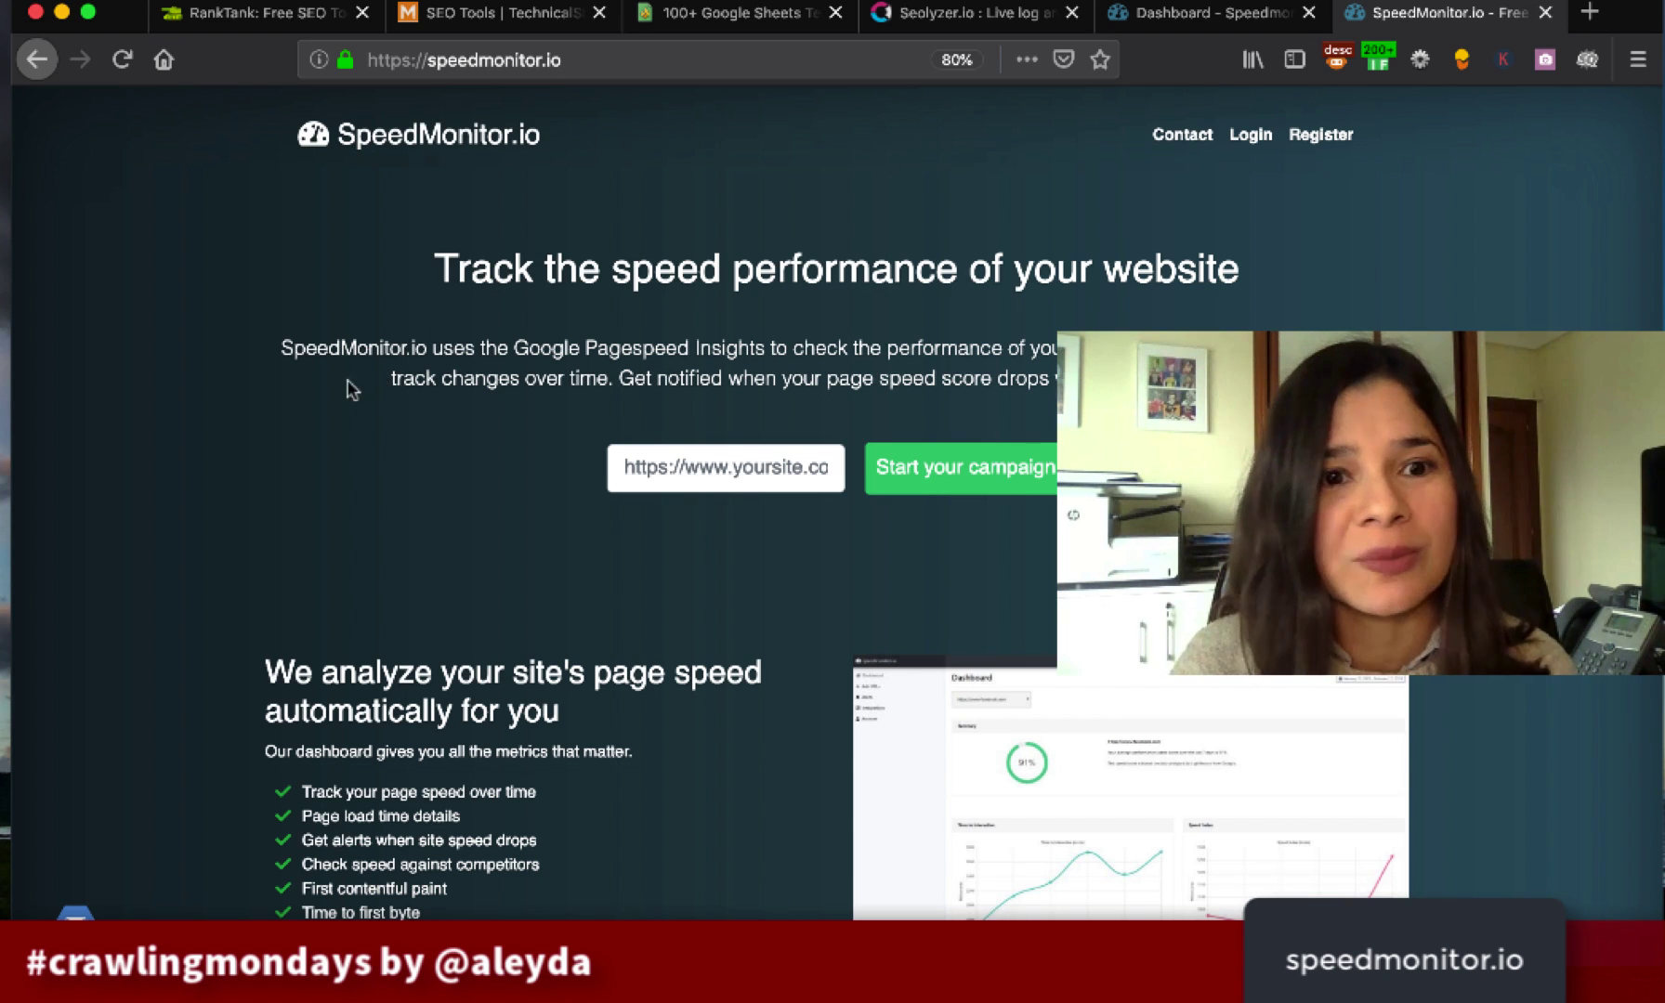
- Highlight the Google Pagespeed Insights mention on the SpeedMonitor.io home page and look through the listed features
{"action": "left_click_drag", "start_coordinate": [526, 349], "coordinate": [771, 342]}
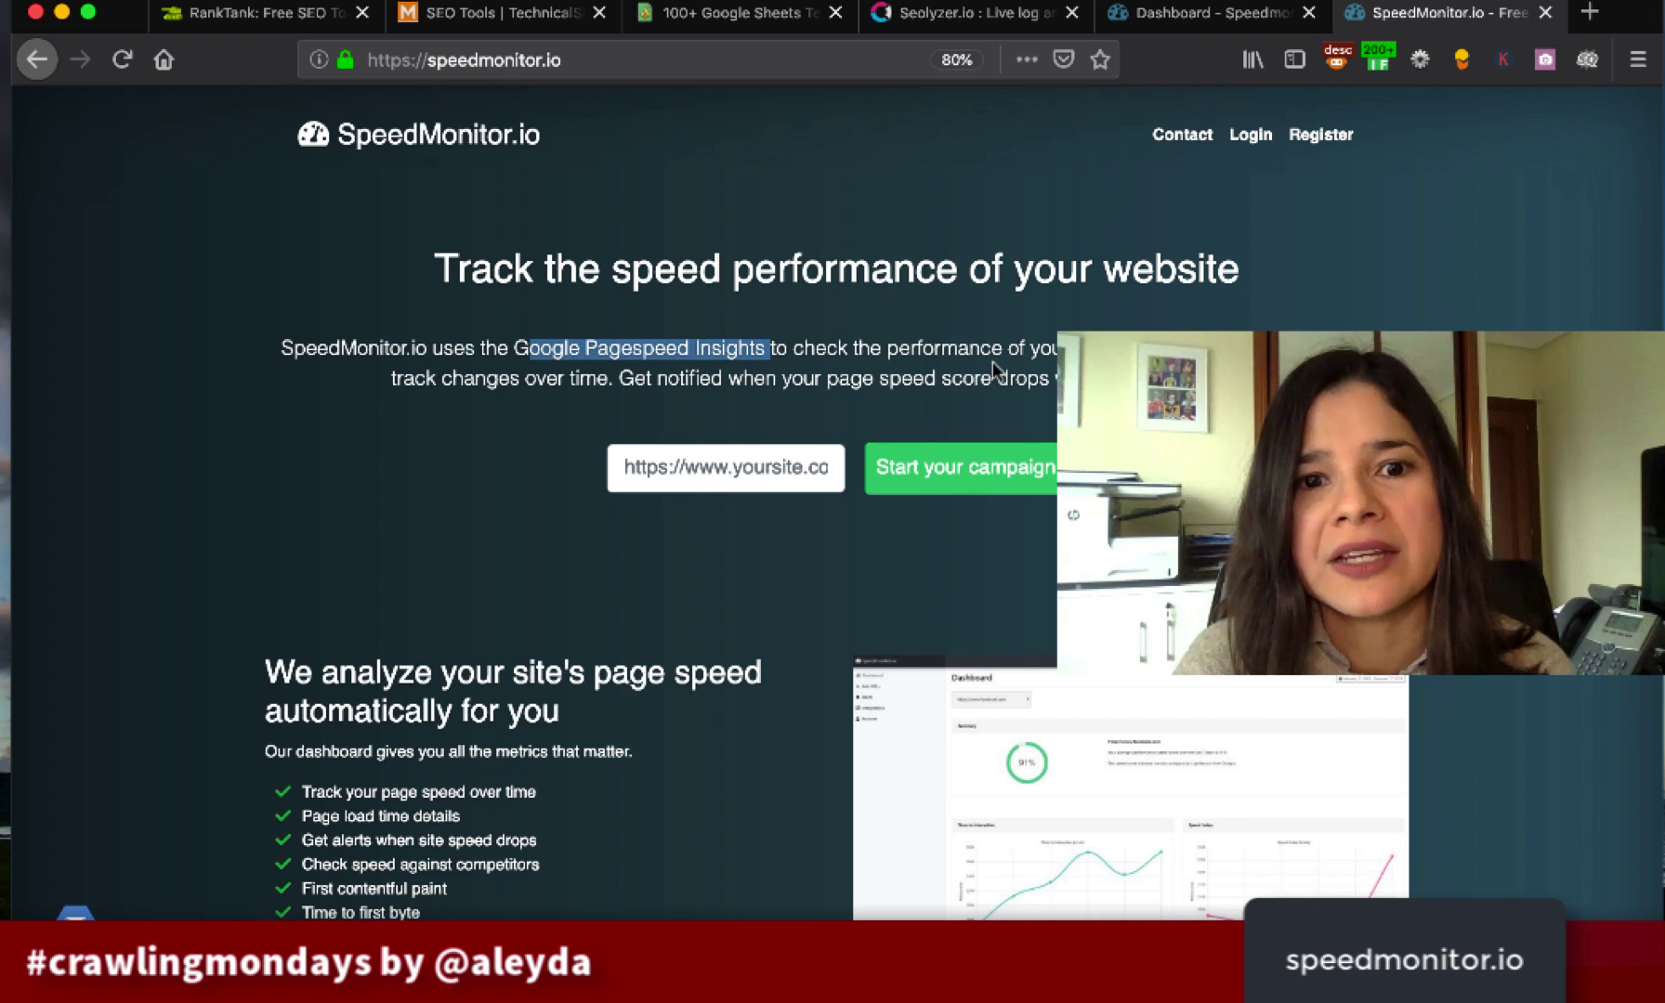
{"action": "scroll", "coordinate": [915, 381], "scroll_direction": "down", "scroll_amount": 5}
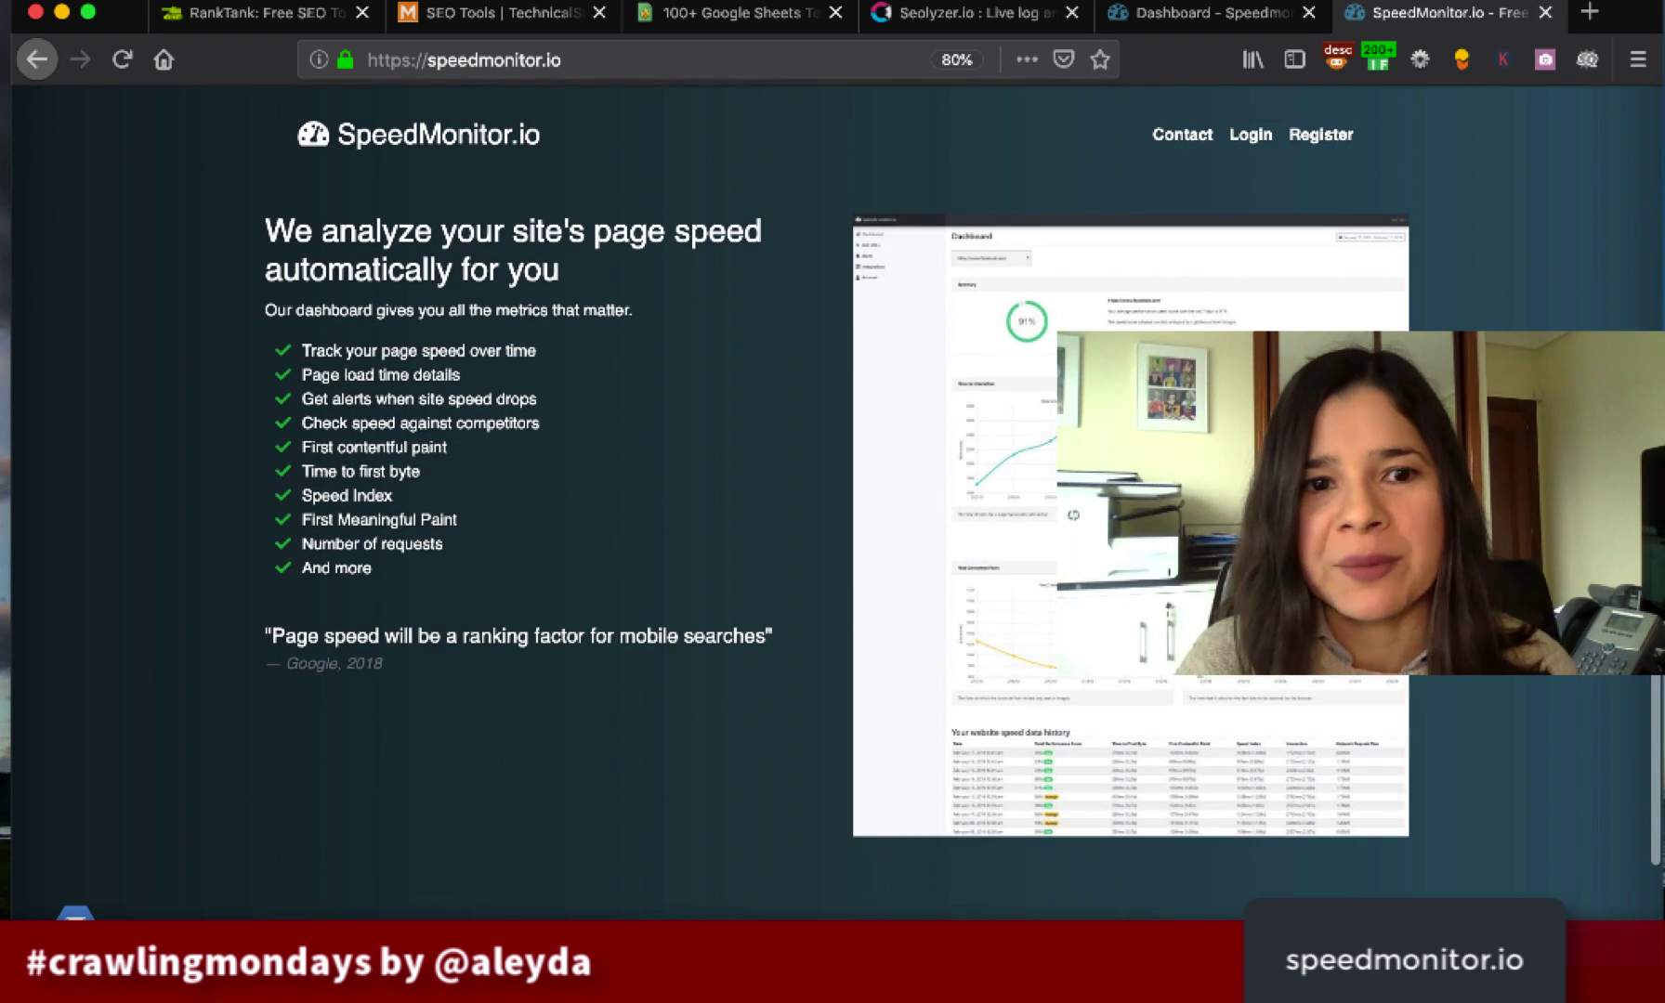
{"action": "scroll", "coordinate": [1295, 748], "scroll_direction": "down", "scroll_amount": 1}
{"action": "scroll", "coordinate": [1268, 712], "scroll_direction": "down", "scroll_amount": 1}
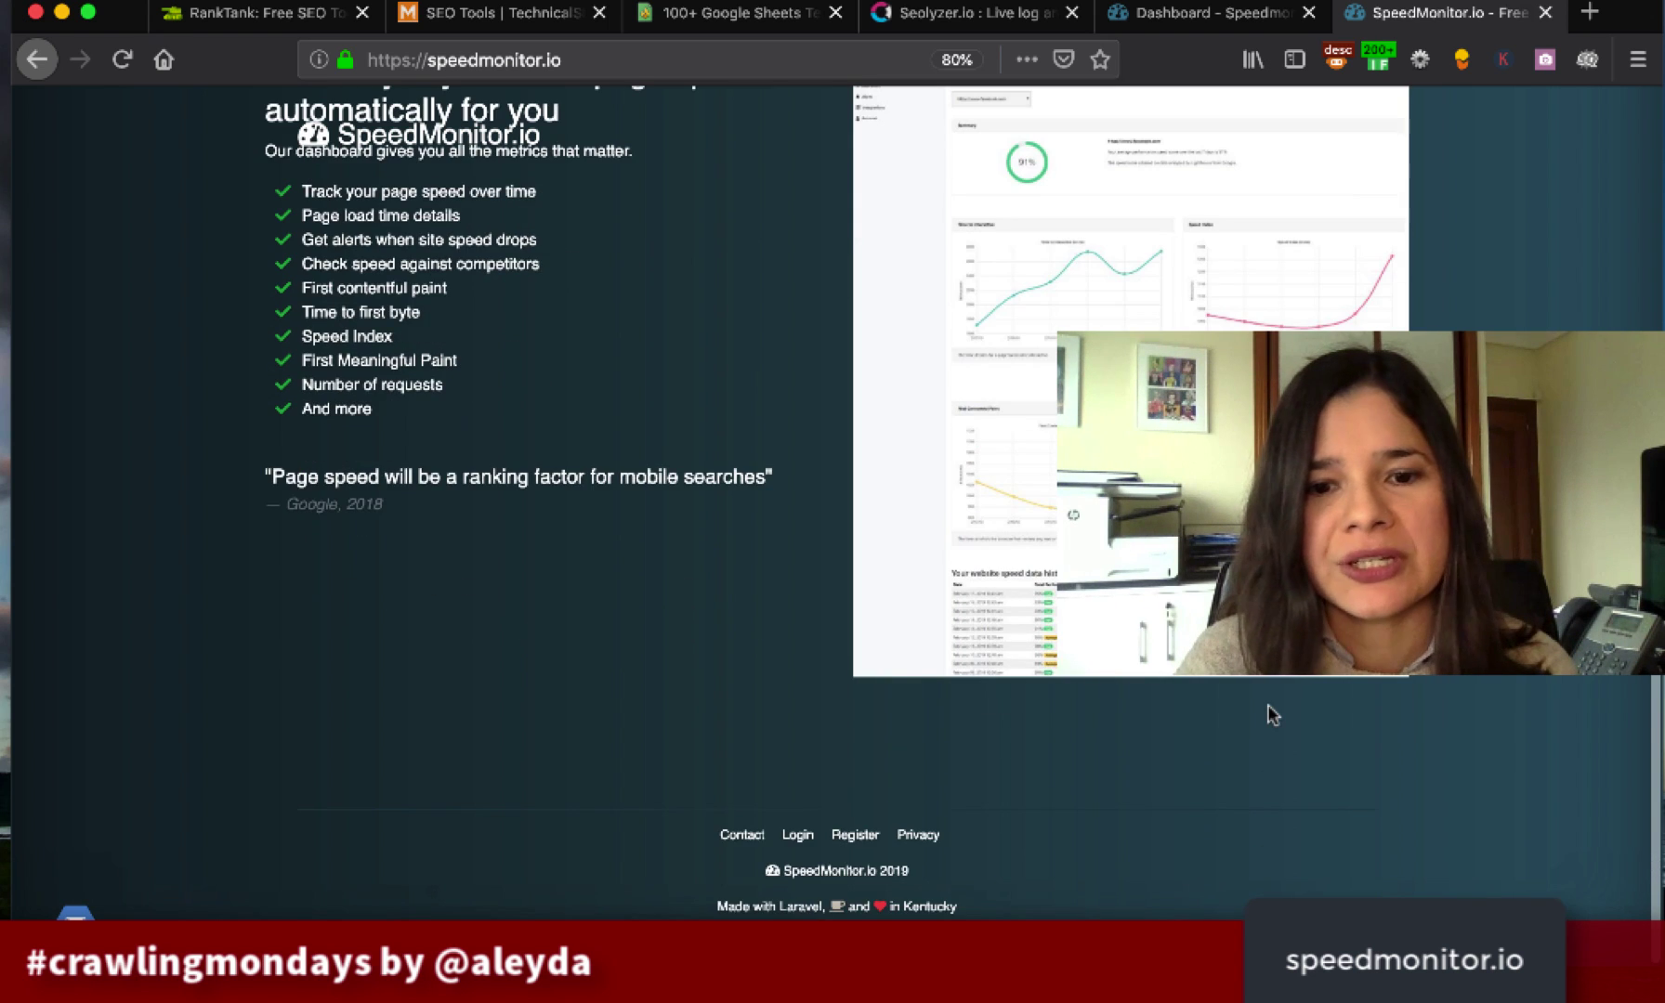
{"action": "scroll", "coordinate": [1267, 710], "scroll_direction": "up", "scroll_amount": 5}
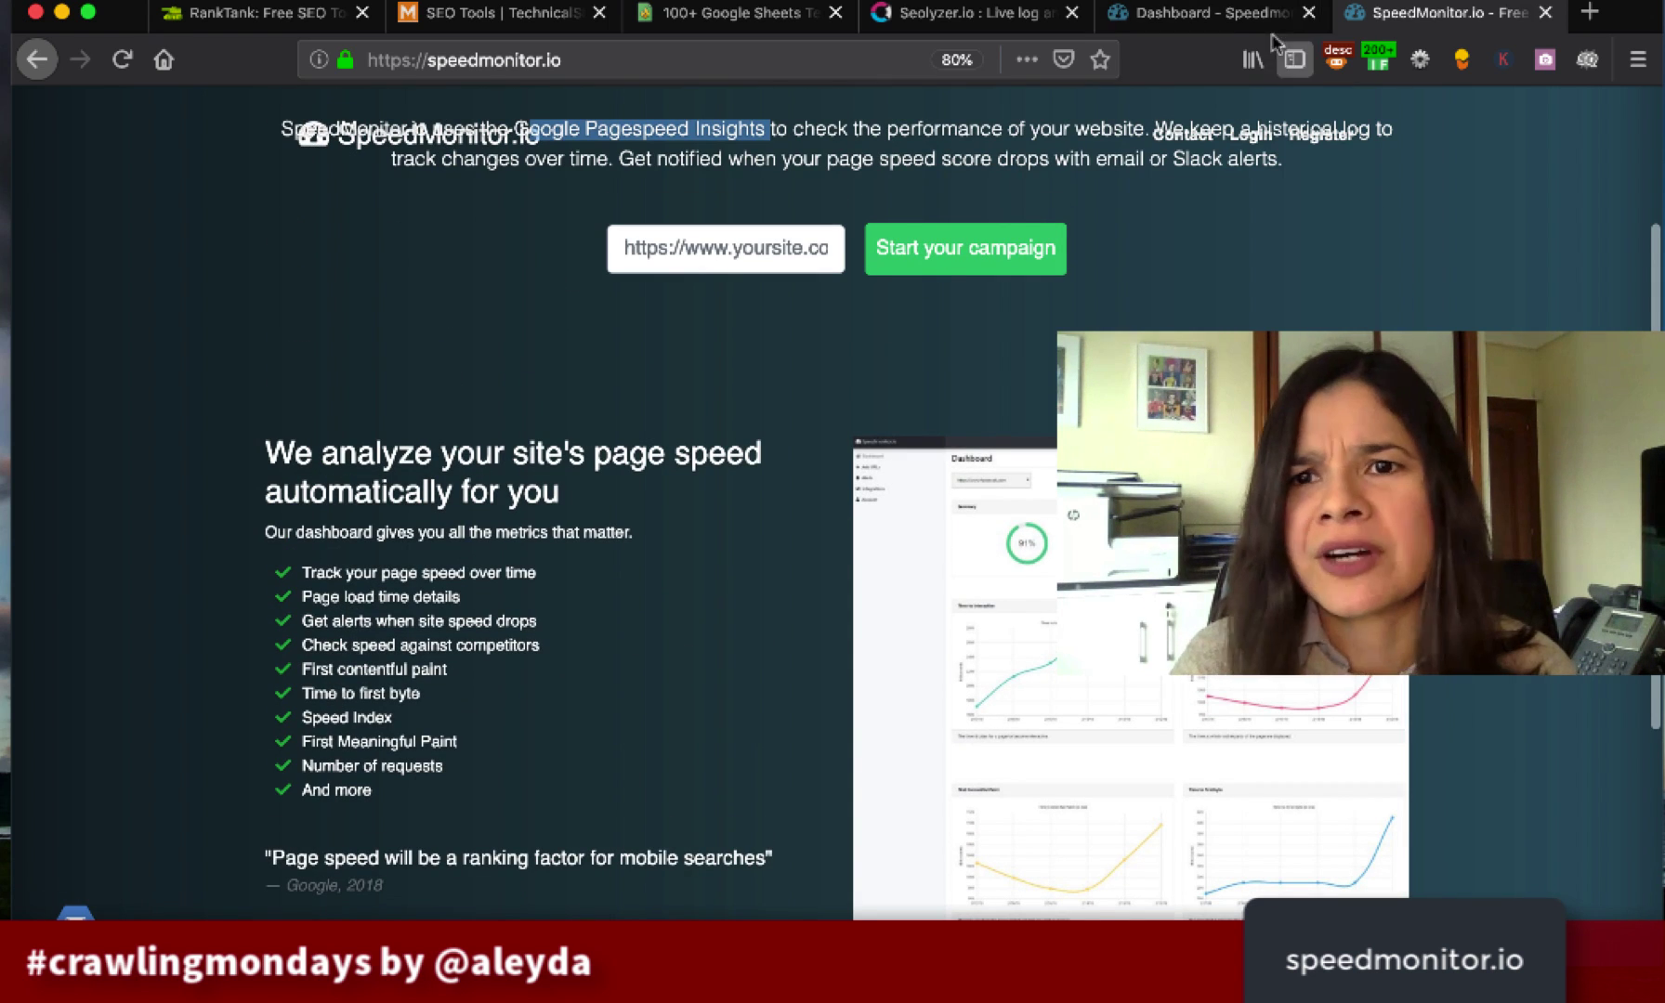
- Switch to the SpeedMonitor.io dashboard, view the data for the site's /en/ page and return to the root URL's data
{"action": "left_click", "coordinate": [1208, 13]}
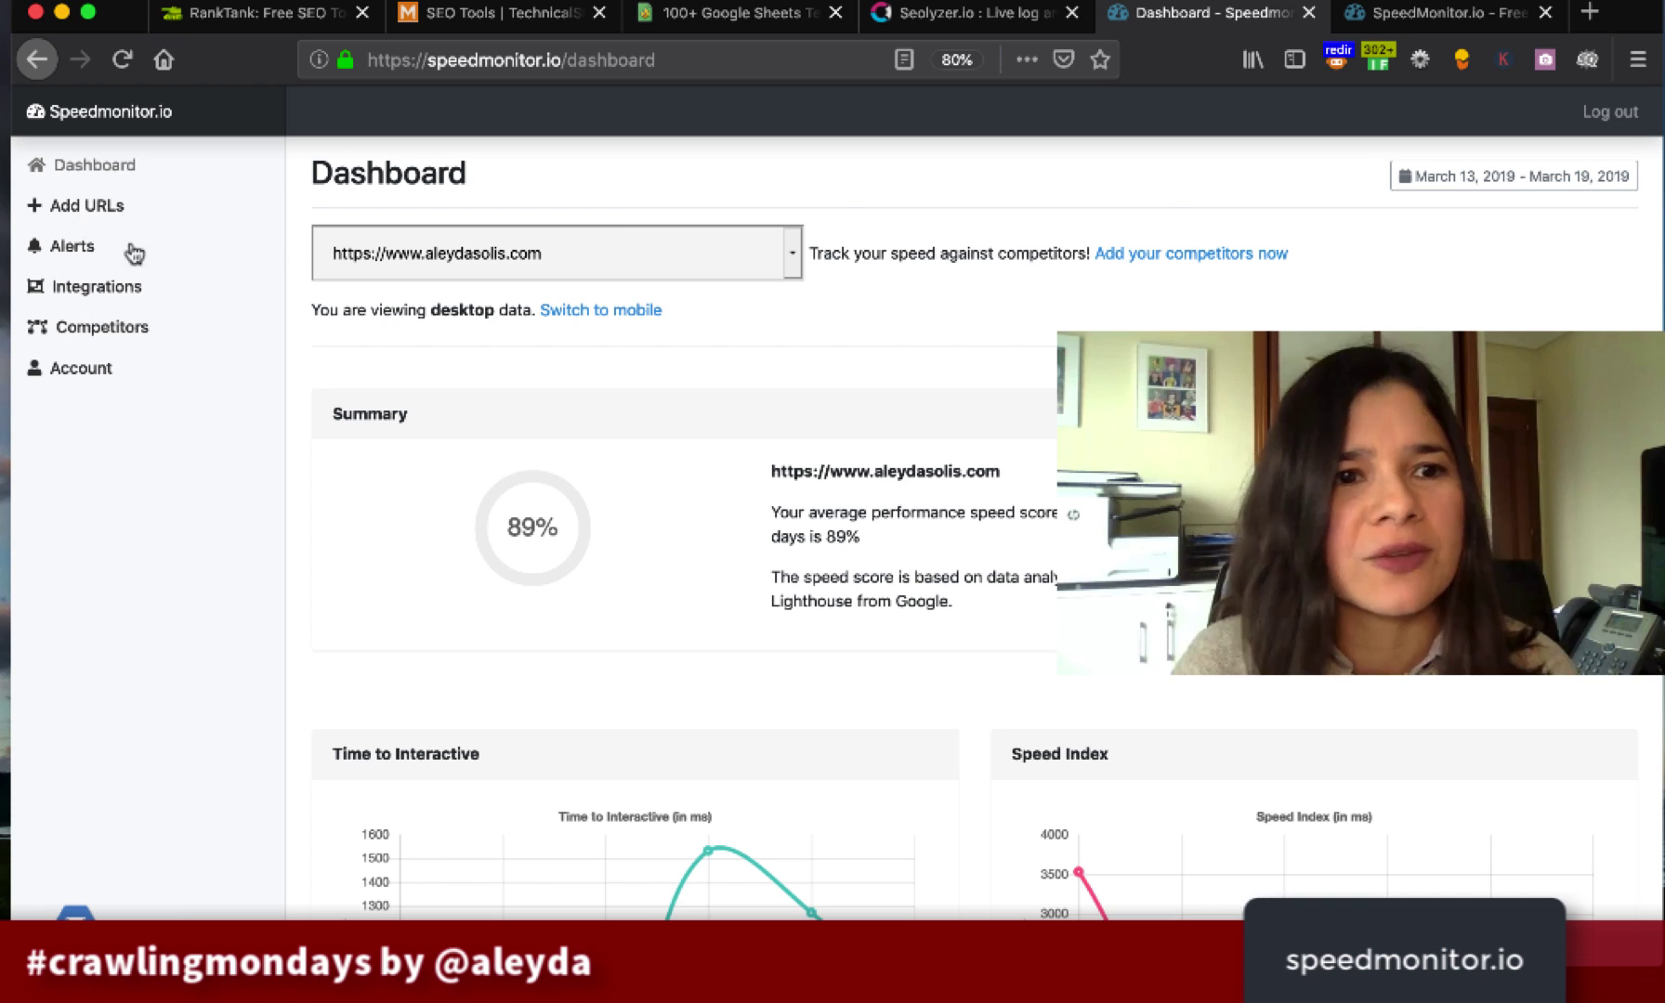
{"action": "left_click", "coordinate": [739, 265]}
{"action": "left_click", "coordinate": [735, 279]}
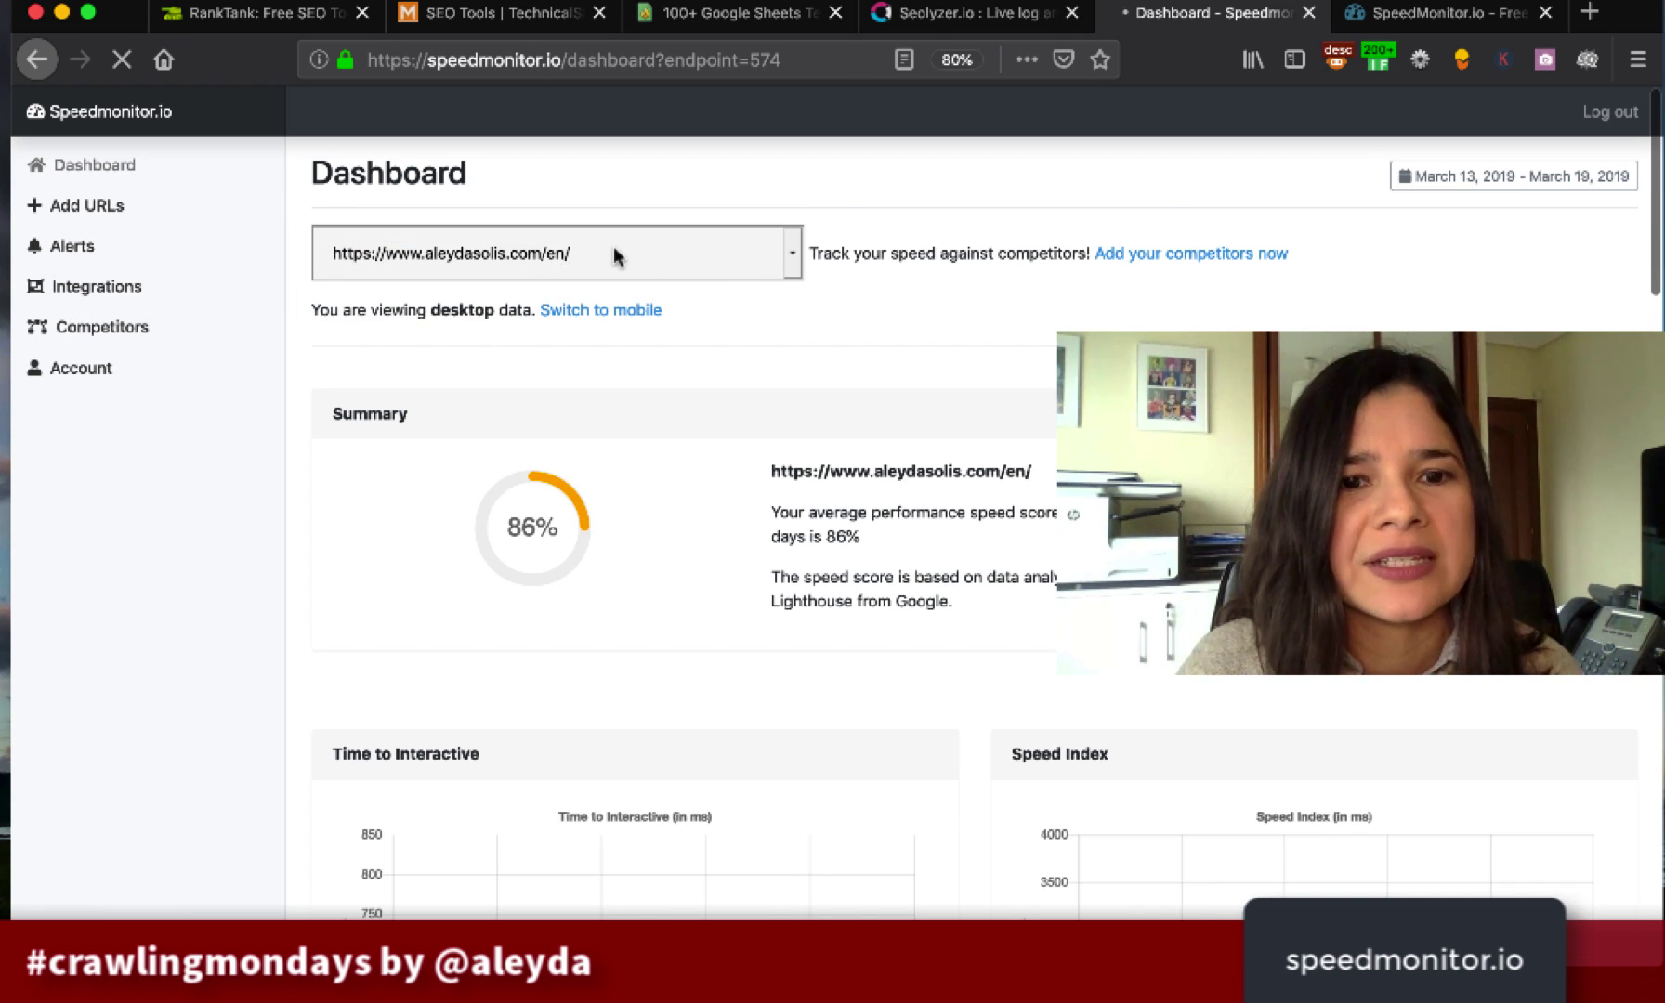
{"action": "left_click", "coordinate": [657, 264]}
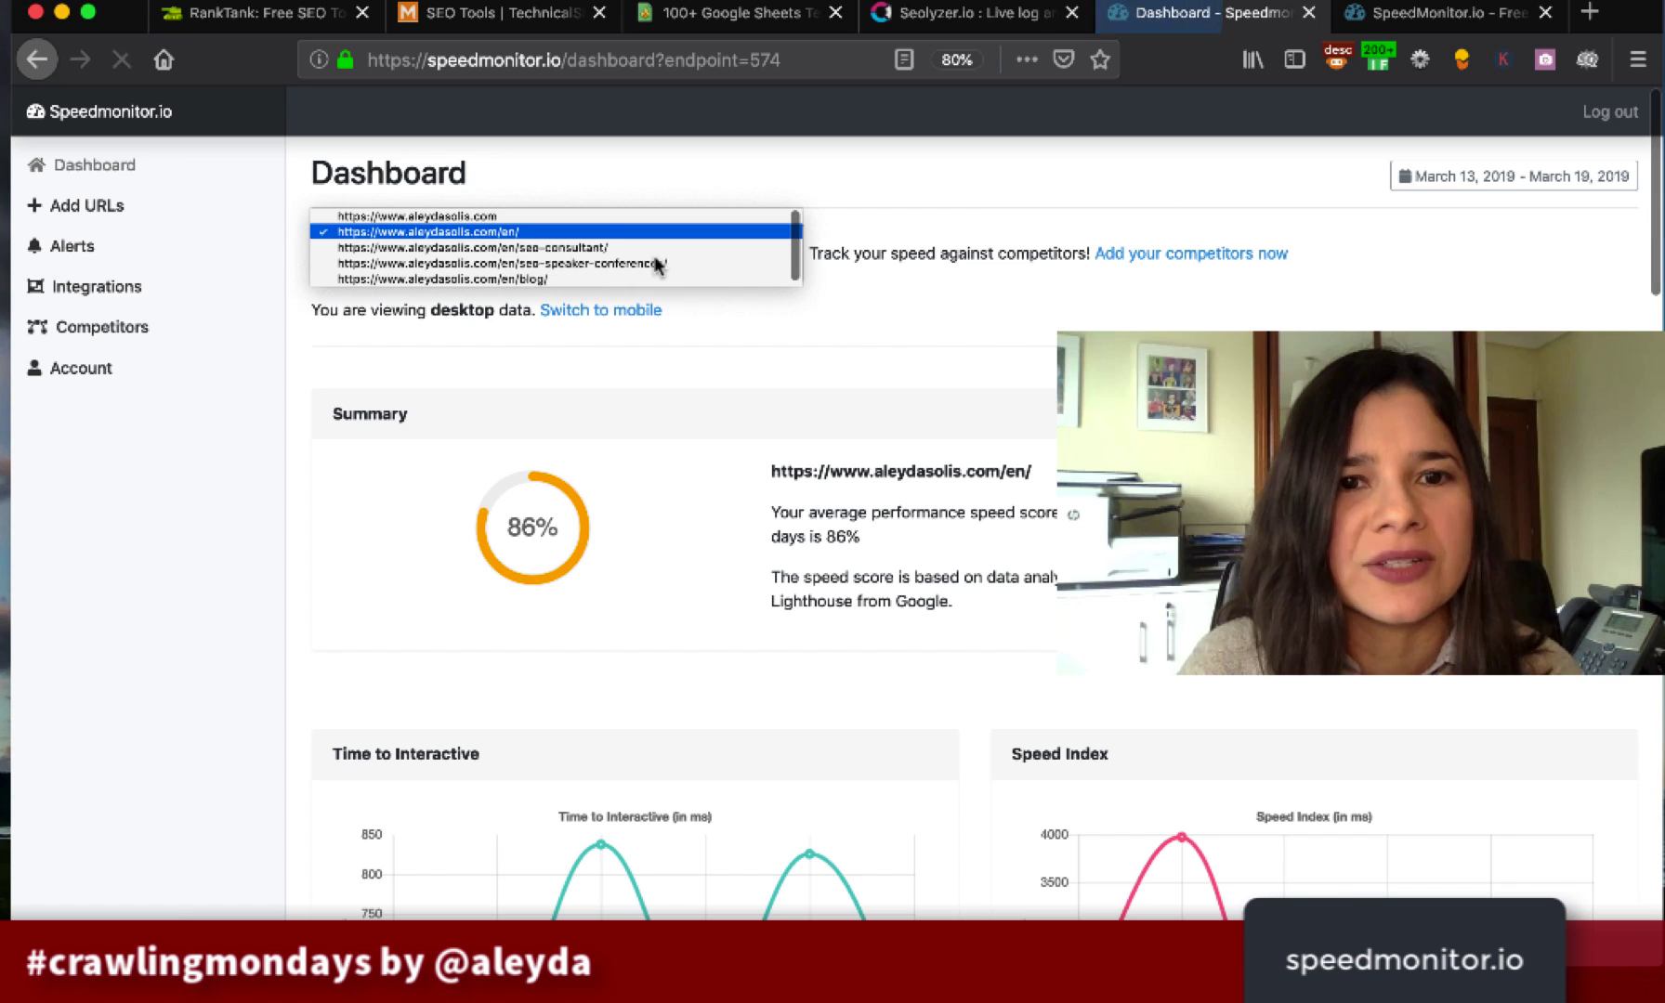
{"action": "left_click", "coordinate": [617, 215]}
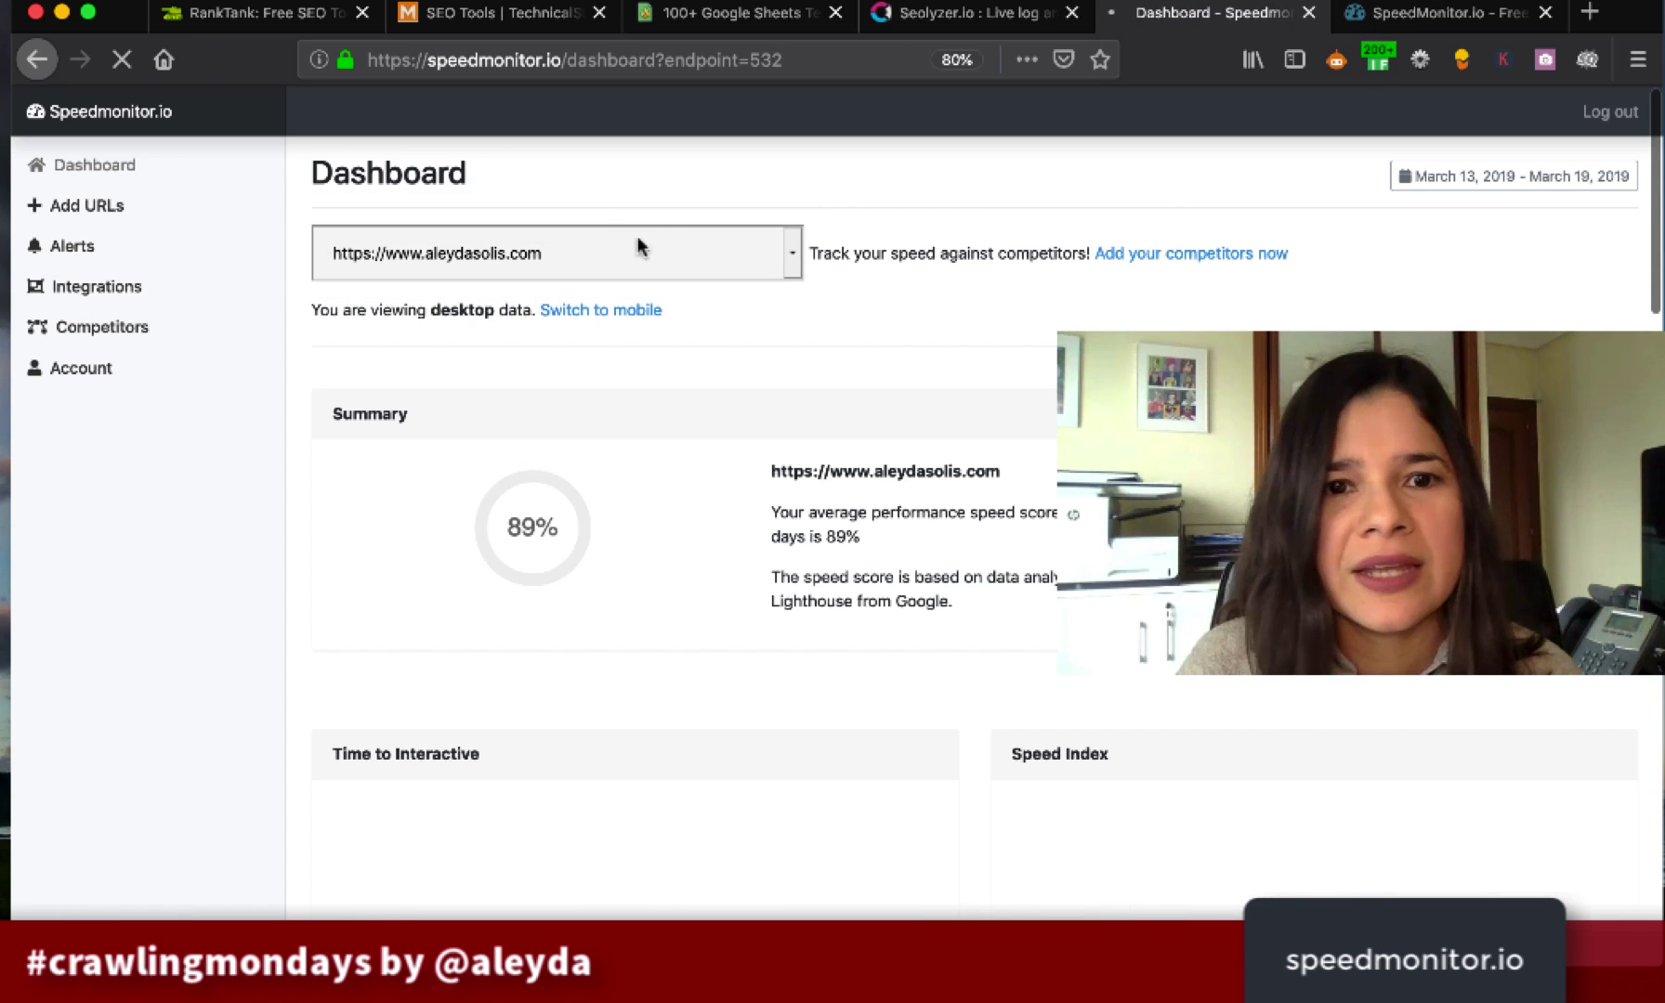
- Highlight the desktop data note and the site URL in the dashboard's Summary section
{"action": "left_click_drag", "start_coordinate": [433, 310], "coordinate": [517, 311]}
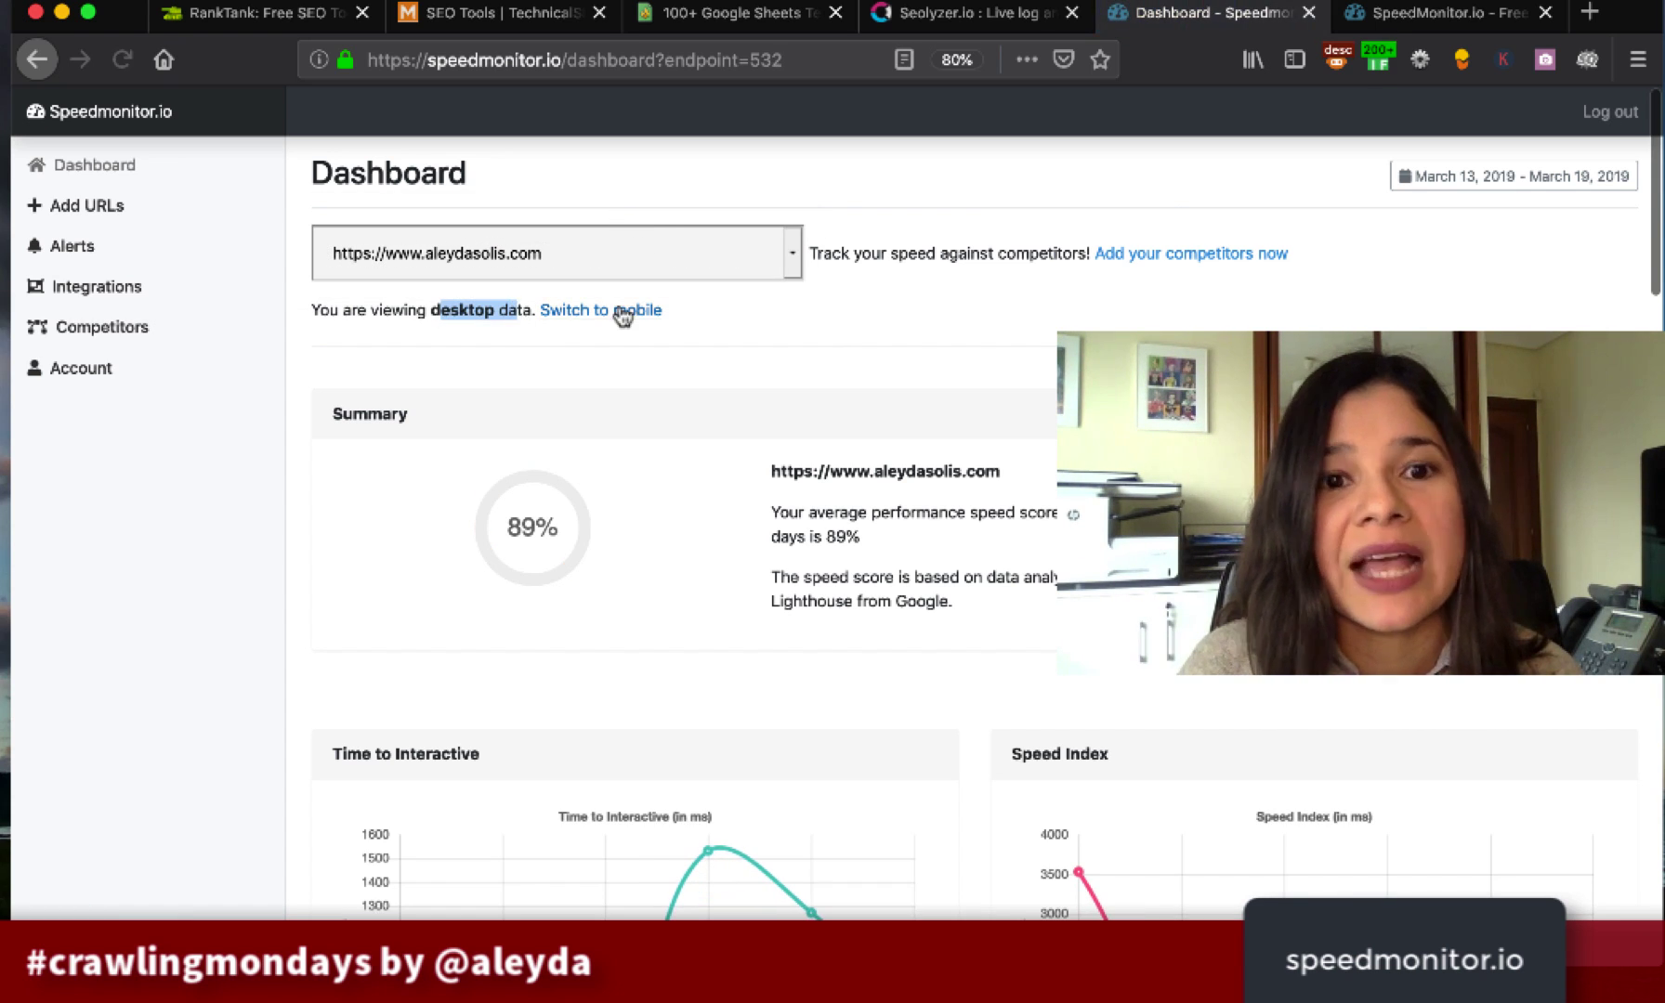
{"action": "left_click_drag", "start_coordinate": [905, 471], "coordinate": [771, 472]}
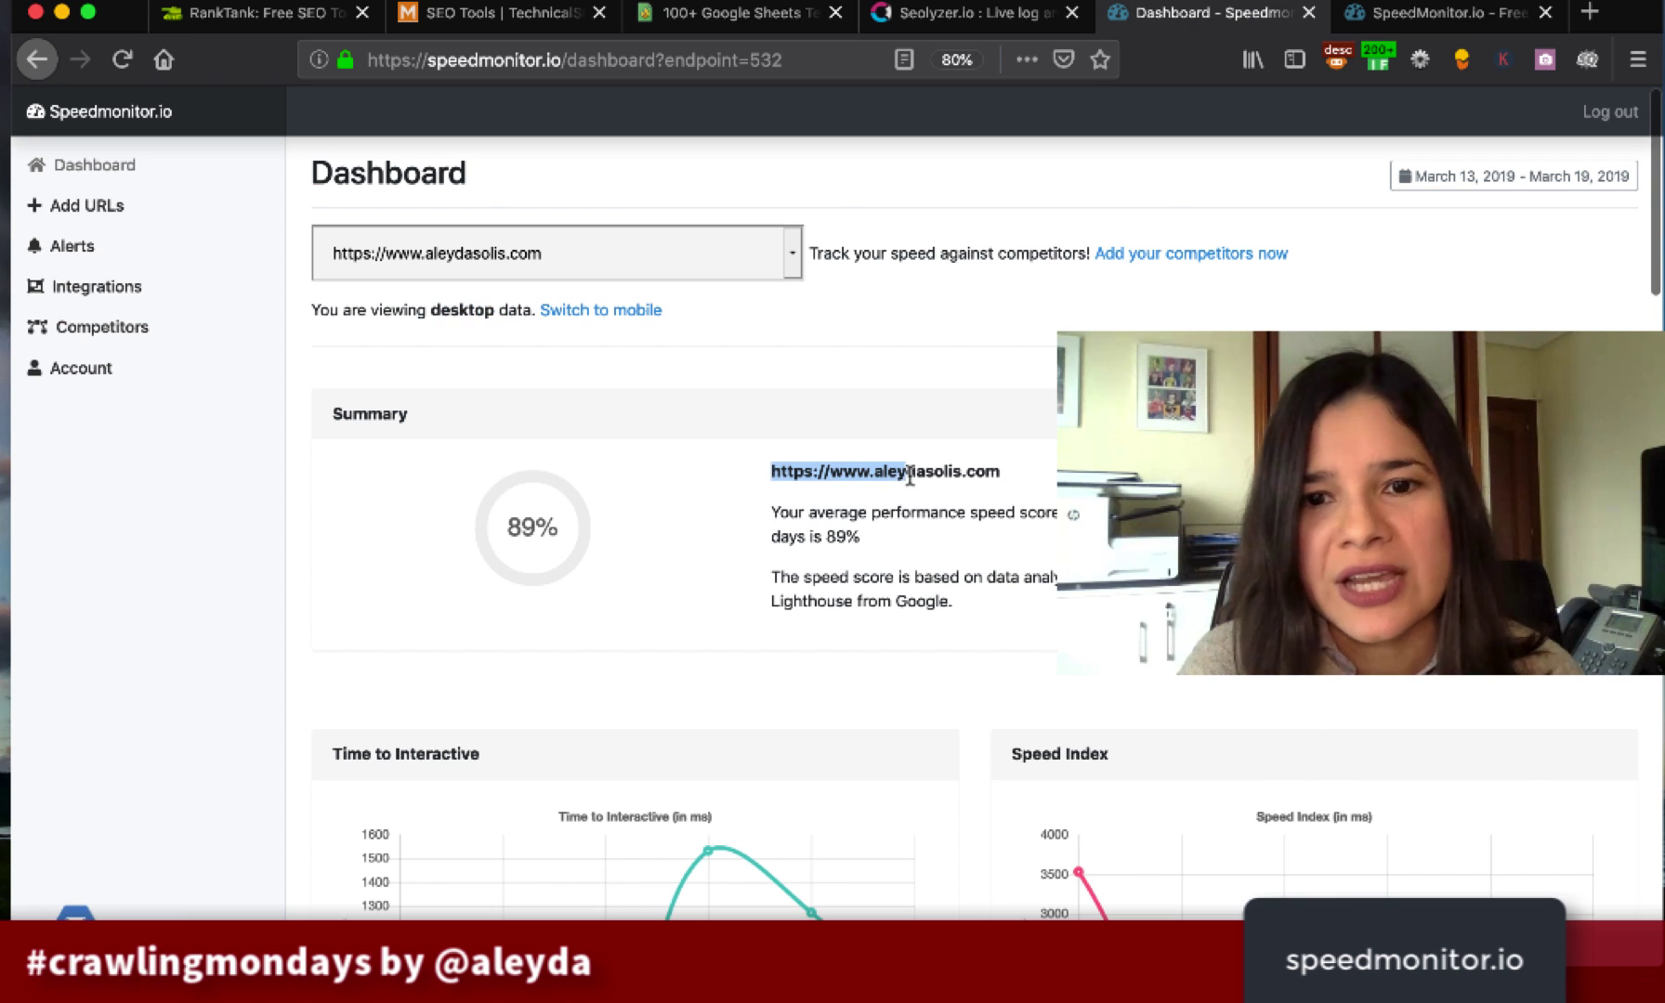
{"action": "left_click", "coordinate": [857, 559]}
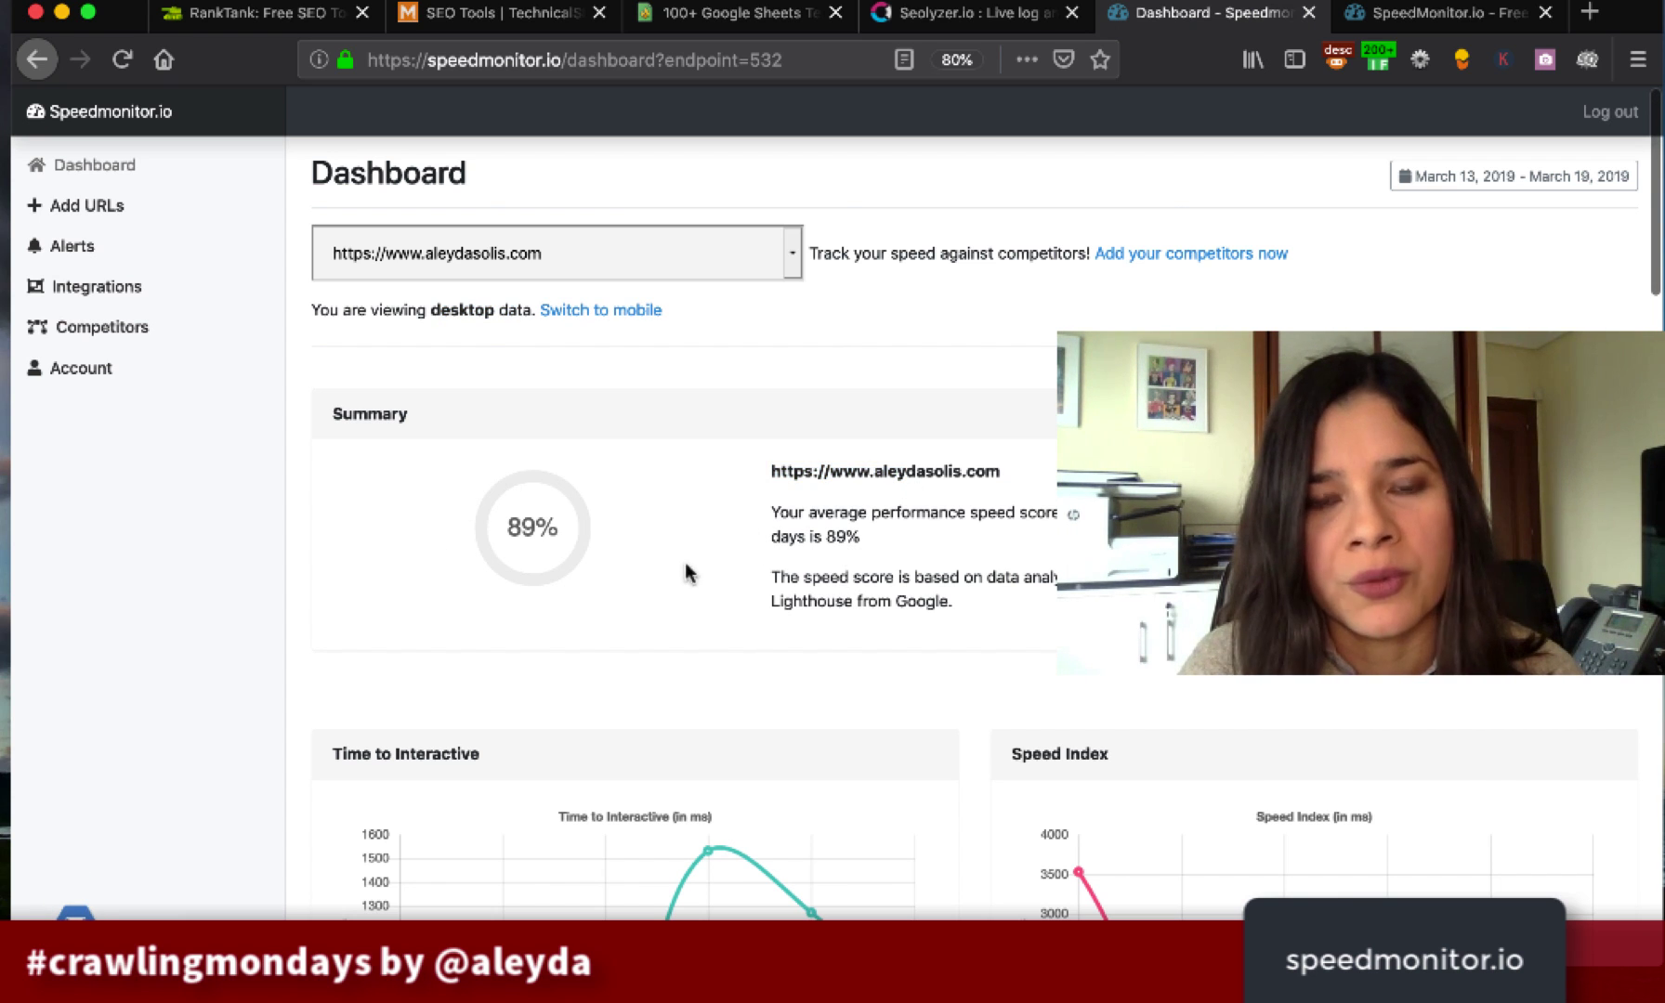
- Examine the Time to Interactive, Speed Index, First Contentful Paint and Time to first byte charts, highlighting their titles
{"action": "scroll", "coordinate": [721, 562], "scroll_direction": "down", "scroll_amount": 5}
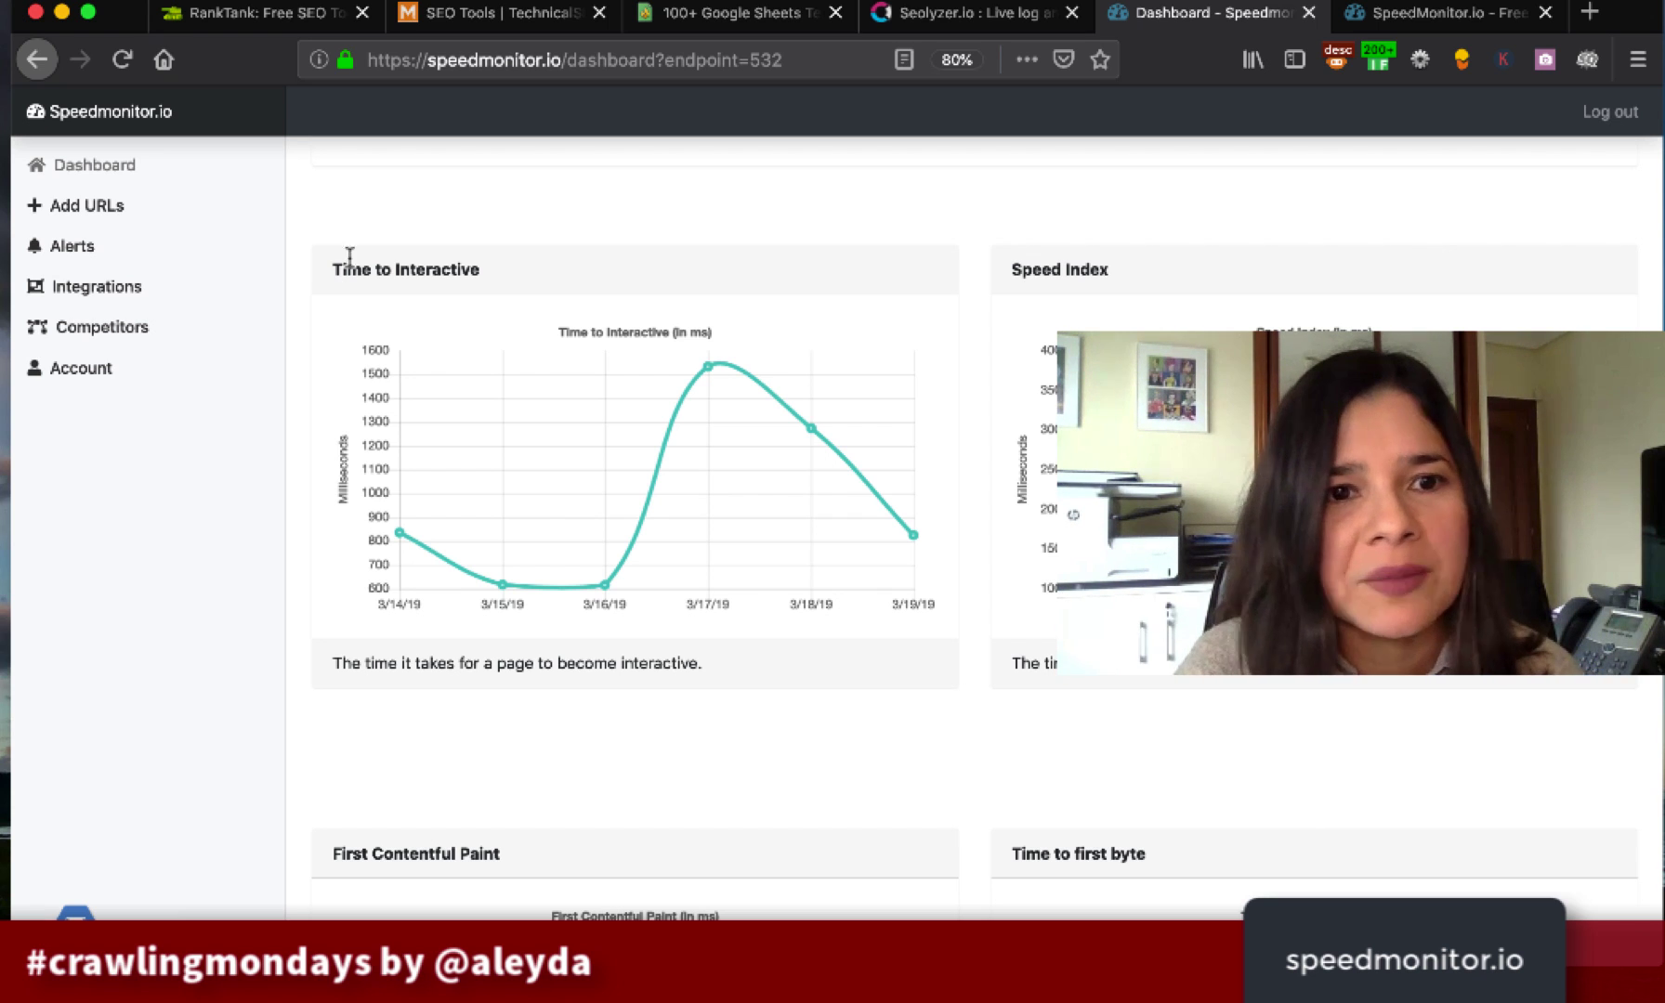
{"action": "left_click_drag", "start_coordinate": [343, 270], "coordinate": [520, 271]}
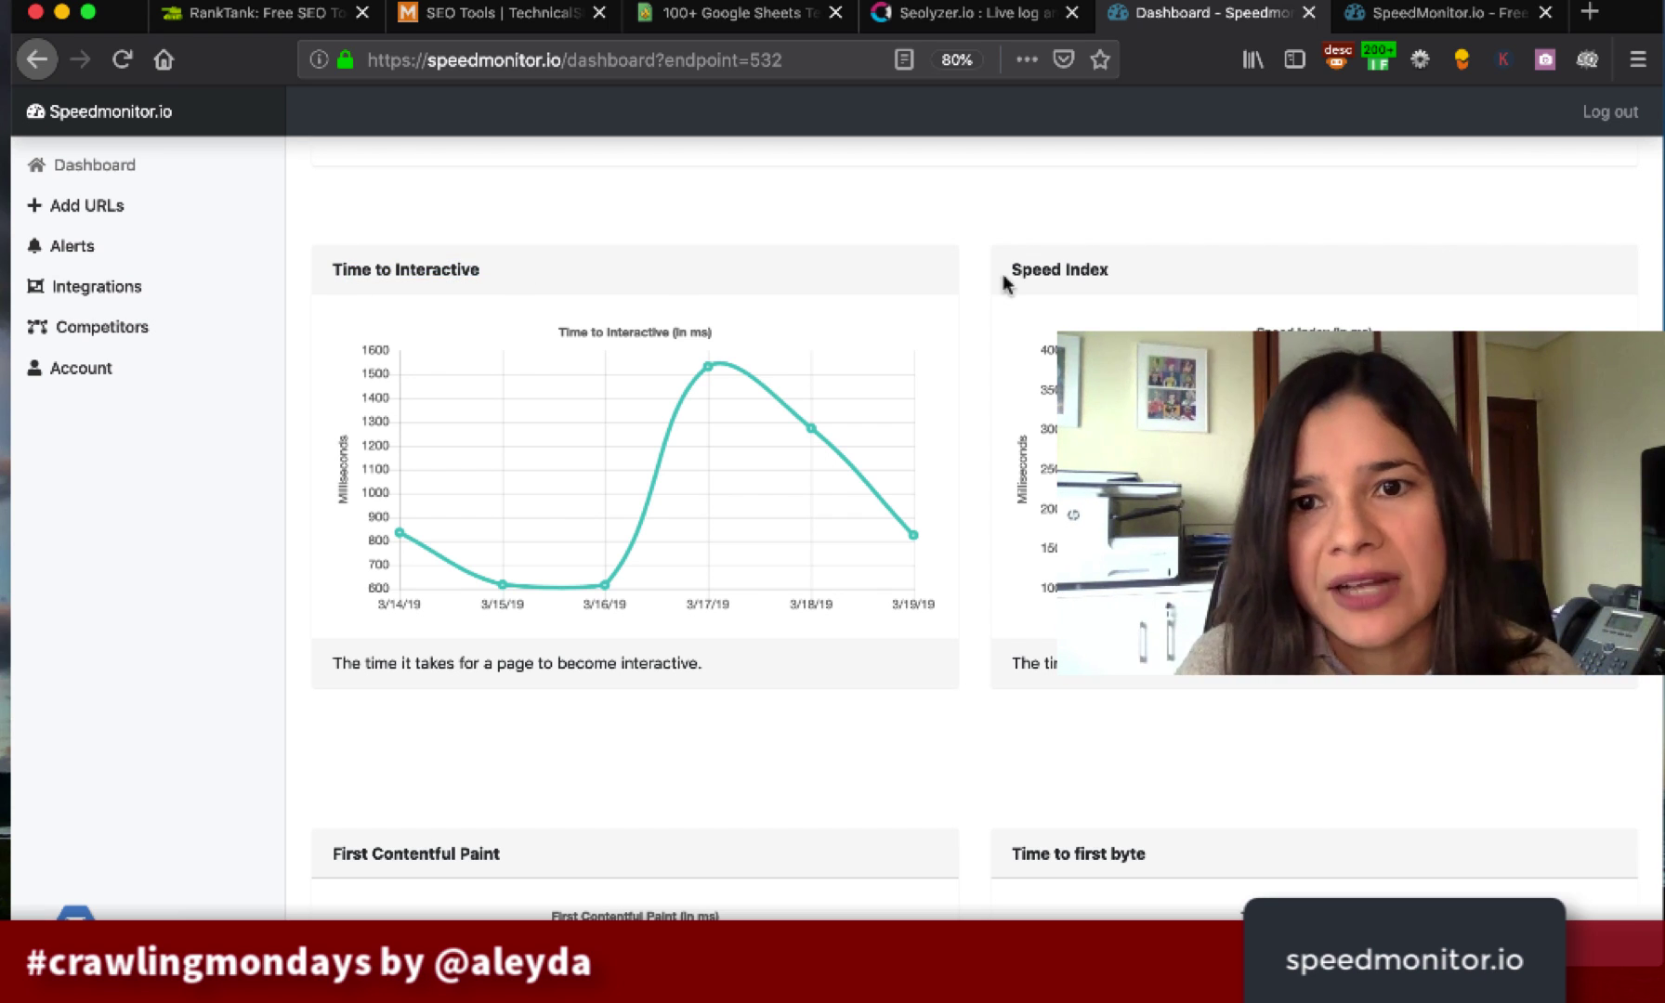
{"action": "left_click_drag", "start_coordinate": [1007, 271], "coordinate": [1106, 270]}
{"action": "scroll", "coordinate": [820, 574], "scroll_direction": "down", "scroll_amount": 5}
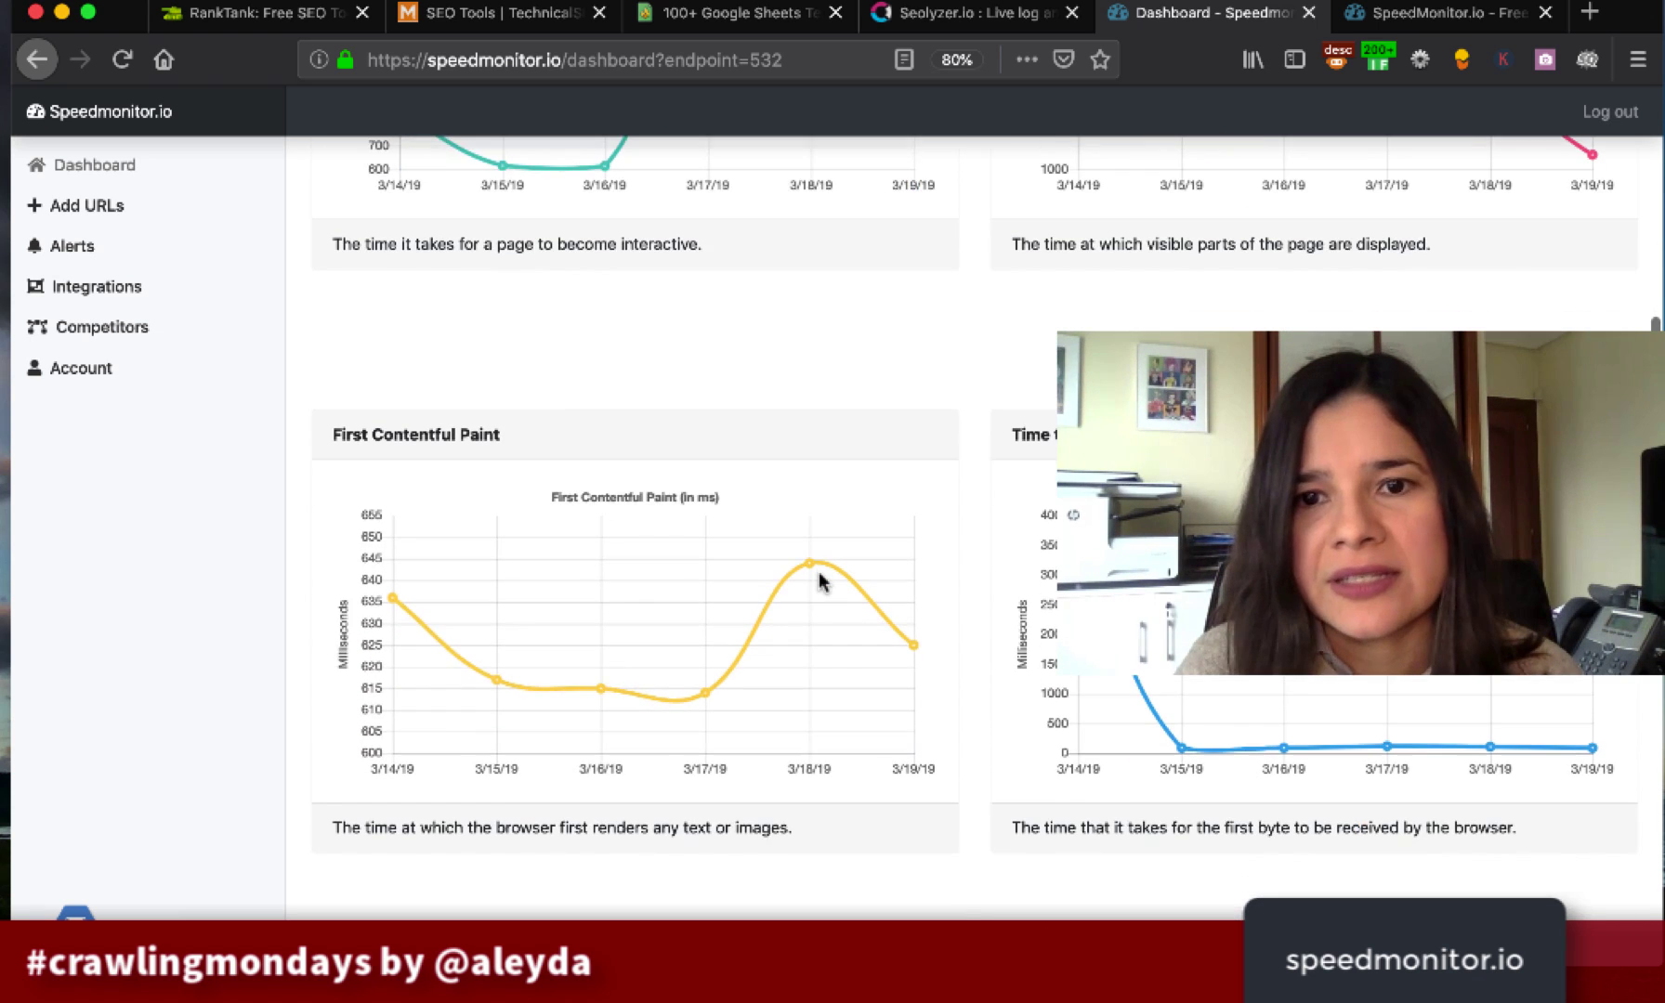
{"action": "scroll", "coordinate": [819, 574], "scroll_direction": "down", "scroll_amount": 3}
{"action": "left_click_drag", "start_coordinate": [346, 214], "coordinate": [511, 216]}
{"action": "left_click_drag", "start_coordinate": [1009, 215], "coordinate": [1152, 216]}
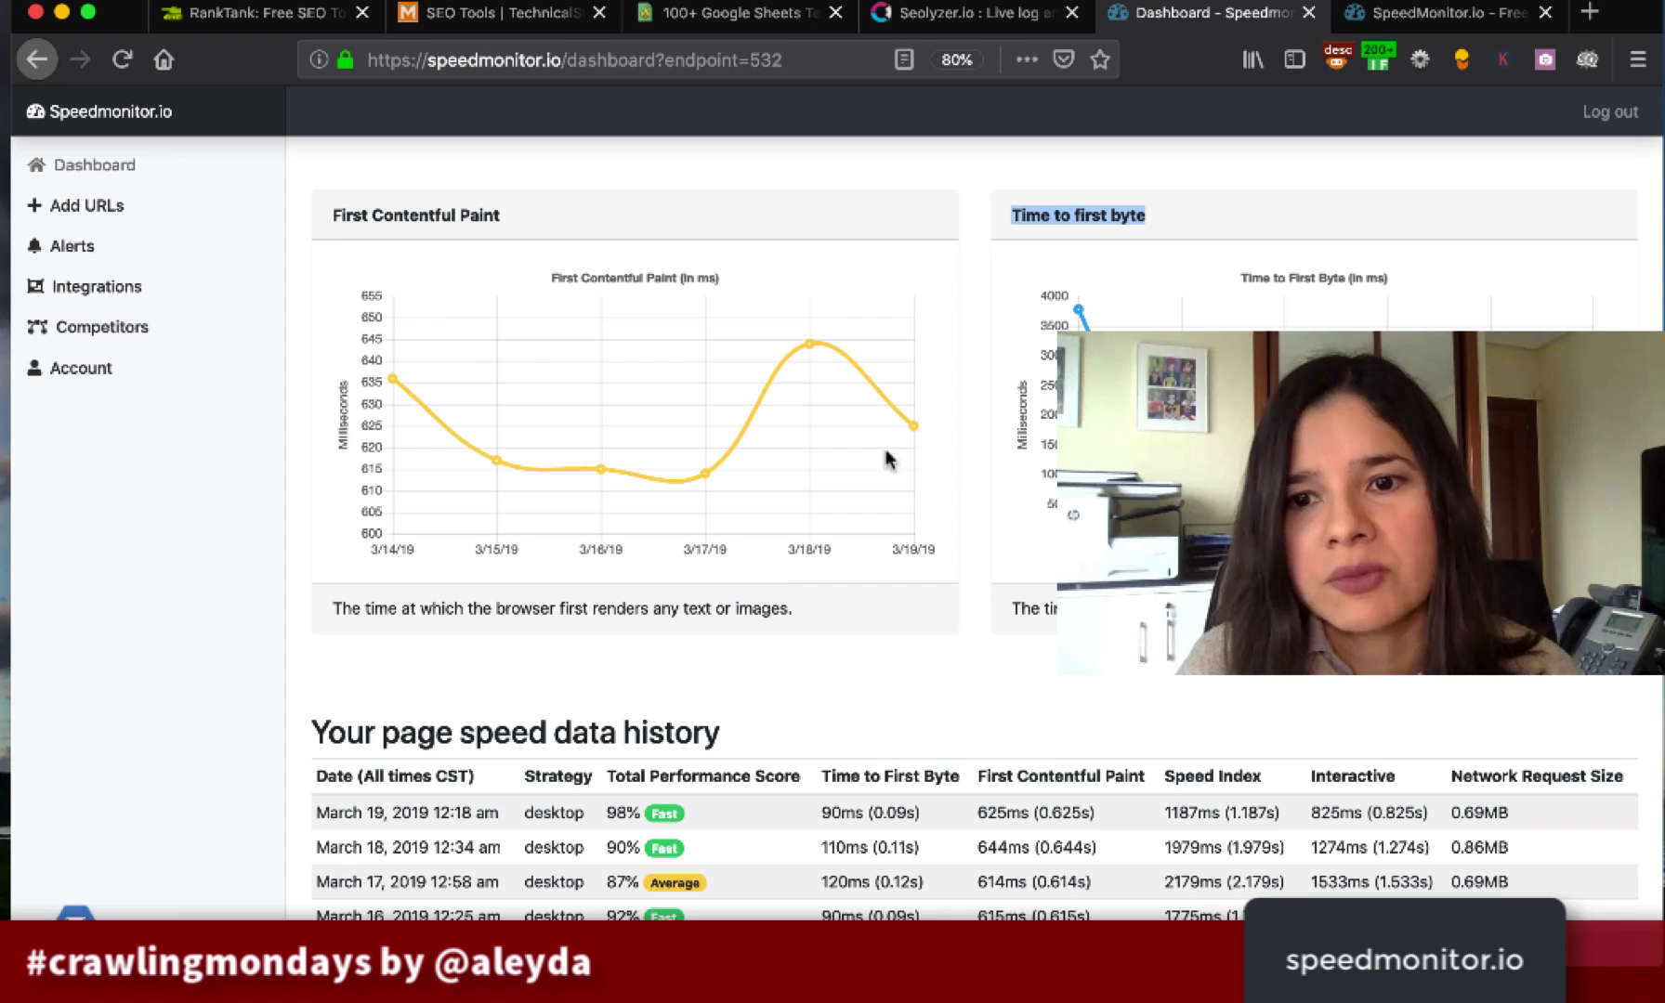
- Examine the page speed data history table, highlighting the dates from March 19 back to March 15, 2019
{"action": "scroll", "coordinate": [721, 620], "scroll_direction": "down", "scroll_amount": 5}
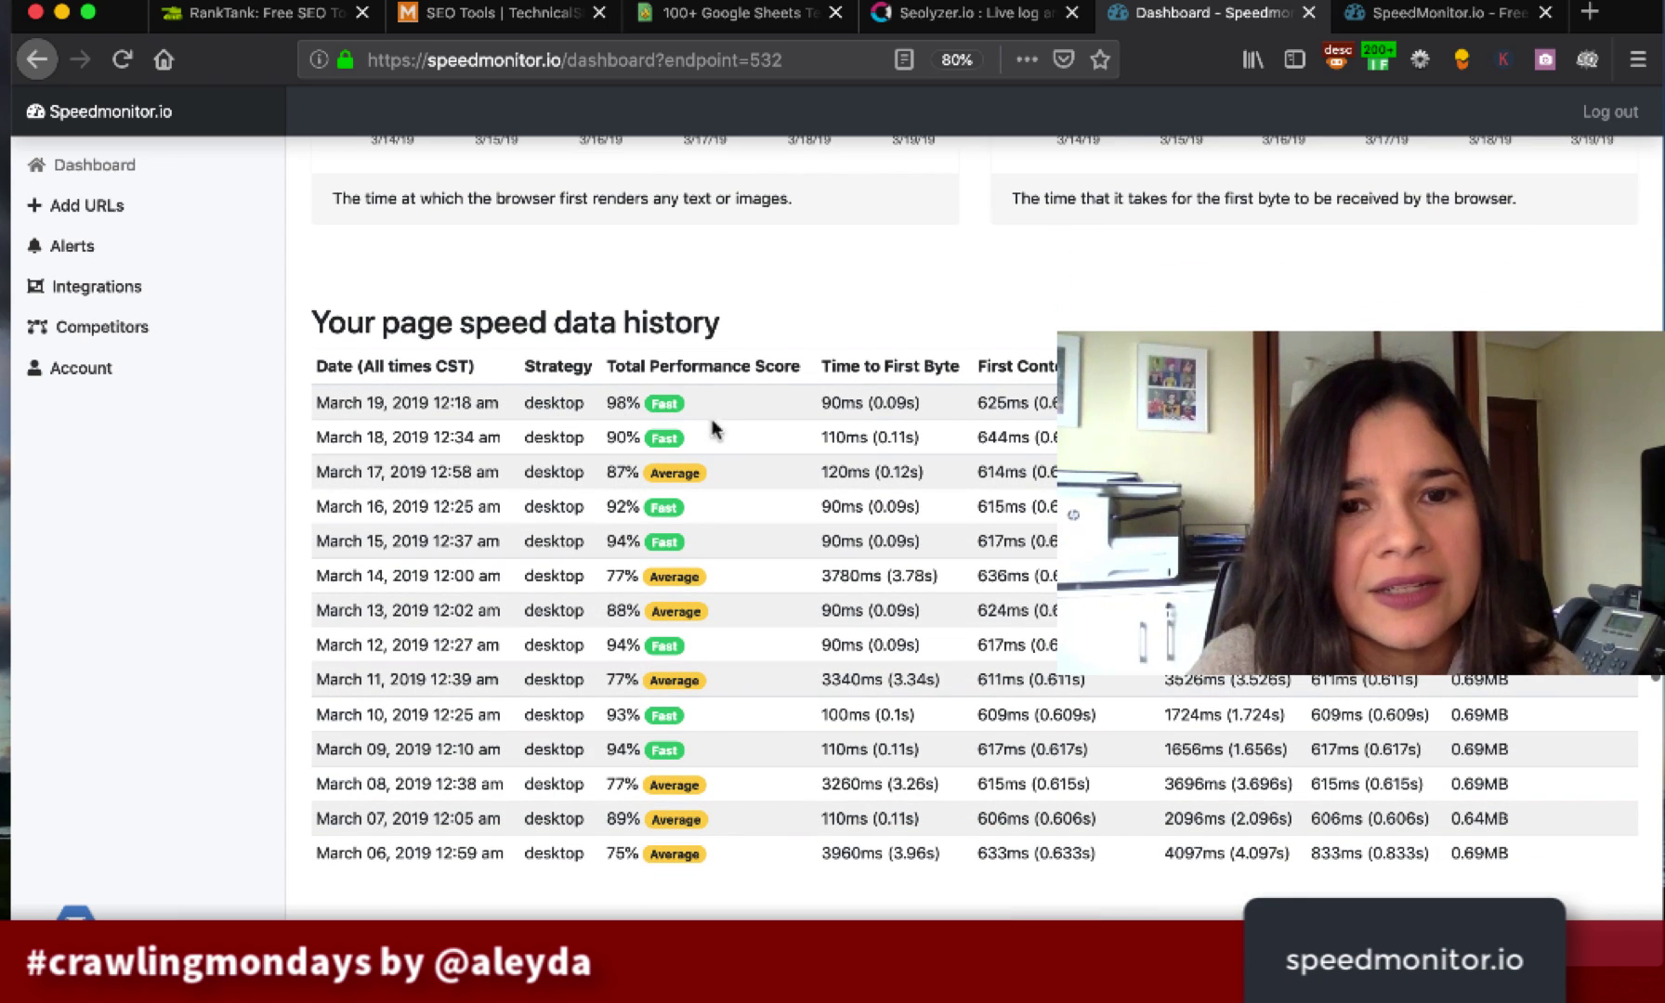
{"action": "left_click_drag", "start_coordinate": [339, 403], "coordinate": [502, 436]}
{"action": "double_click", "coordinate": [377, 472]}
{"action": "double_click", "coordinate": [378, 506]}
{"action": "double_click", "coordinate": [376, 540]}
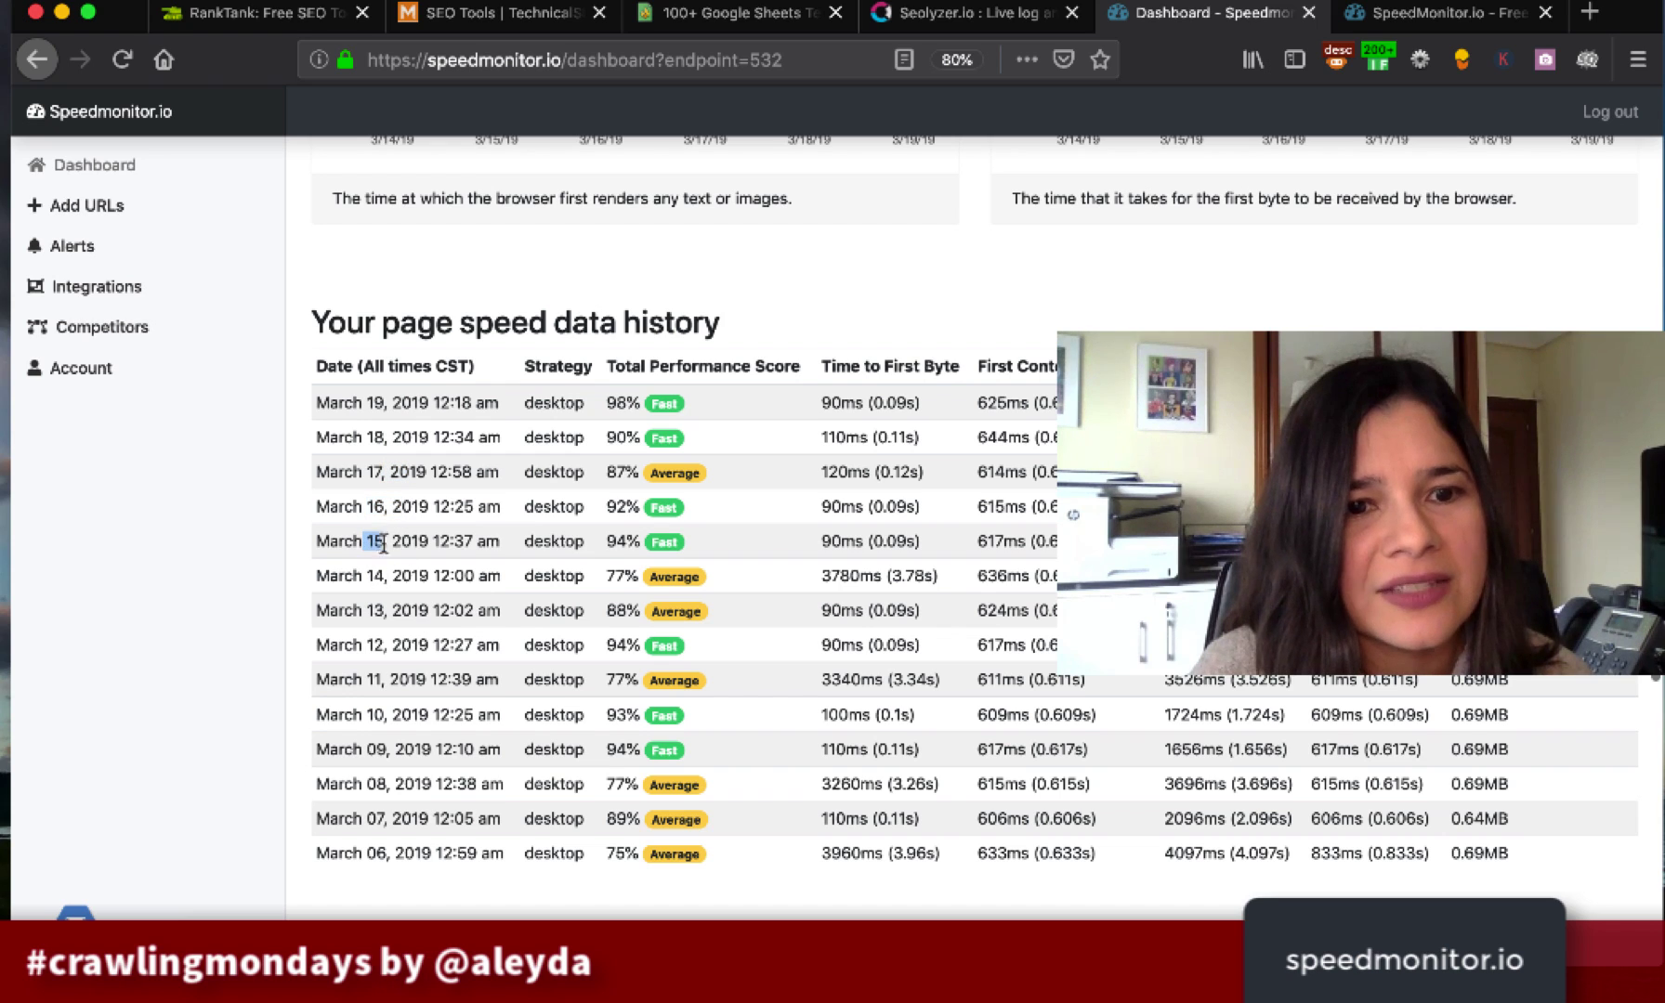
{"action": "left_click", "coordinate": [576, 406]}
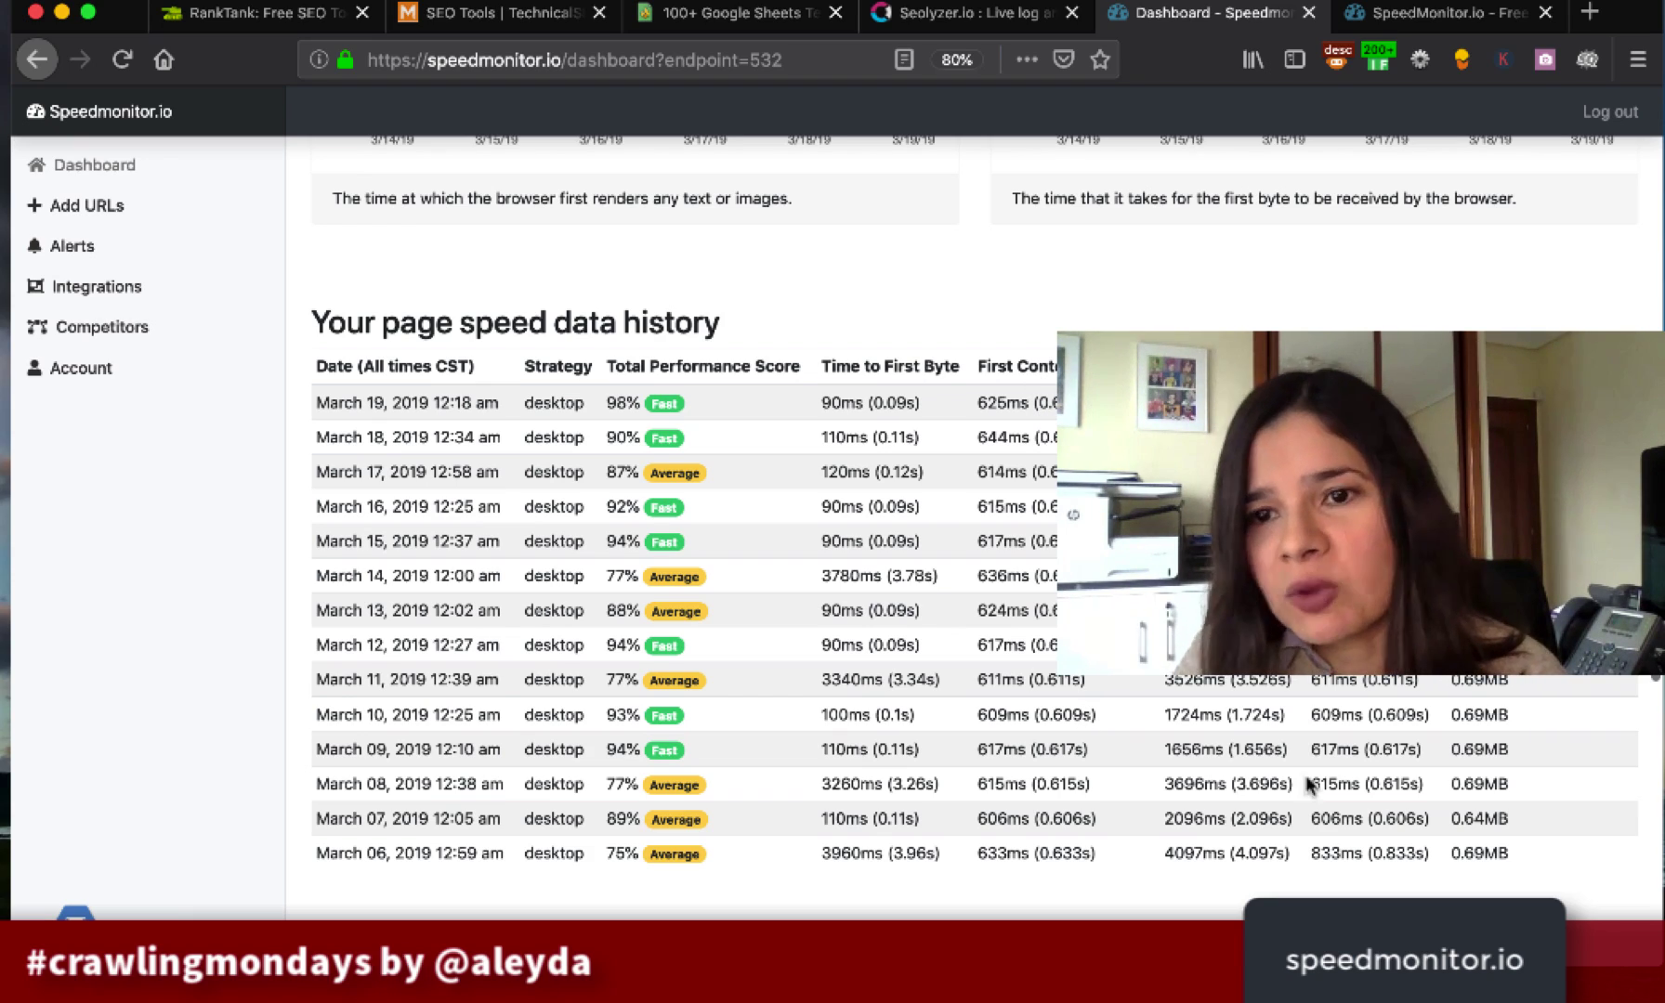
- Highlight the Chrome UX Report and last 30 days wording in the real-world metrics heading and look through the daily table
{"action": "scroll", "coordinate": [777, 696], "scroll_direction": "down", "scroll_amount": 8}
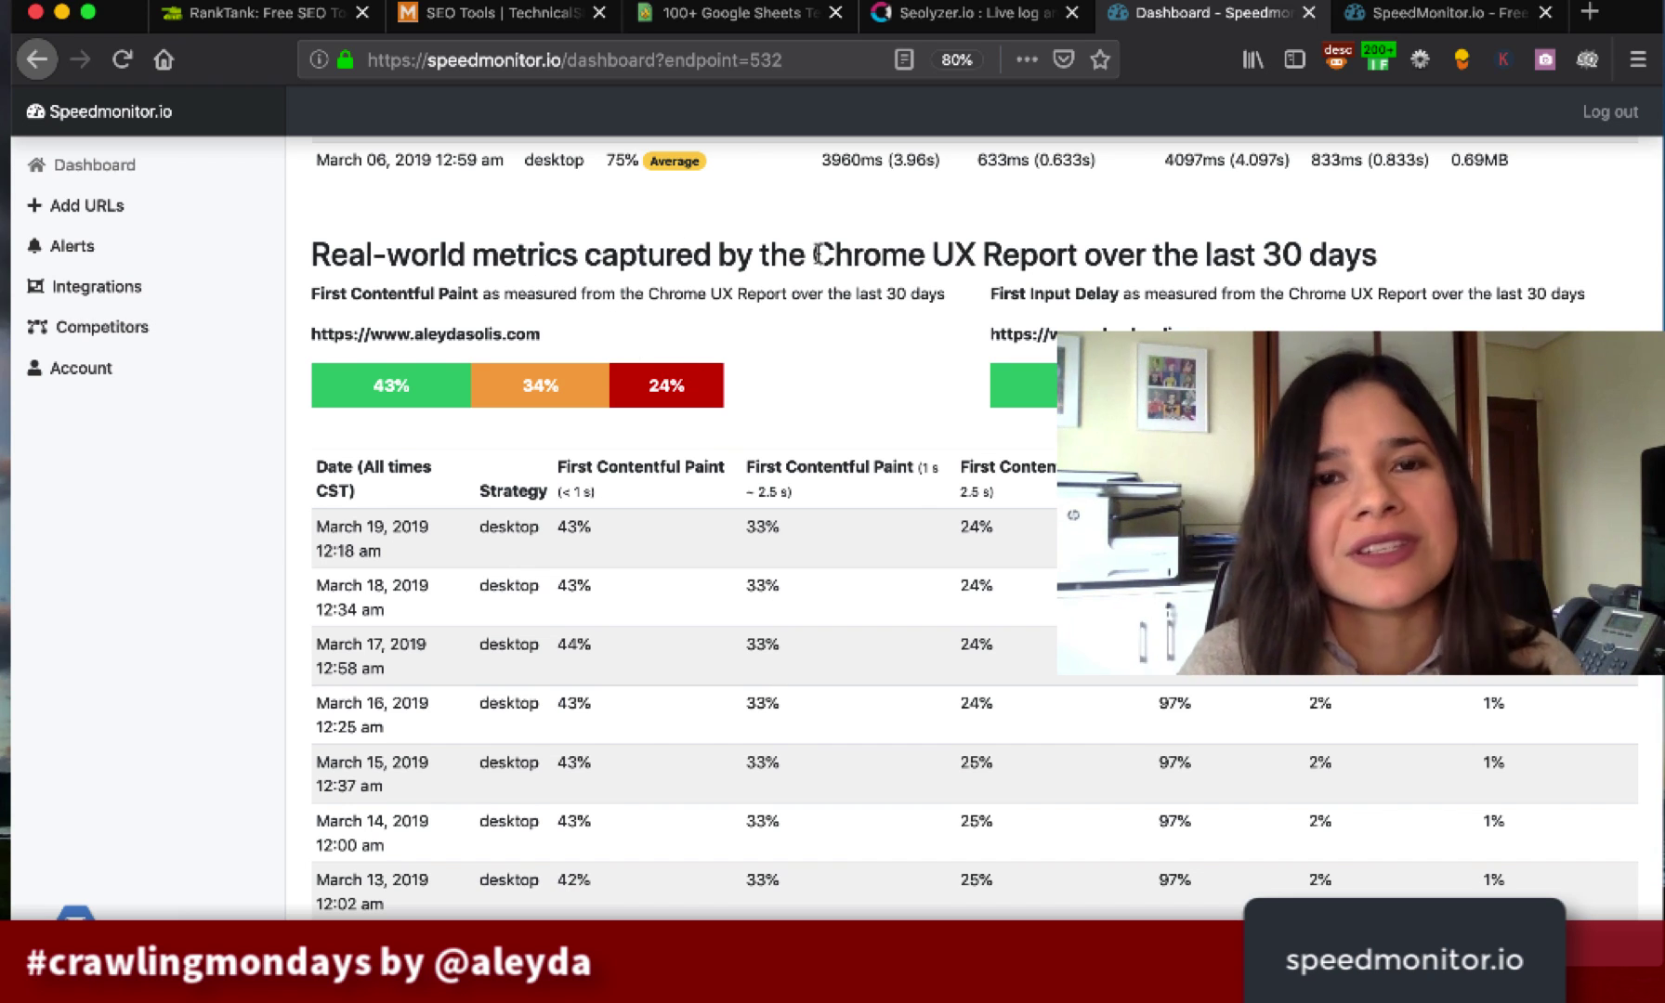
{"action": "left_click_drag", "start_coordinate": [828, 254], "coordinate": [1070, 253]}
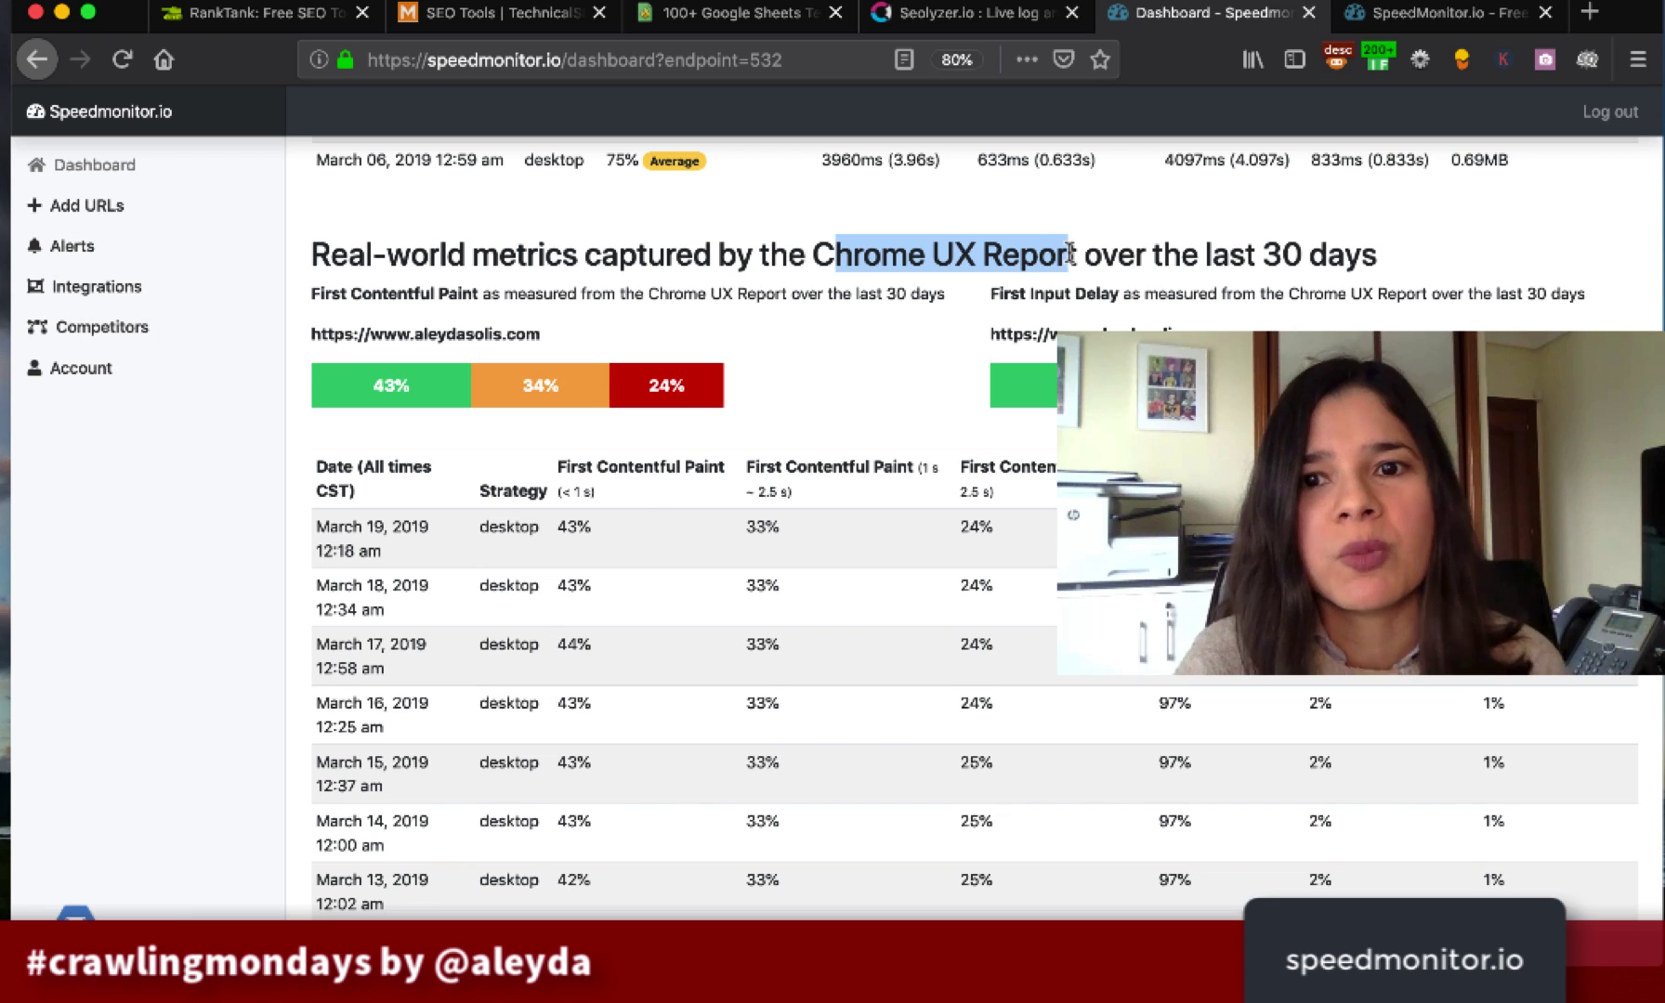
{"action": "left_click", "coordinate": [1186, 251]}
{"action": "left_click_drag", "start_coordinate": [1377, 253], "coordinate": [1071, 254]}
{"action": "left_click", "coordinate": [924, 273]}
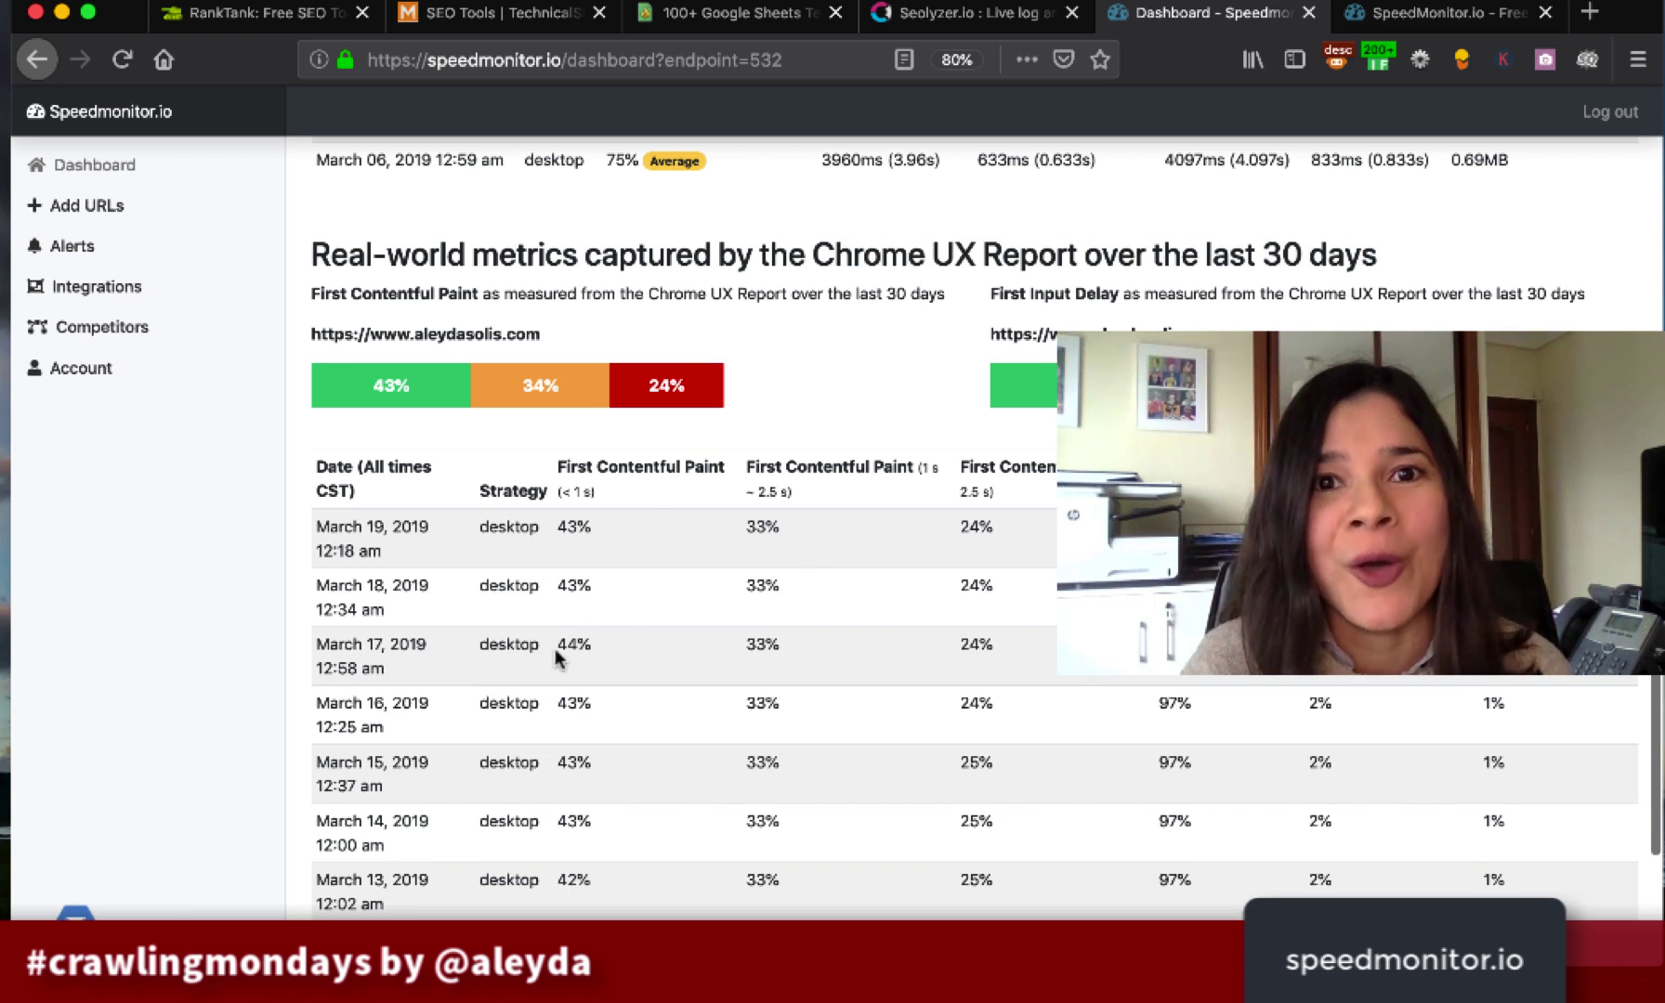
{"action": "scroll", "coordinate": [558, 656], "scroll_direction": "down", "scroll_amount": 5}
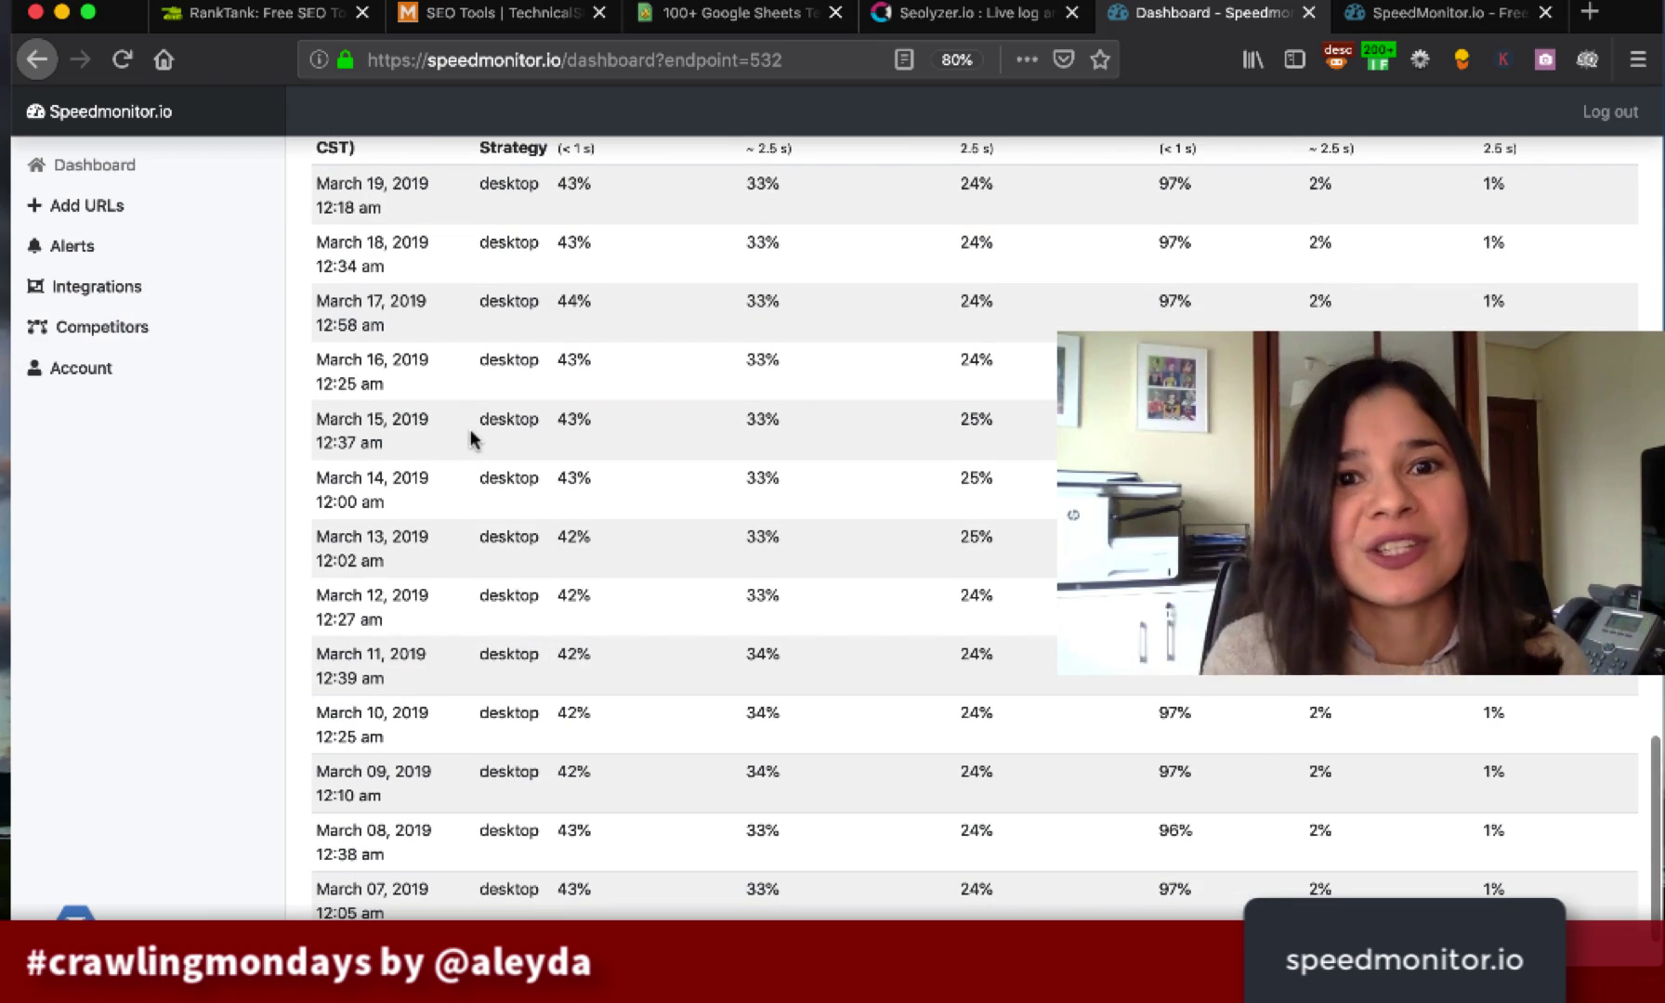
- View the form for adding competitors and the alert settings for the tracked URLs
{"action": "scroll", "coordinate": [471, 436], "scroll_direction": "up", "scroll_amount": 17}
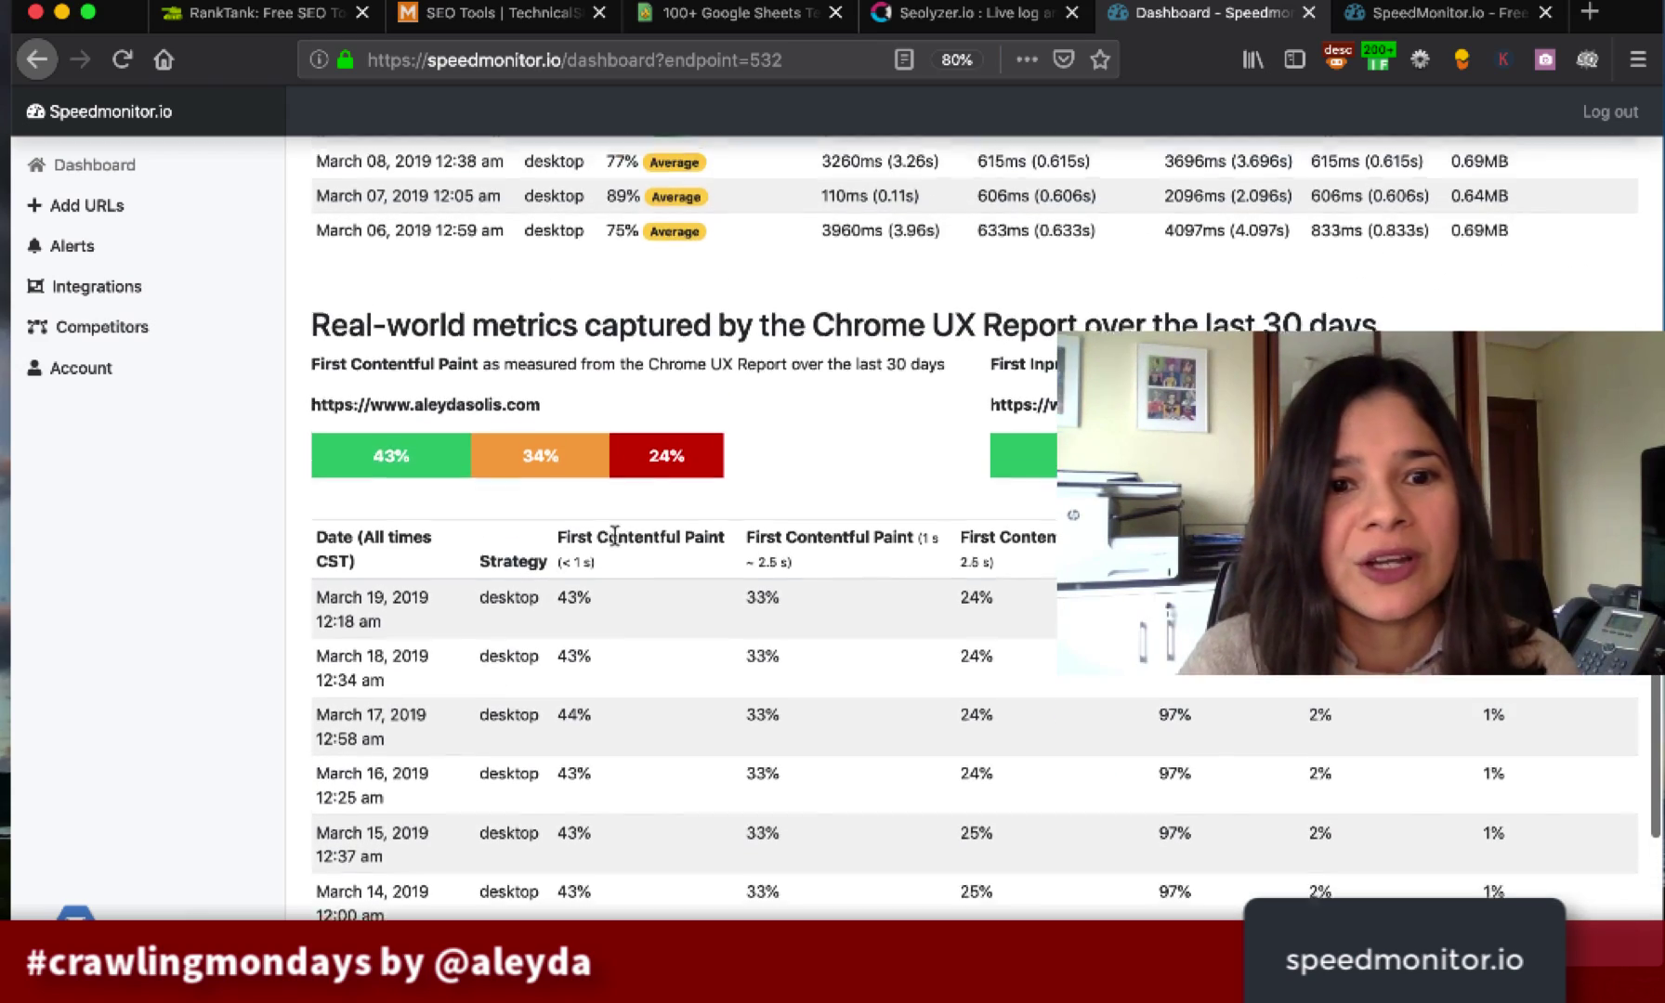
{"action": "scroll", "coordinate": [690, 548], "scroll_direction": "up", "scroll_amount": 15}
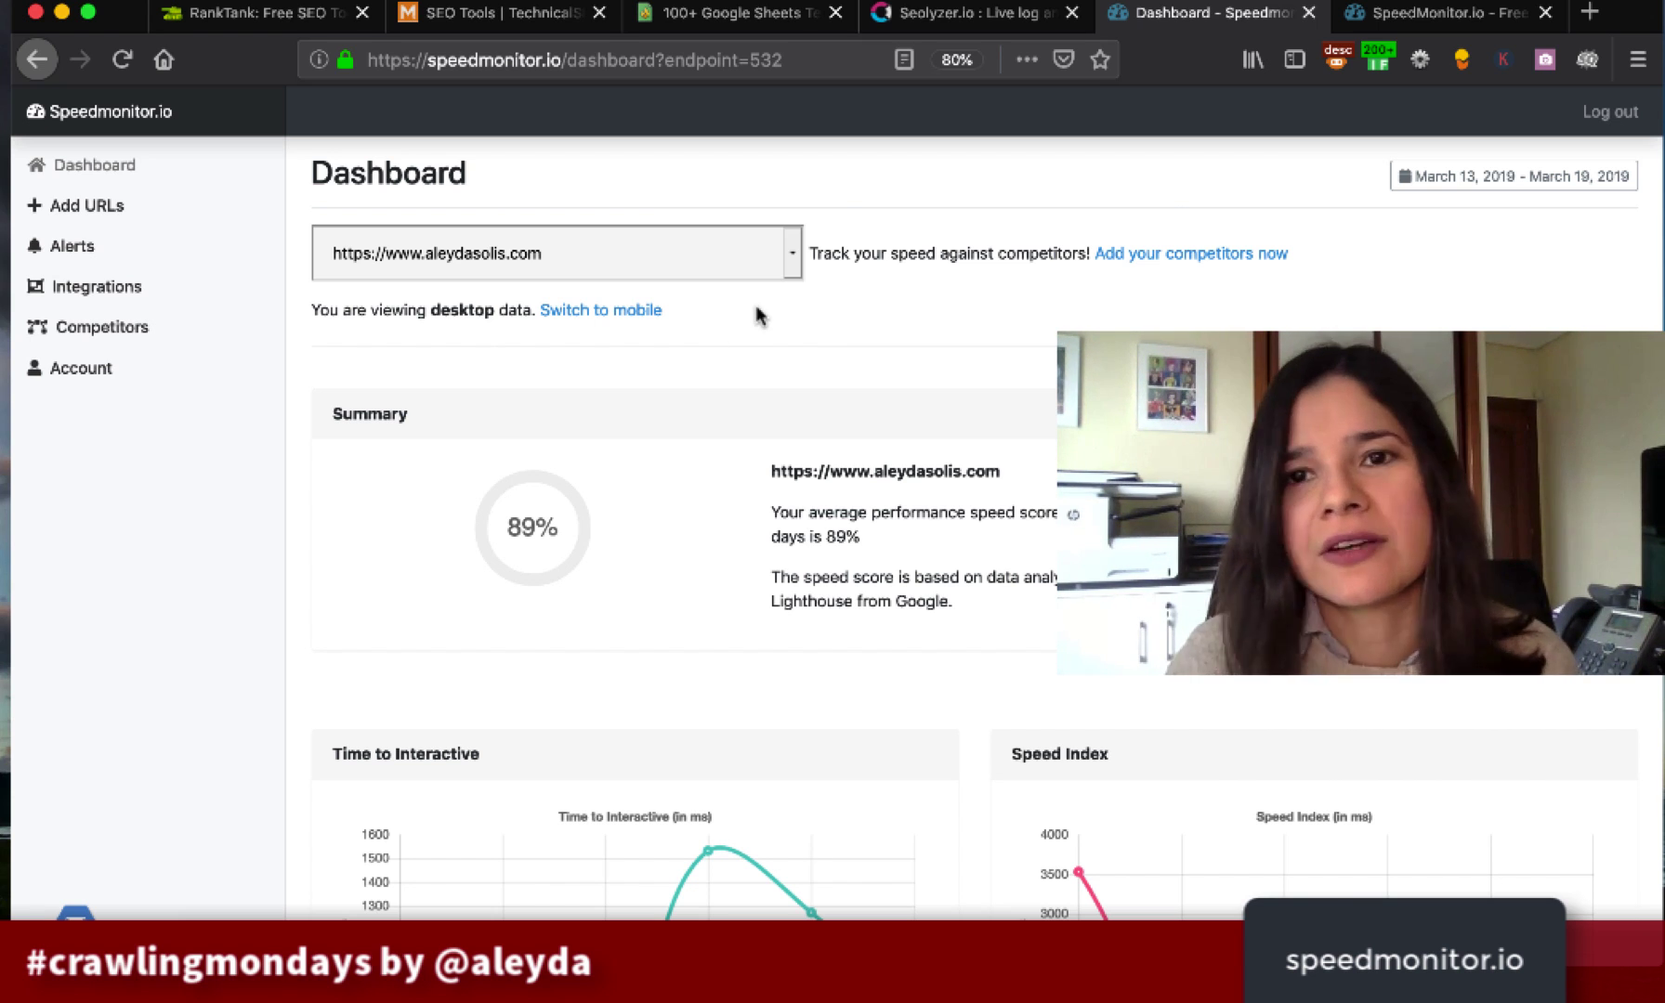
{"action": "left_click", "coordinate": [1171, 260]}
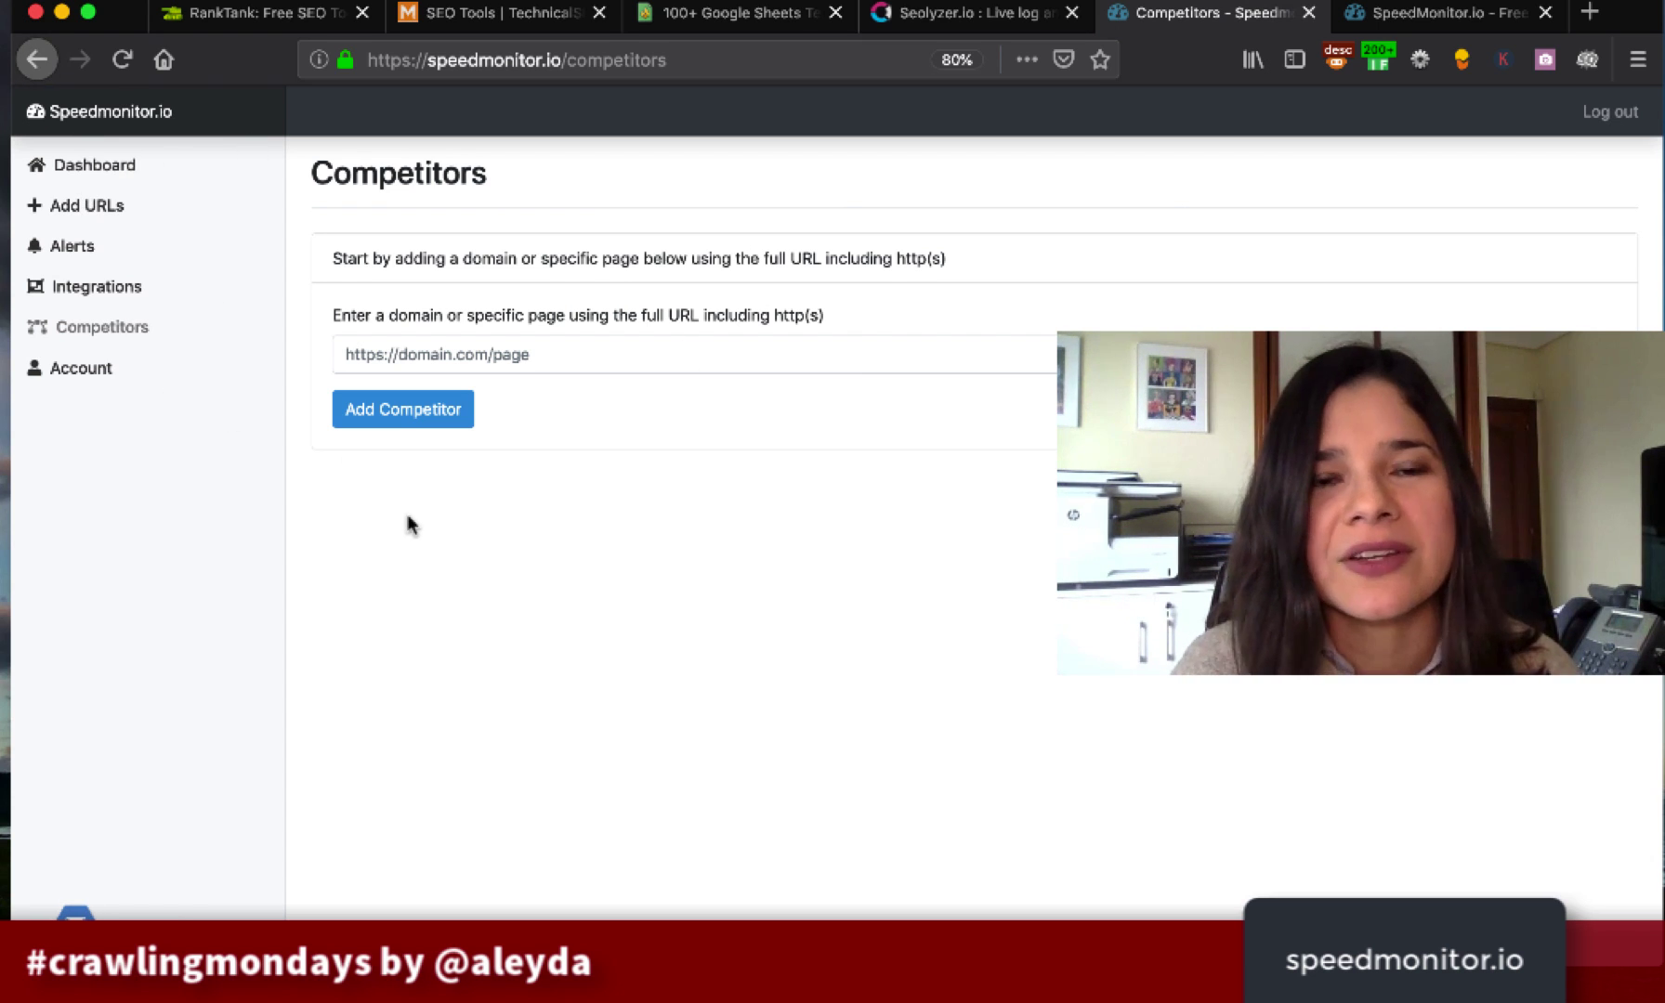
{"action": "left_click", "coordinate": [63, 247]}
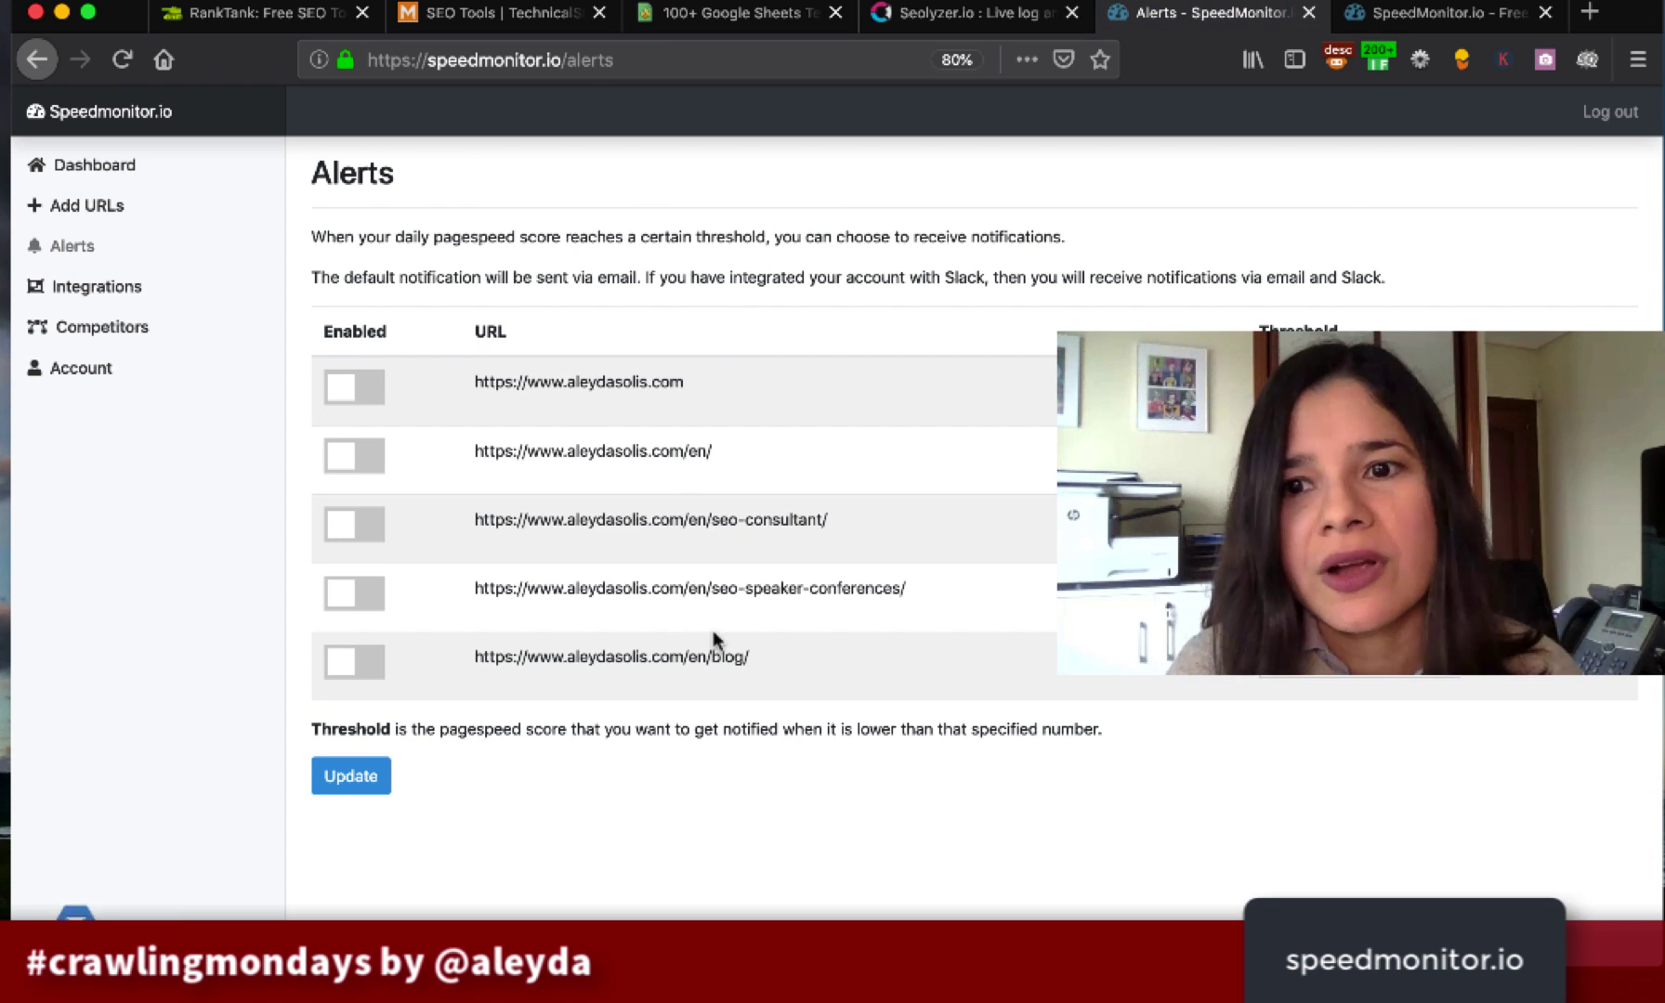
- Check the list of monitored domains and its URL quota, and return to the dashboard
{"action": "left_click", "coordinate": [81, 165]}
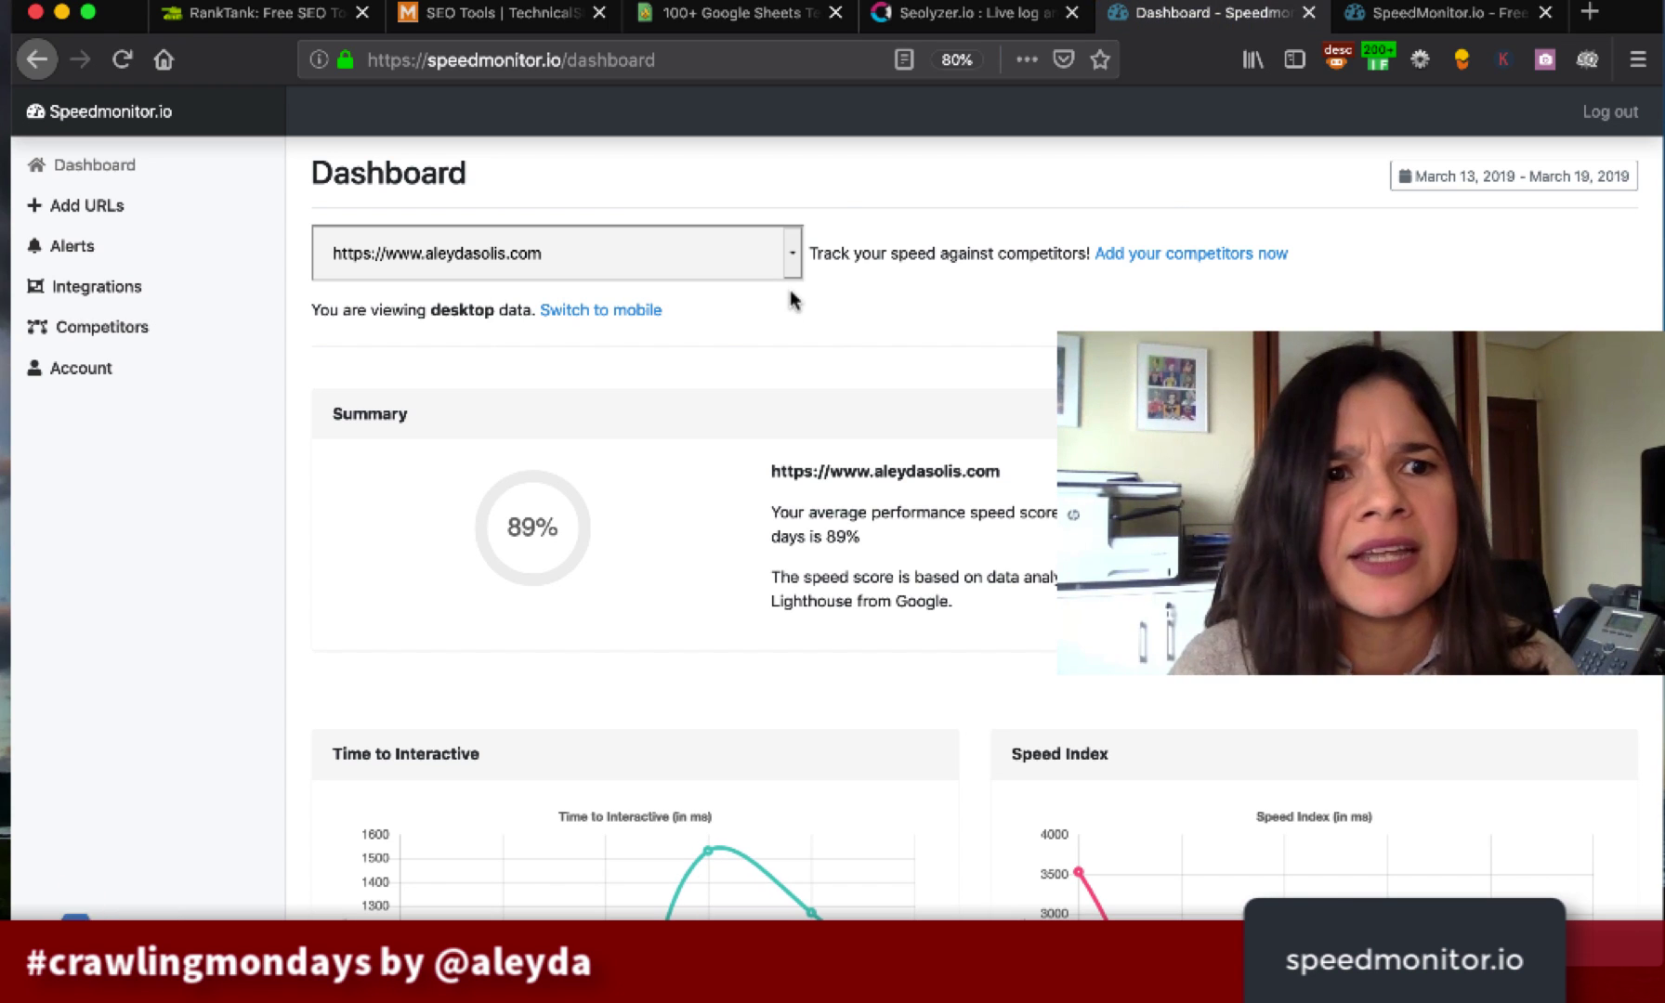
{"action": "left_click", "coordinate": [87, 207]}
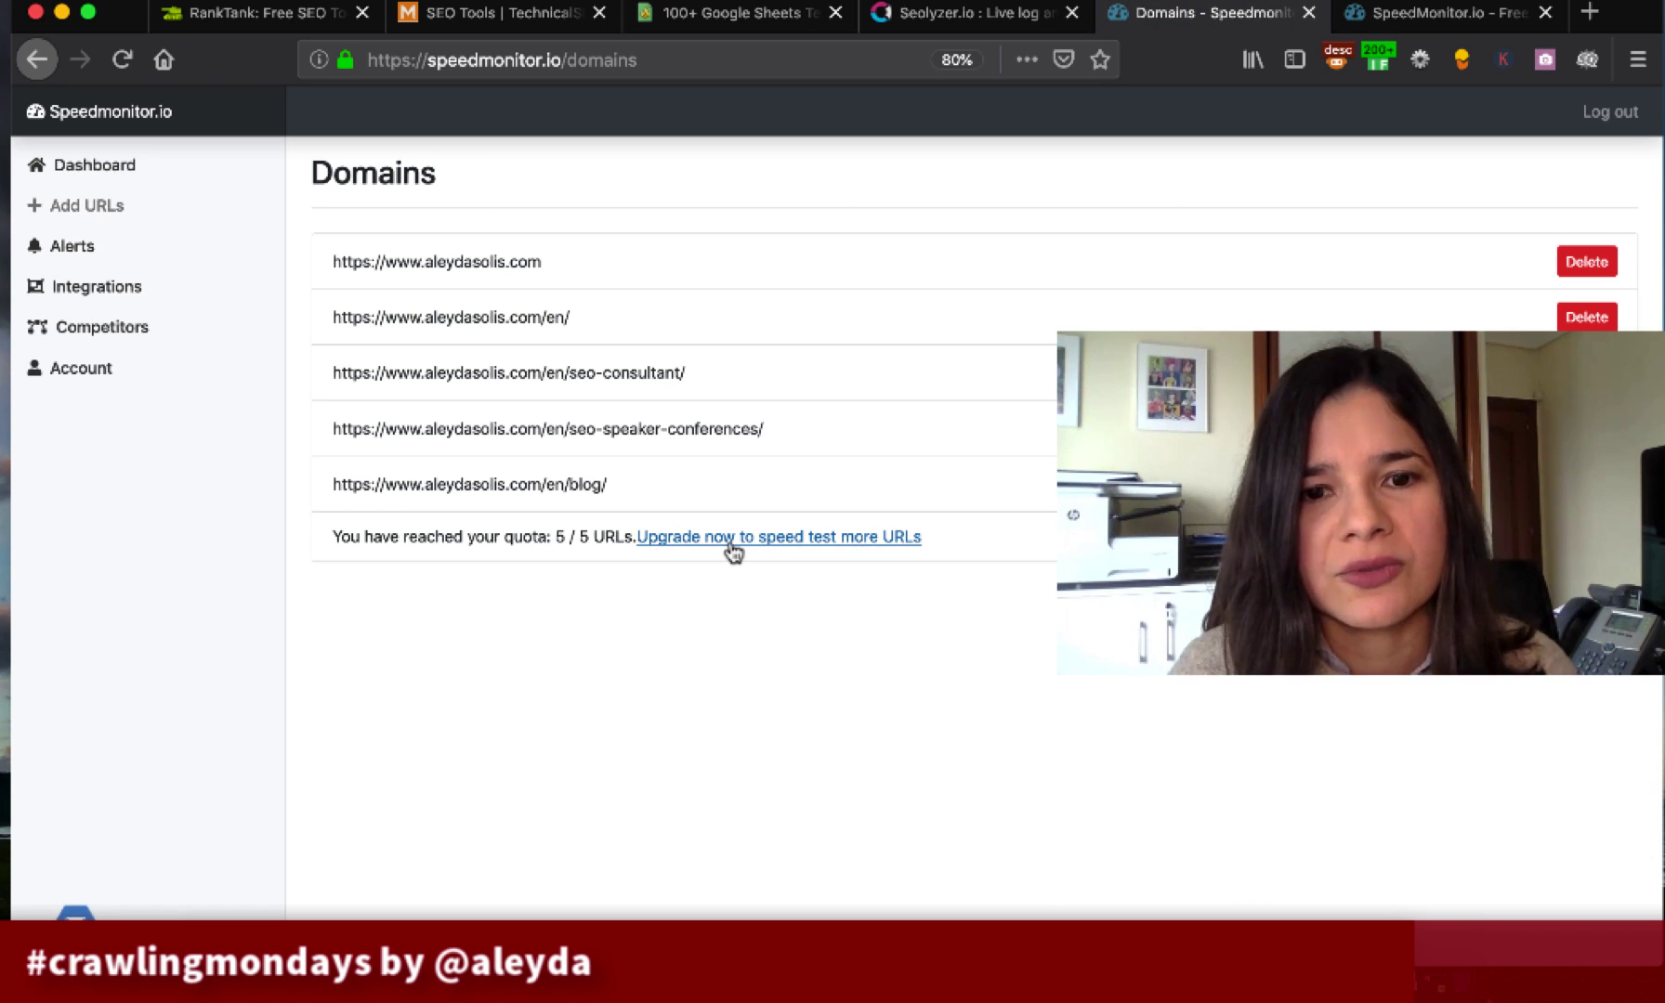
{"action": "left_click", "coordinate": [119, 169]}
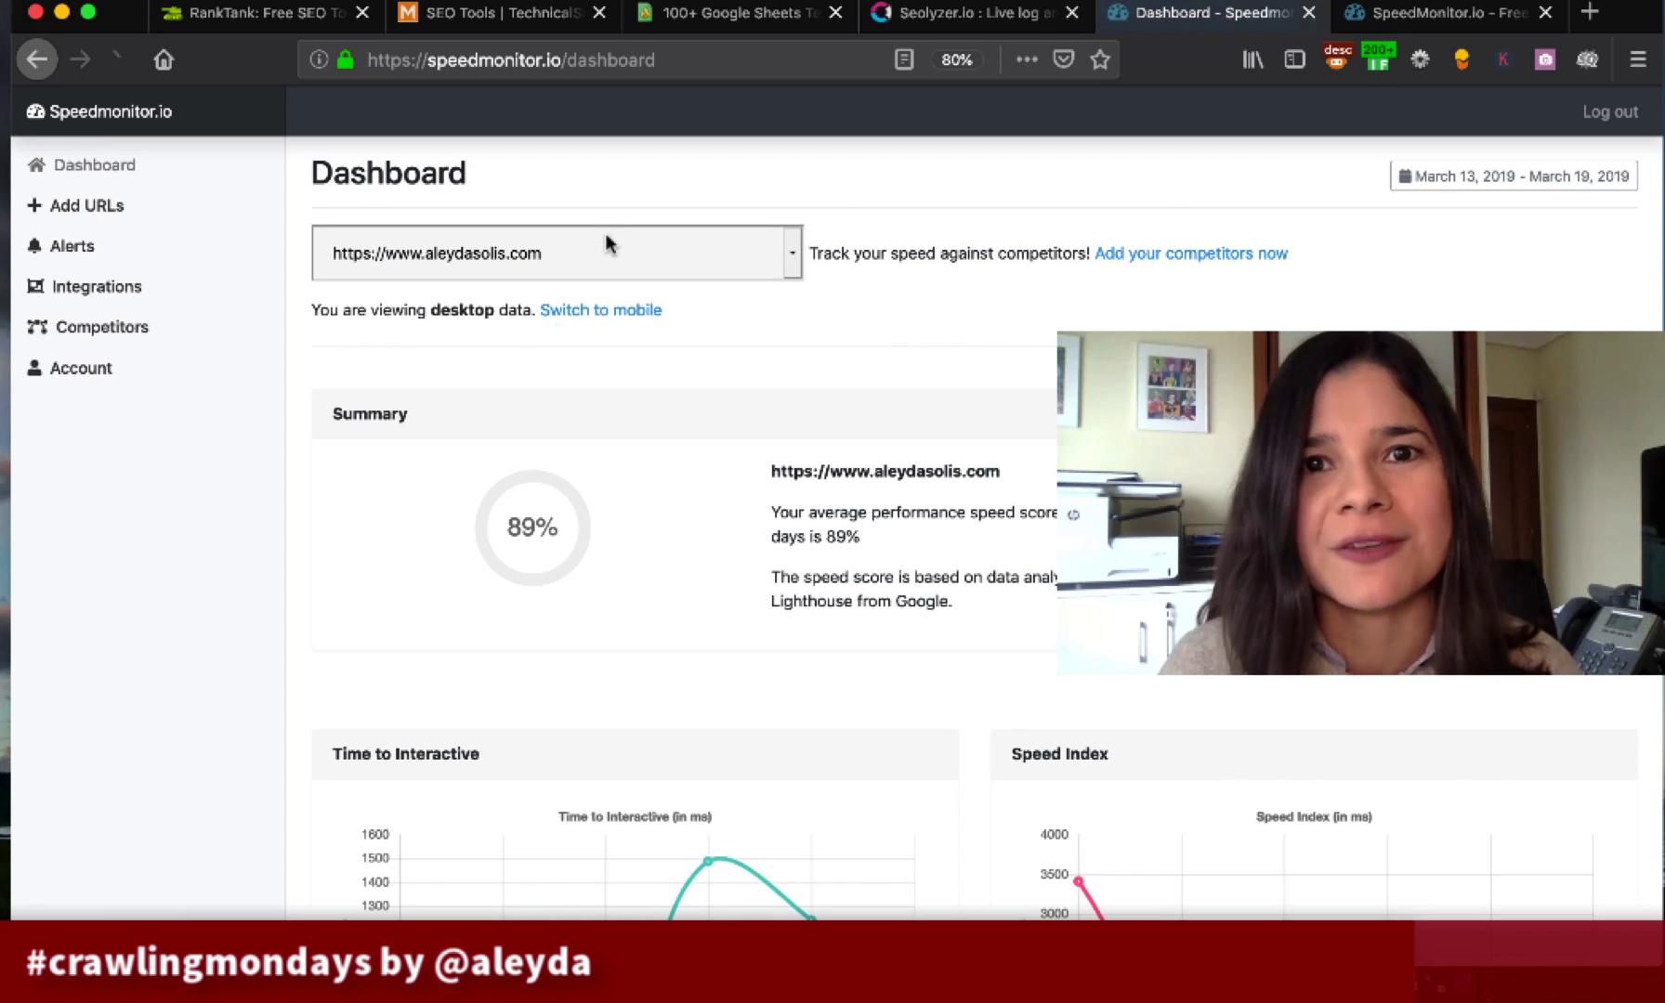